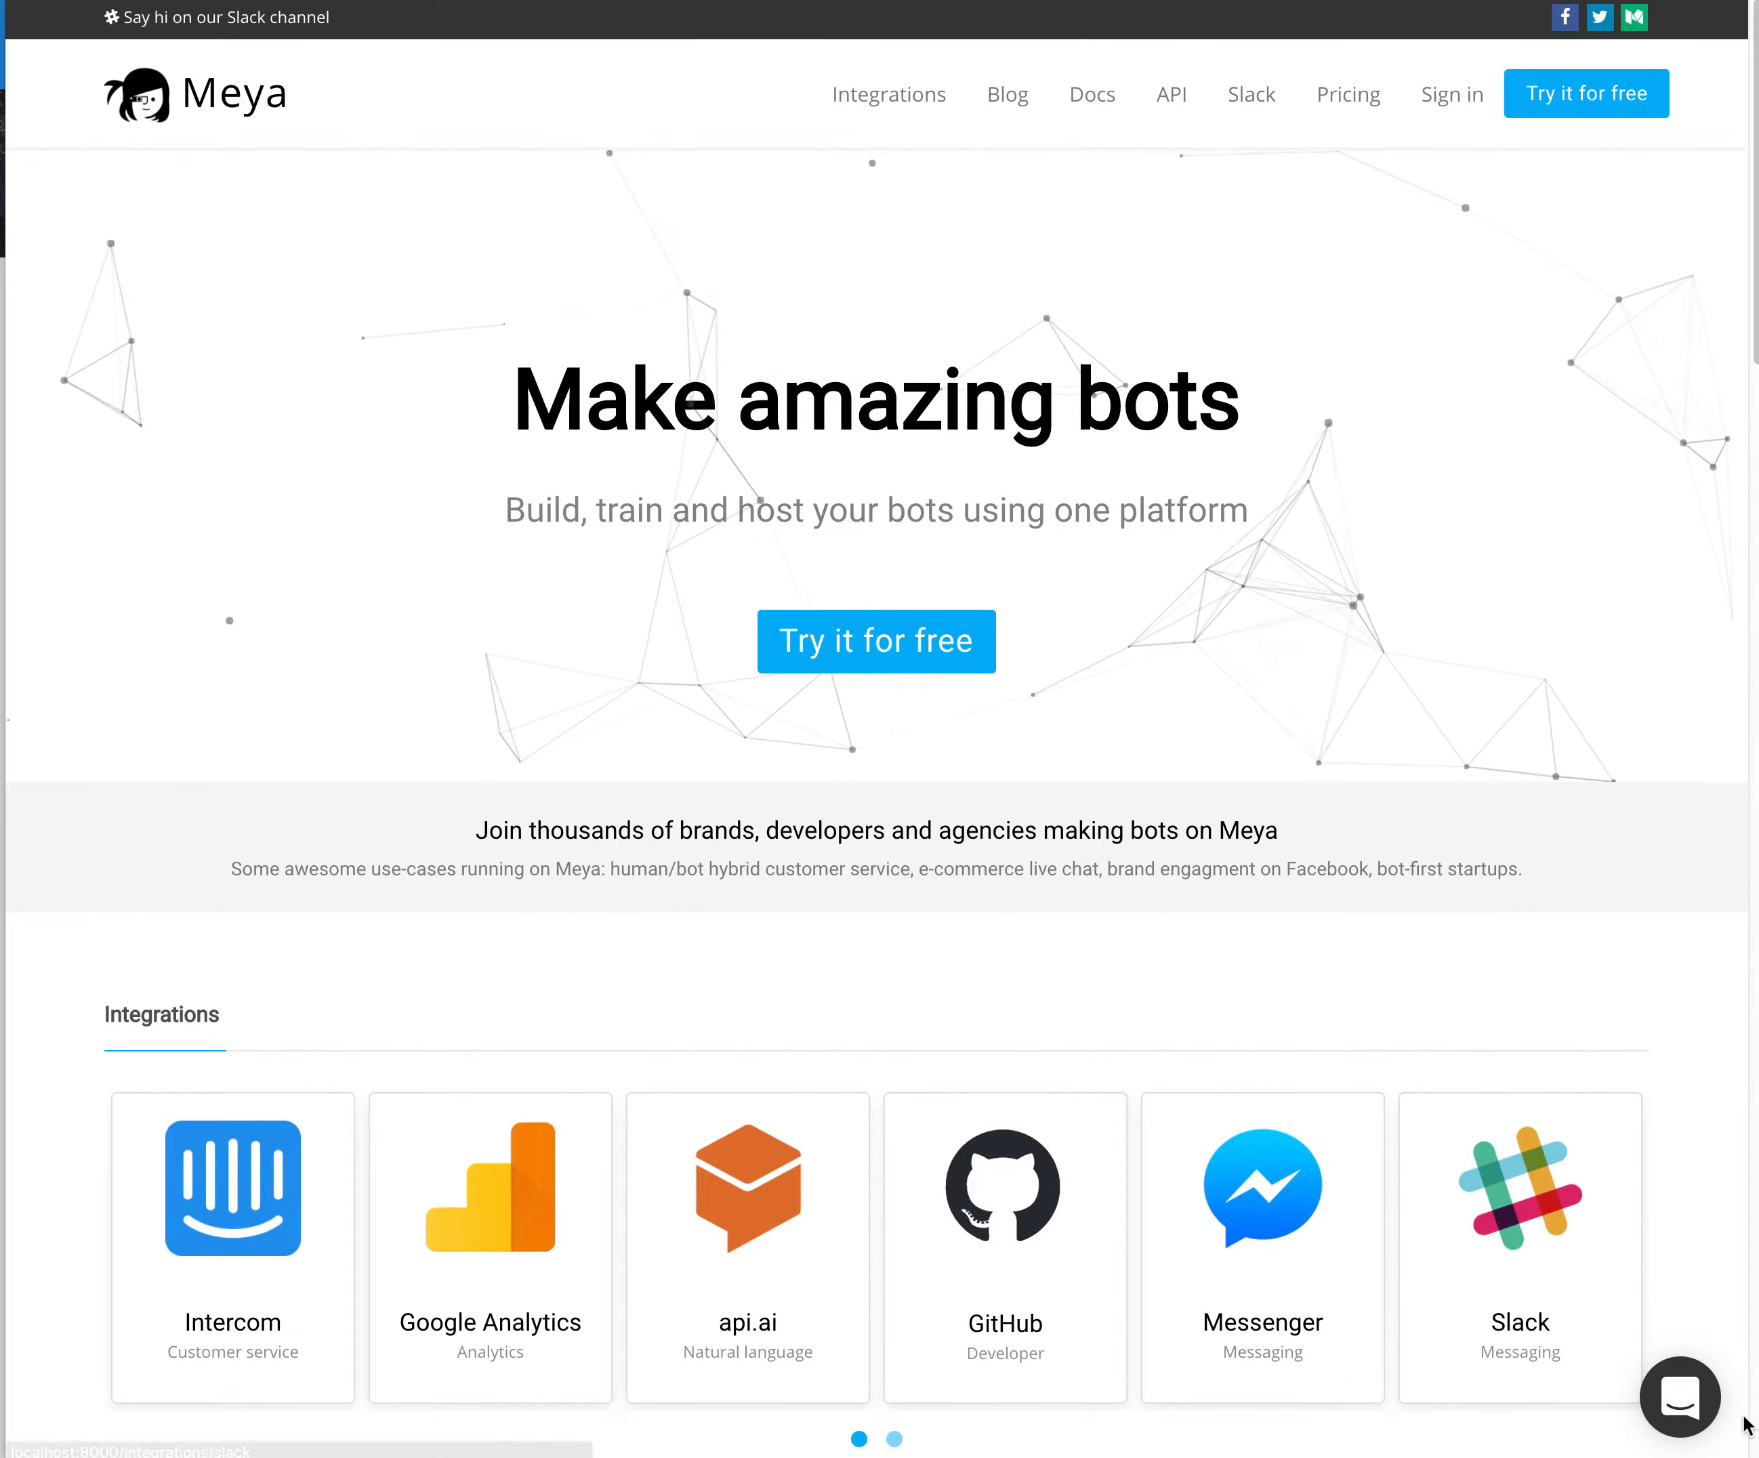
- Preview the Intercom chat messenger on the Meya homepage and close it again
left_click(1697, 1420)
mouse_move(1686, 1417)
left_mouse_down()
mouse_move(1356, 1143)
mouse_move(1349, 1266)
mouse_move(1622, 998)
mouse_move(1664, 1401)
left_mouse_up()
left_click(1661, 1404)
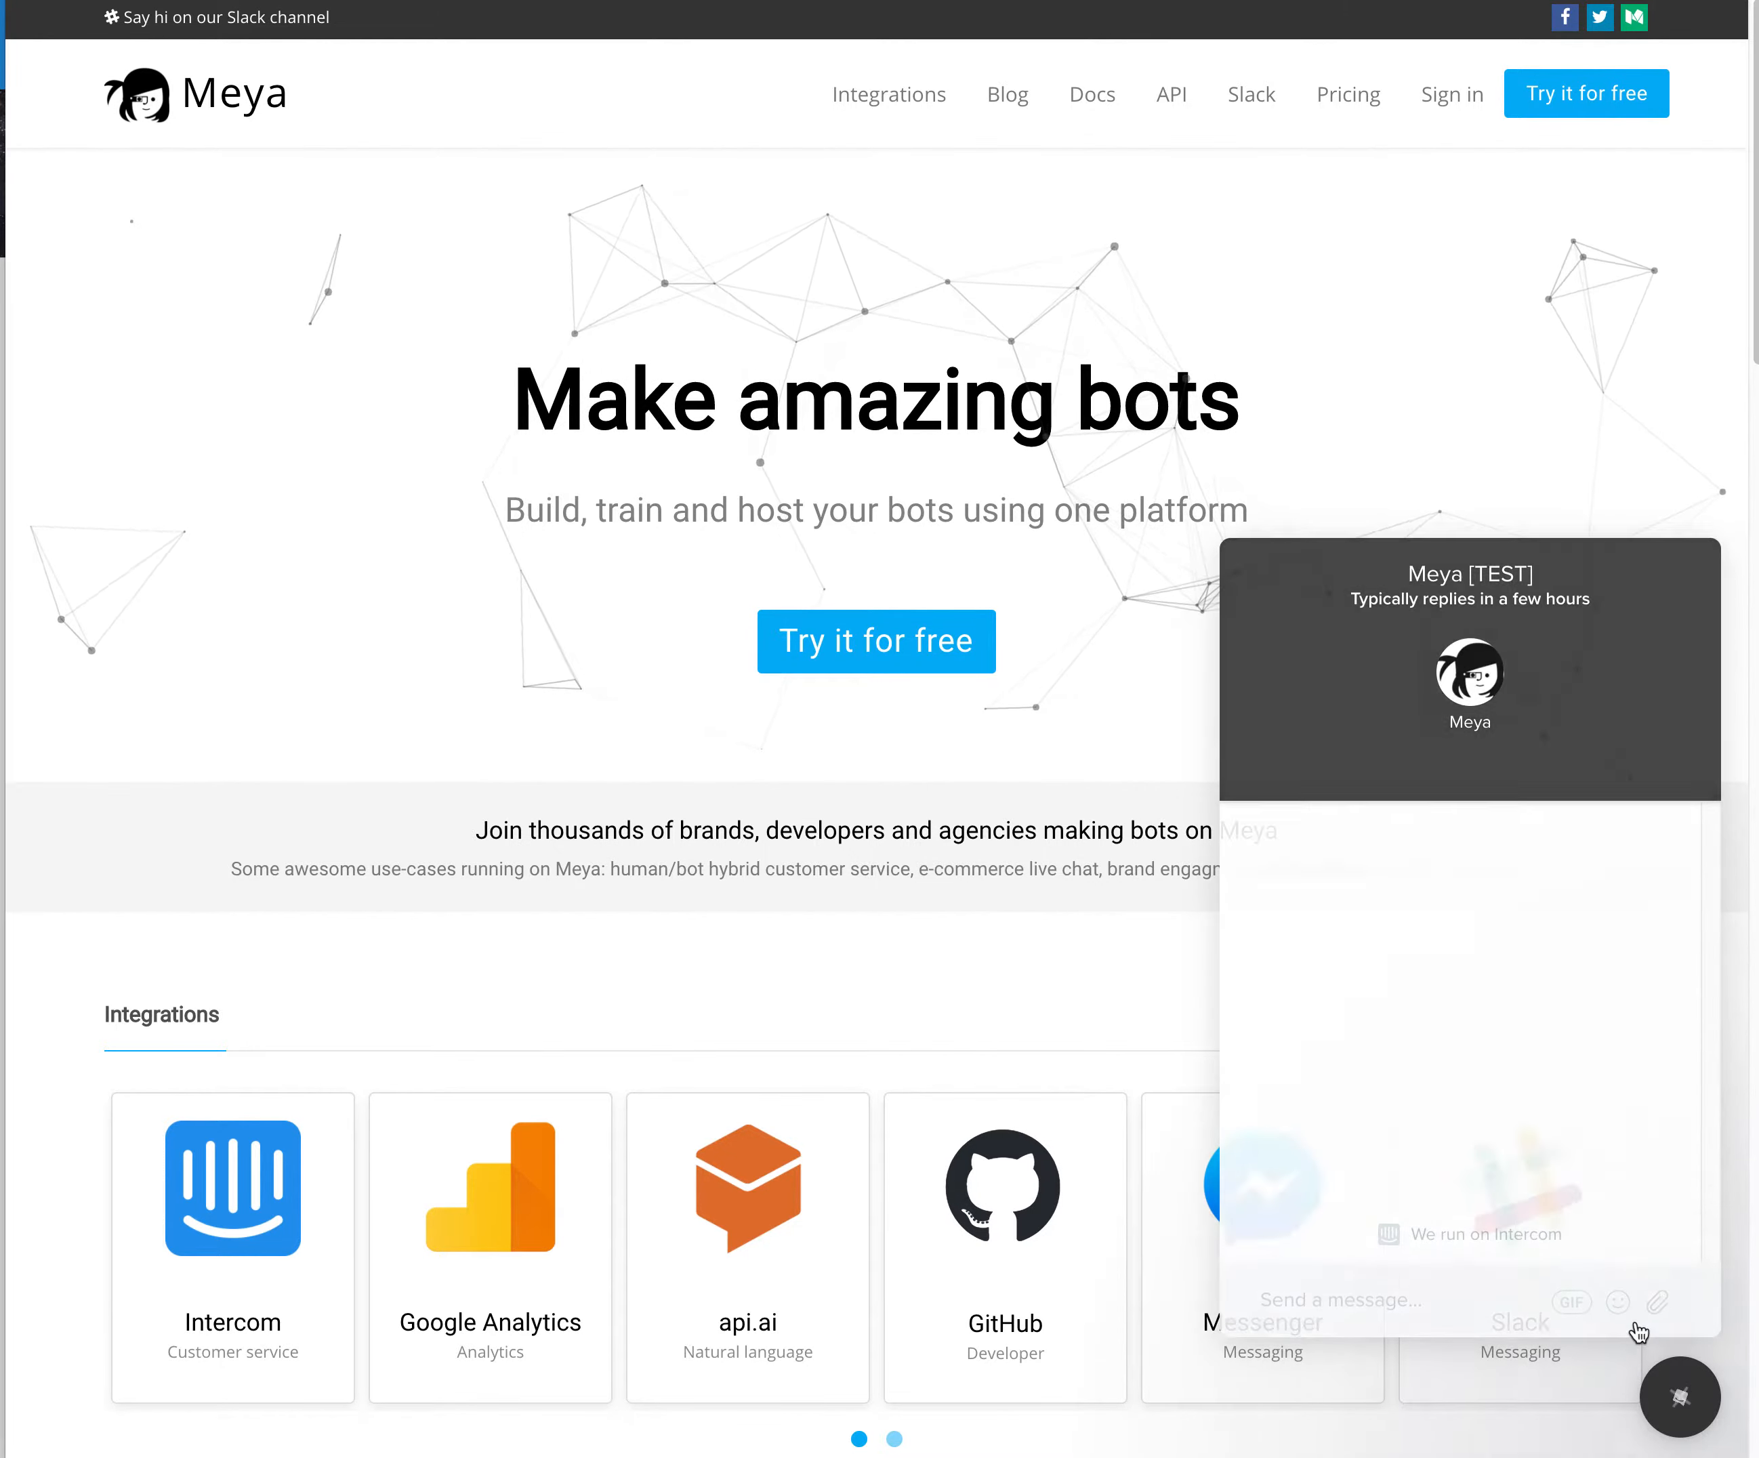
left_click(1664, 1407)
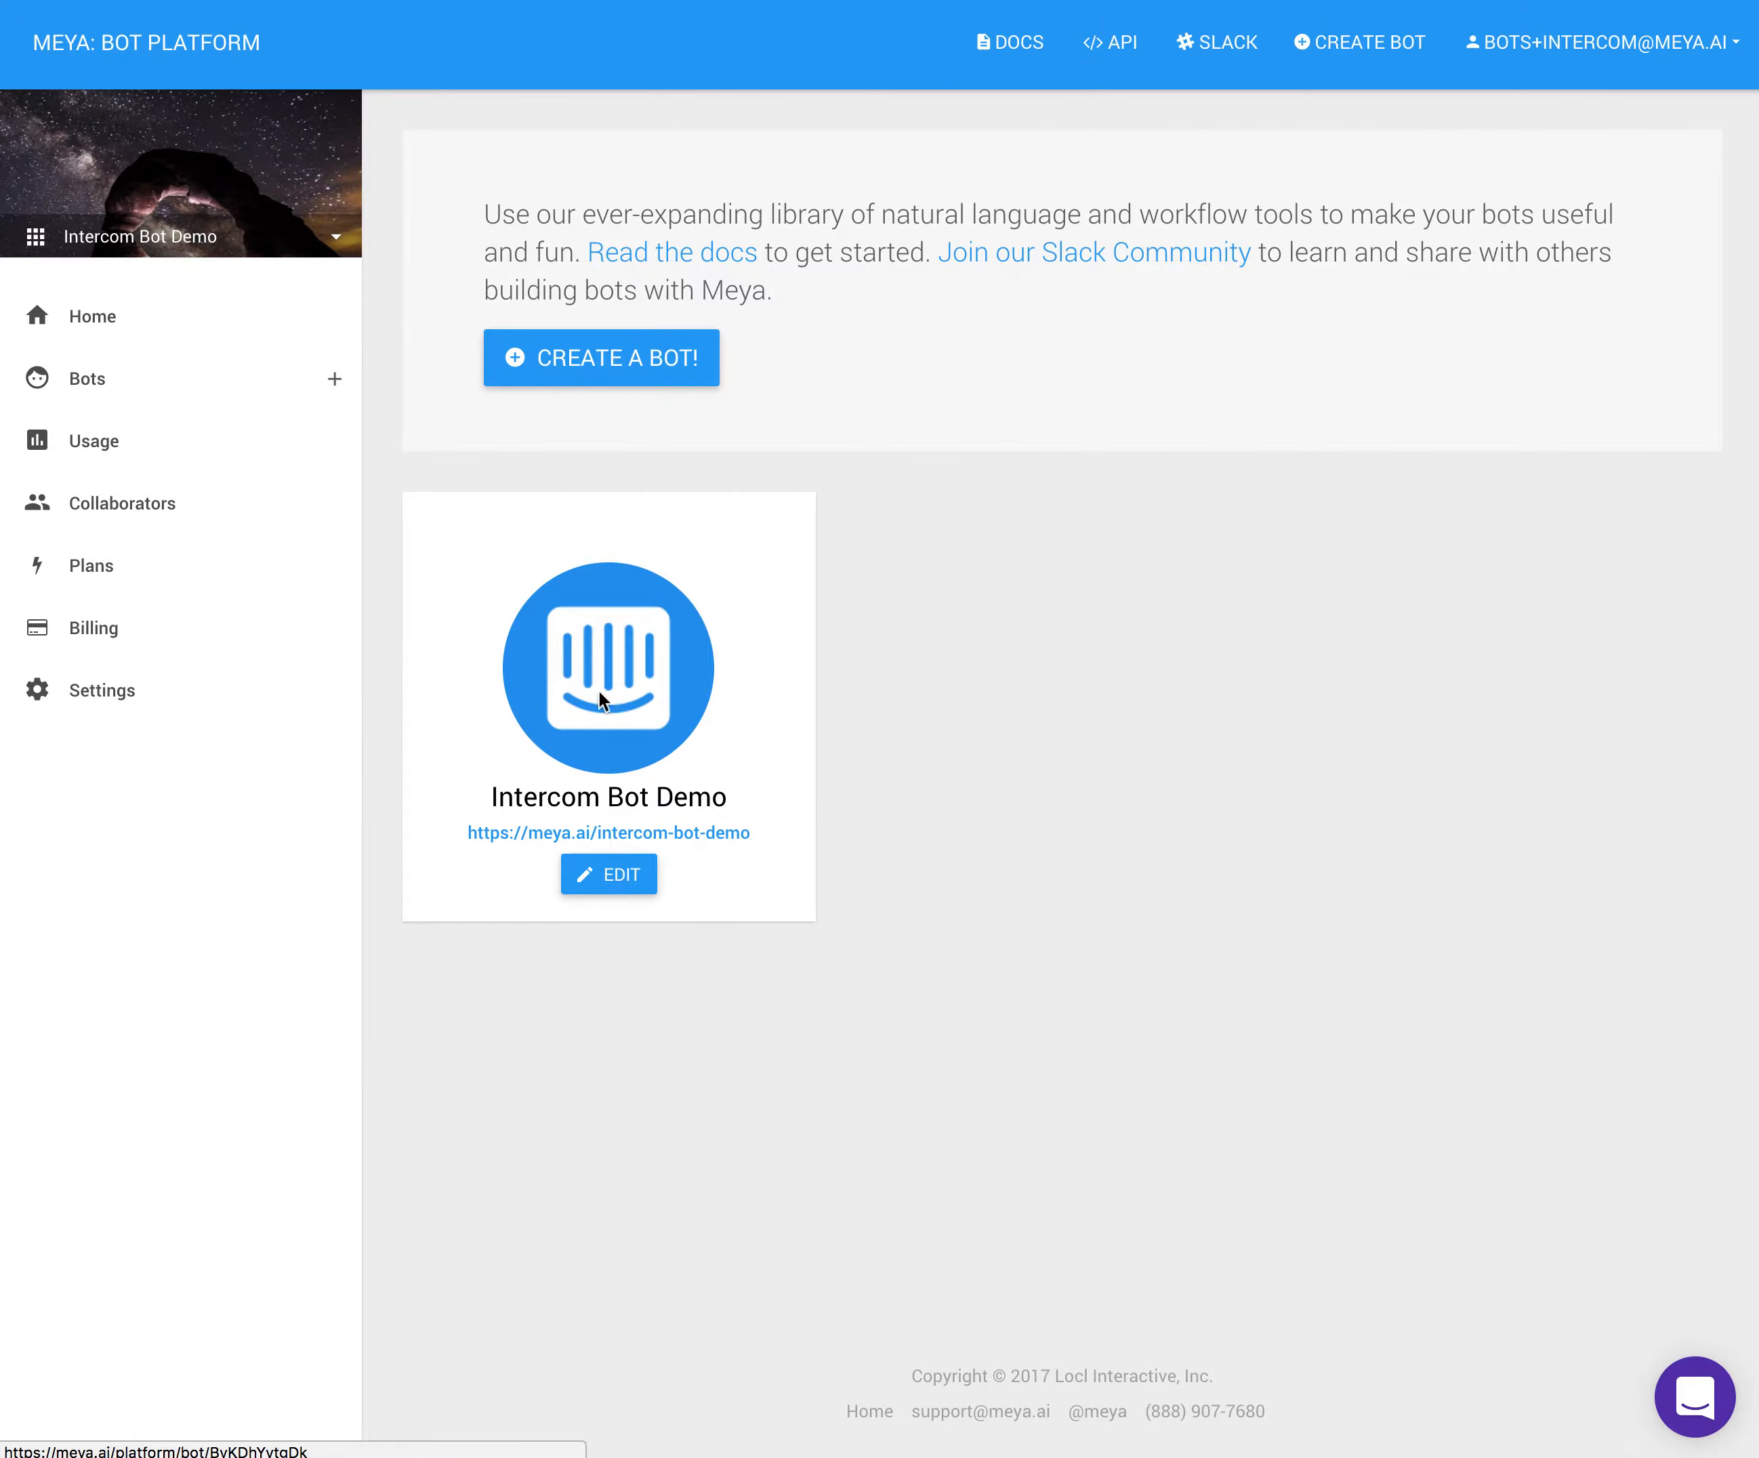
- Open the Intercom Bot Demo bot for editing and start adding the Intercom customer service integration
left_click(624, 879)
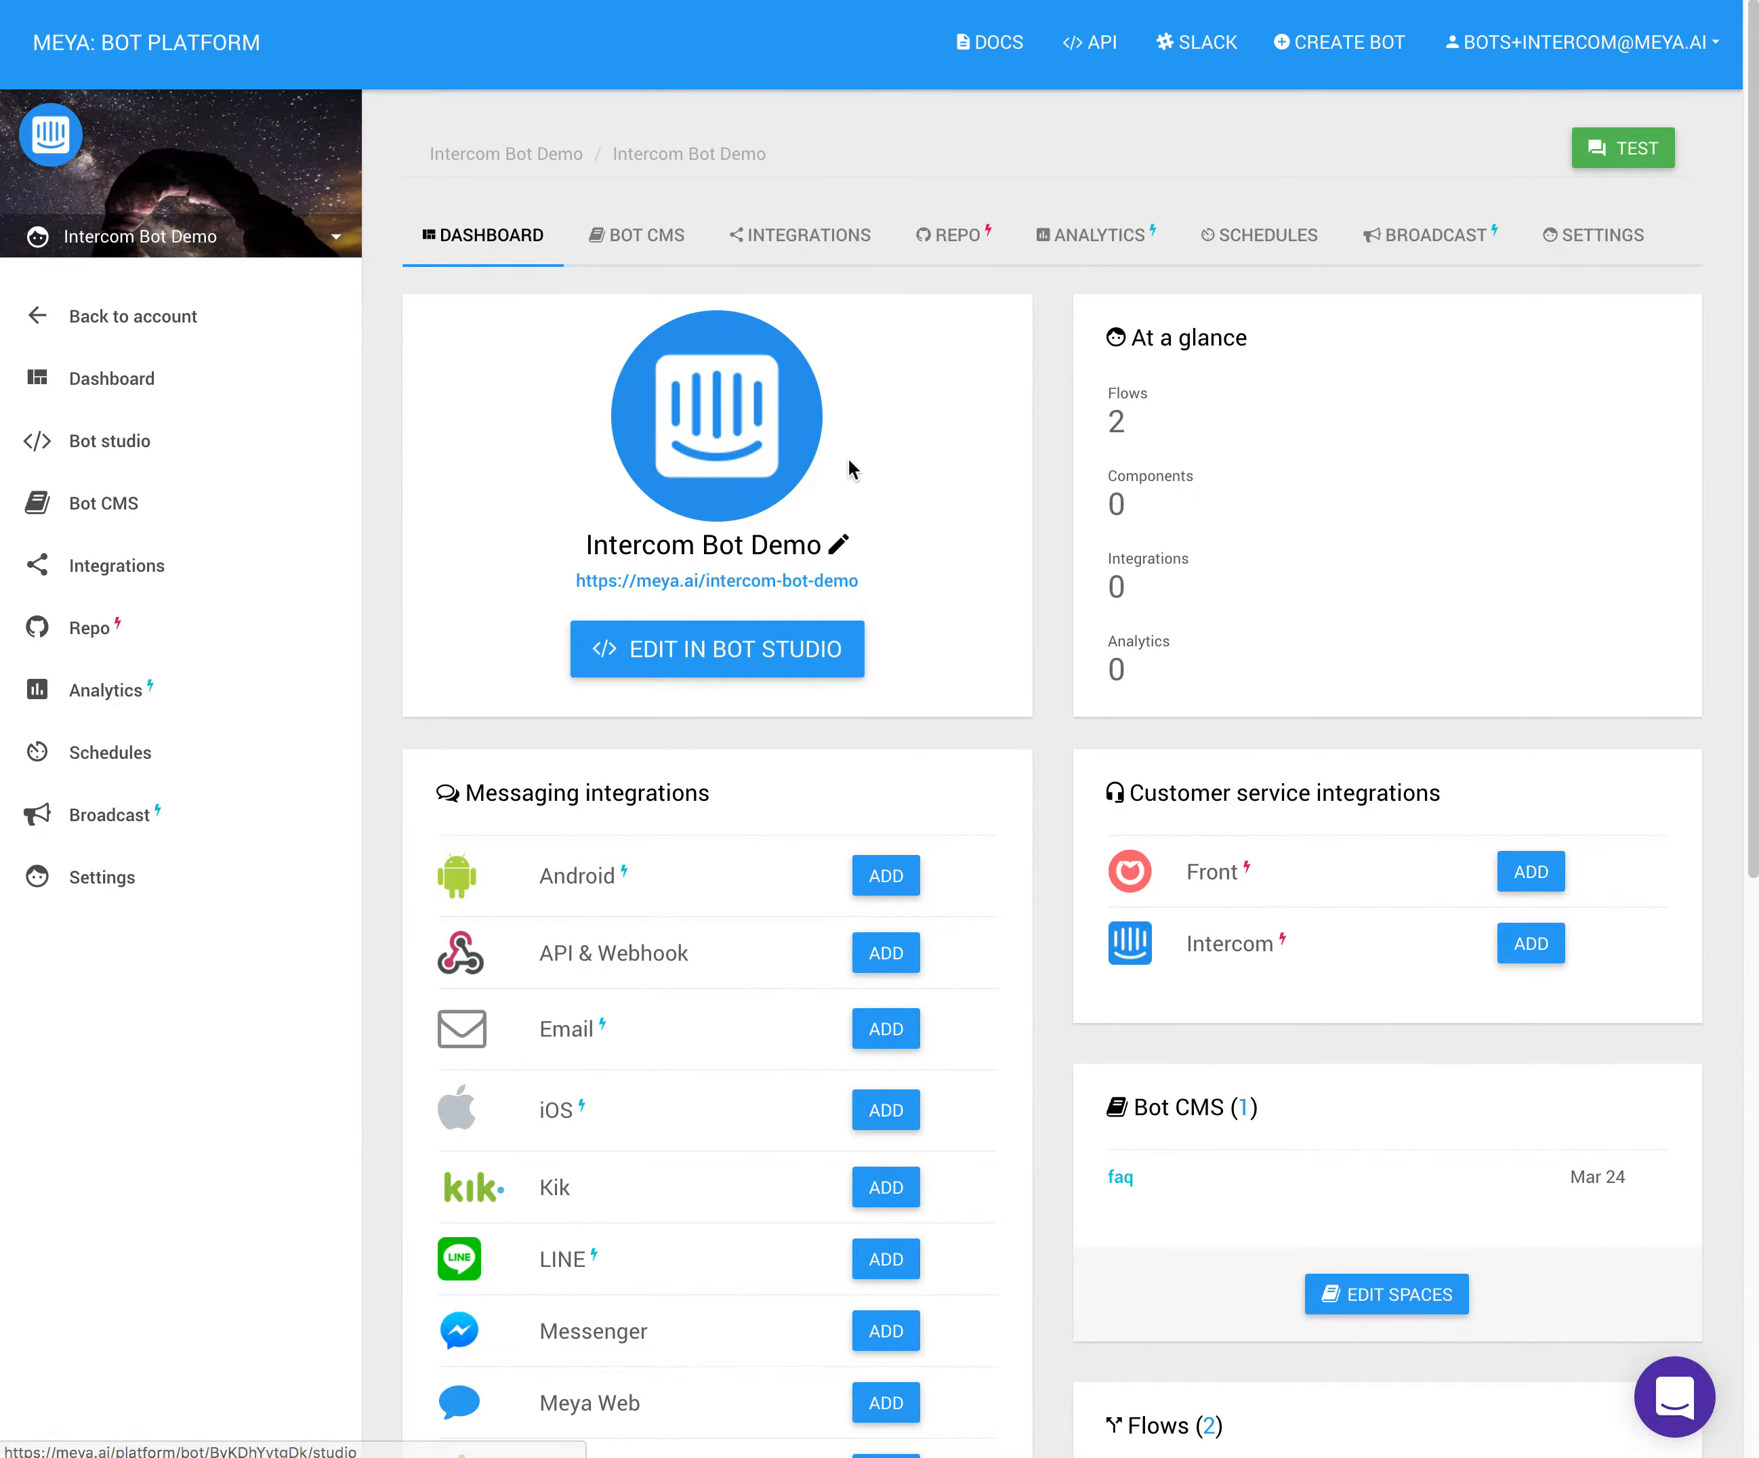
scroll(719, 961, "down", 1)
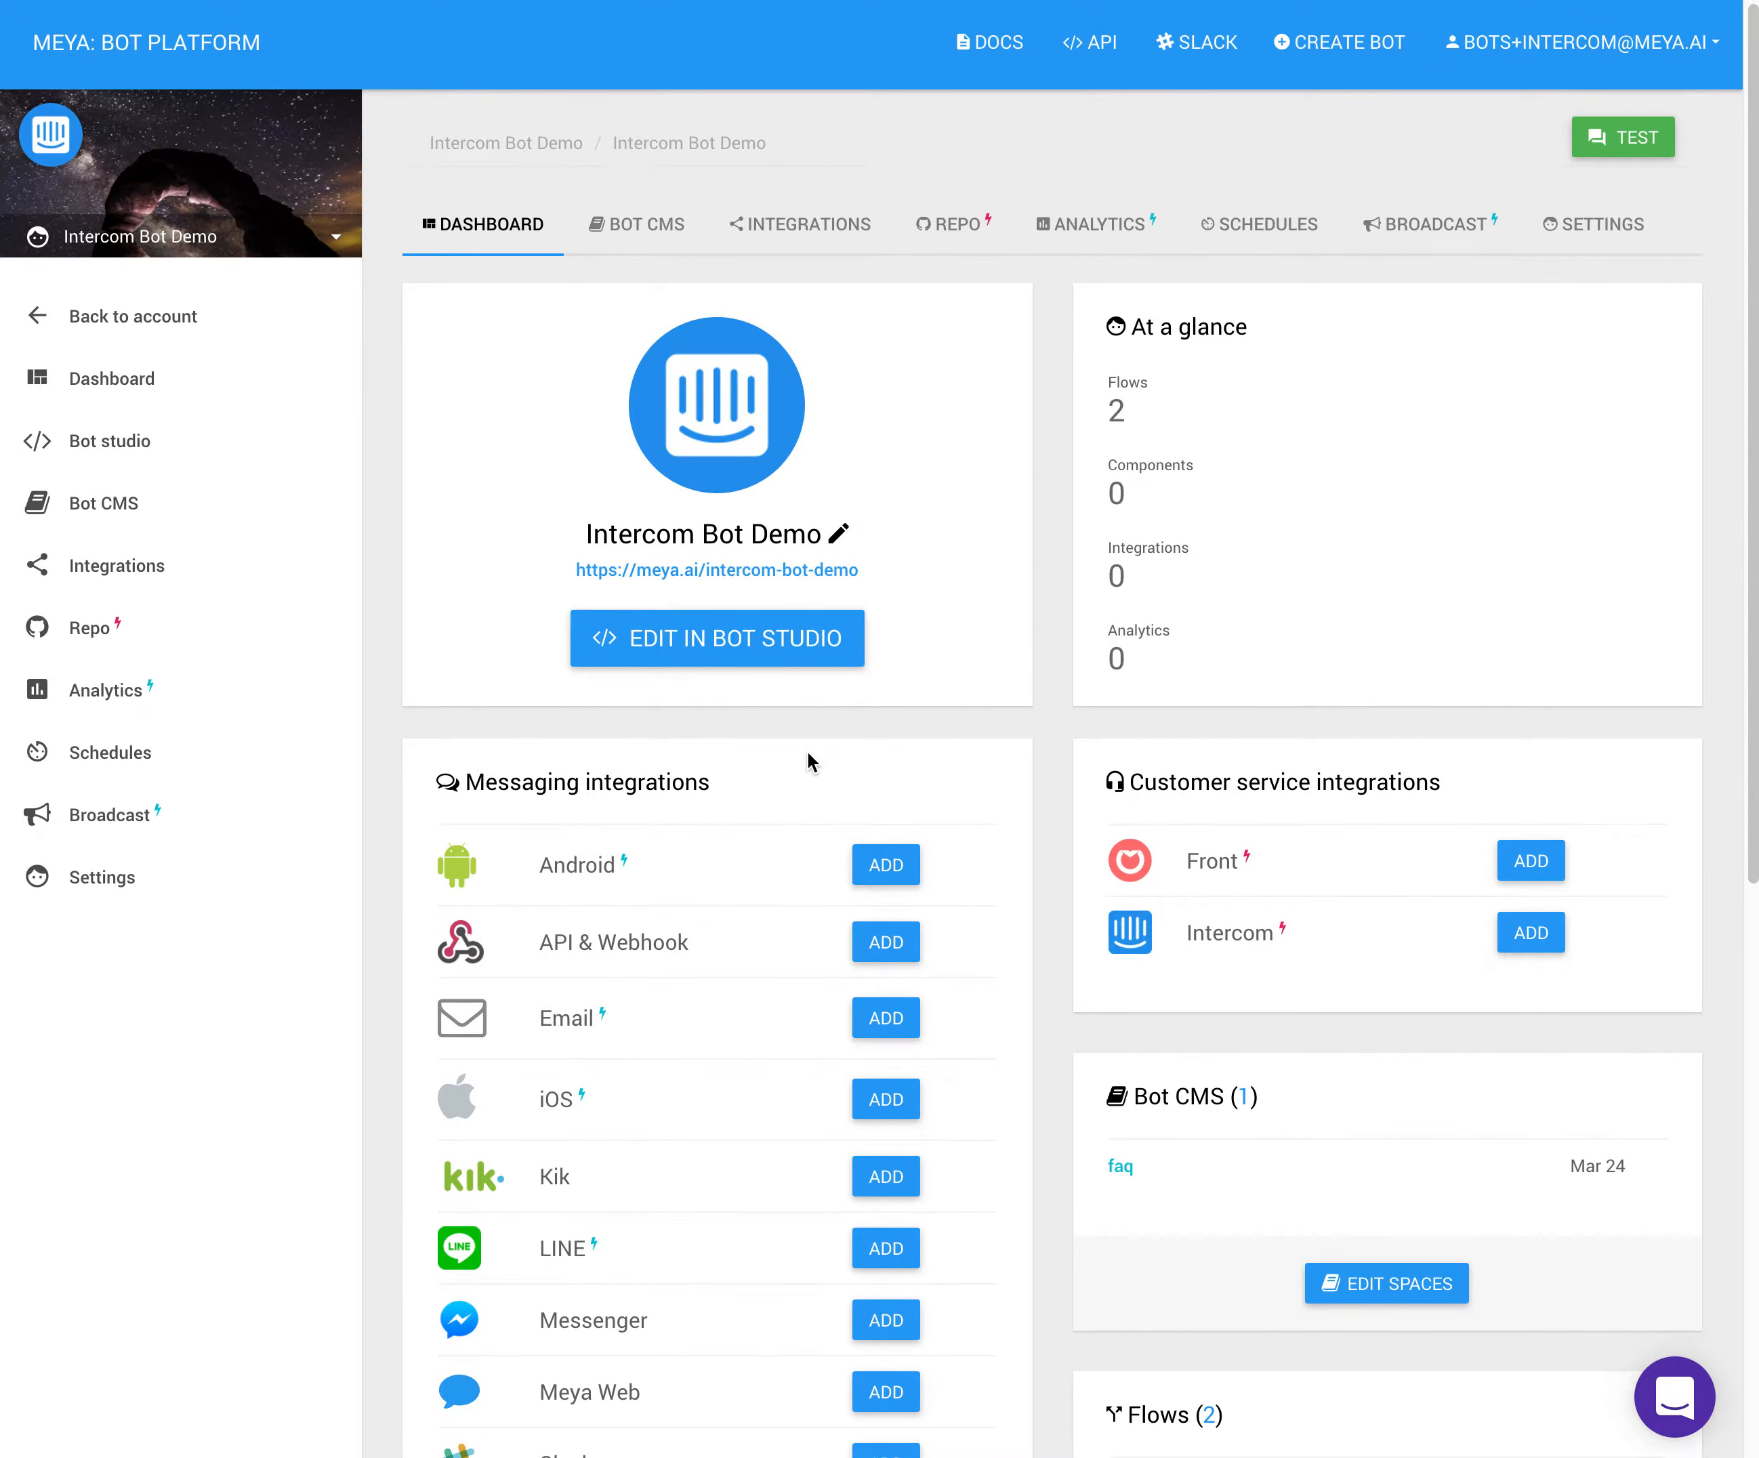
scroll(808, 750, "down", 6)
scroll(618, 618, "up", 5)
left_click_drag(536, 691, 633, 718)
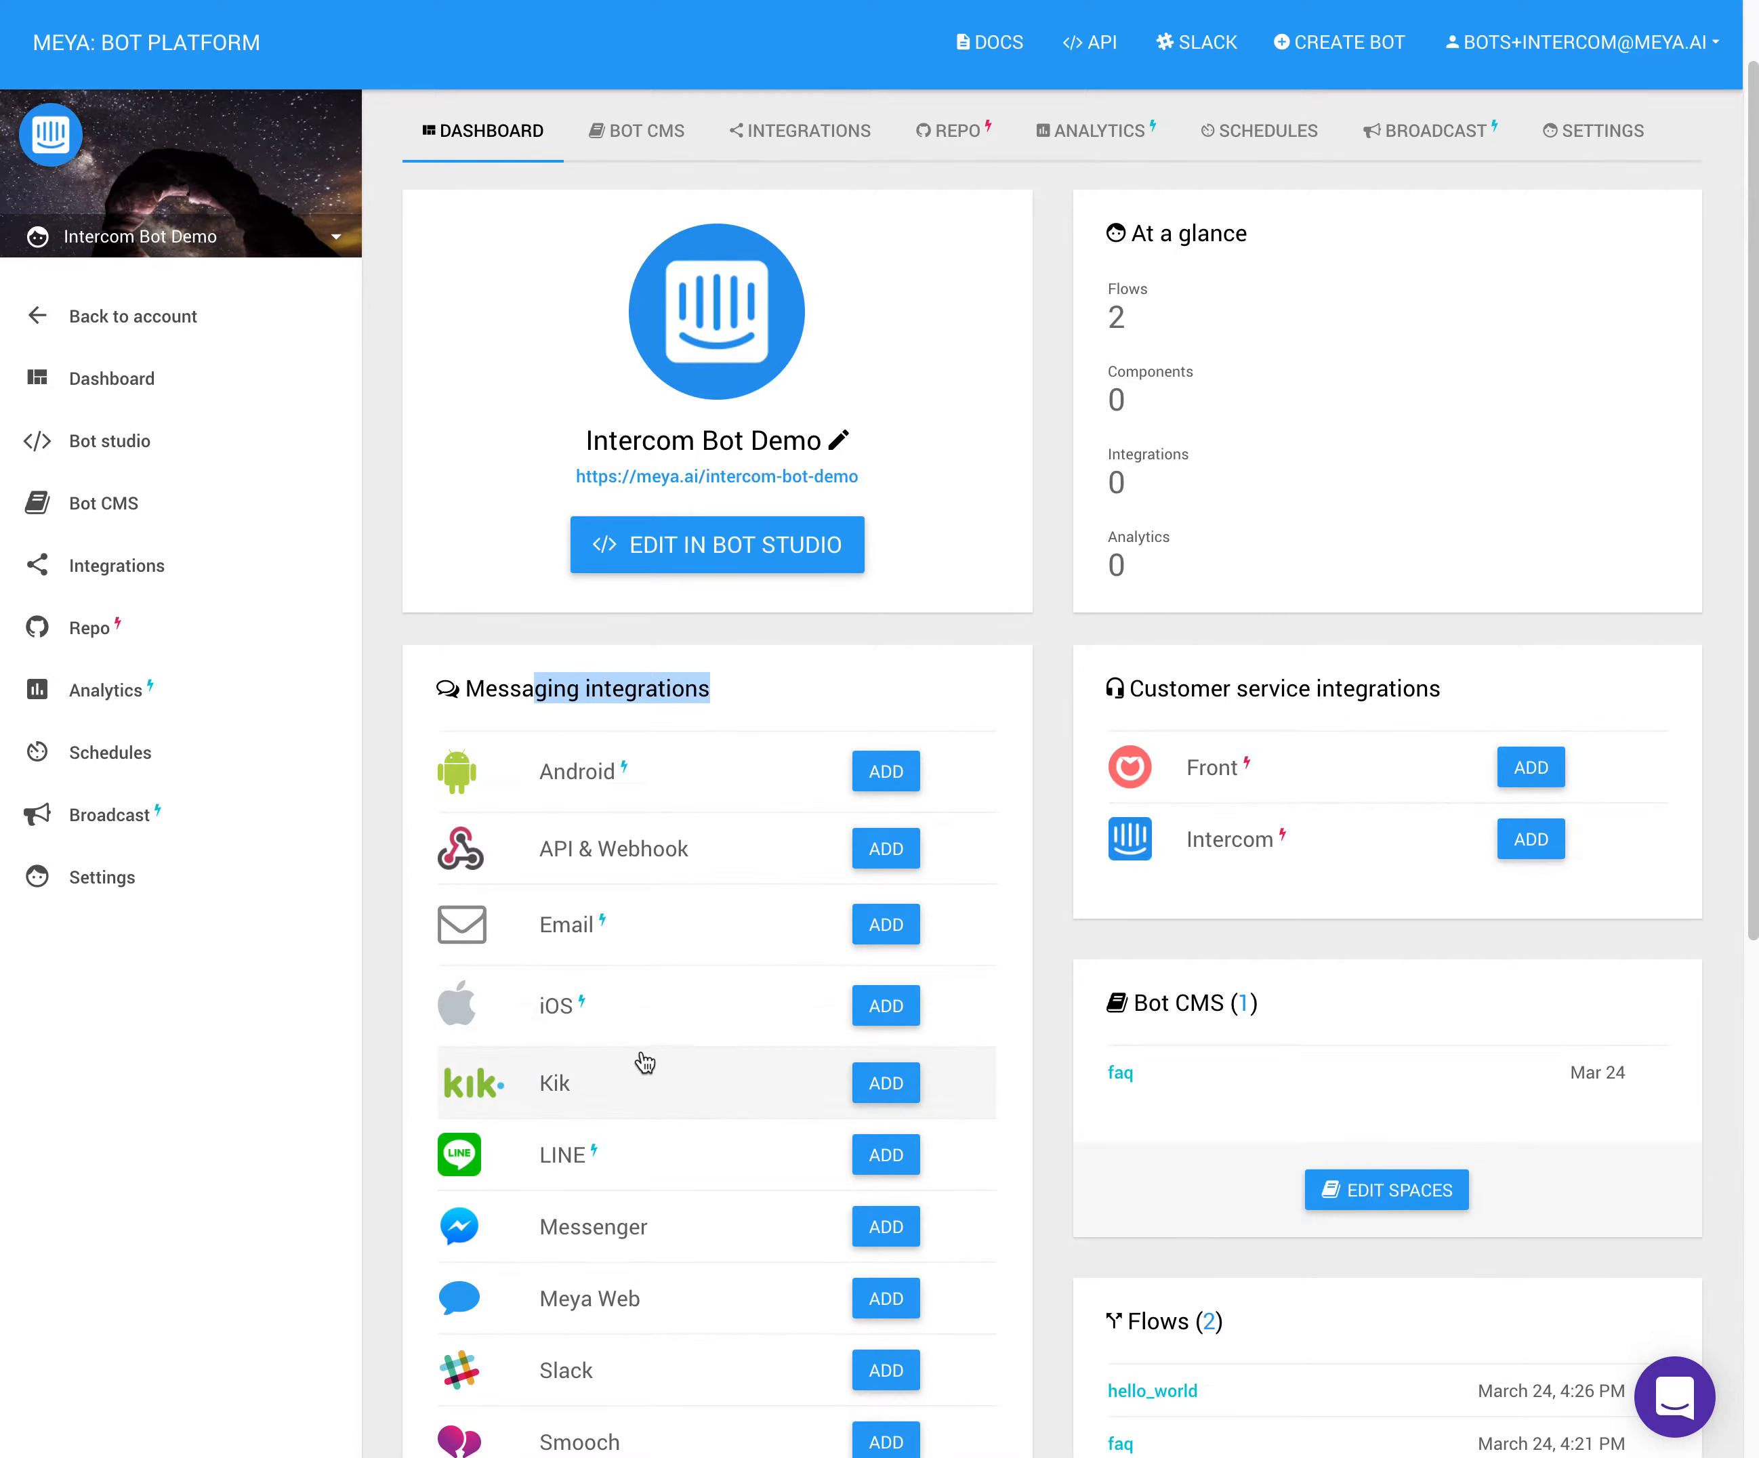
left_click_drag(1144, 691, 1429, 690)
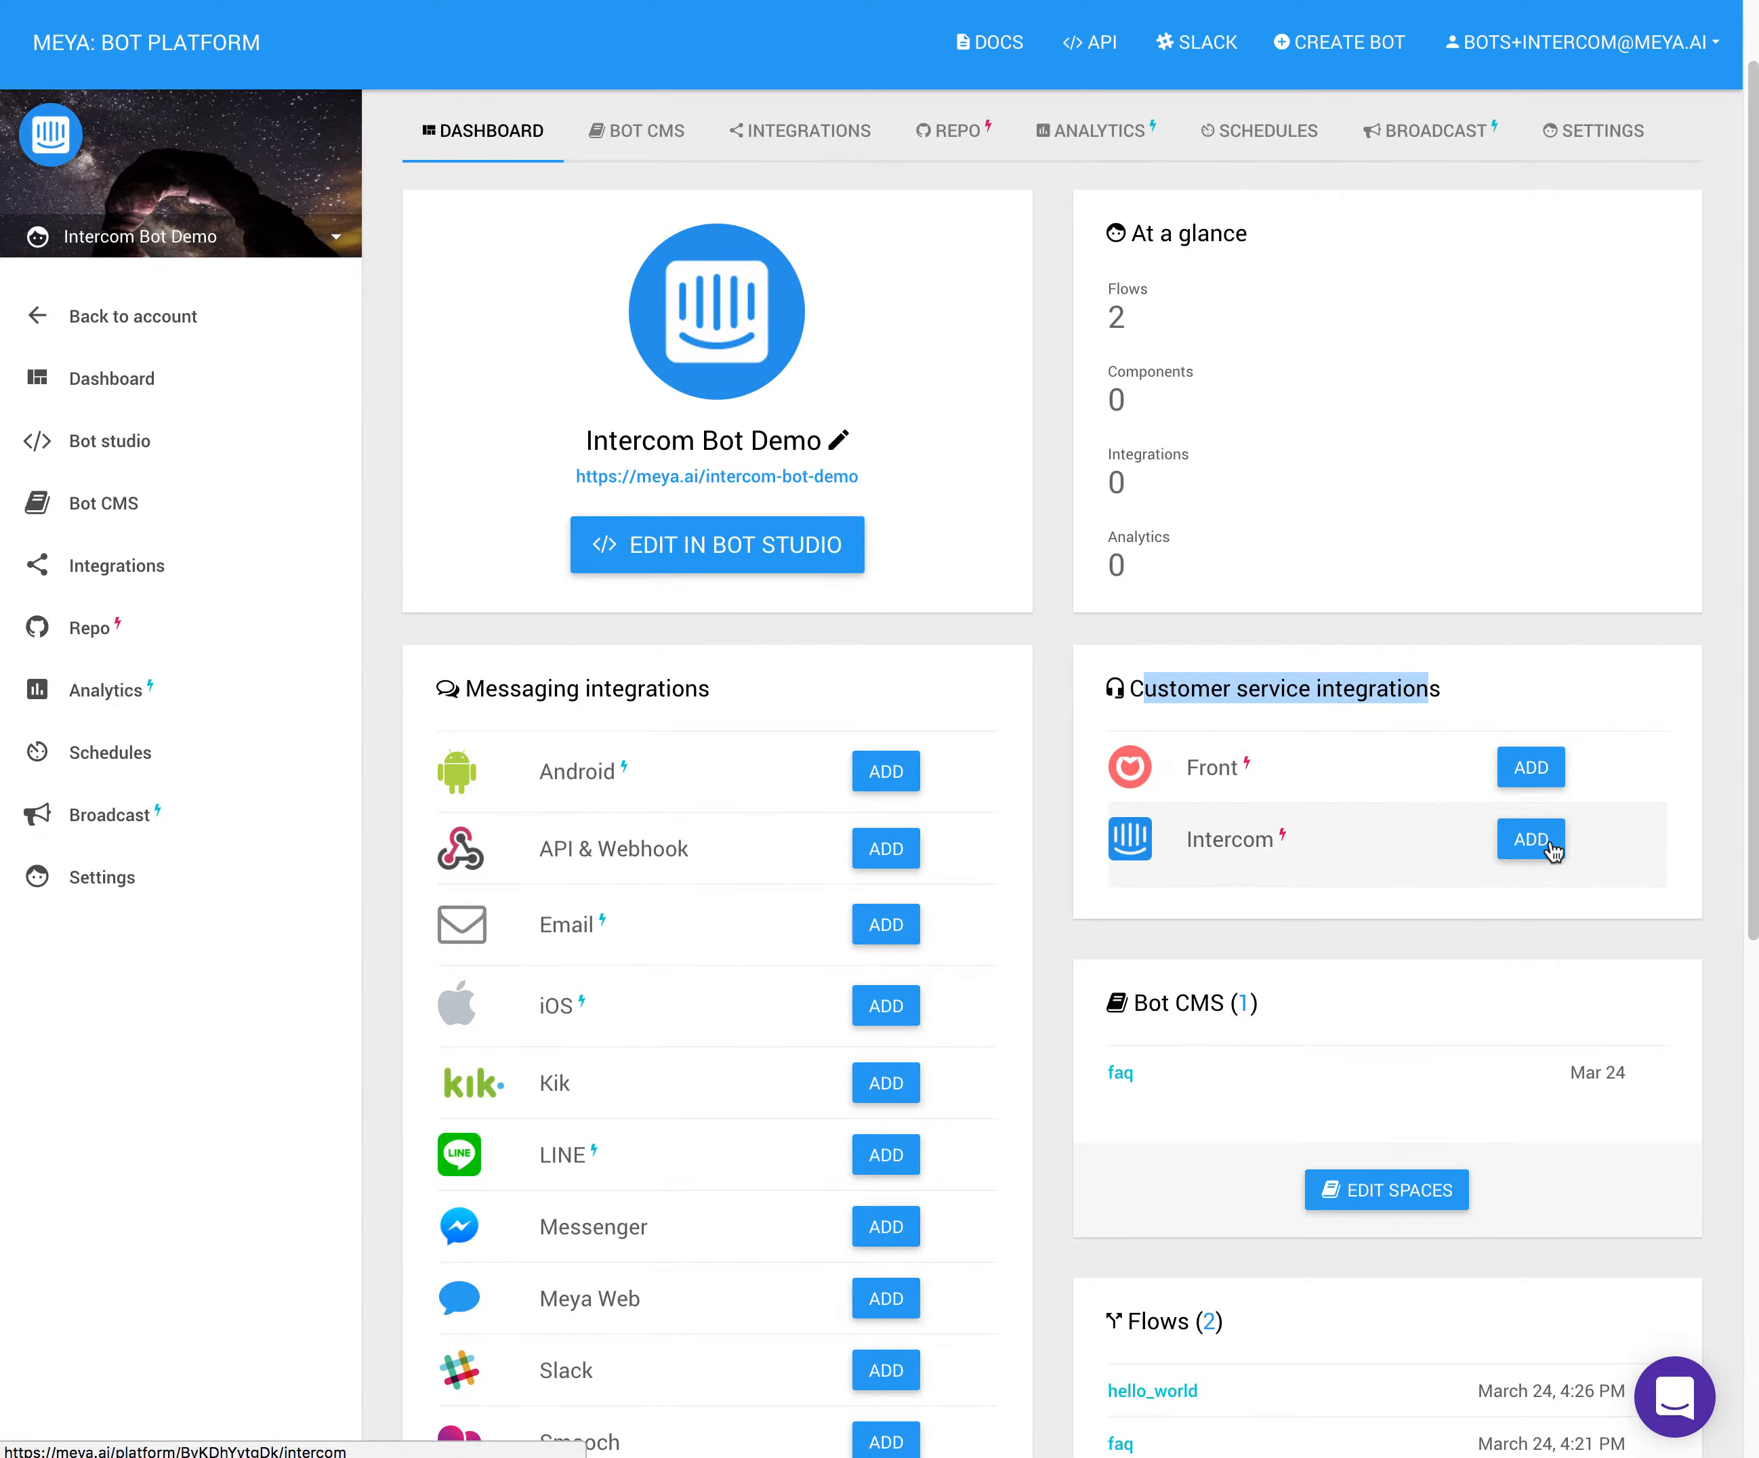
left_click(1430, 642)
left_click(1559, 838)
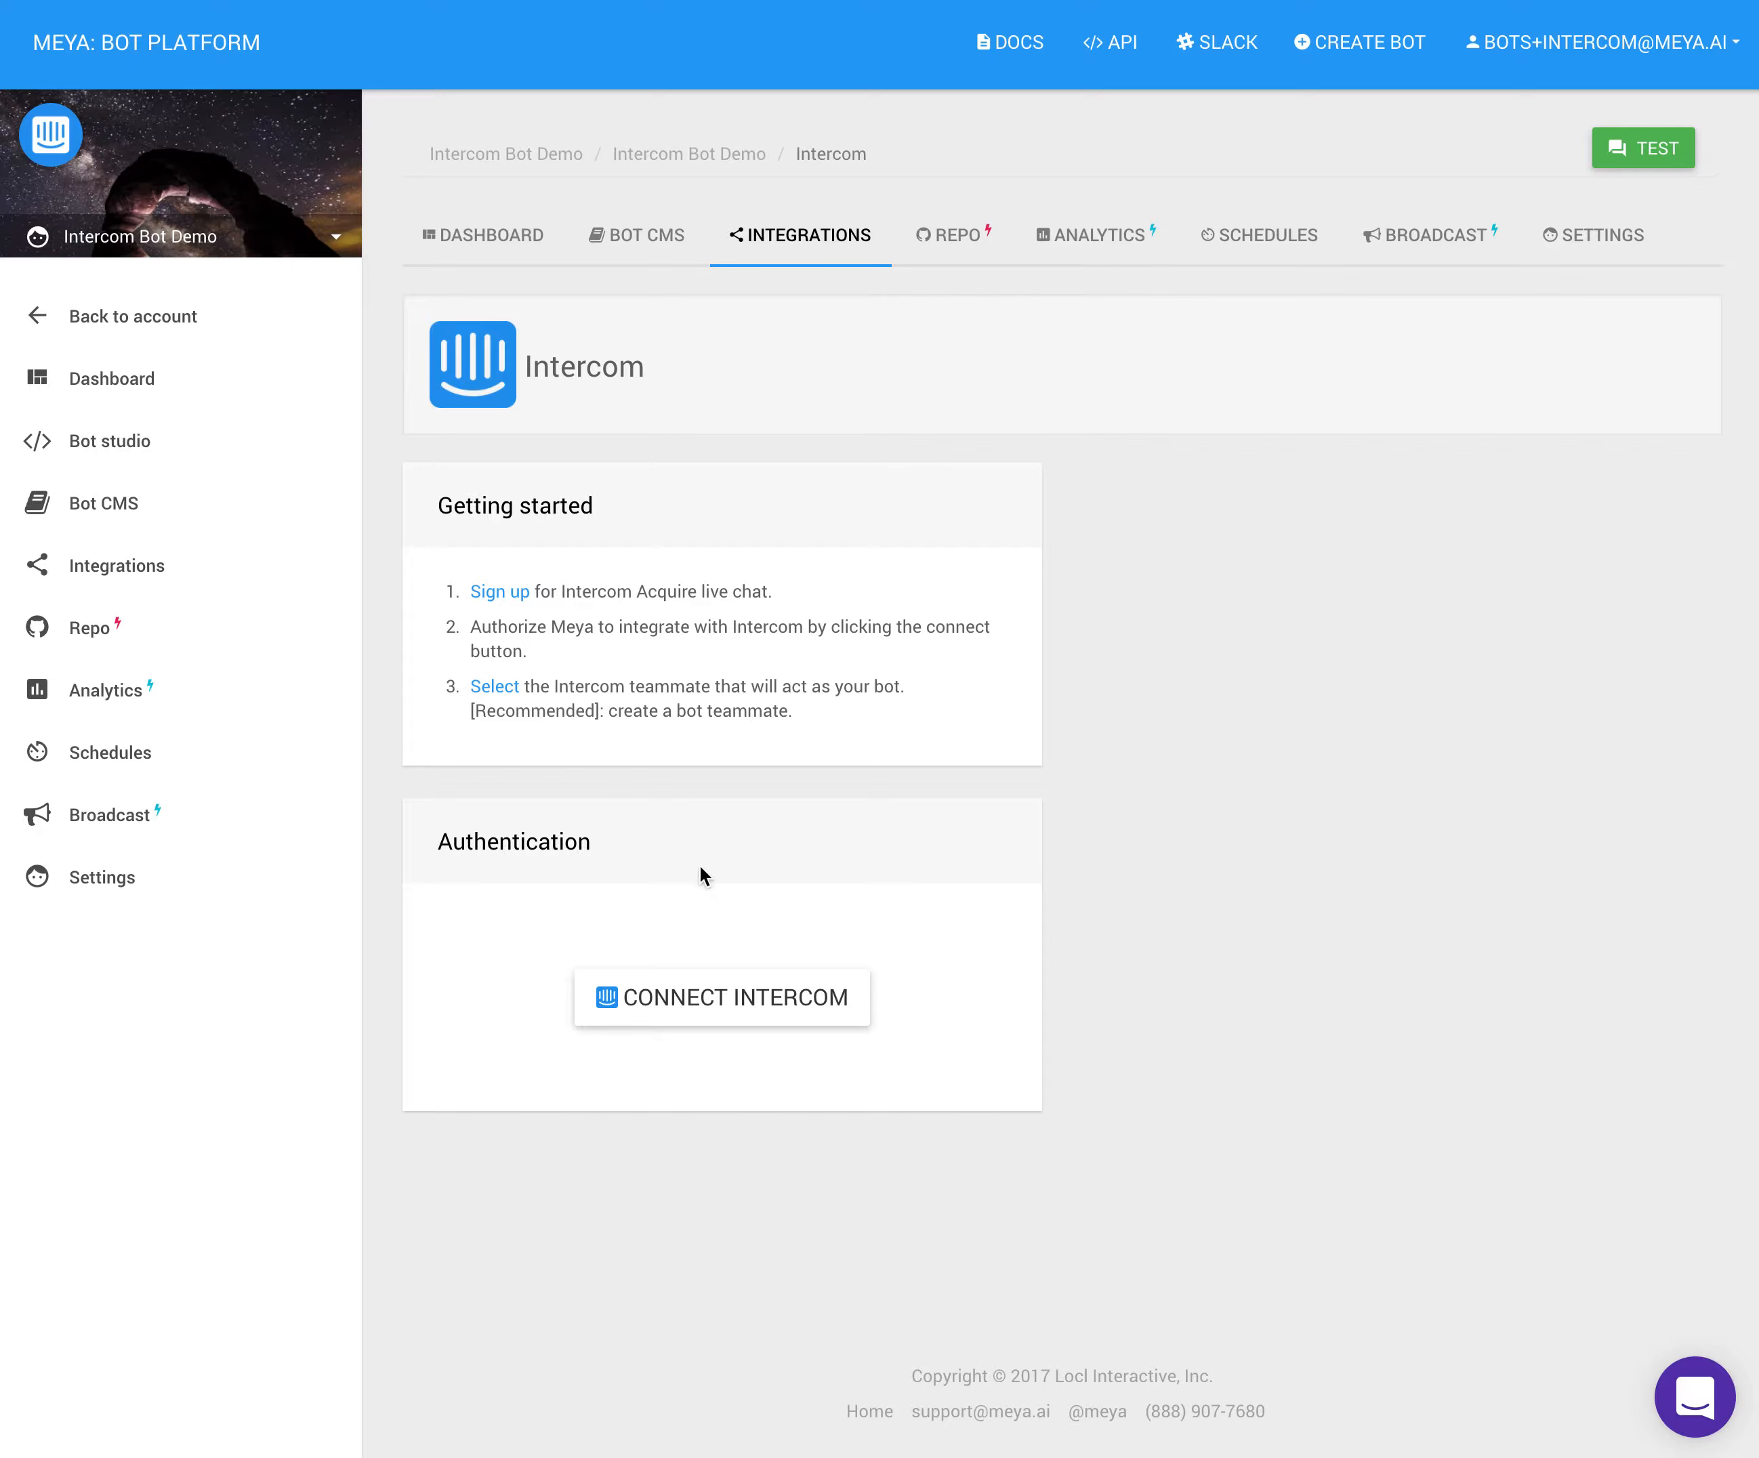
- Connect the bot to Intercom, choosing the Intercom workspace and authorizing Meya's access to it
left_click(729, 1000)
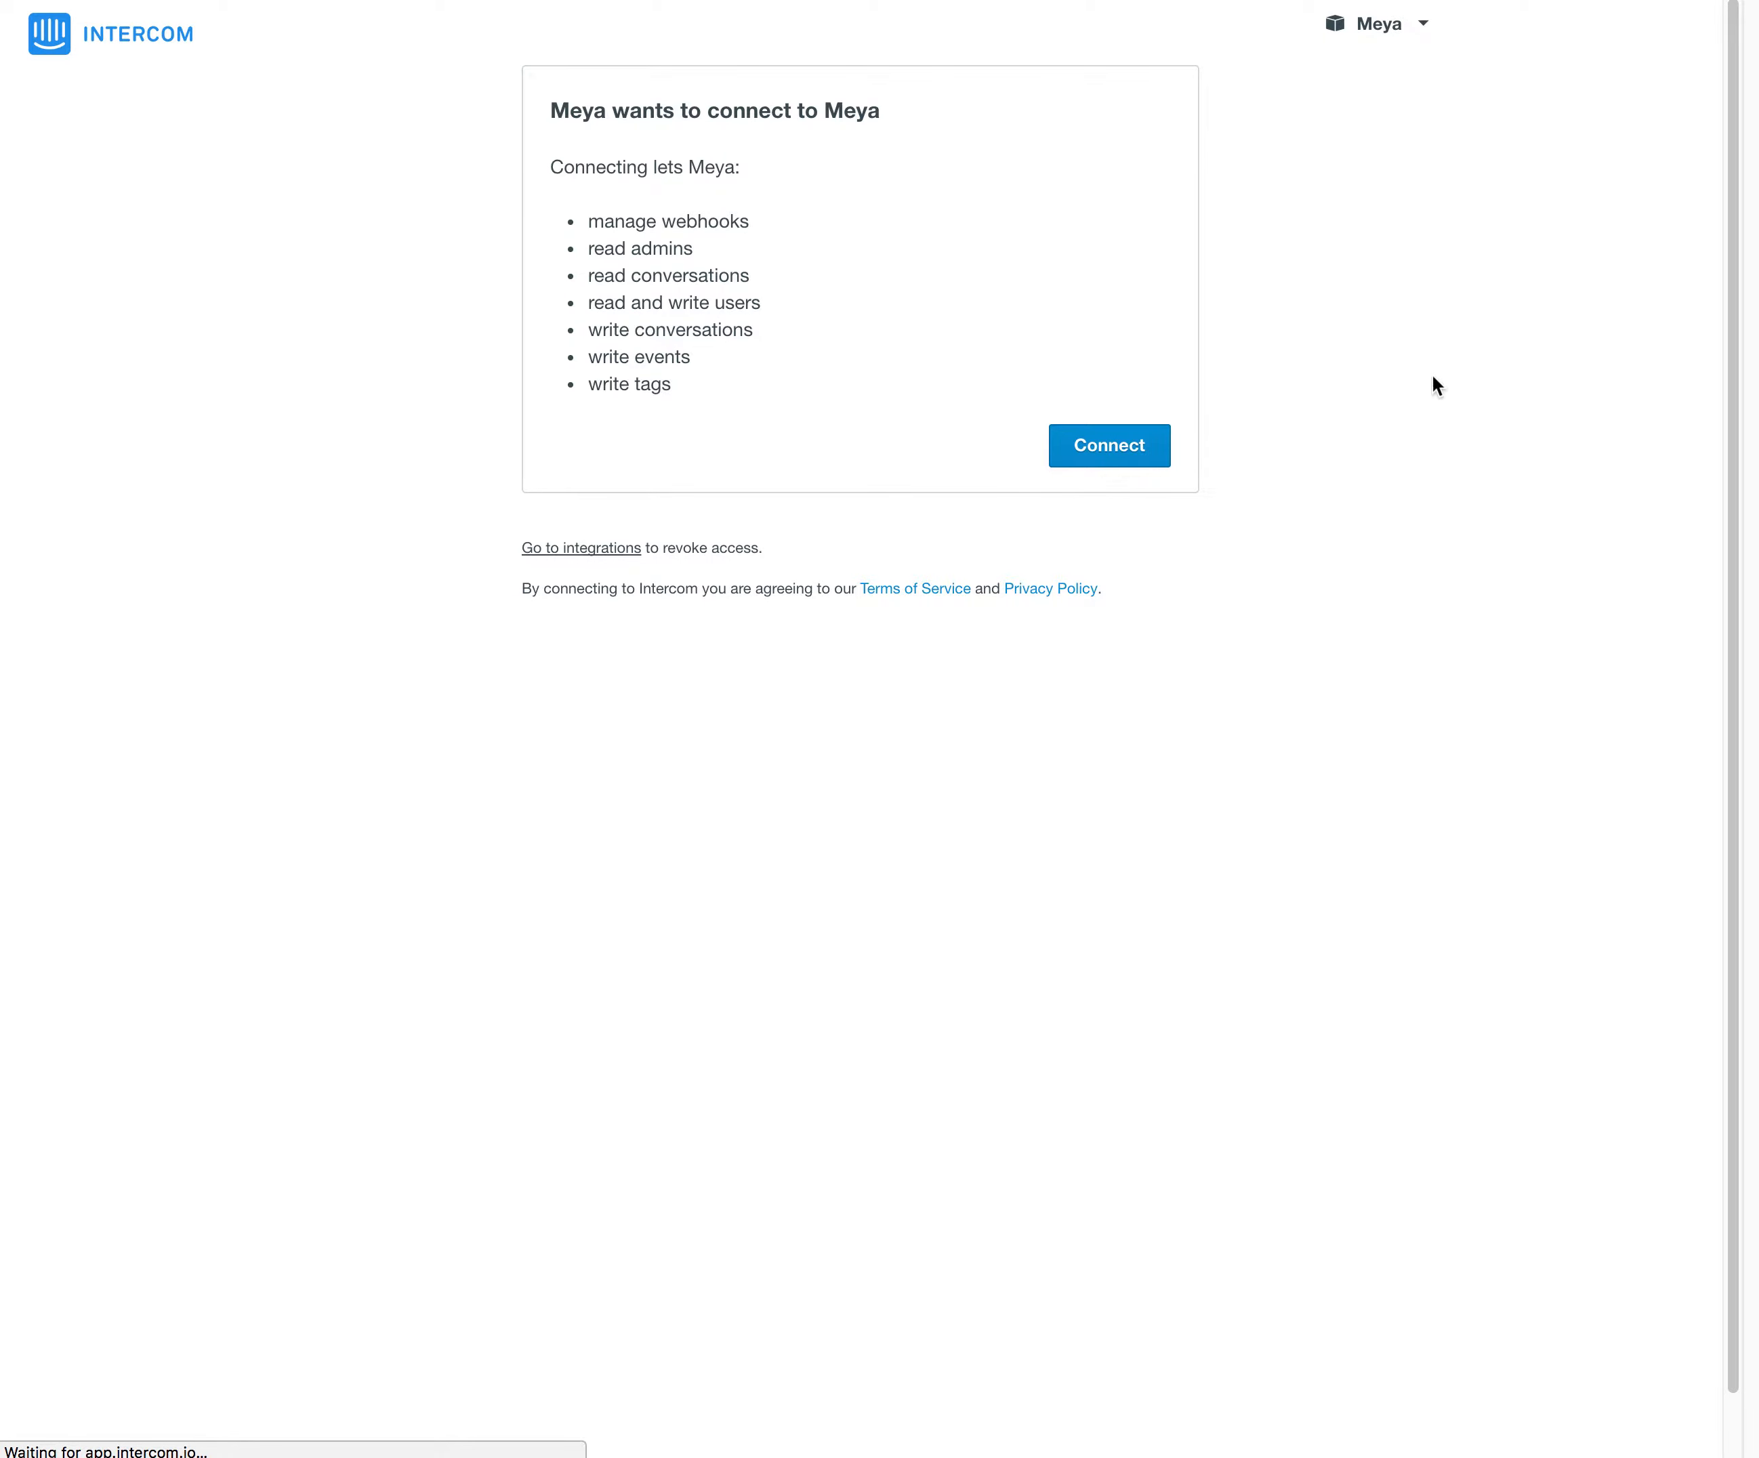
left_click(1420, 32)
left_click(1367, 151)
left_click(1107, 445)
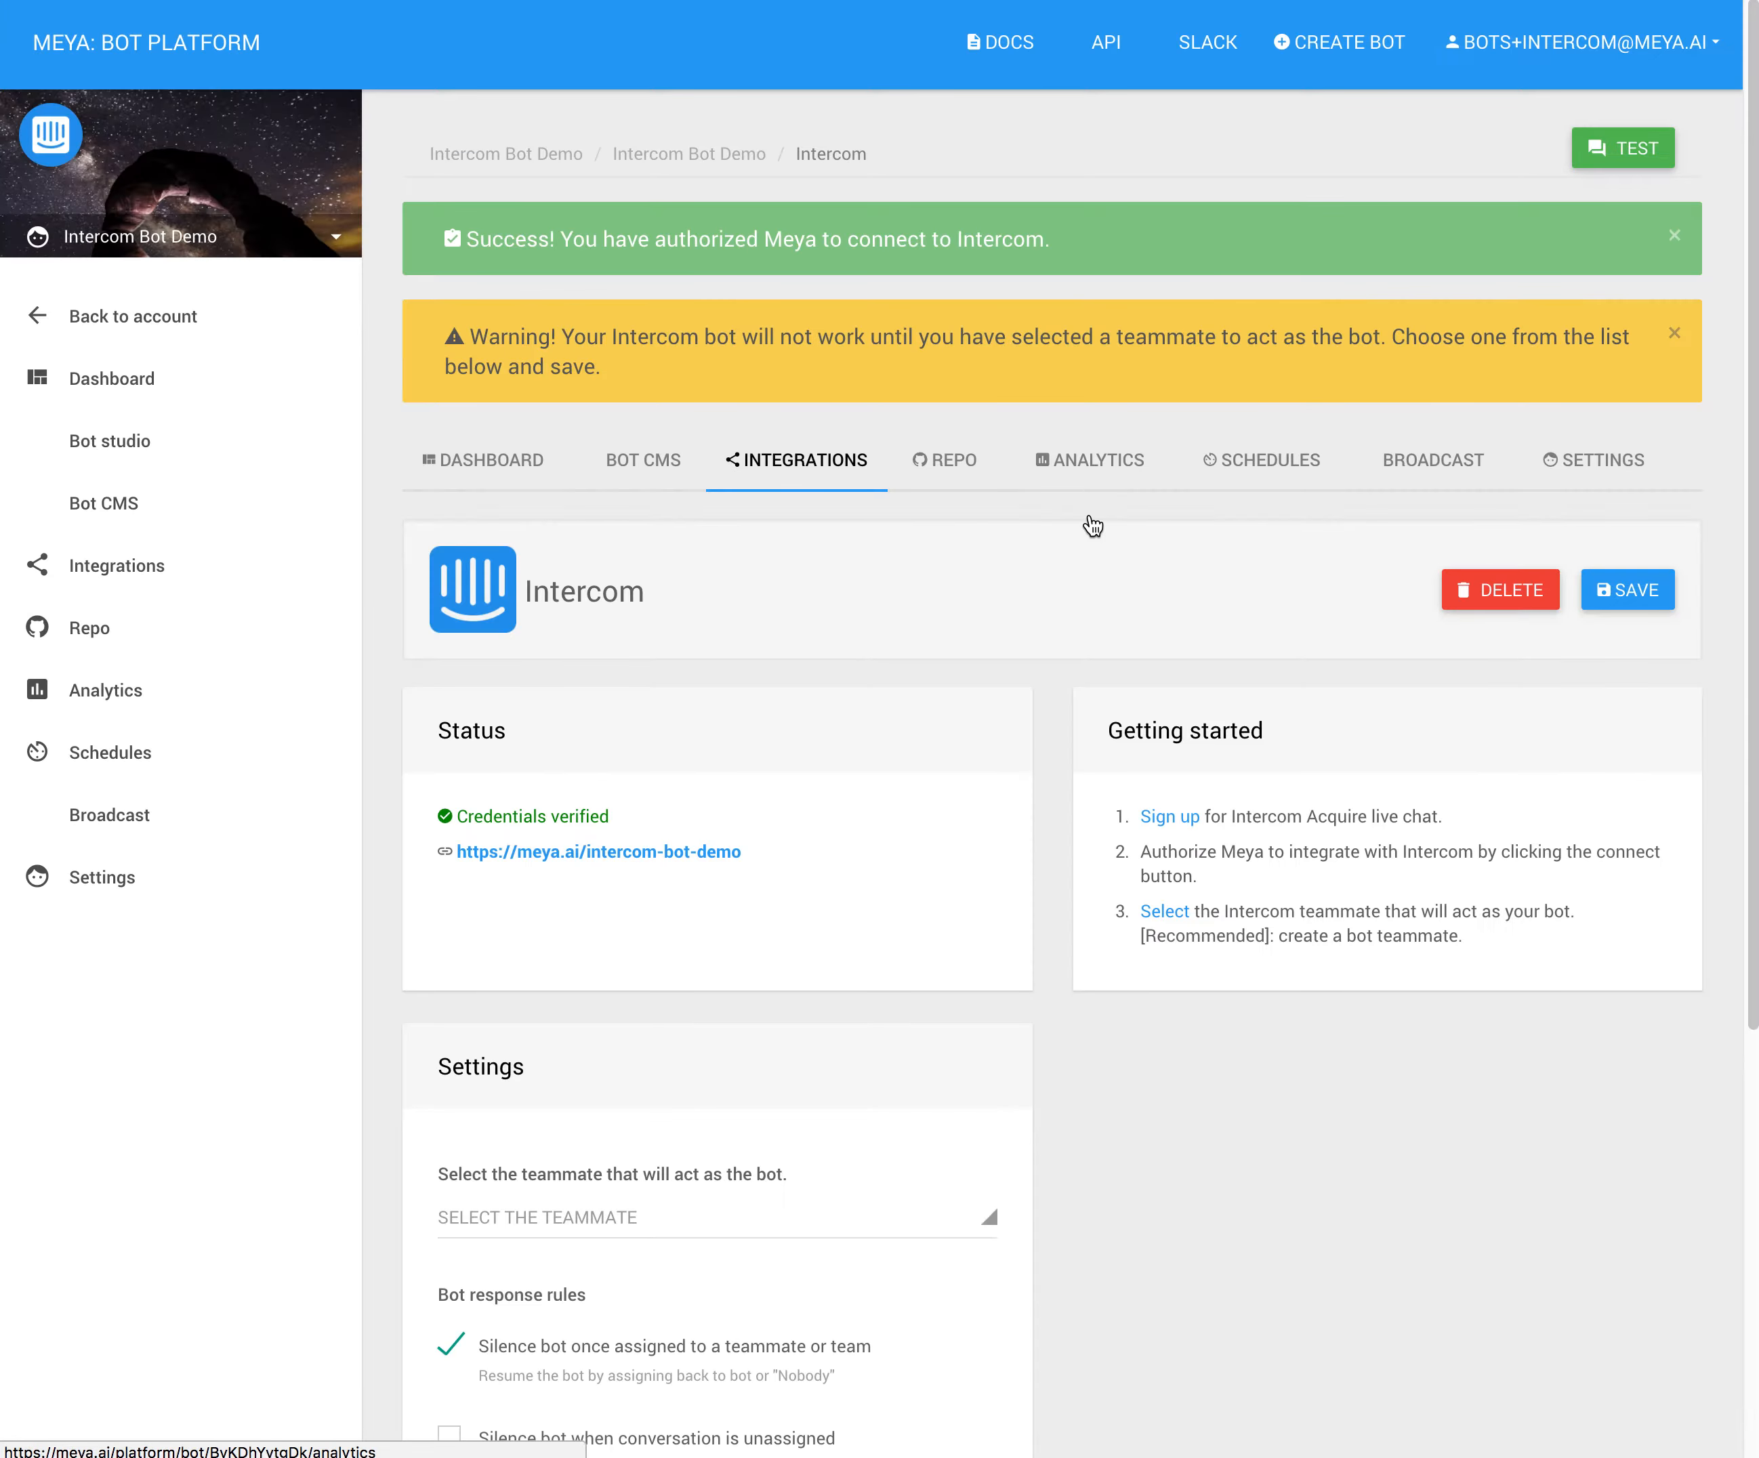
- Select the Meya teammate to act as the bot in the Intercom integration settings
scroll(911, 307, "down", 6)
scroll(907, 495, "up", 6)
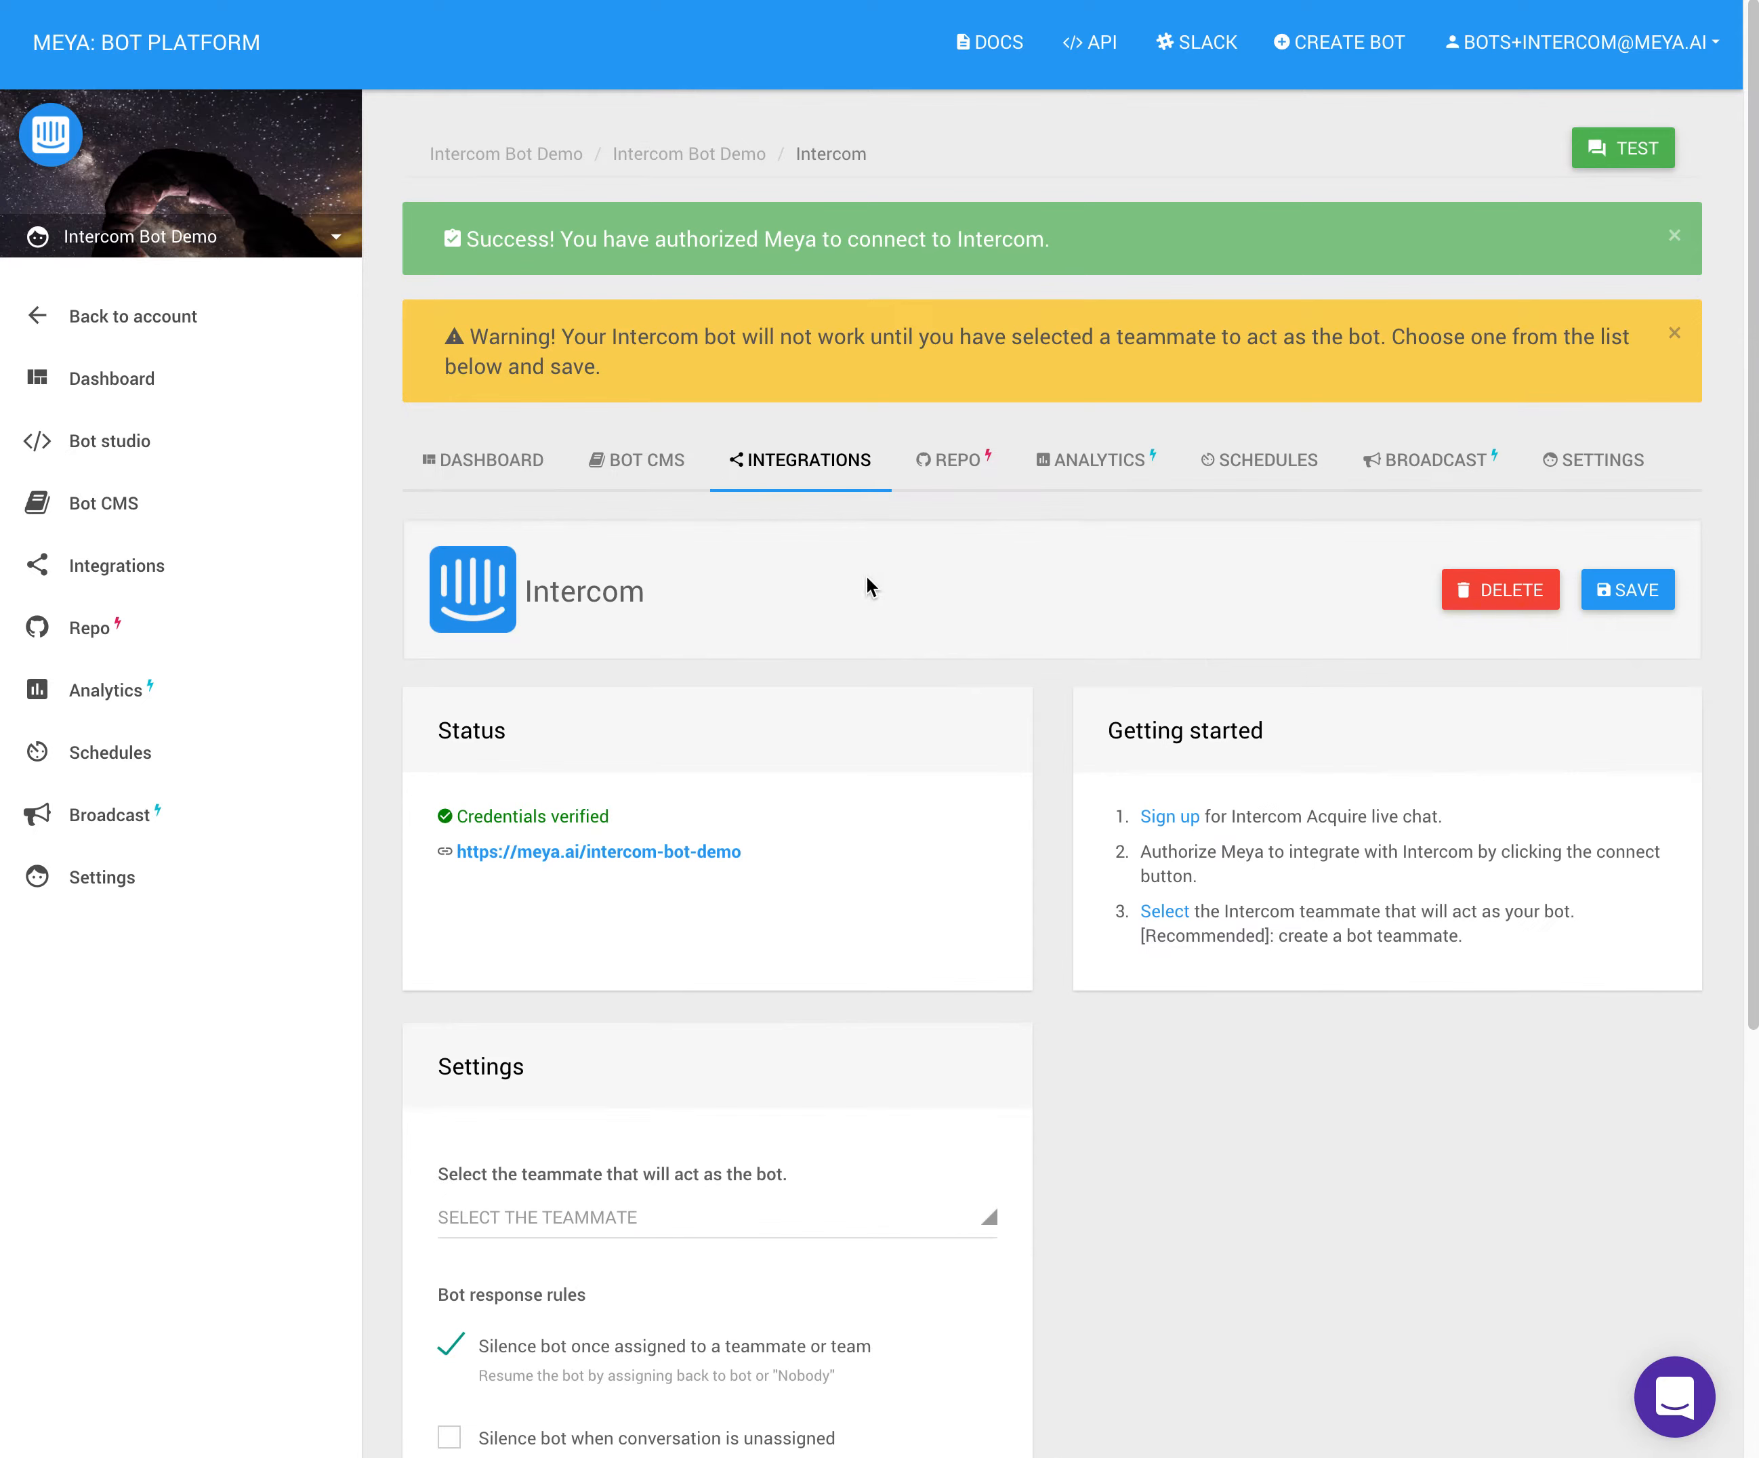
left_click_drag(561, 339, 589, 374)
left_click(978, 366)
left_click_drag(975, 341, 1380, 330)
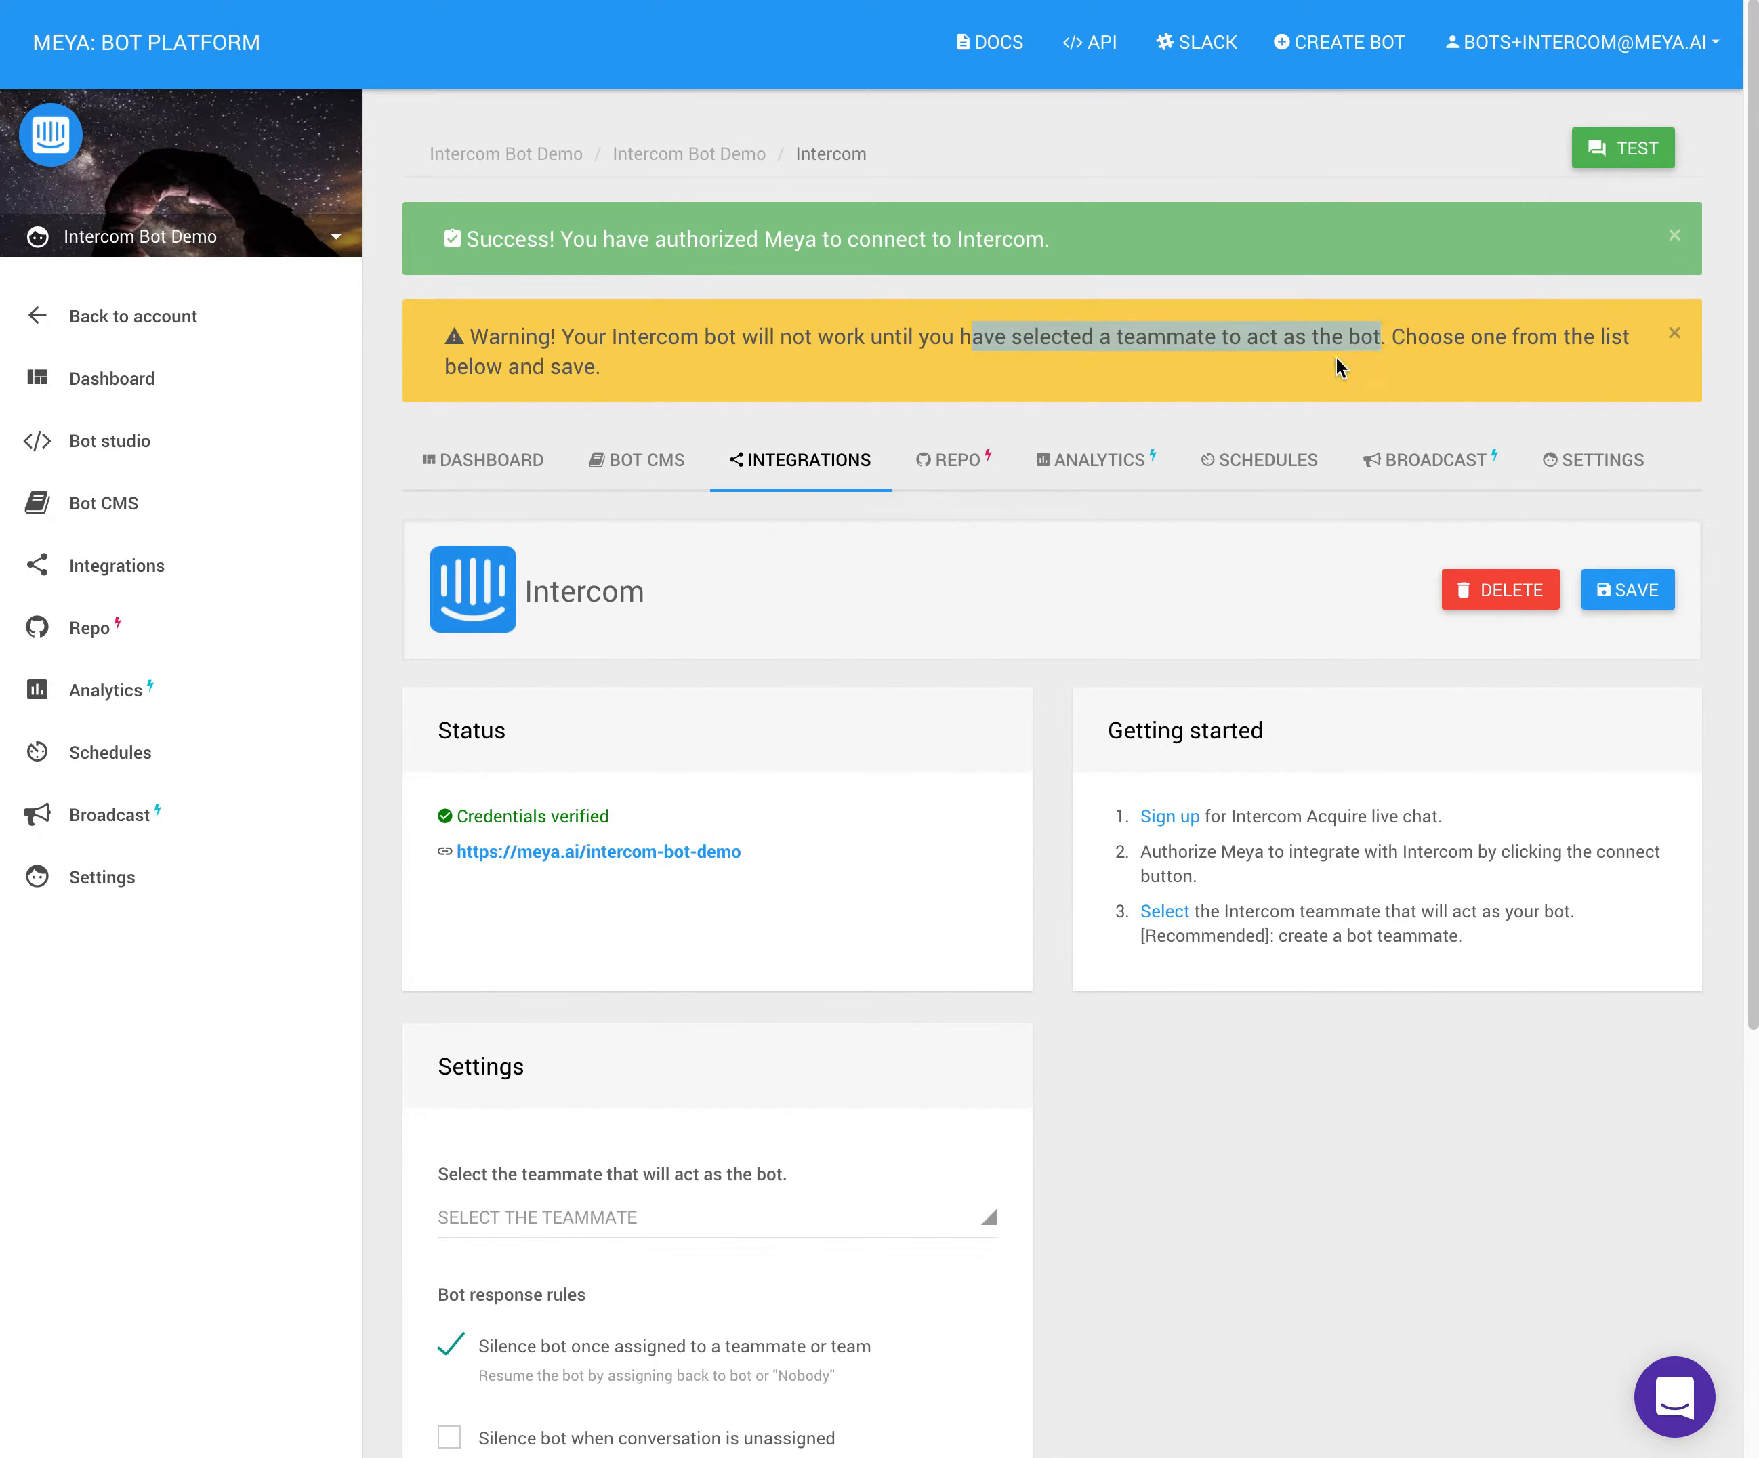
scroll(1302, 1037, "down", 2)
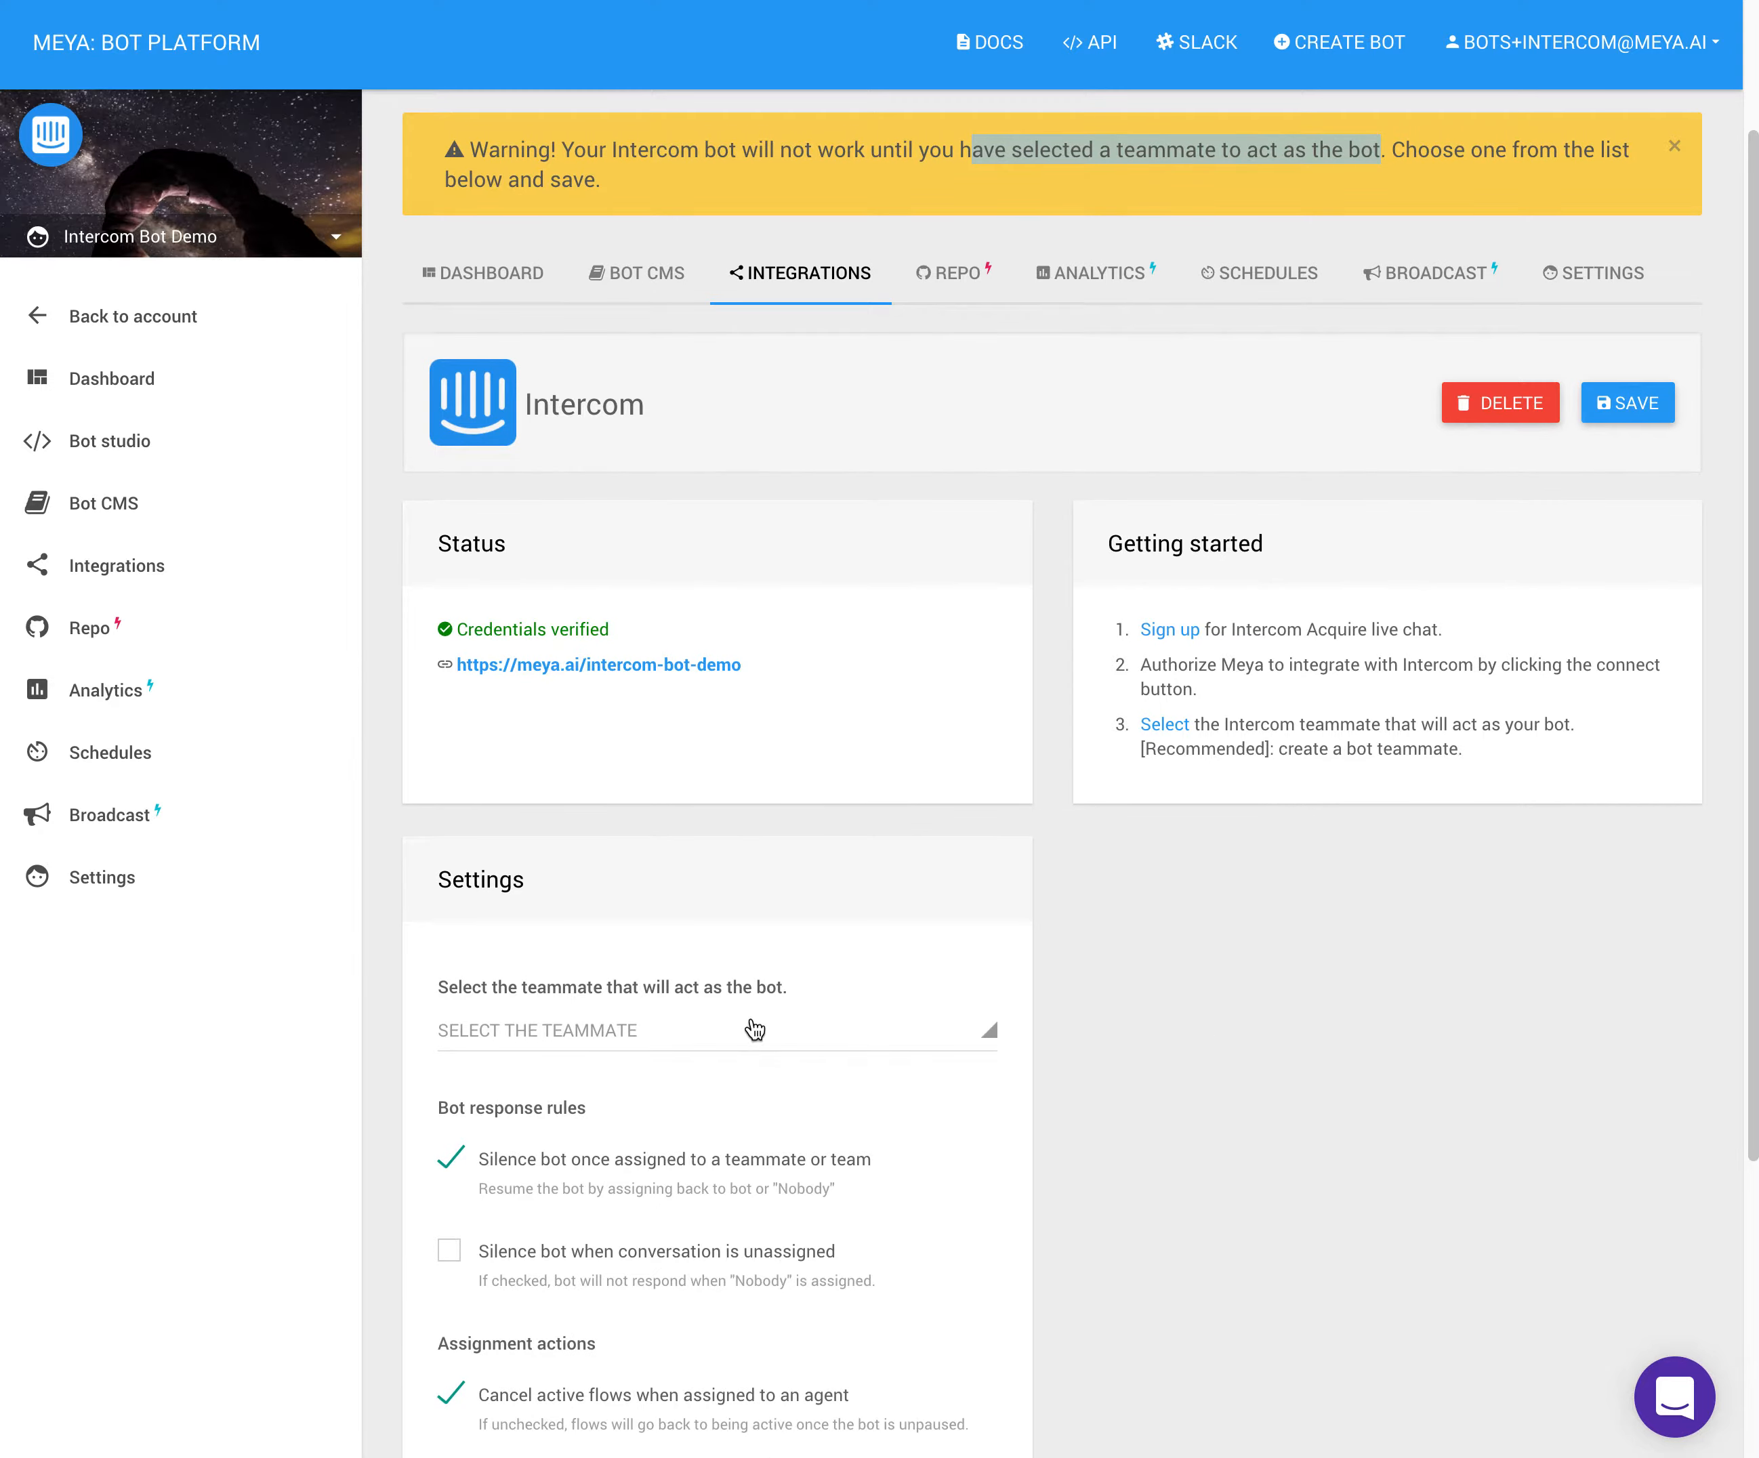
left_click(718, 1042)
left_click(597, 1201)
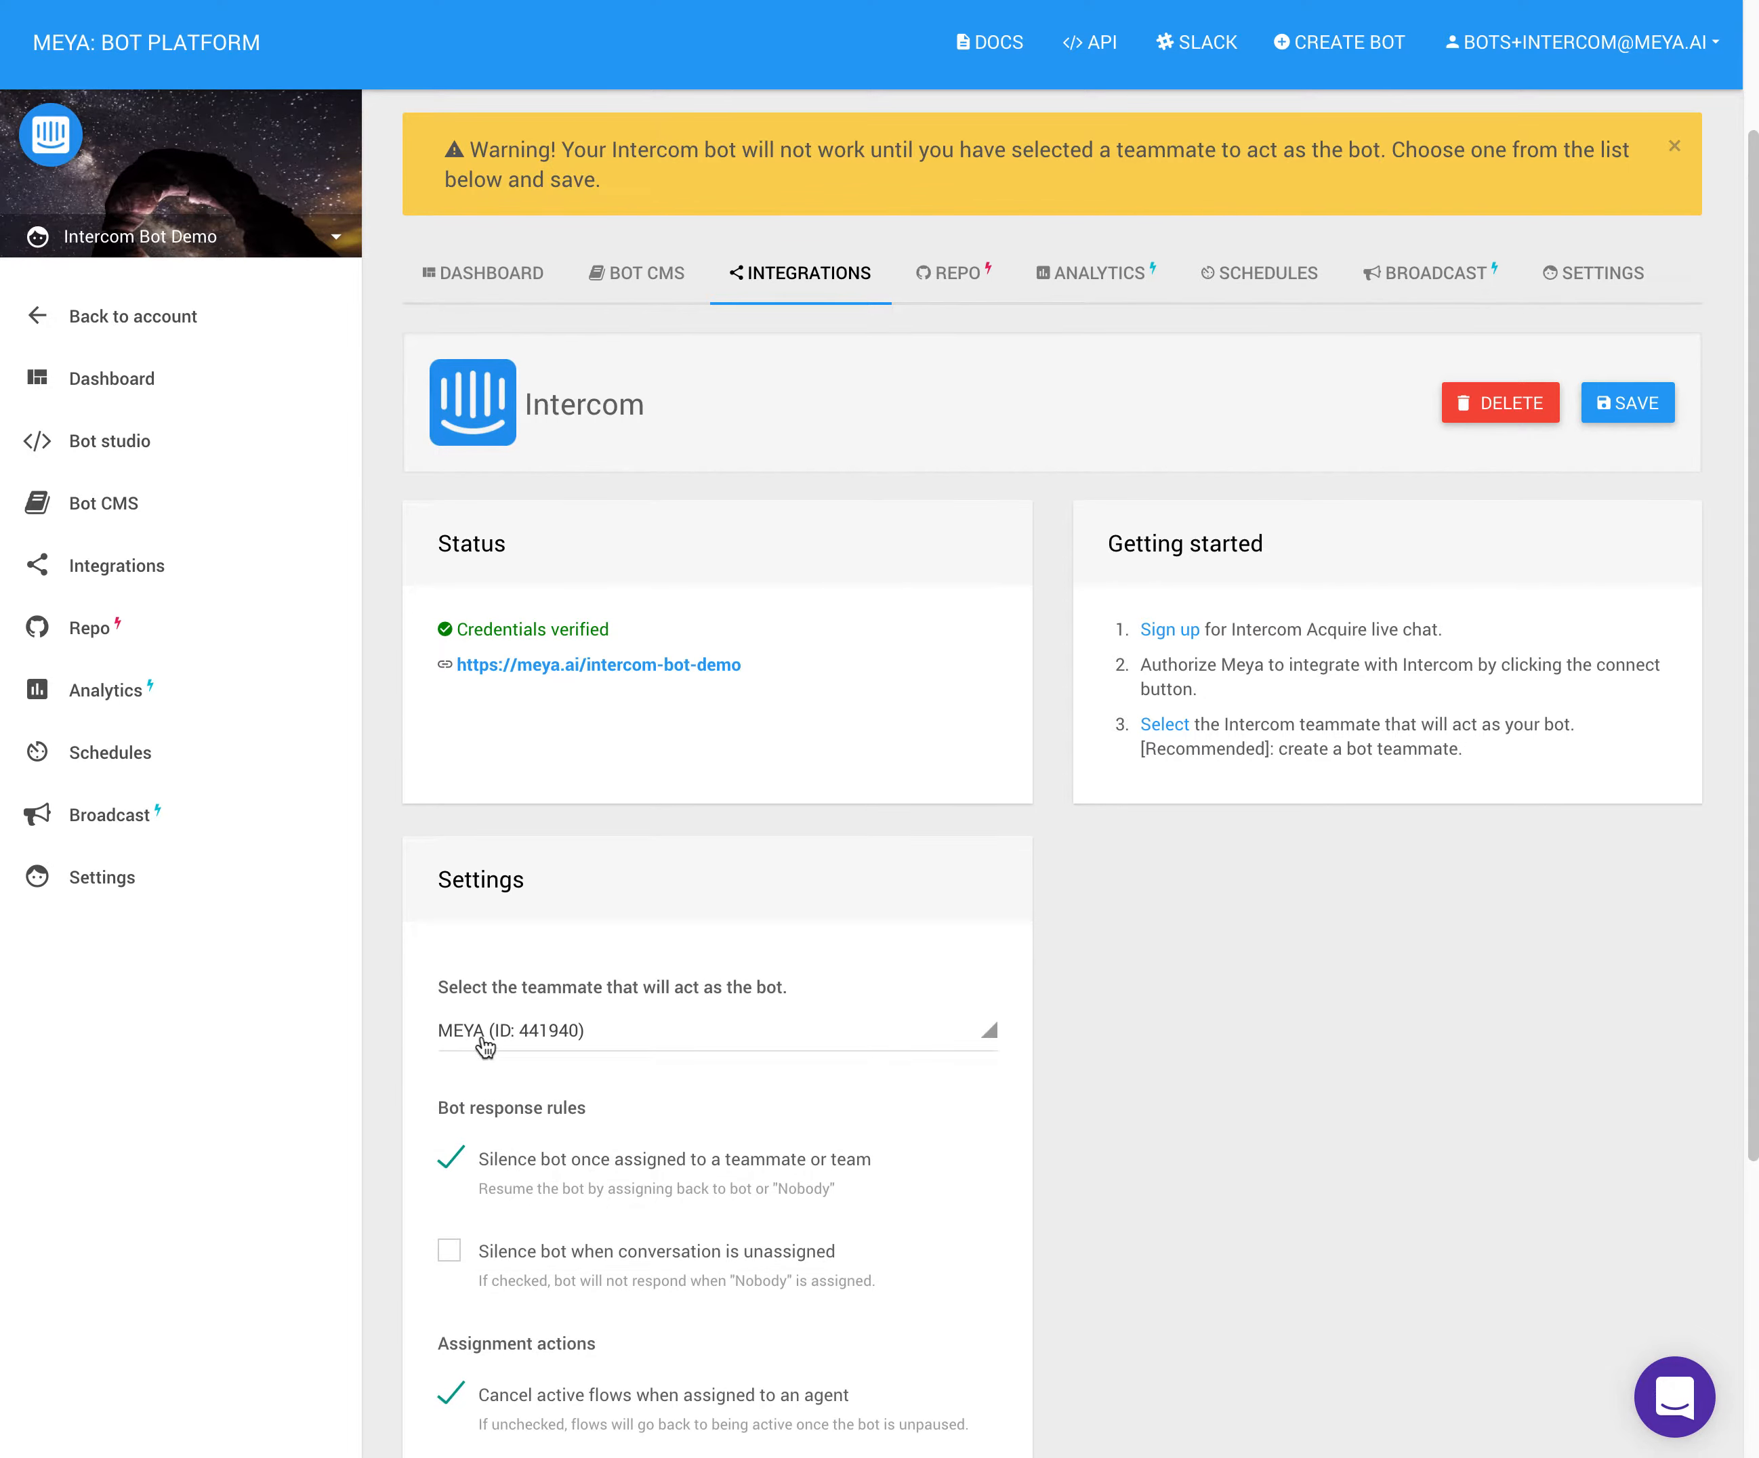
- Enable sending a "Bot is paused" or "Bot is active" note on conversation assignment and save the Intercom integration
scroll(1091, 1069, "down", 5)
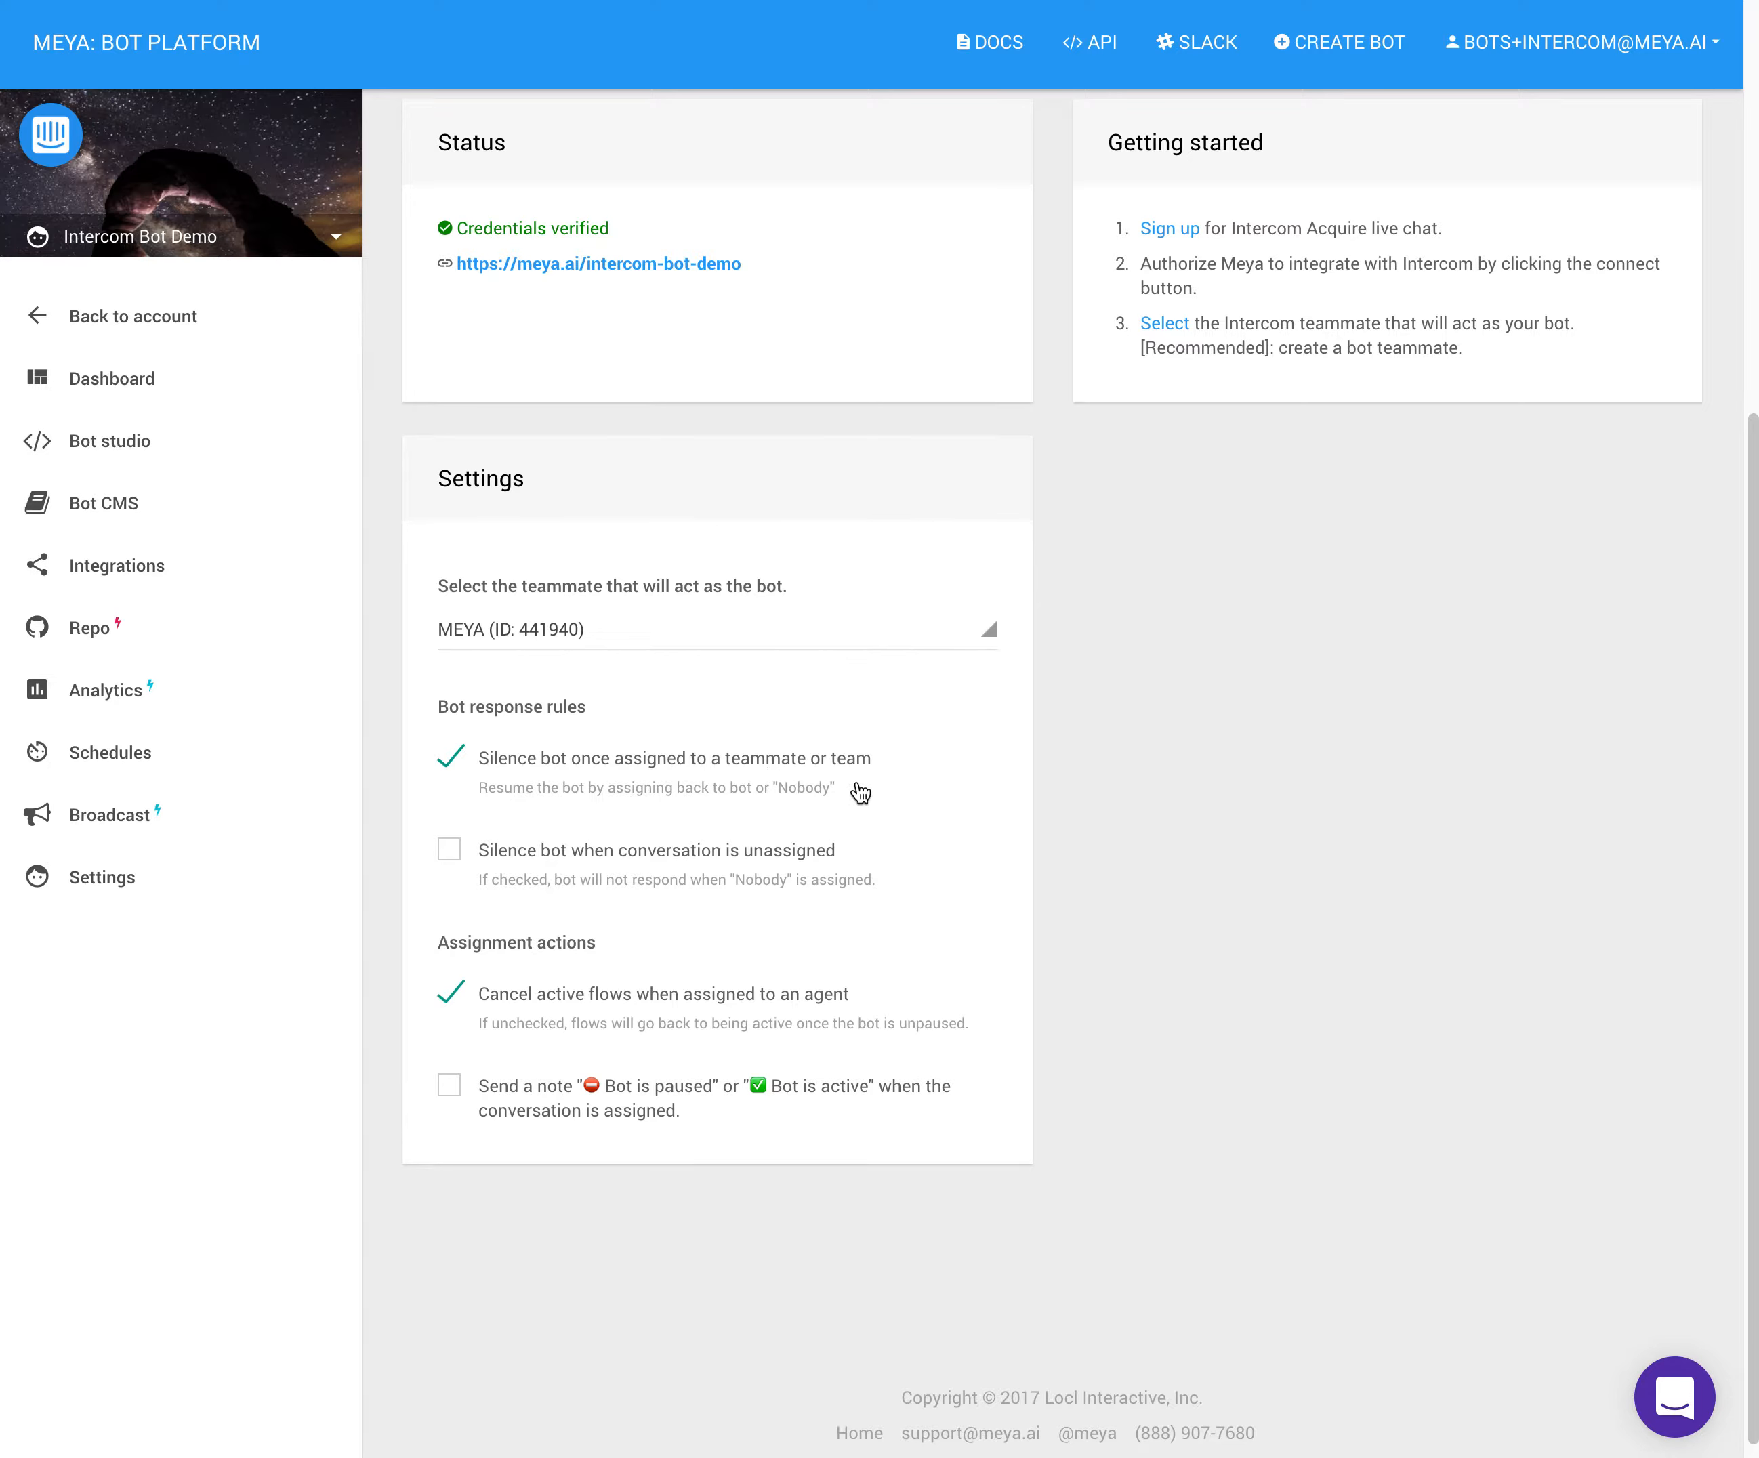
left_click(449, 1089)
left_click_drag(719, 1118, 662, 1112)
scroll(1174, 1108, "up", 5)
scroll(1173, 1109, "down", 3)
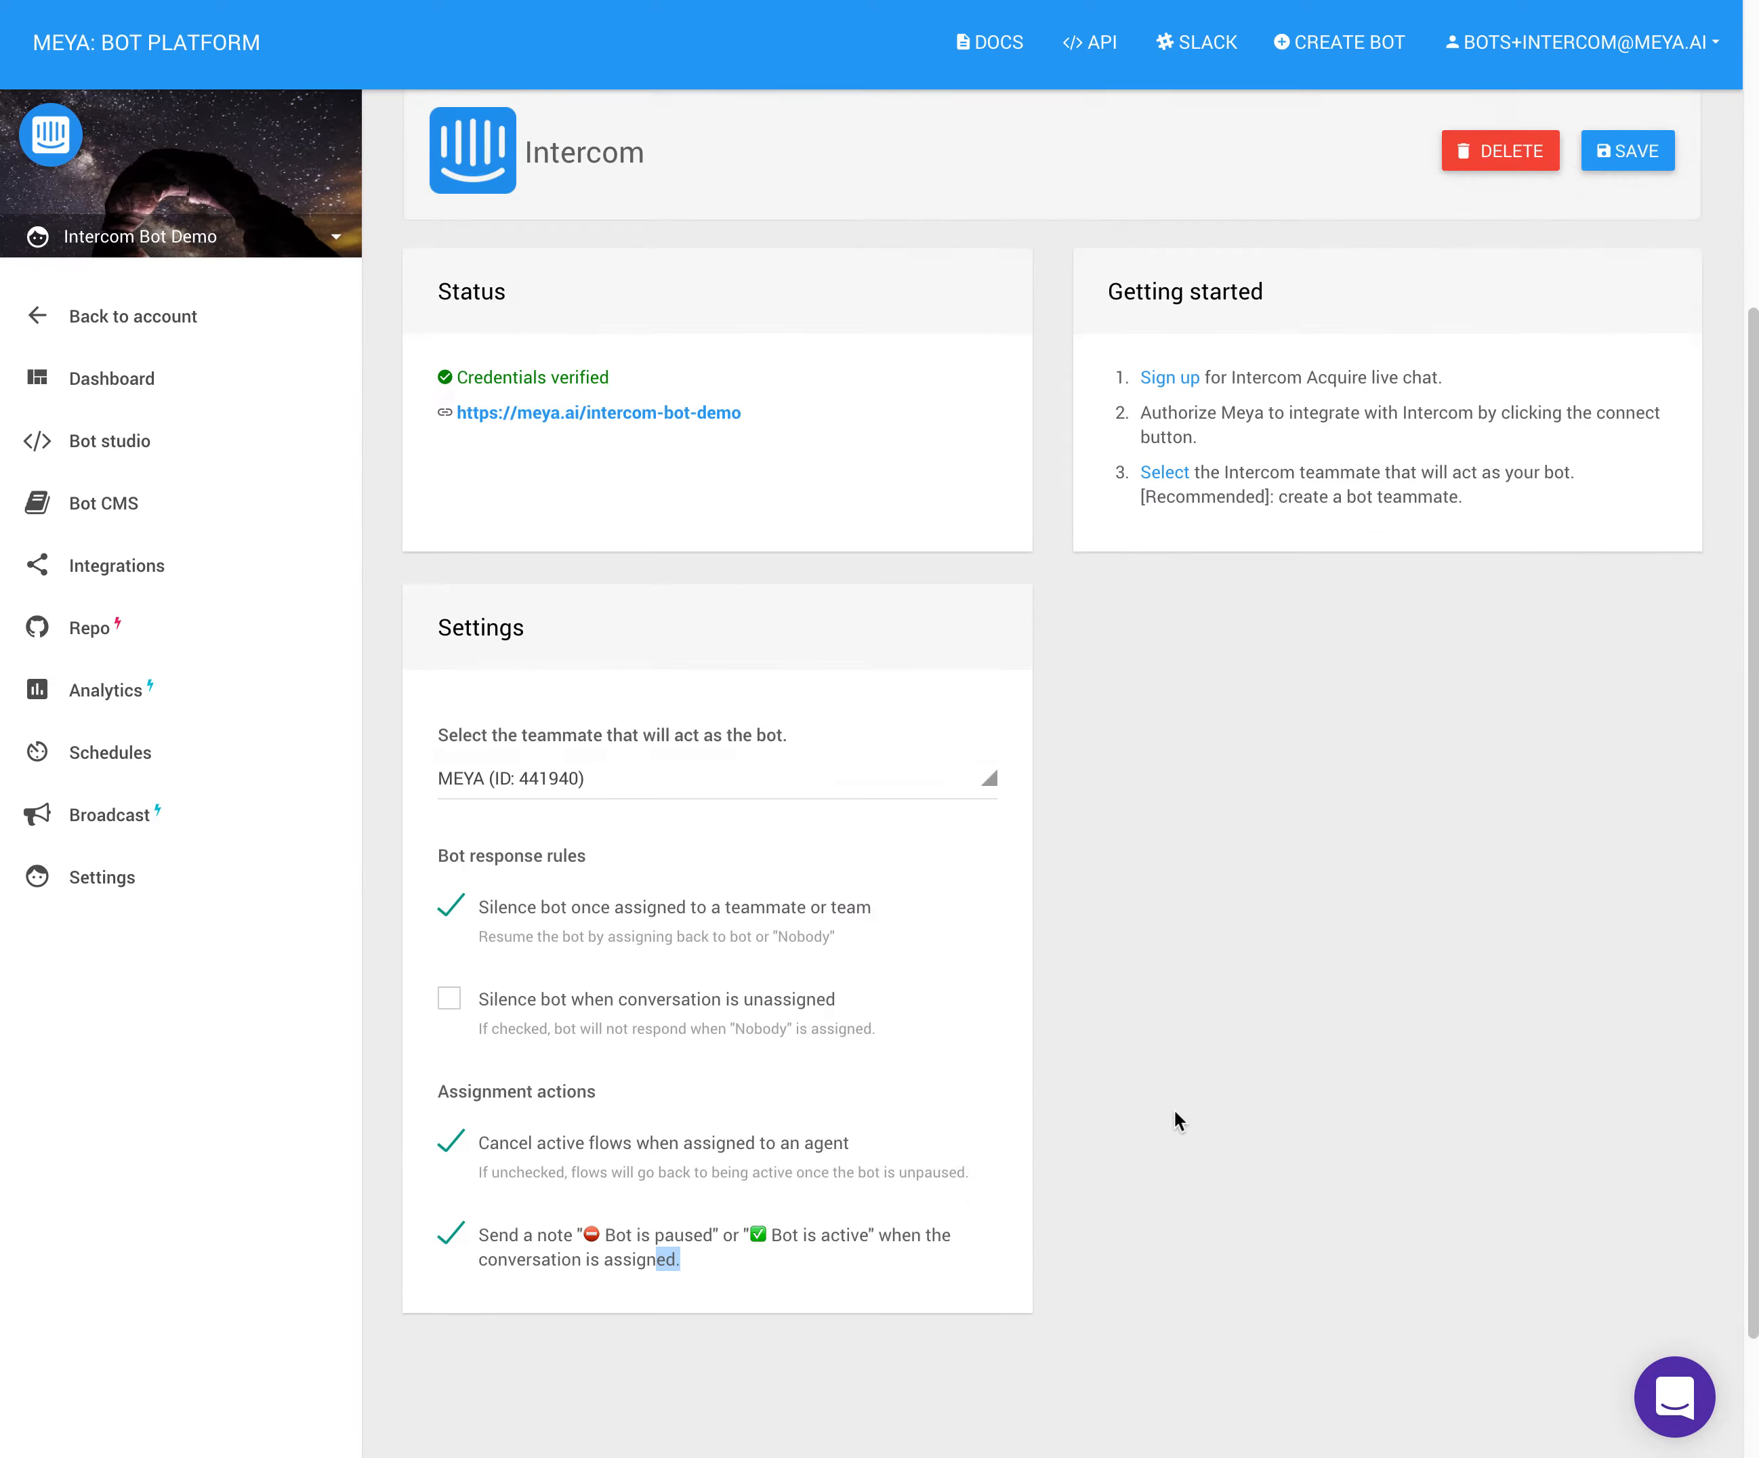
scroll(1173, 1109, "up", 3)
left_click(1638, 415)
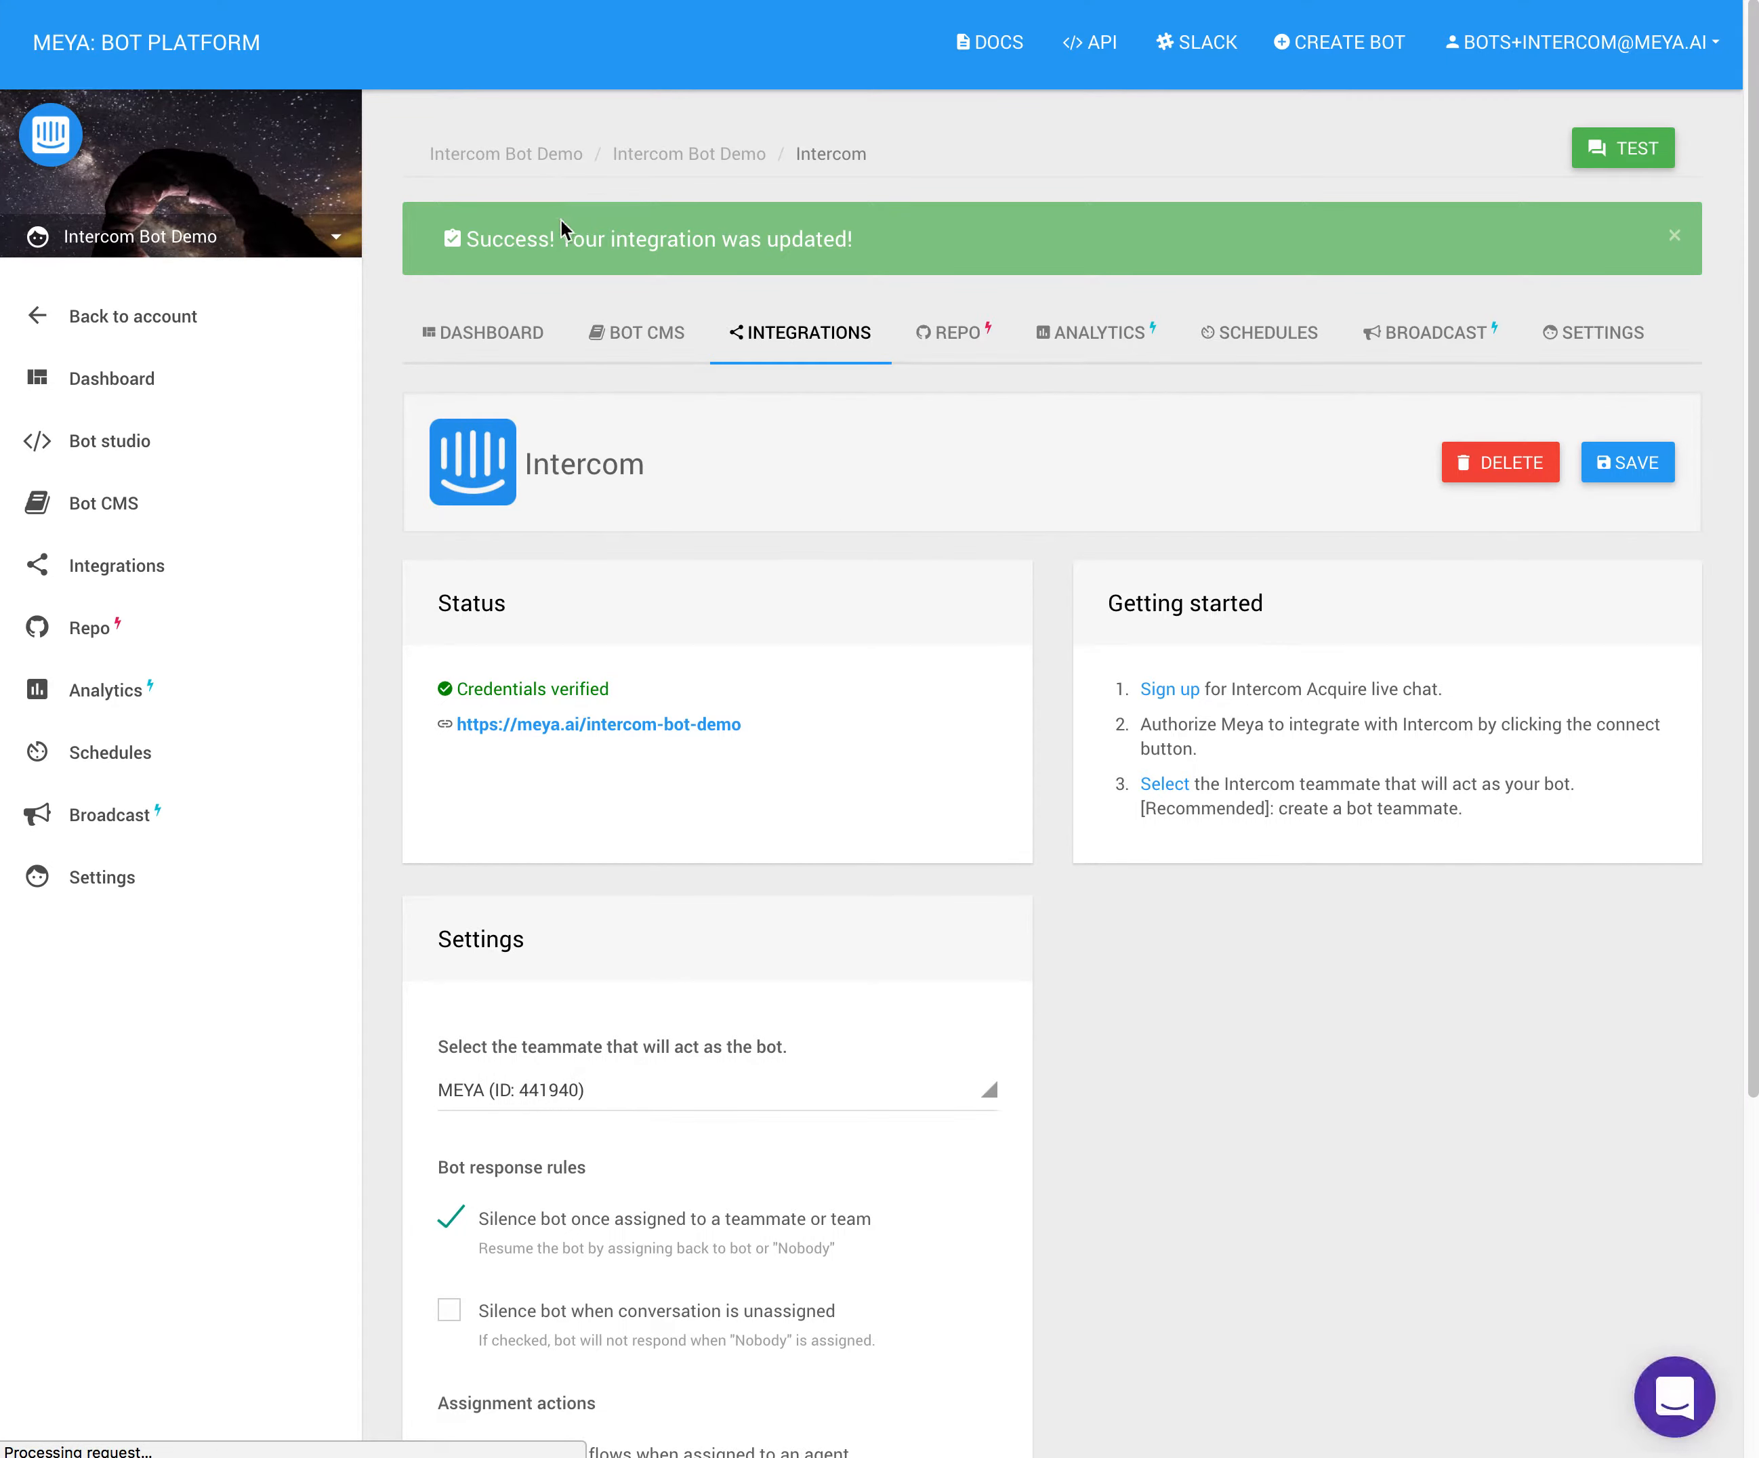
- Return to the Intercom Bot Demo dashboard and open the hello_world.yaml flow in the bot studio
left_click(505, 154)
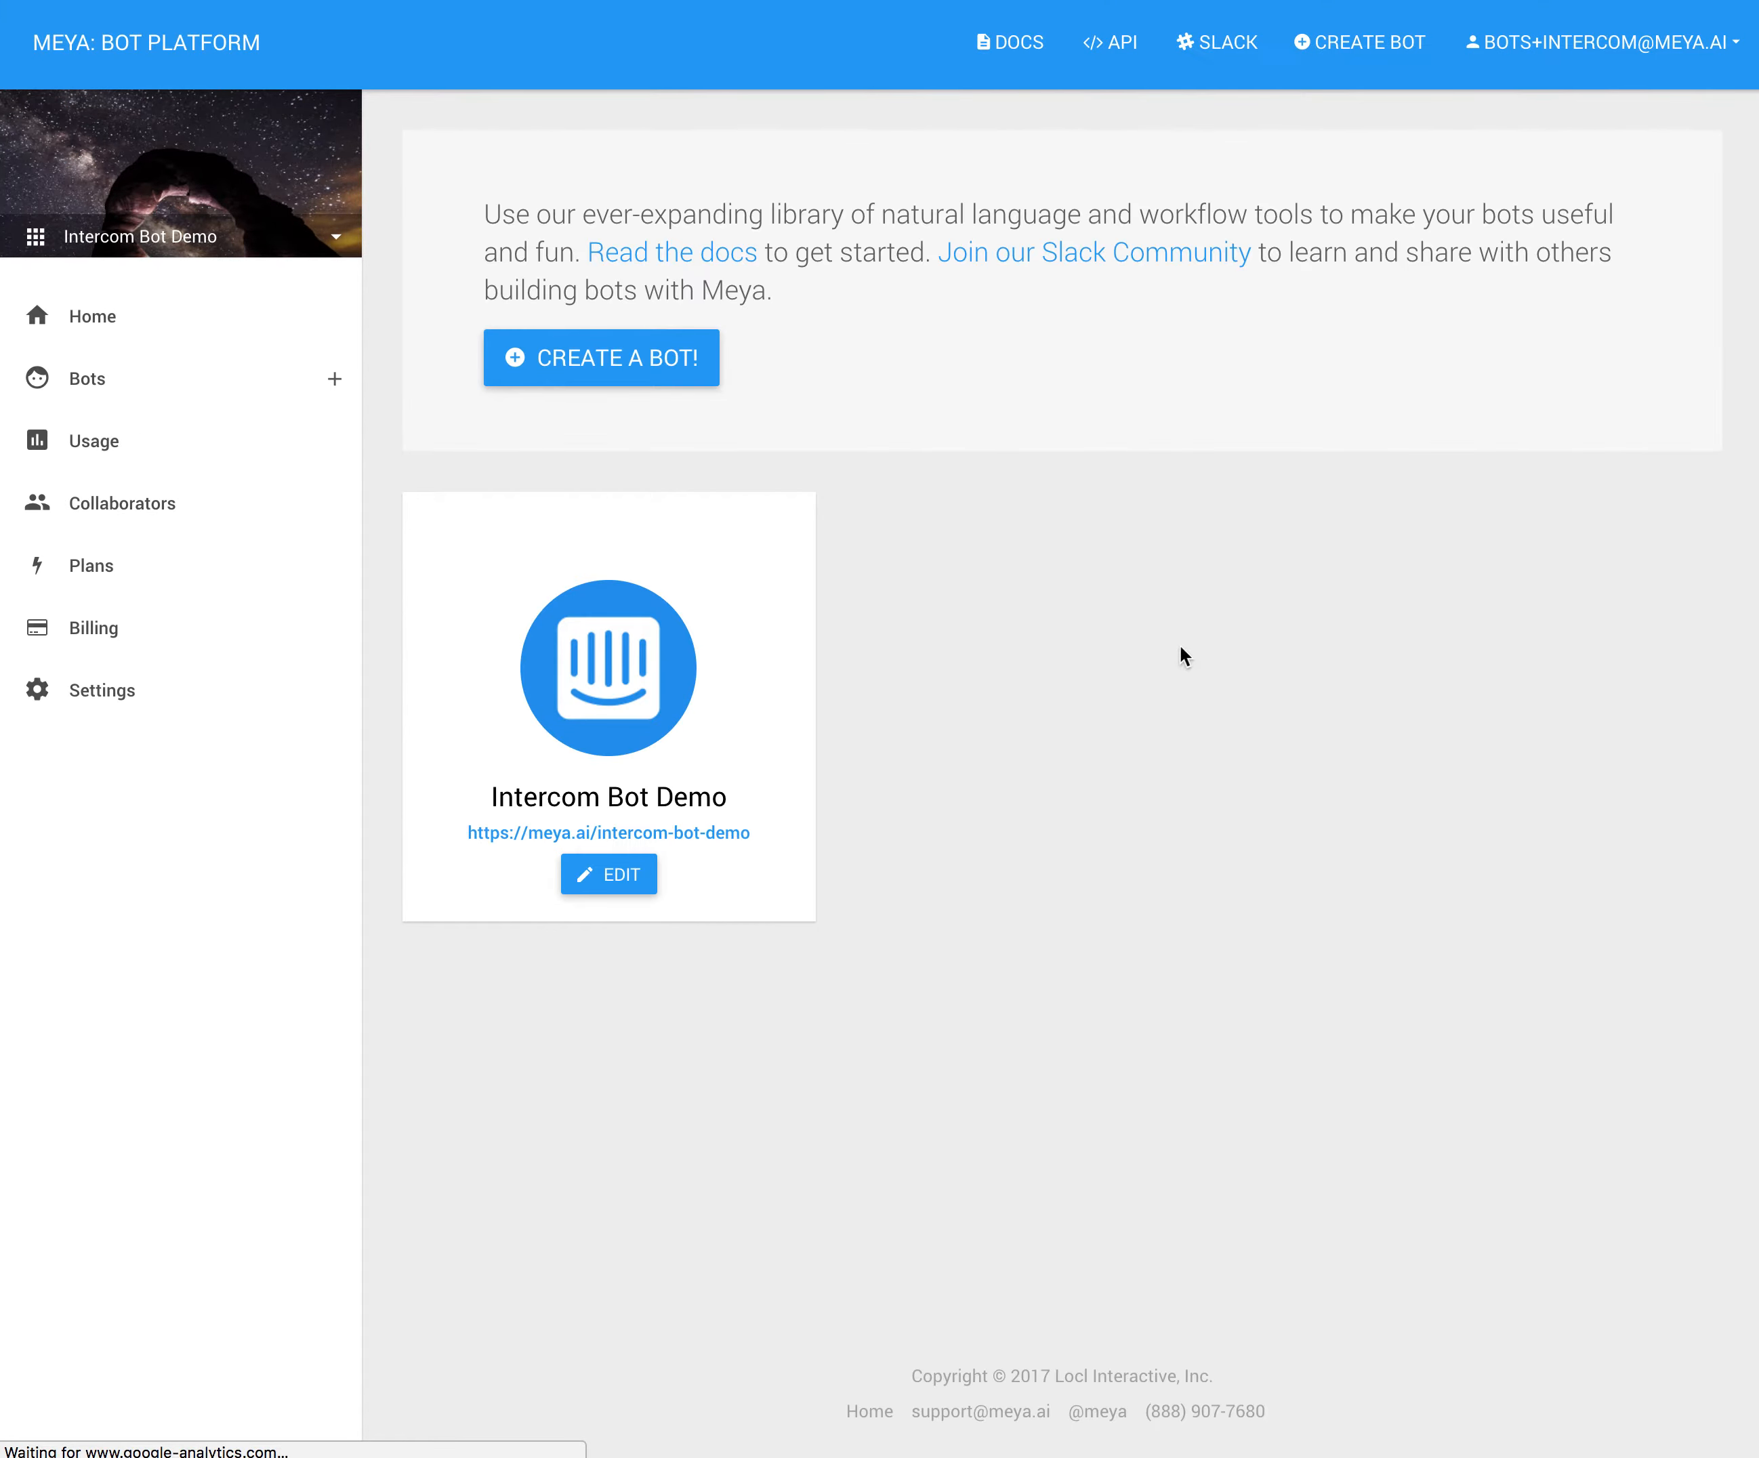
left_click(575, 874)
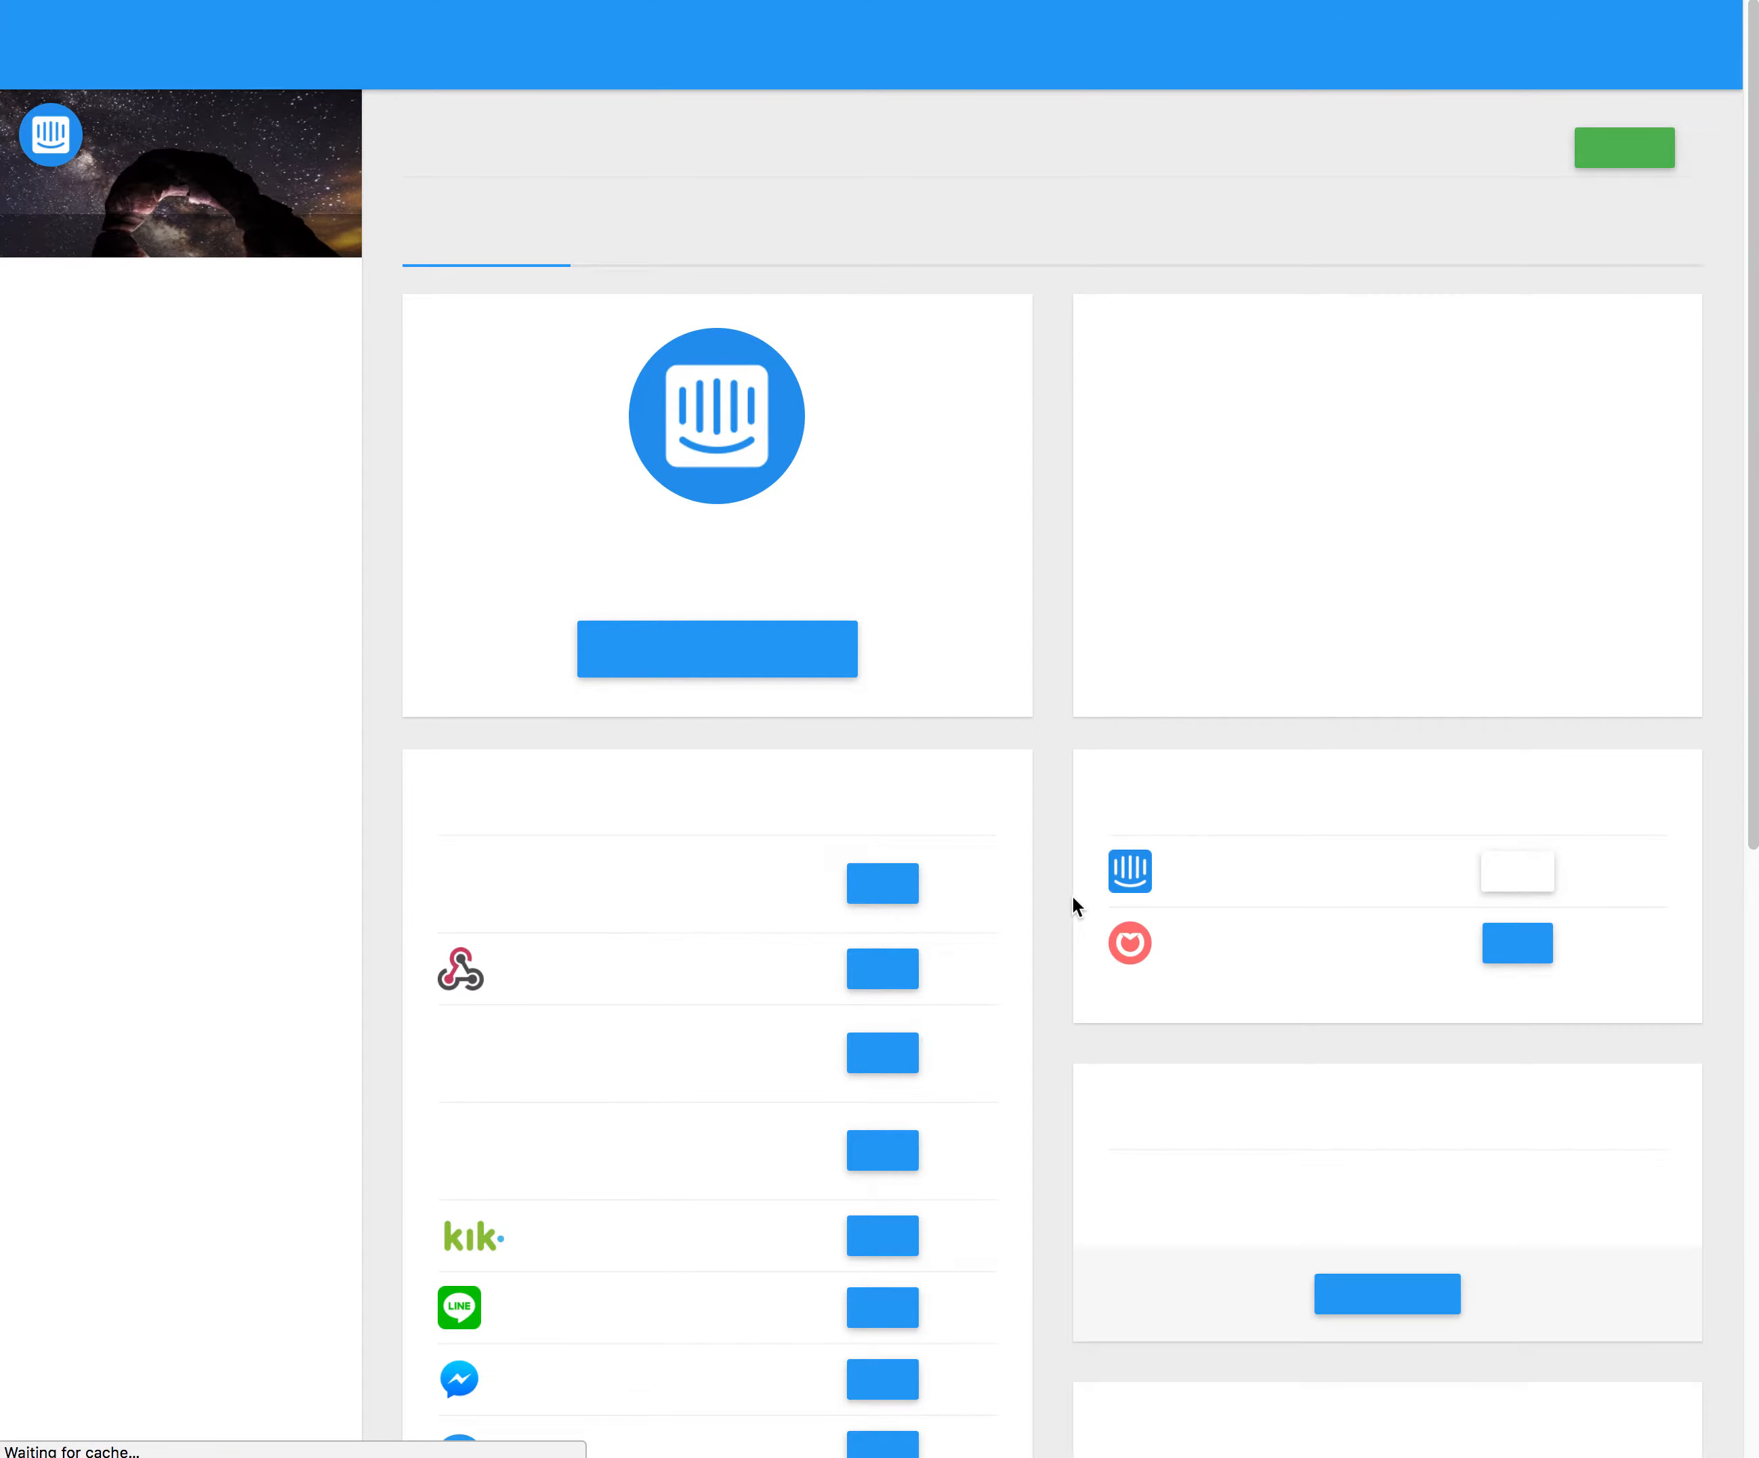
scroll(1065, 834, "down", 5)
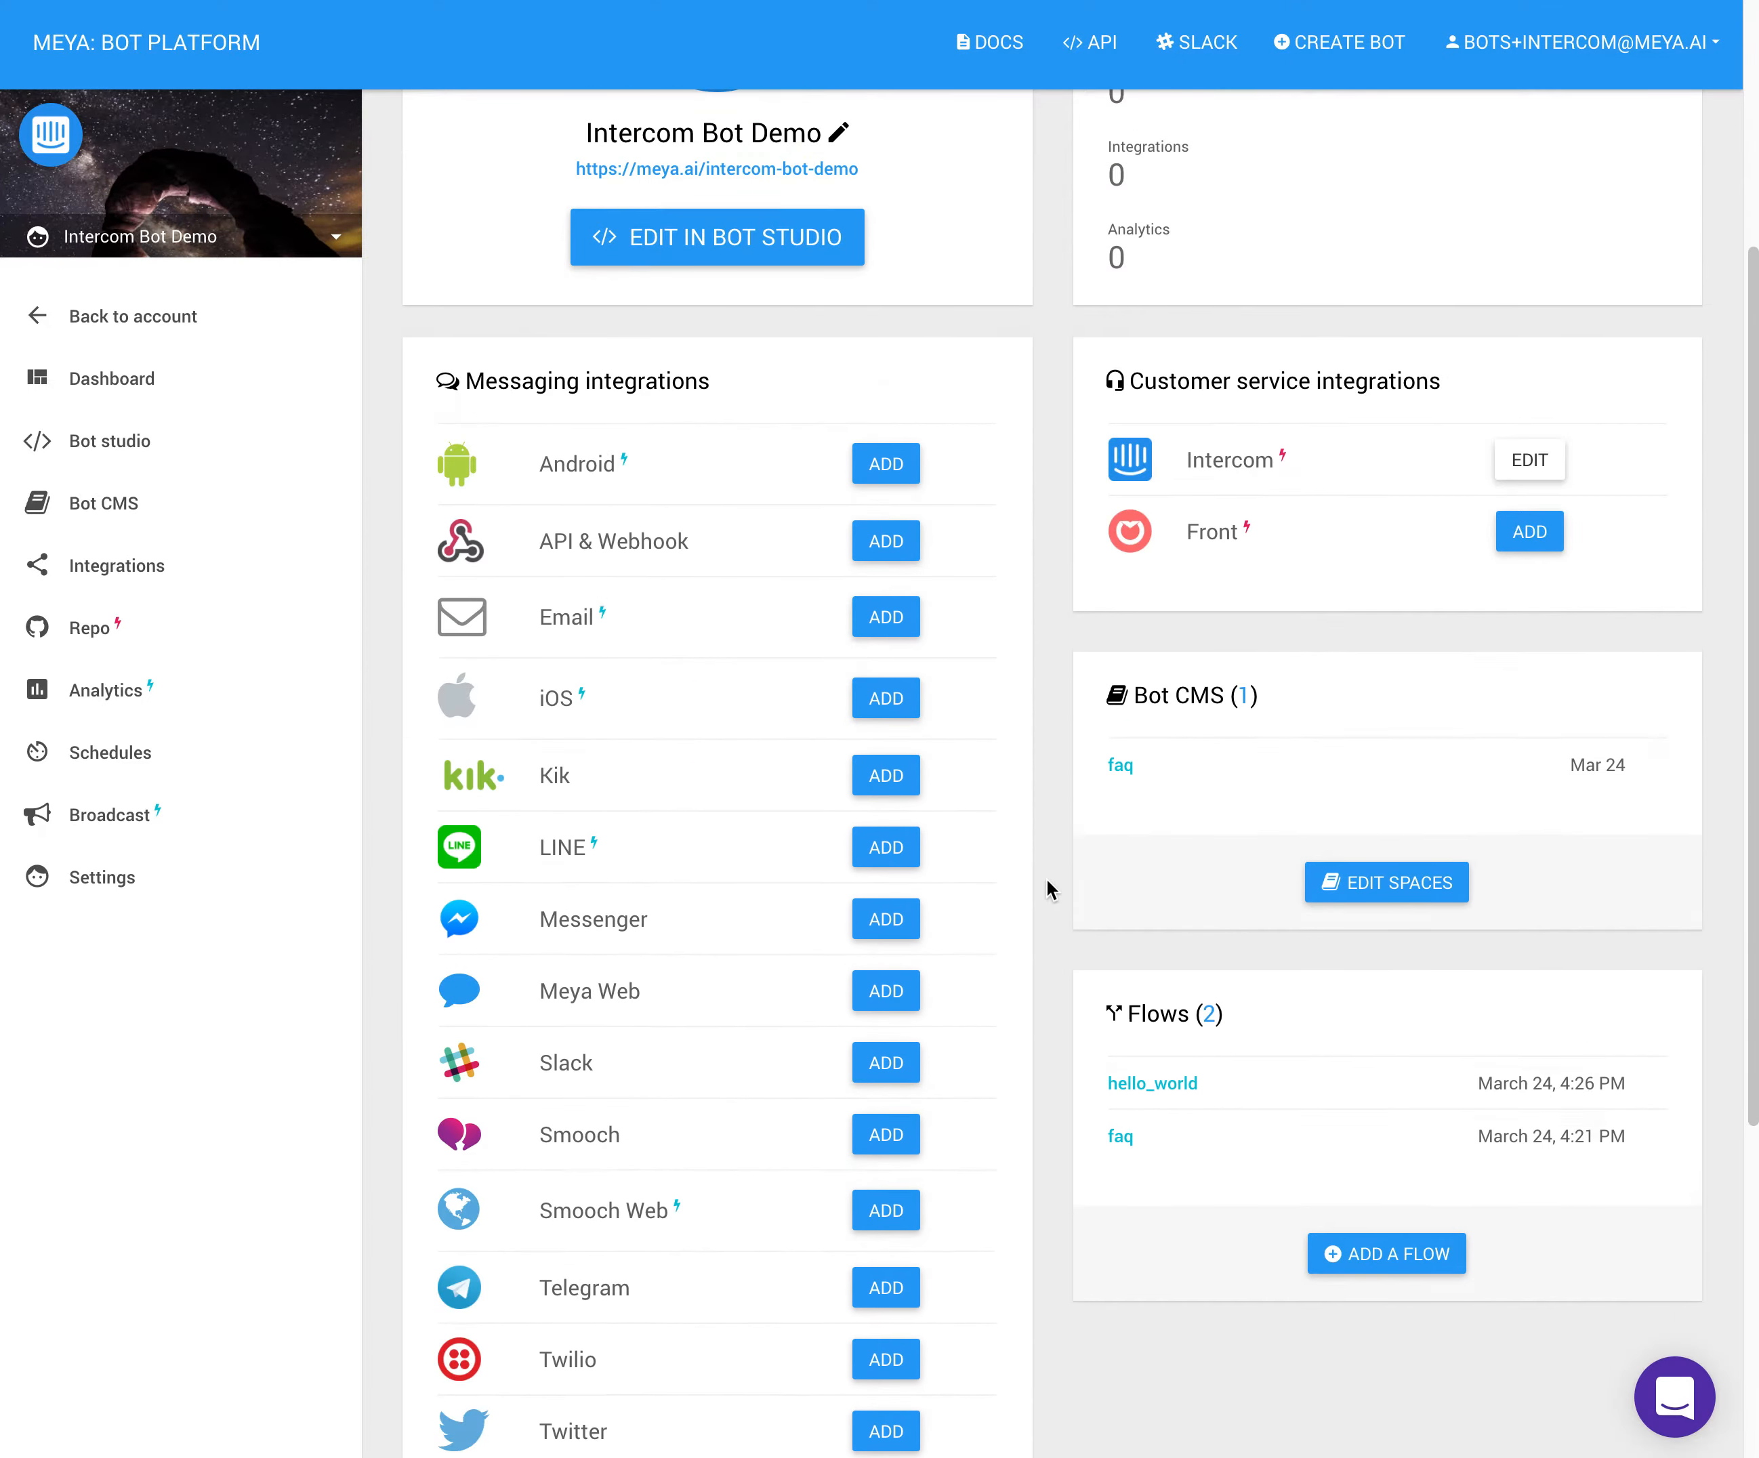
left_click(147, 446)
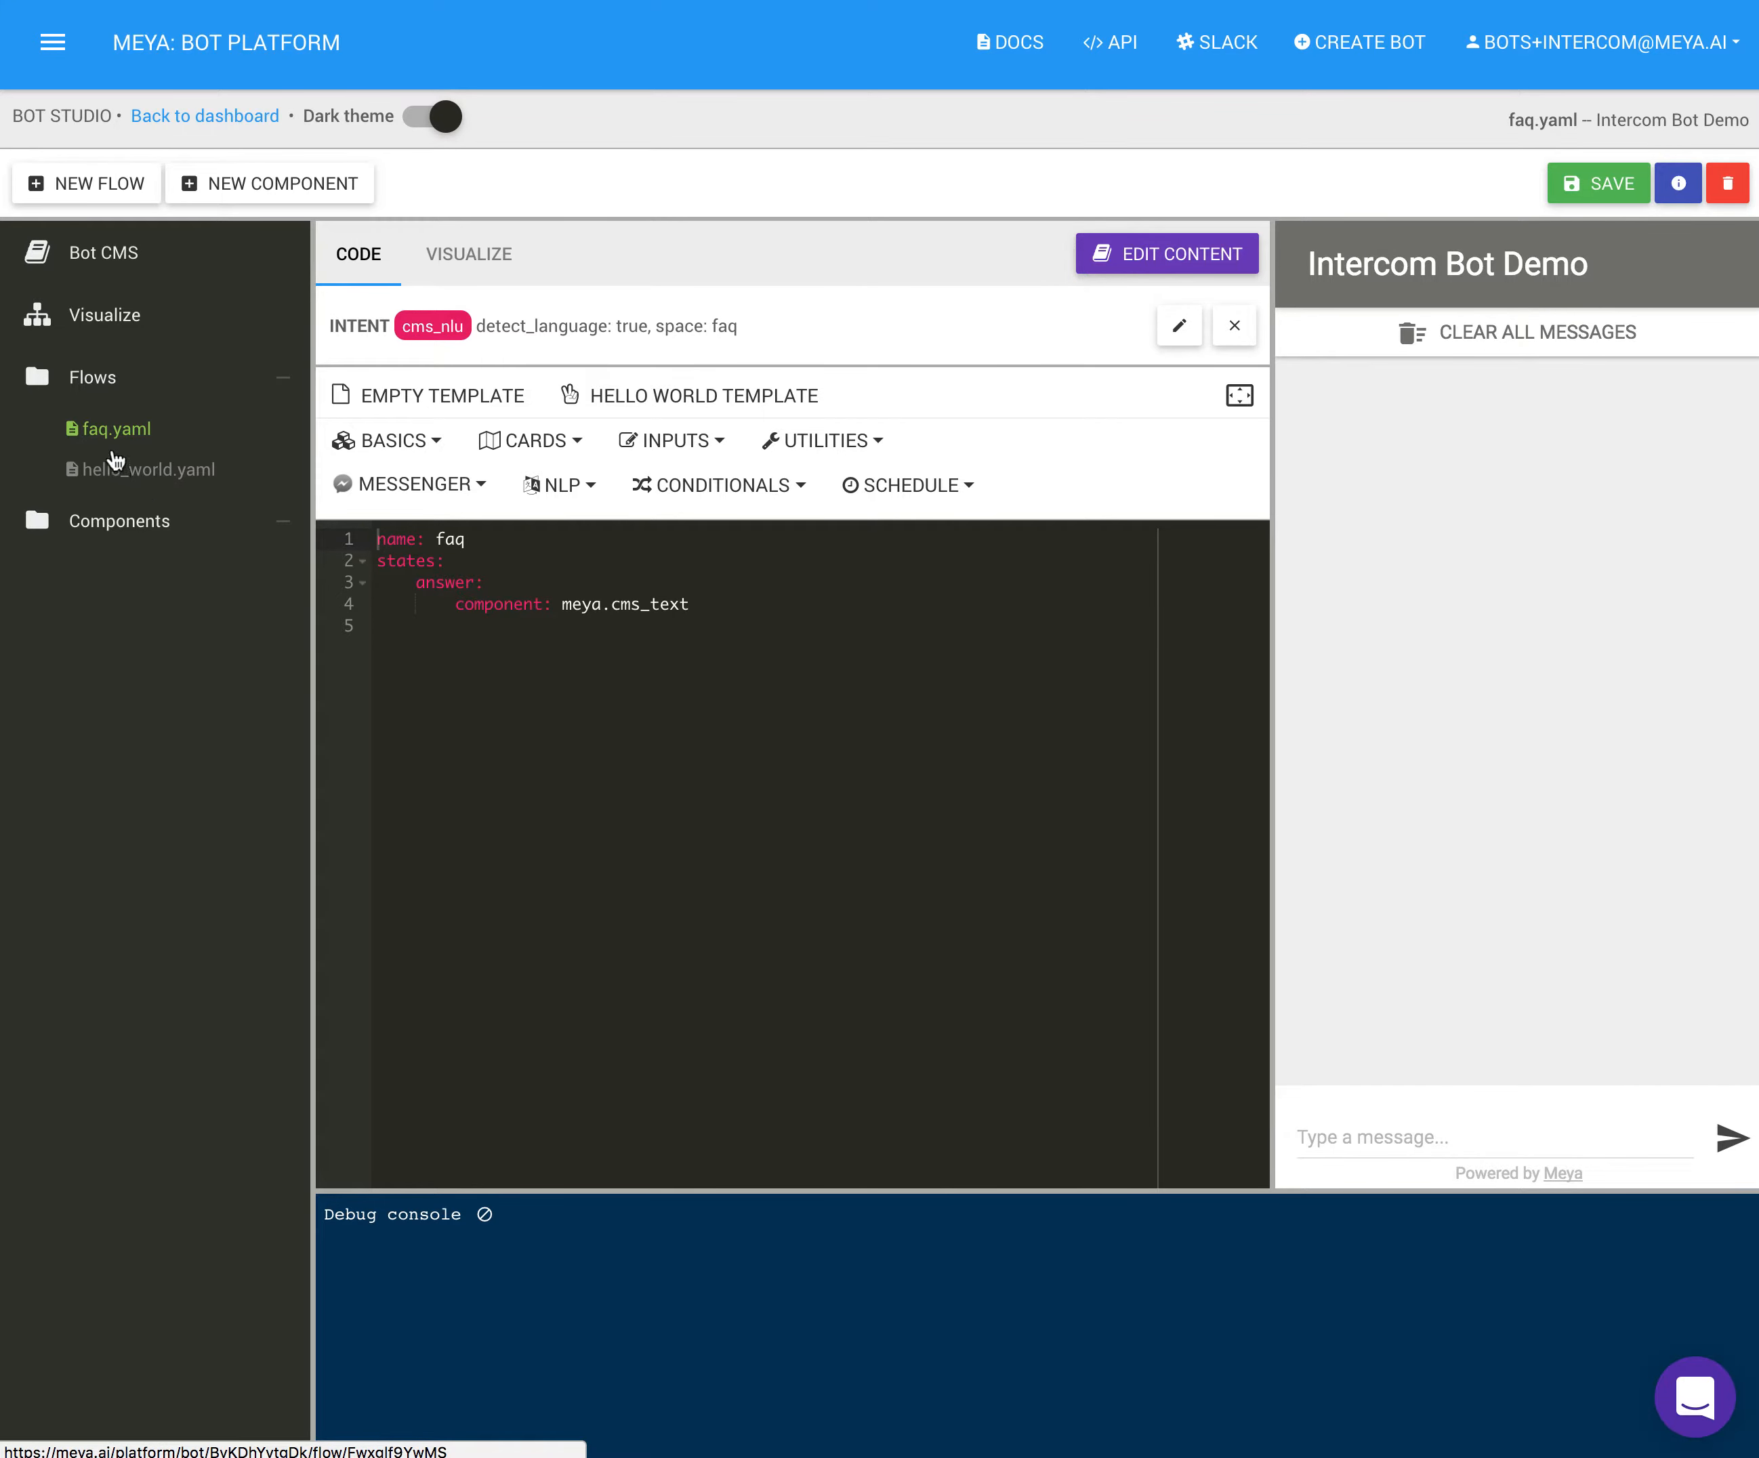
left_click(173, 479)
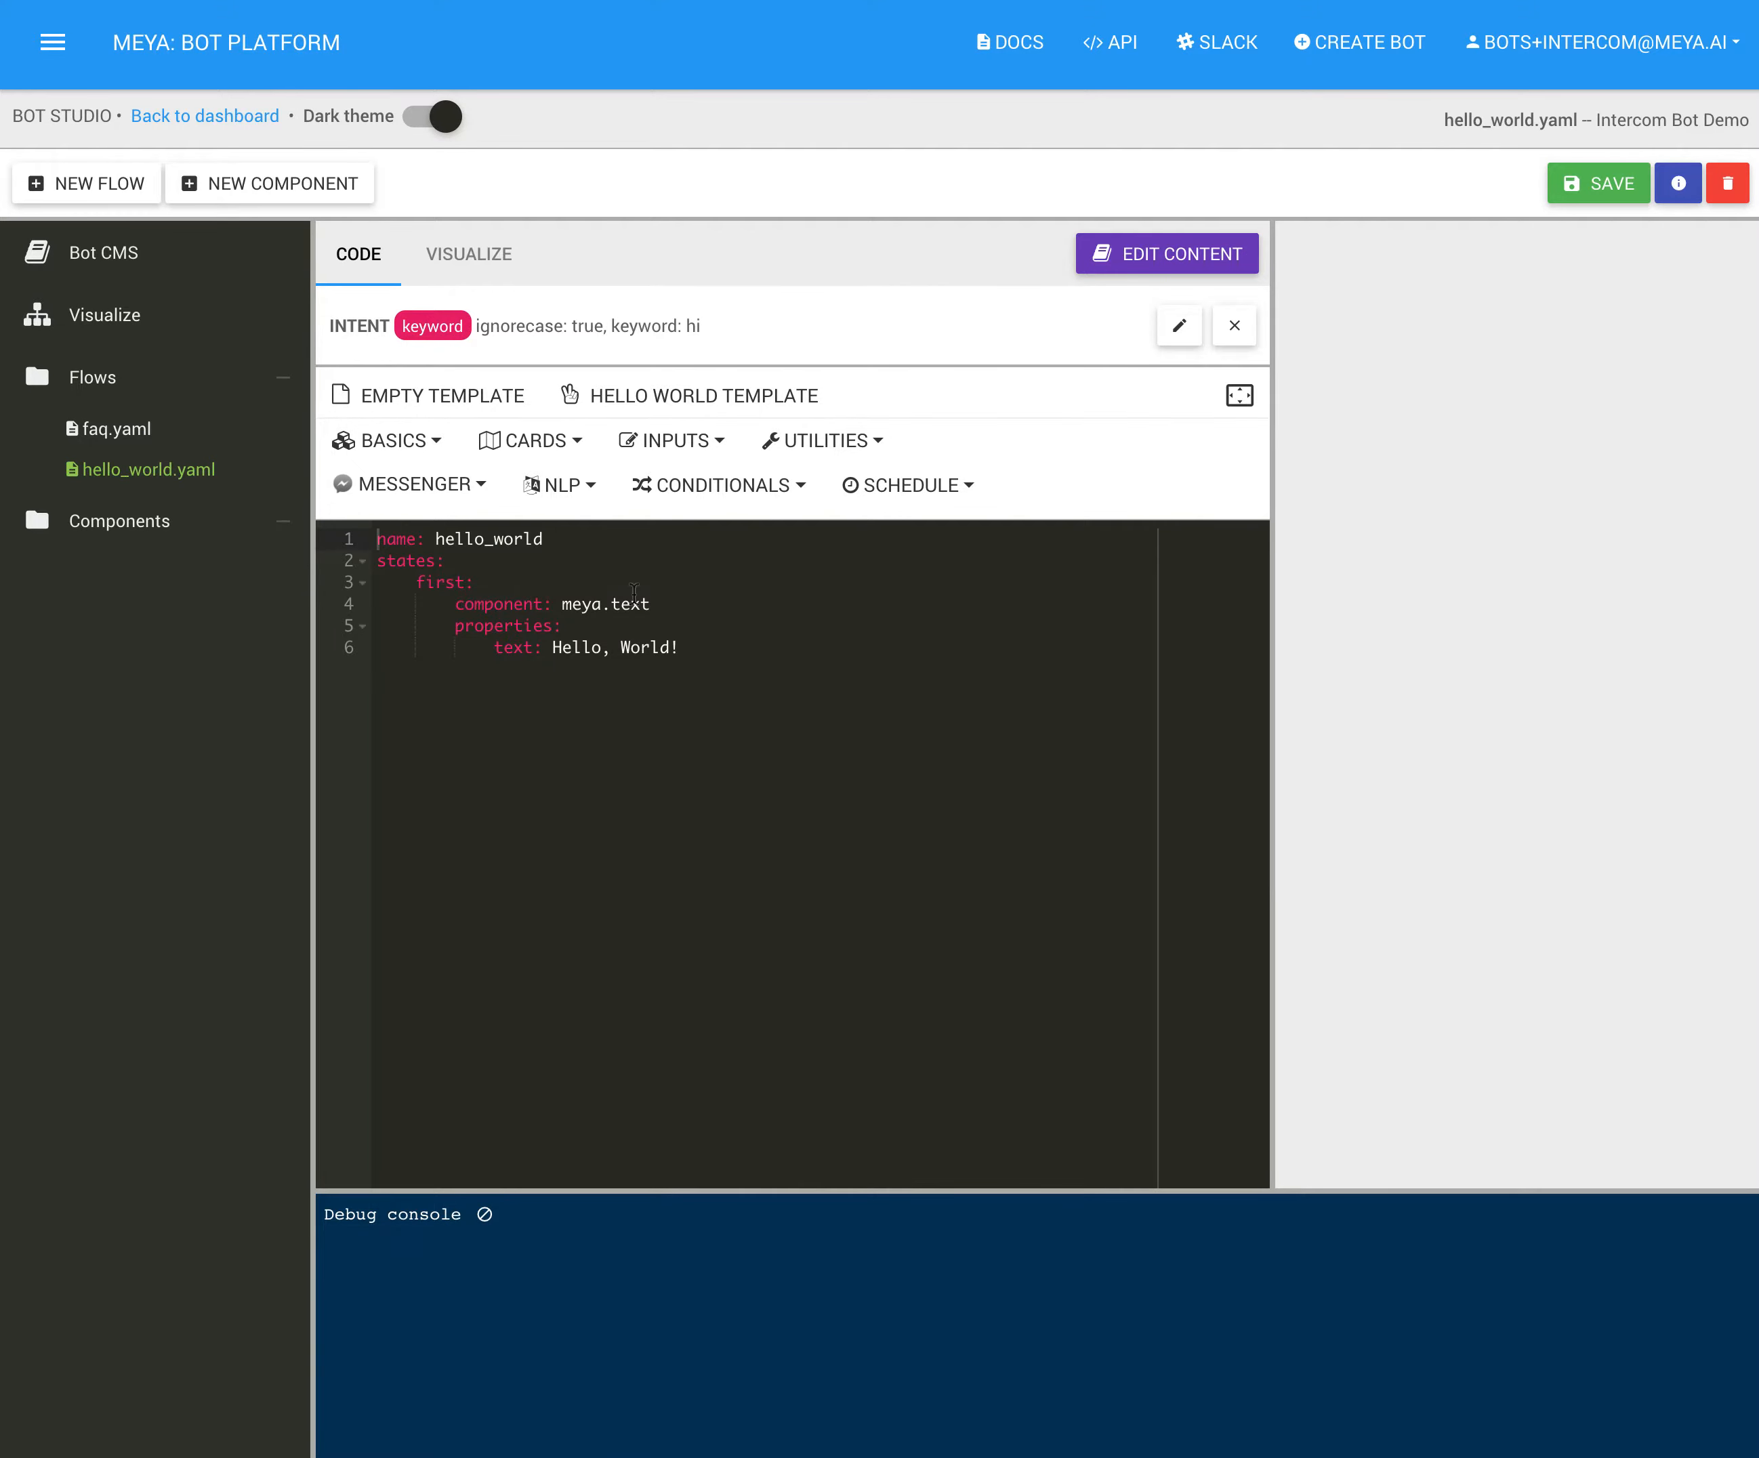
- Review the hello_world flow's keyword intent and reply text, and send "hi" in the bot's test chat
left_click_drag(723, 659, 336, 521)
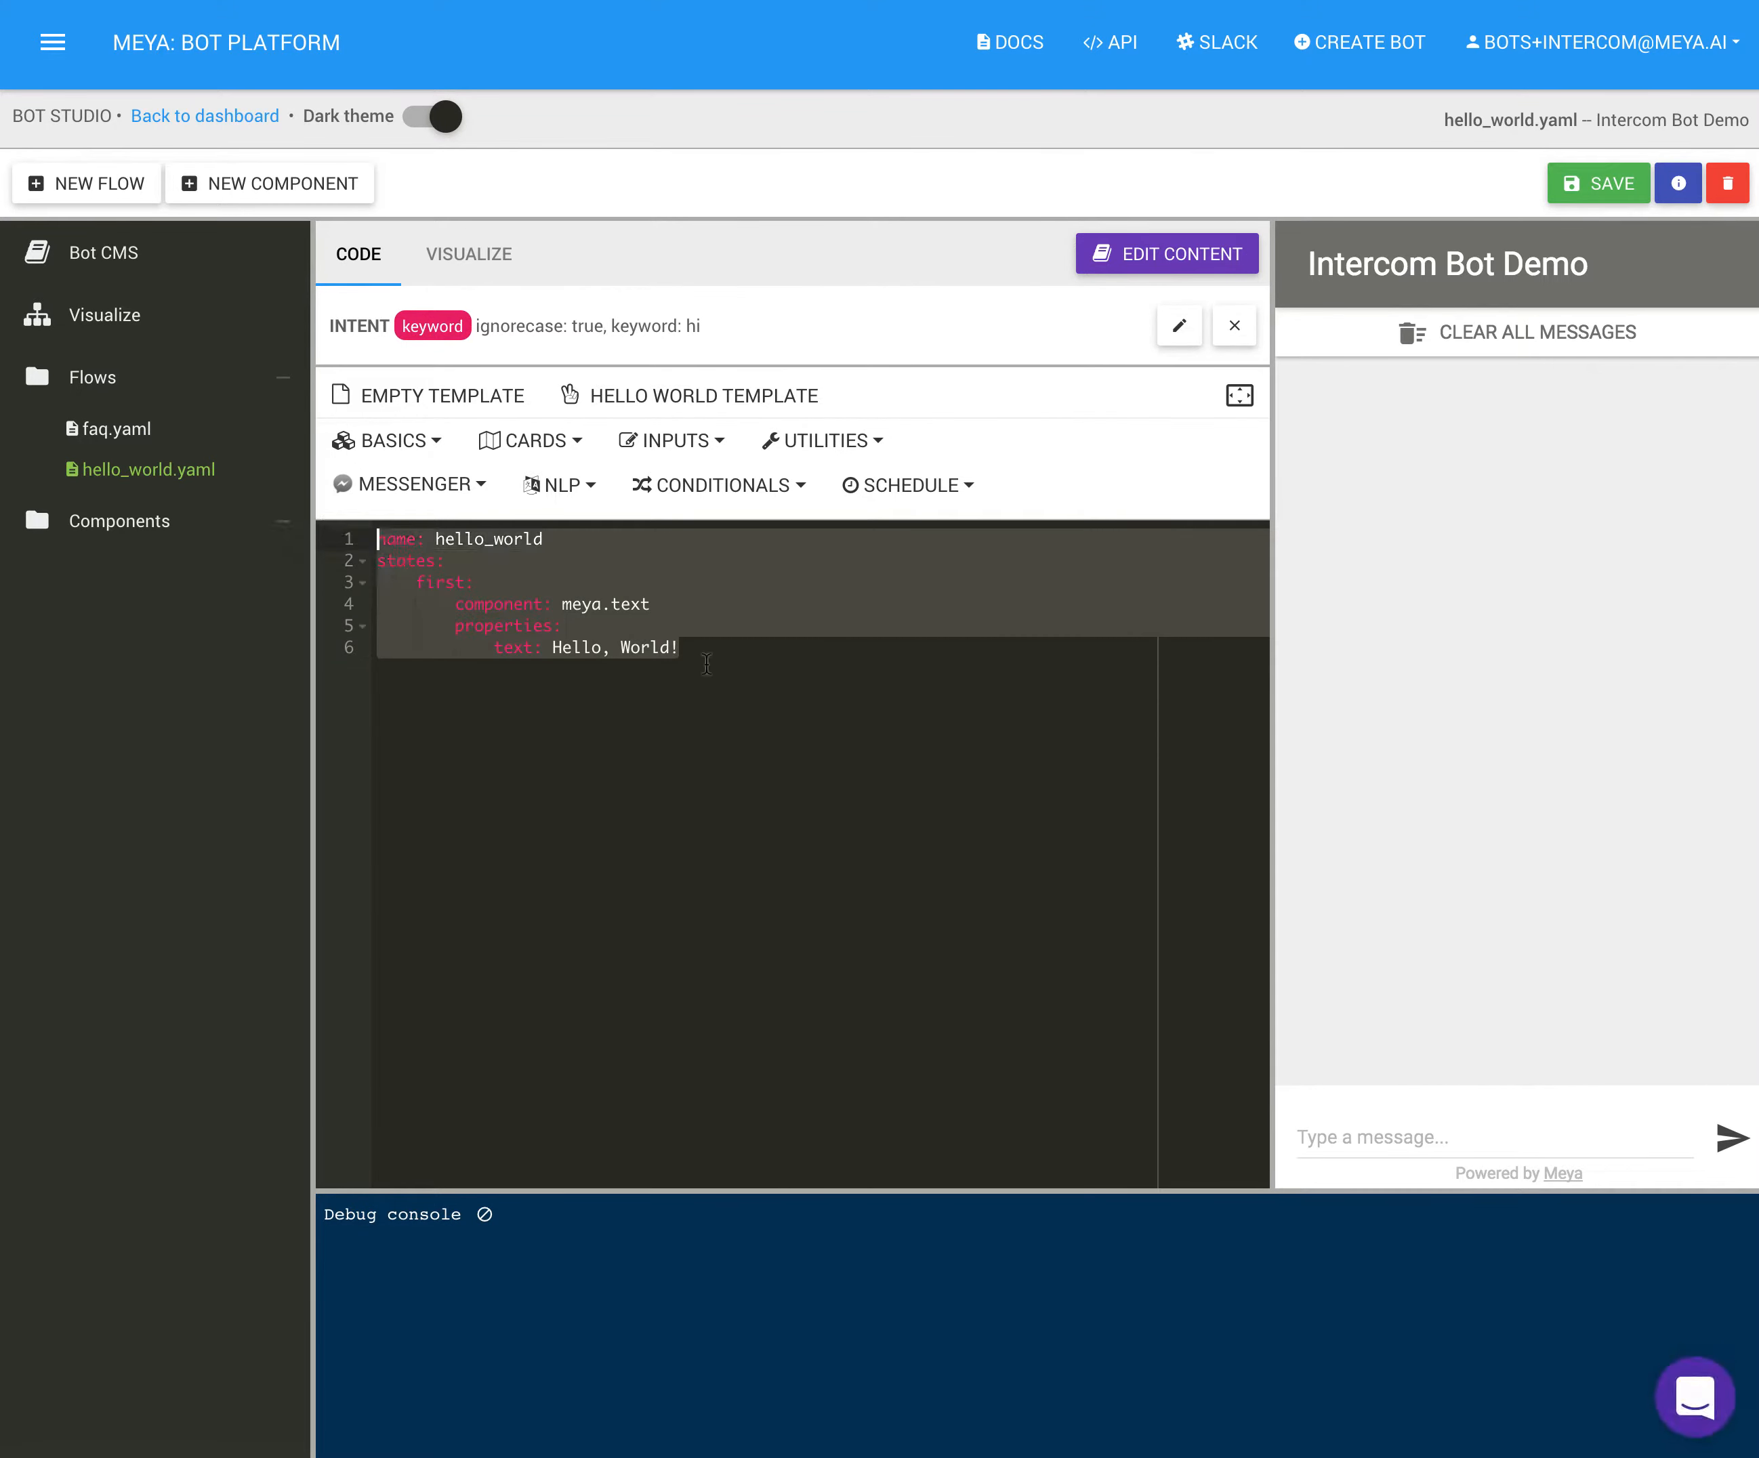
left_click(1344, 1128)
left_click(908, 740)
double_click(692, 326)
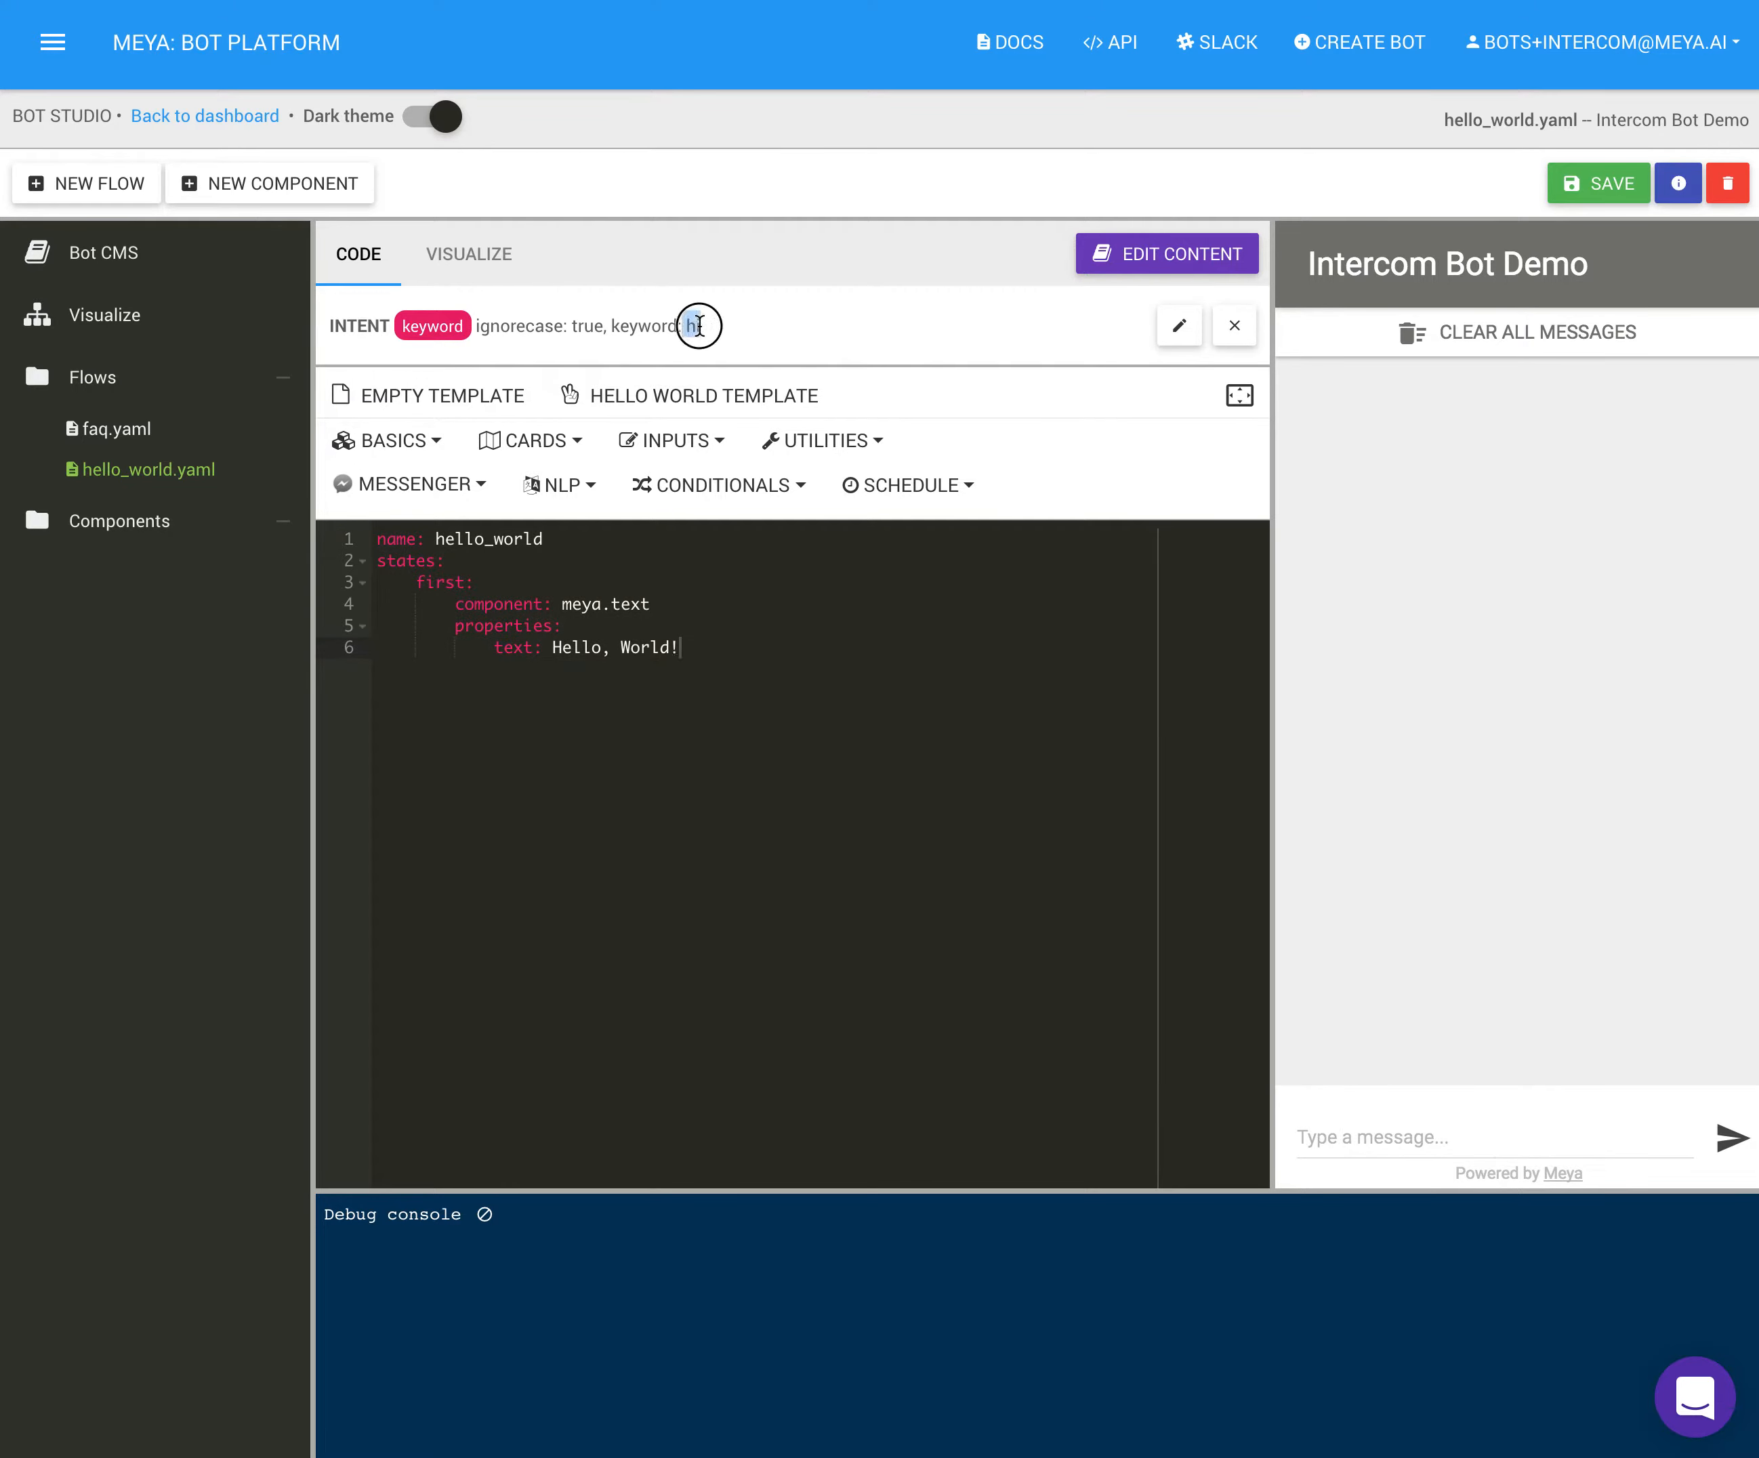
left_click(589, 648)
left_click_drag(532, 648, 660, 648)
left_click(1405, 1139)
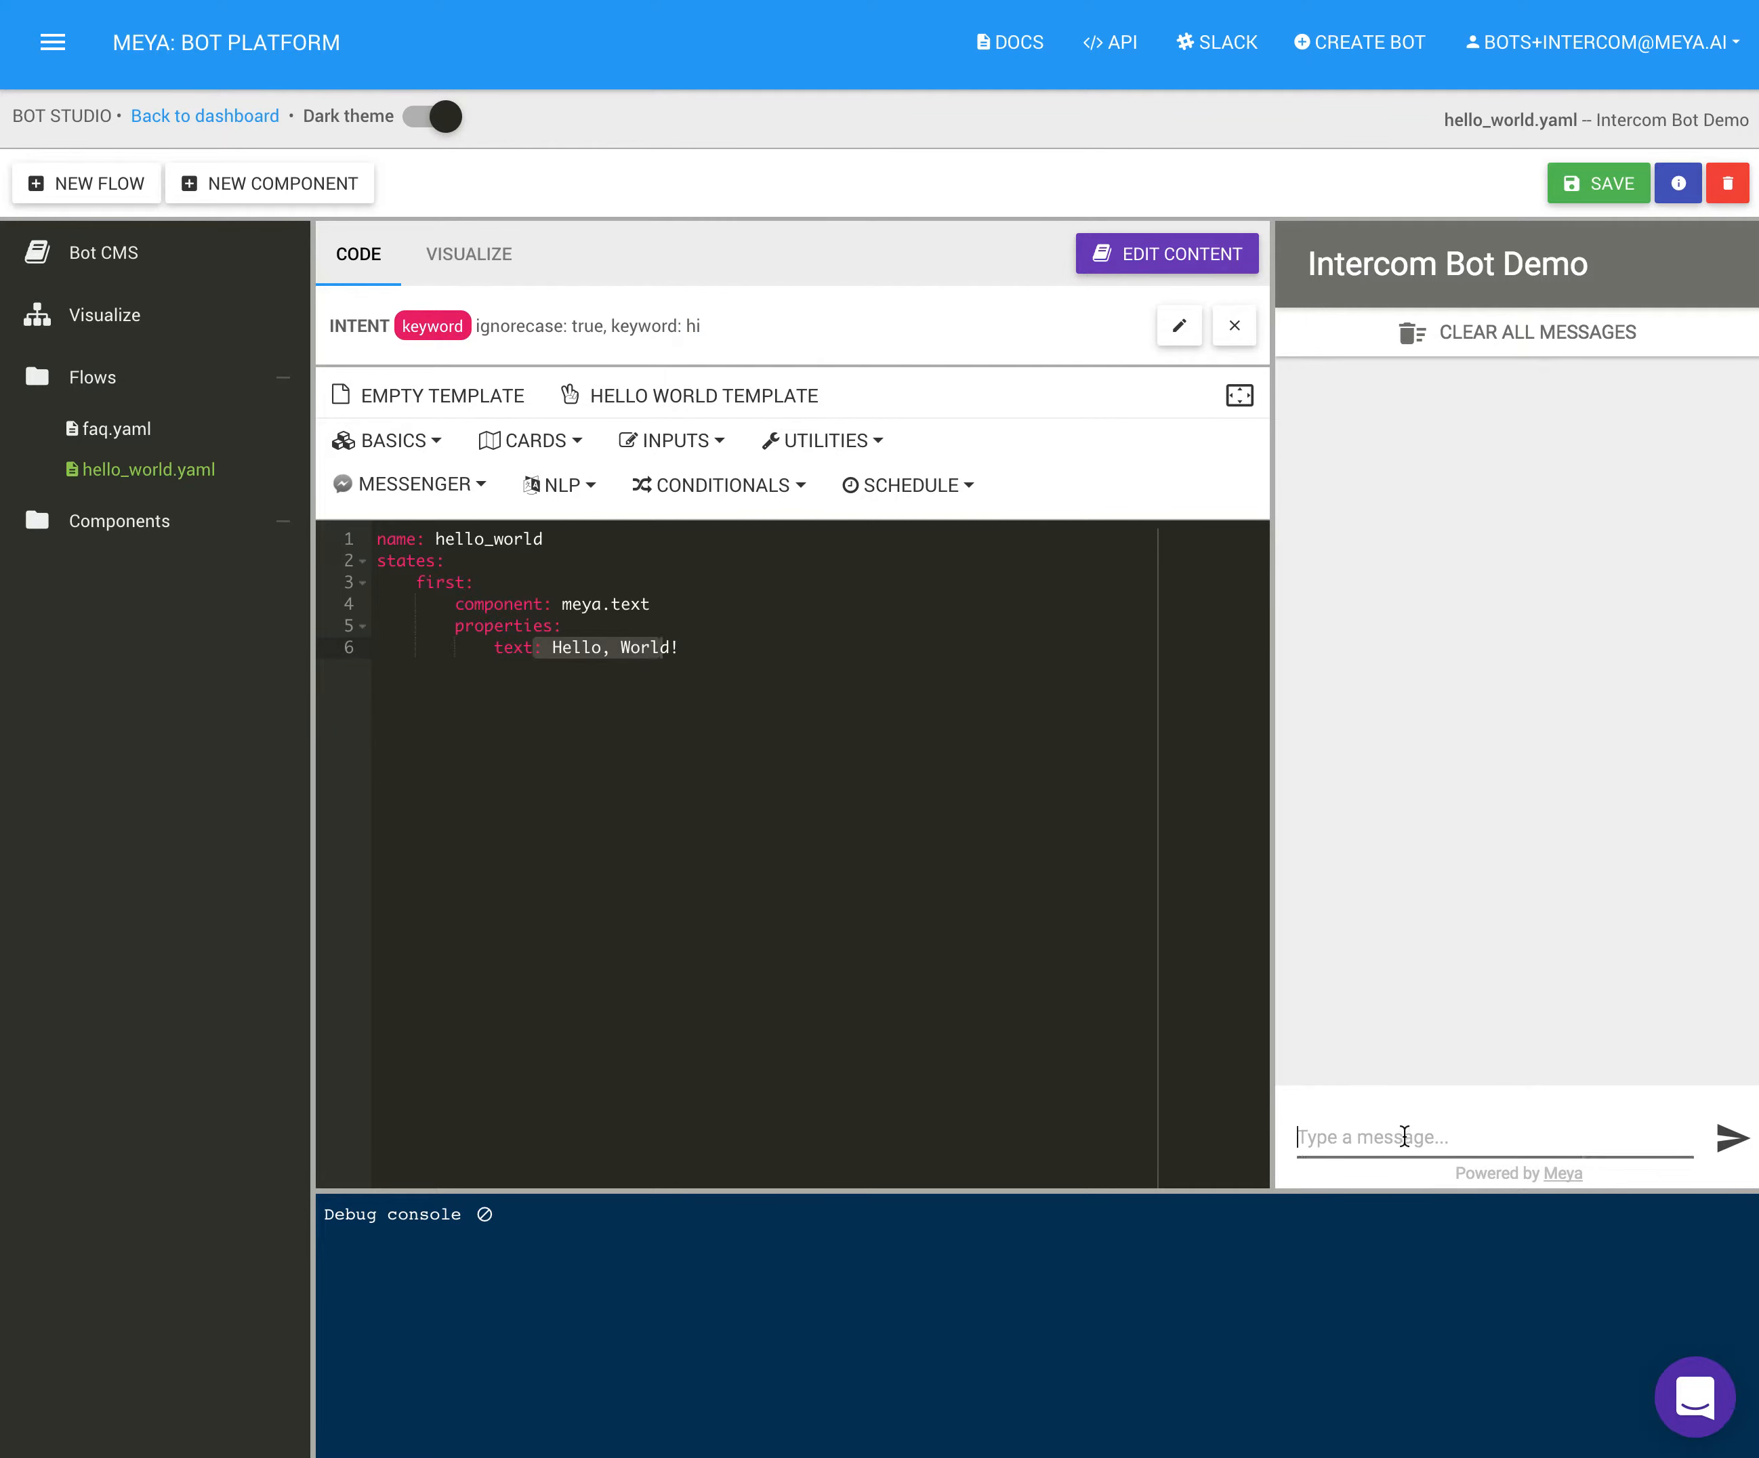
type("hi")
key("Return")
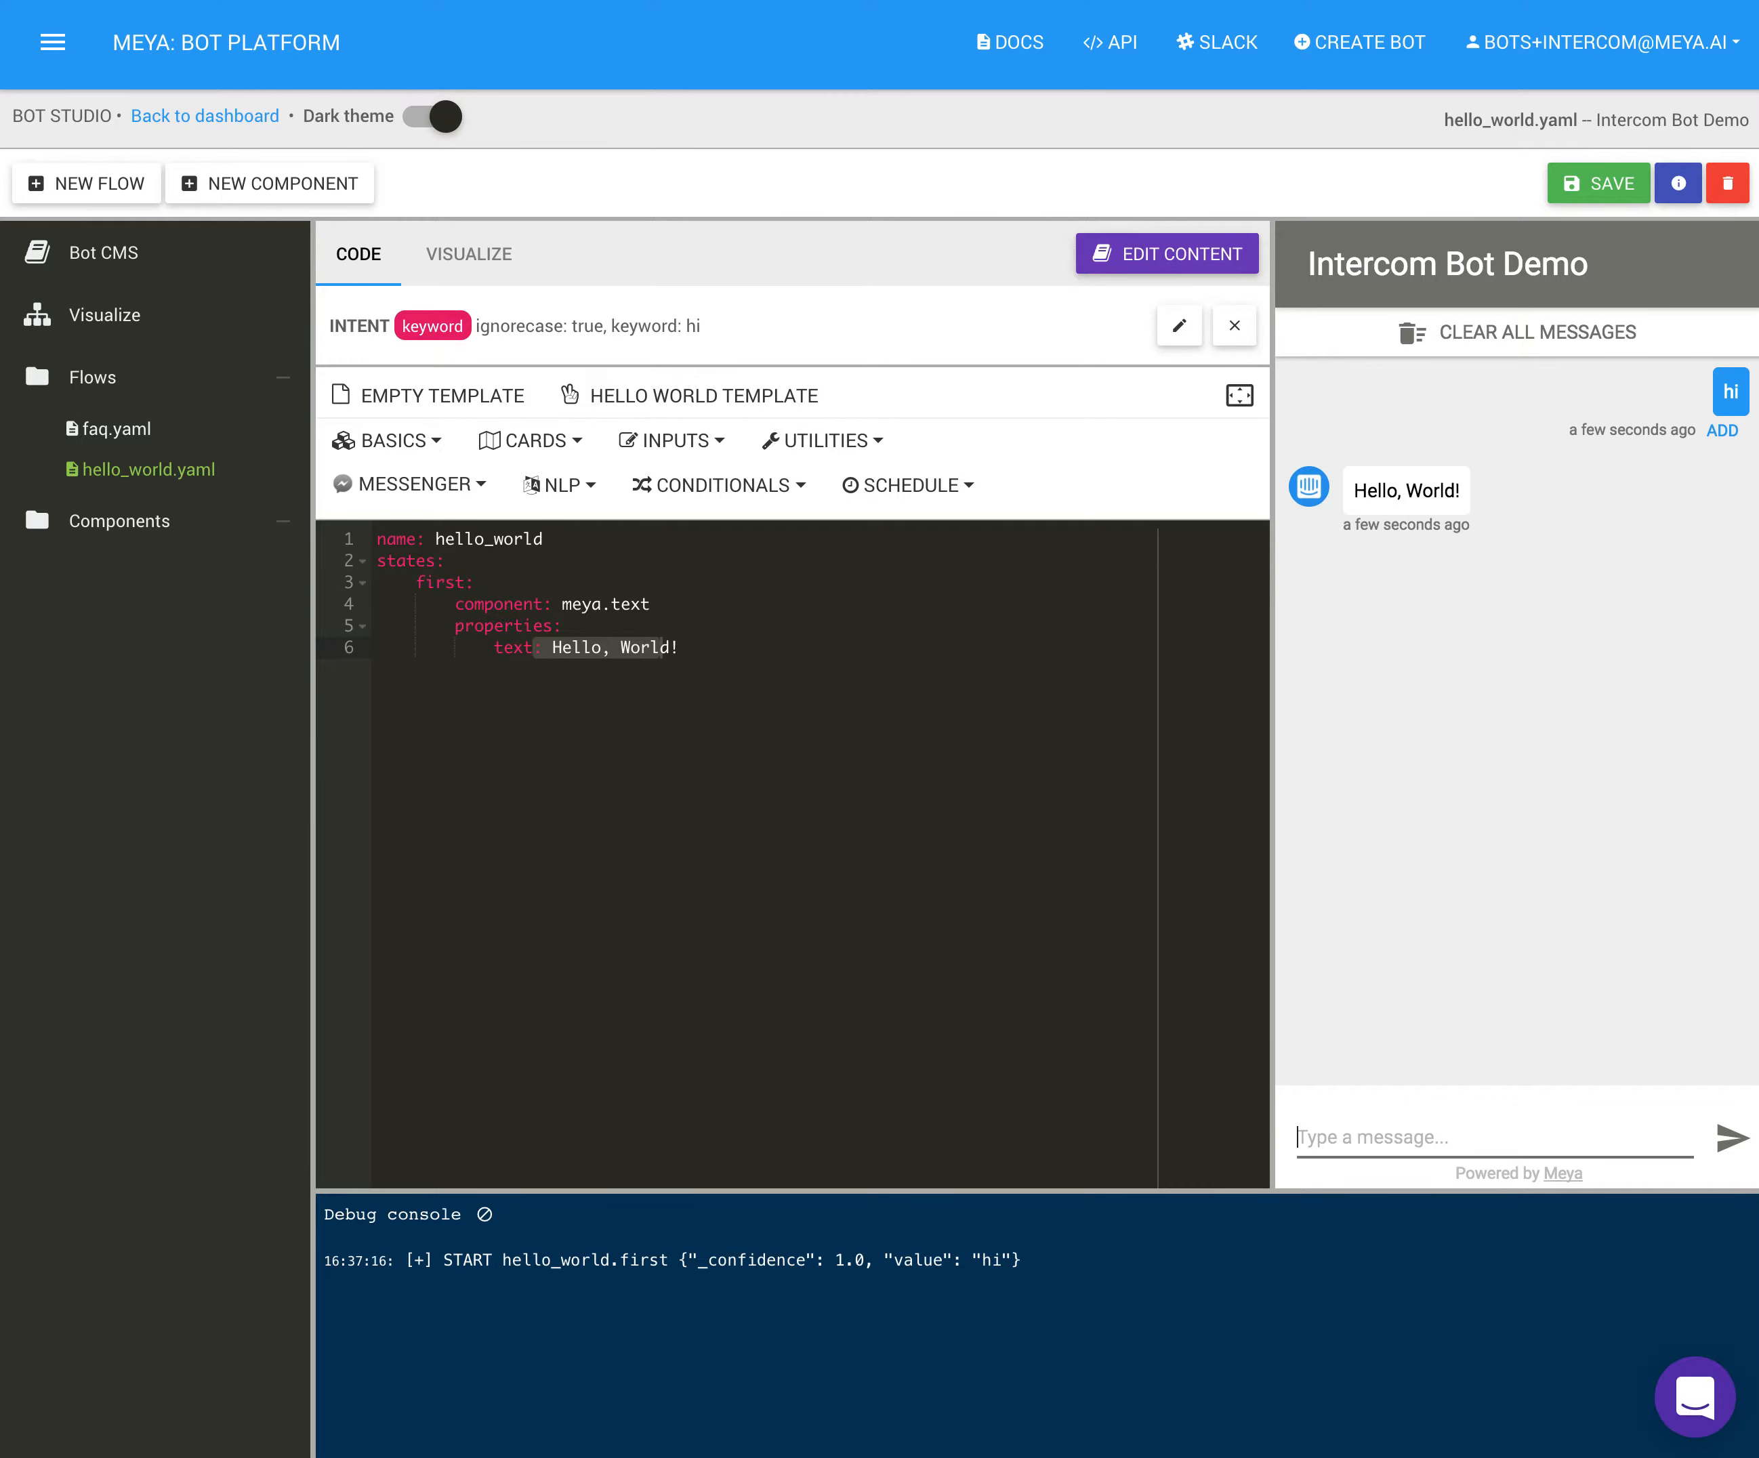
- Switch to the Intercom inbox, reply "Hey I'm human." to the test conversation, and check the reply in the bot studio's test chat
left_click(656, 784)
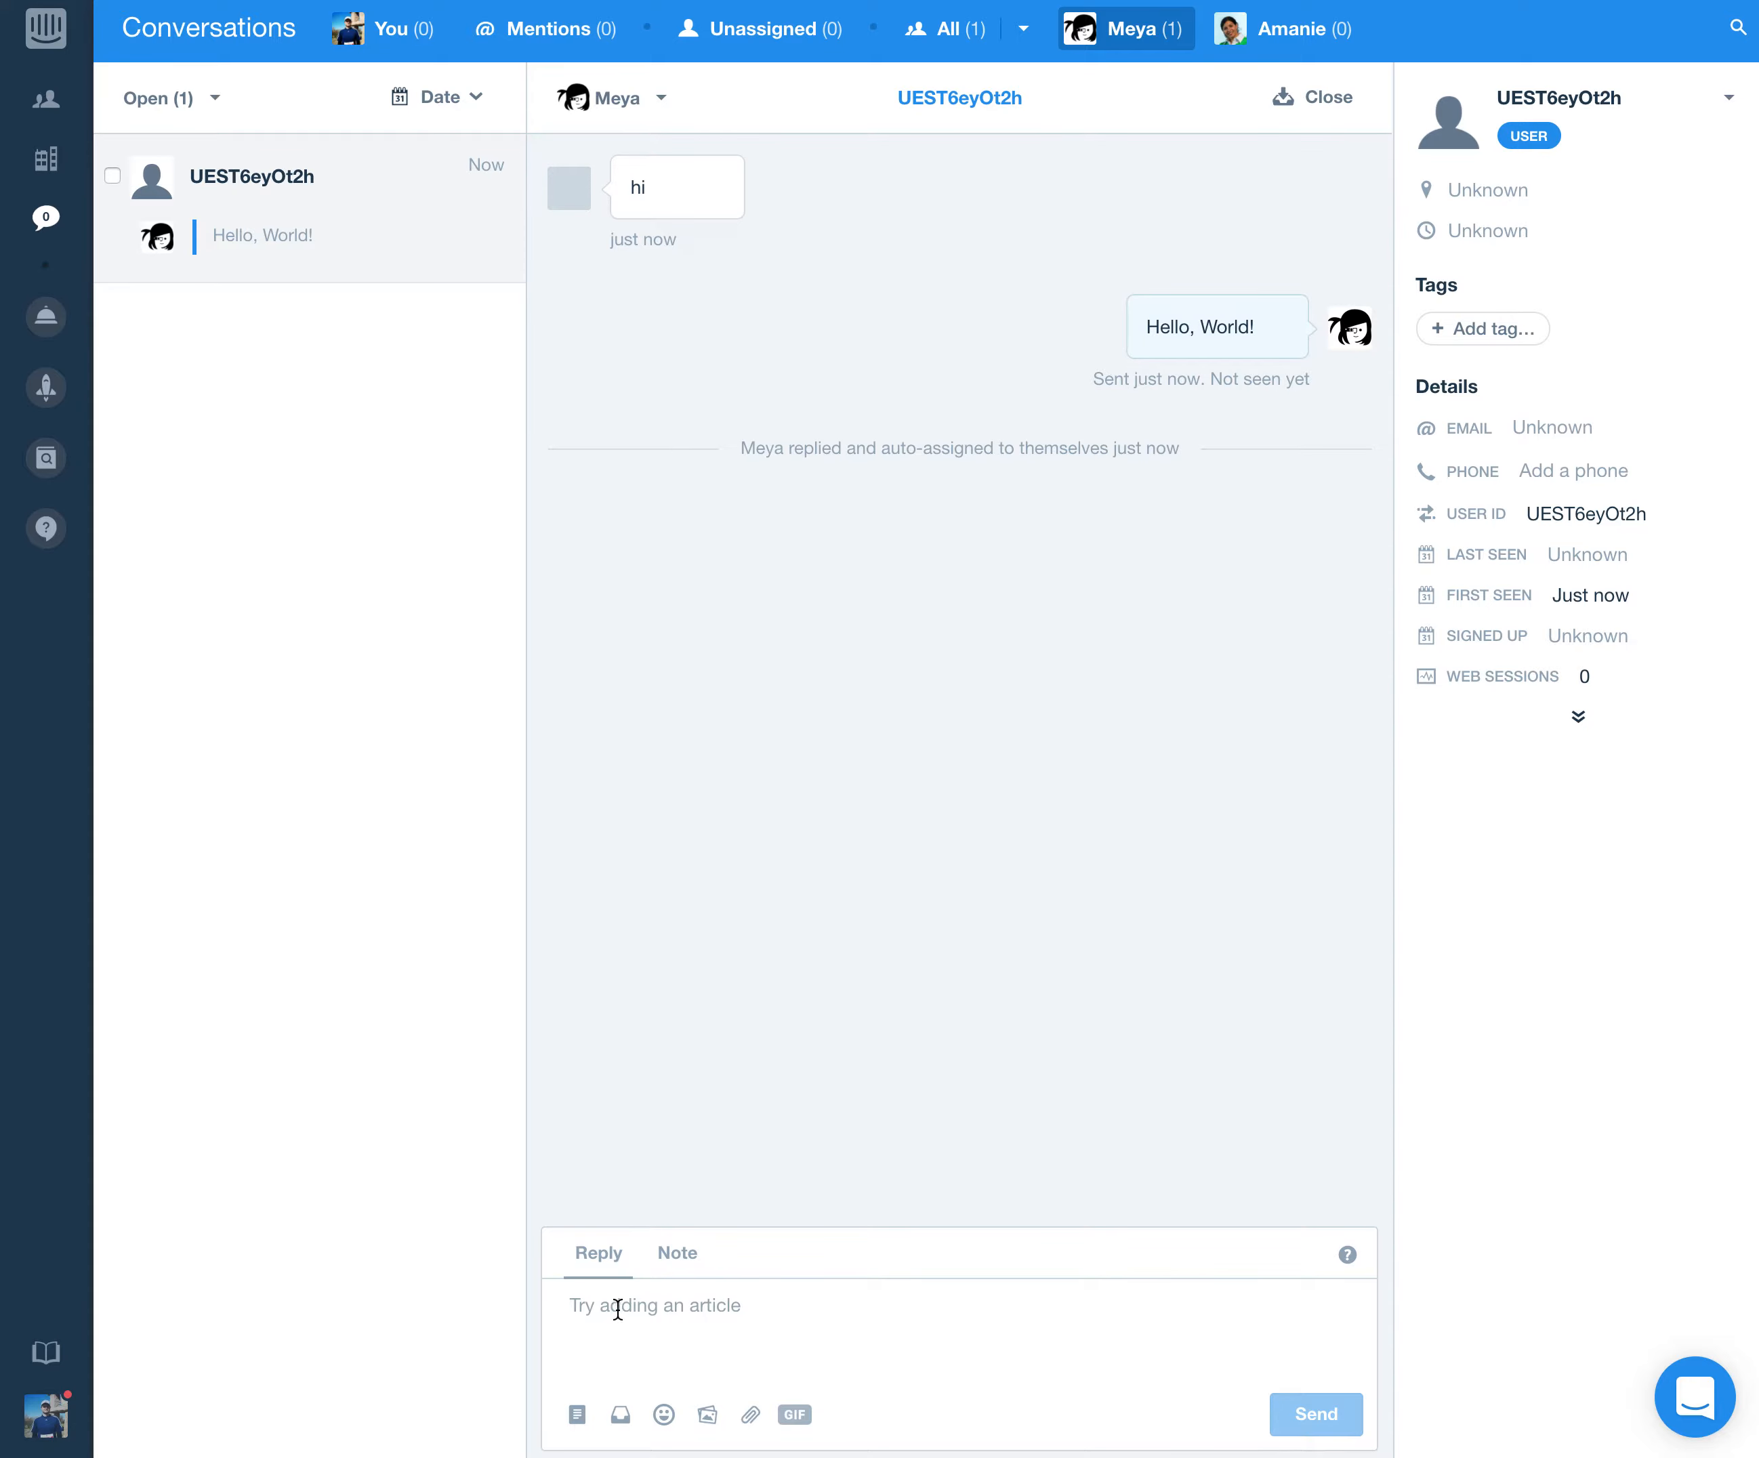
left_click(618, 1308)
type("Hey I'm human.")
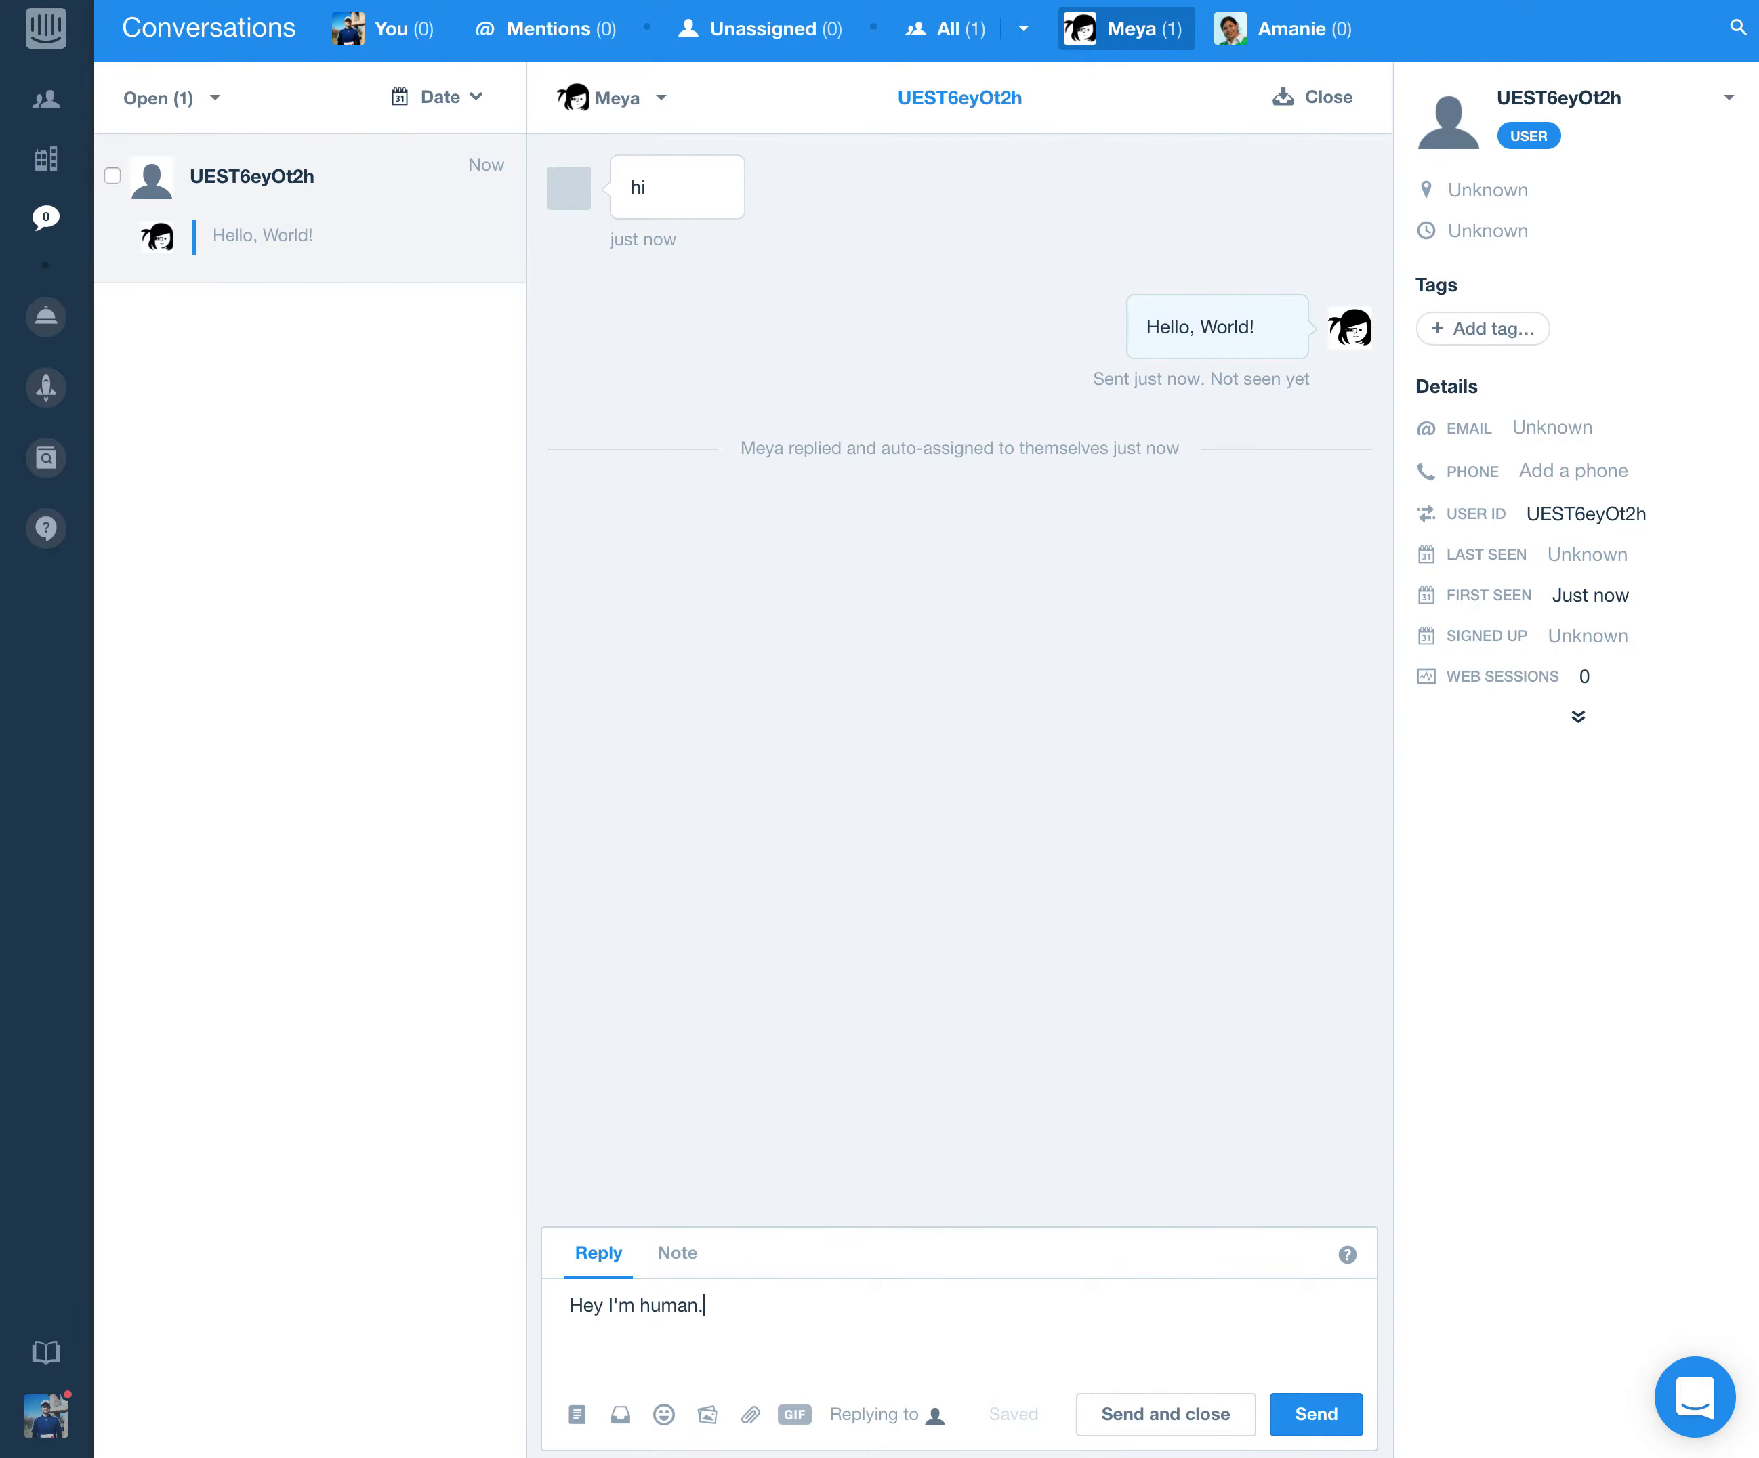
left_click(1312, 1418)
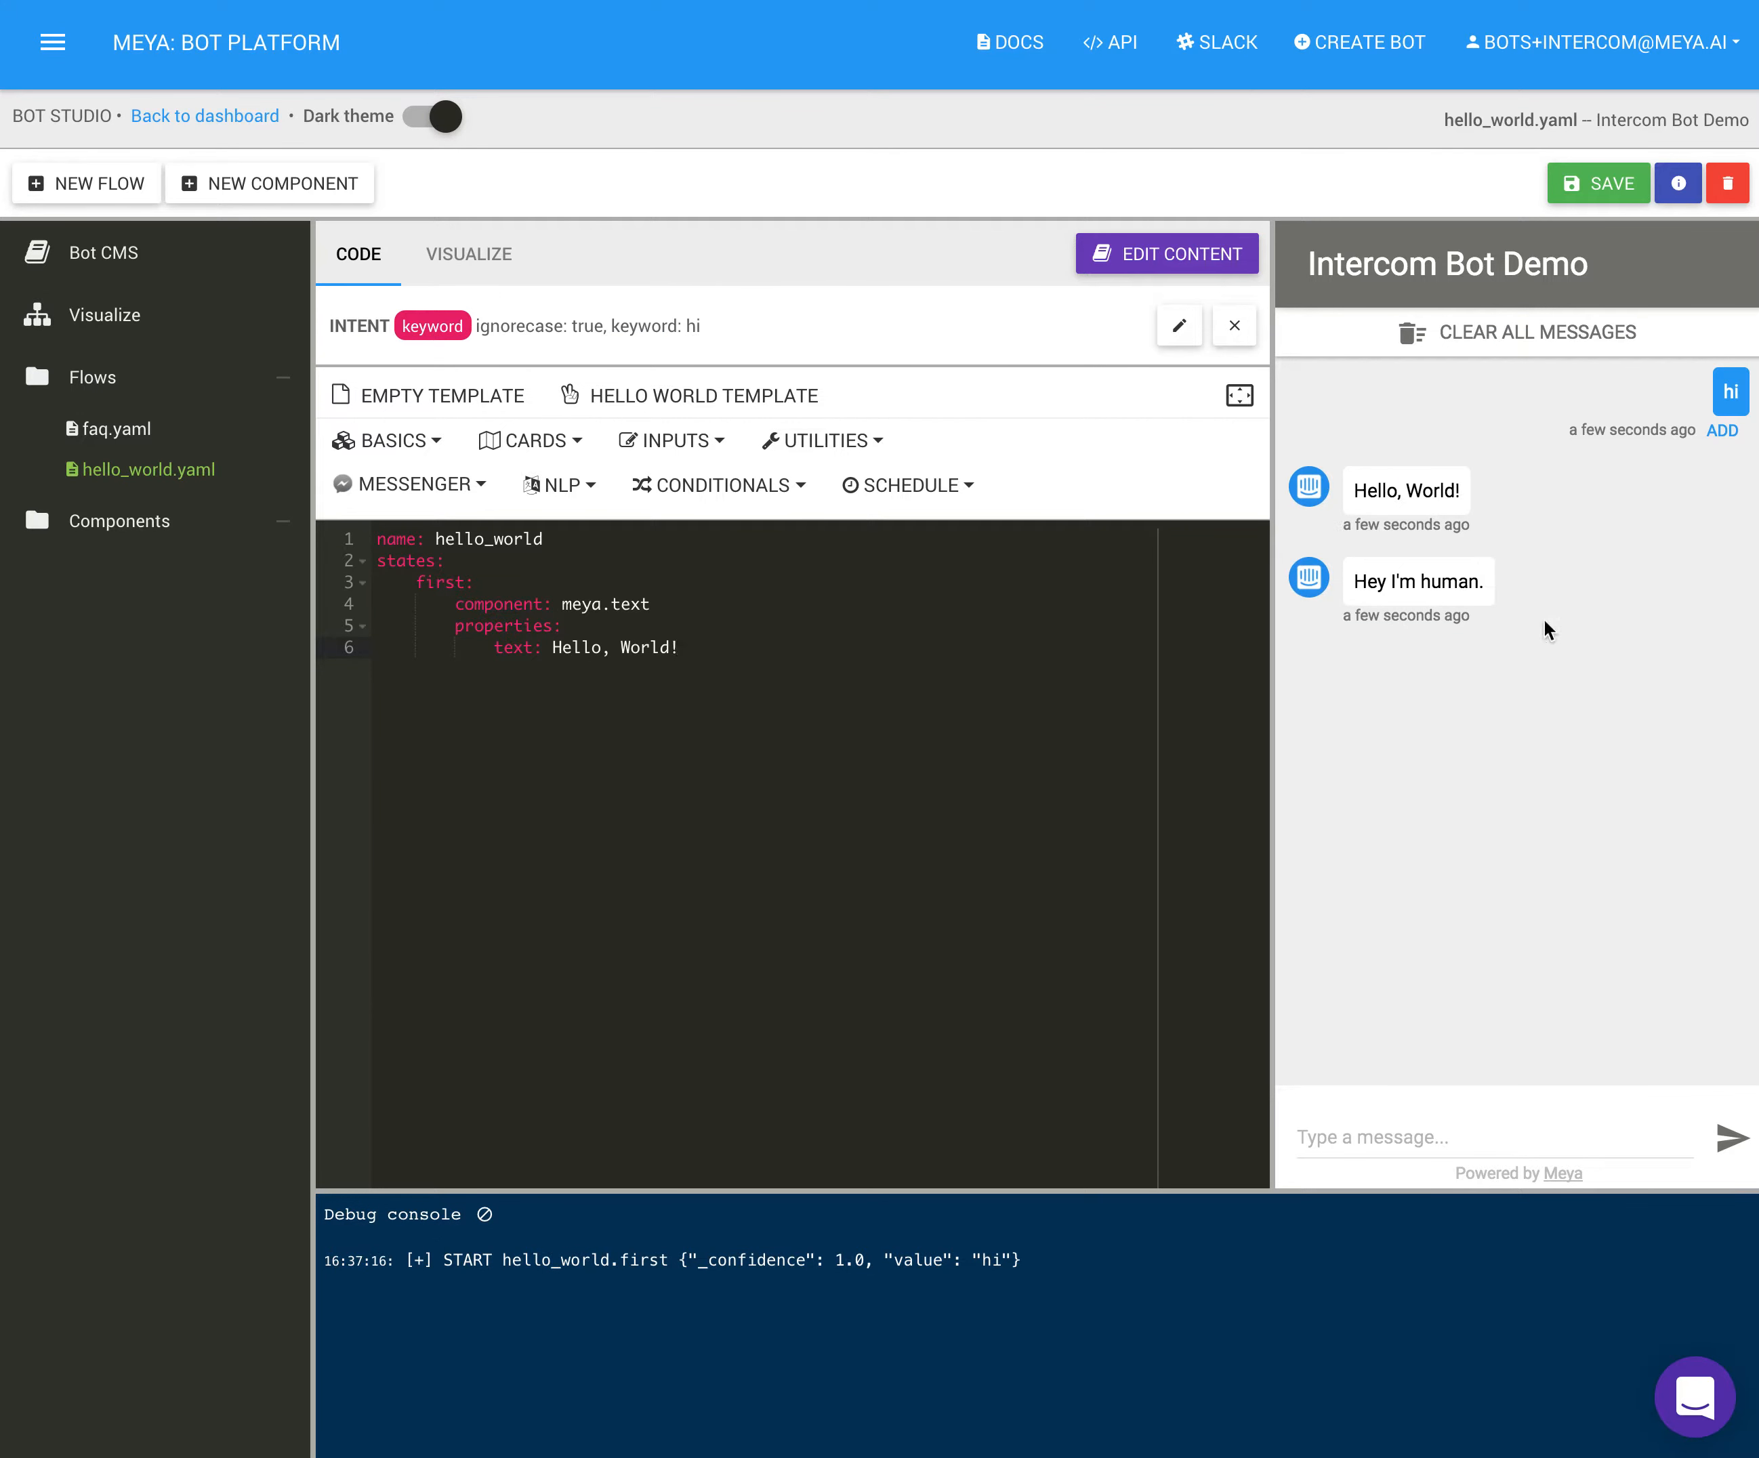
left_click_drag(1385, 582, 1486, 583)
left_click(1465, 750)
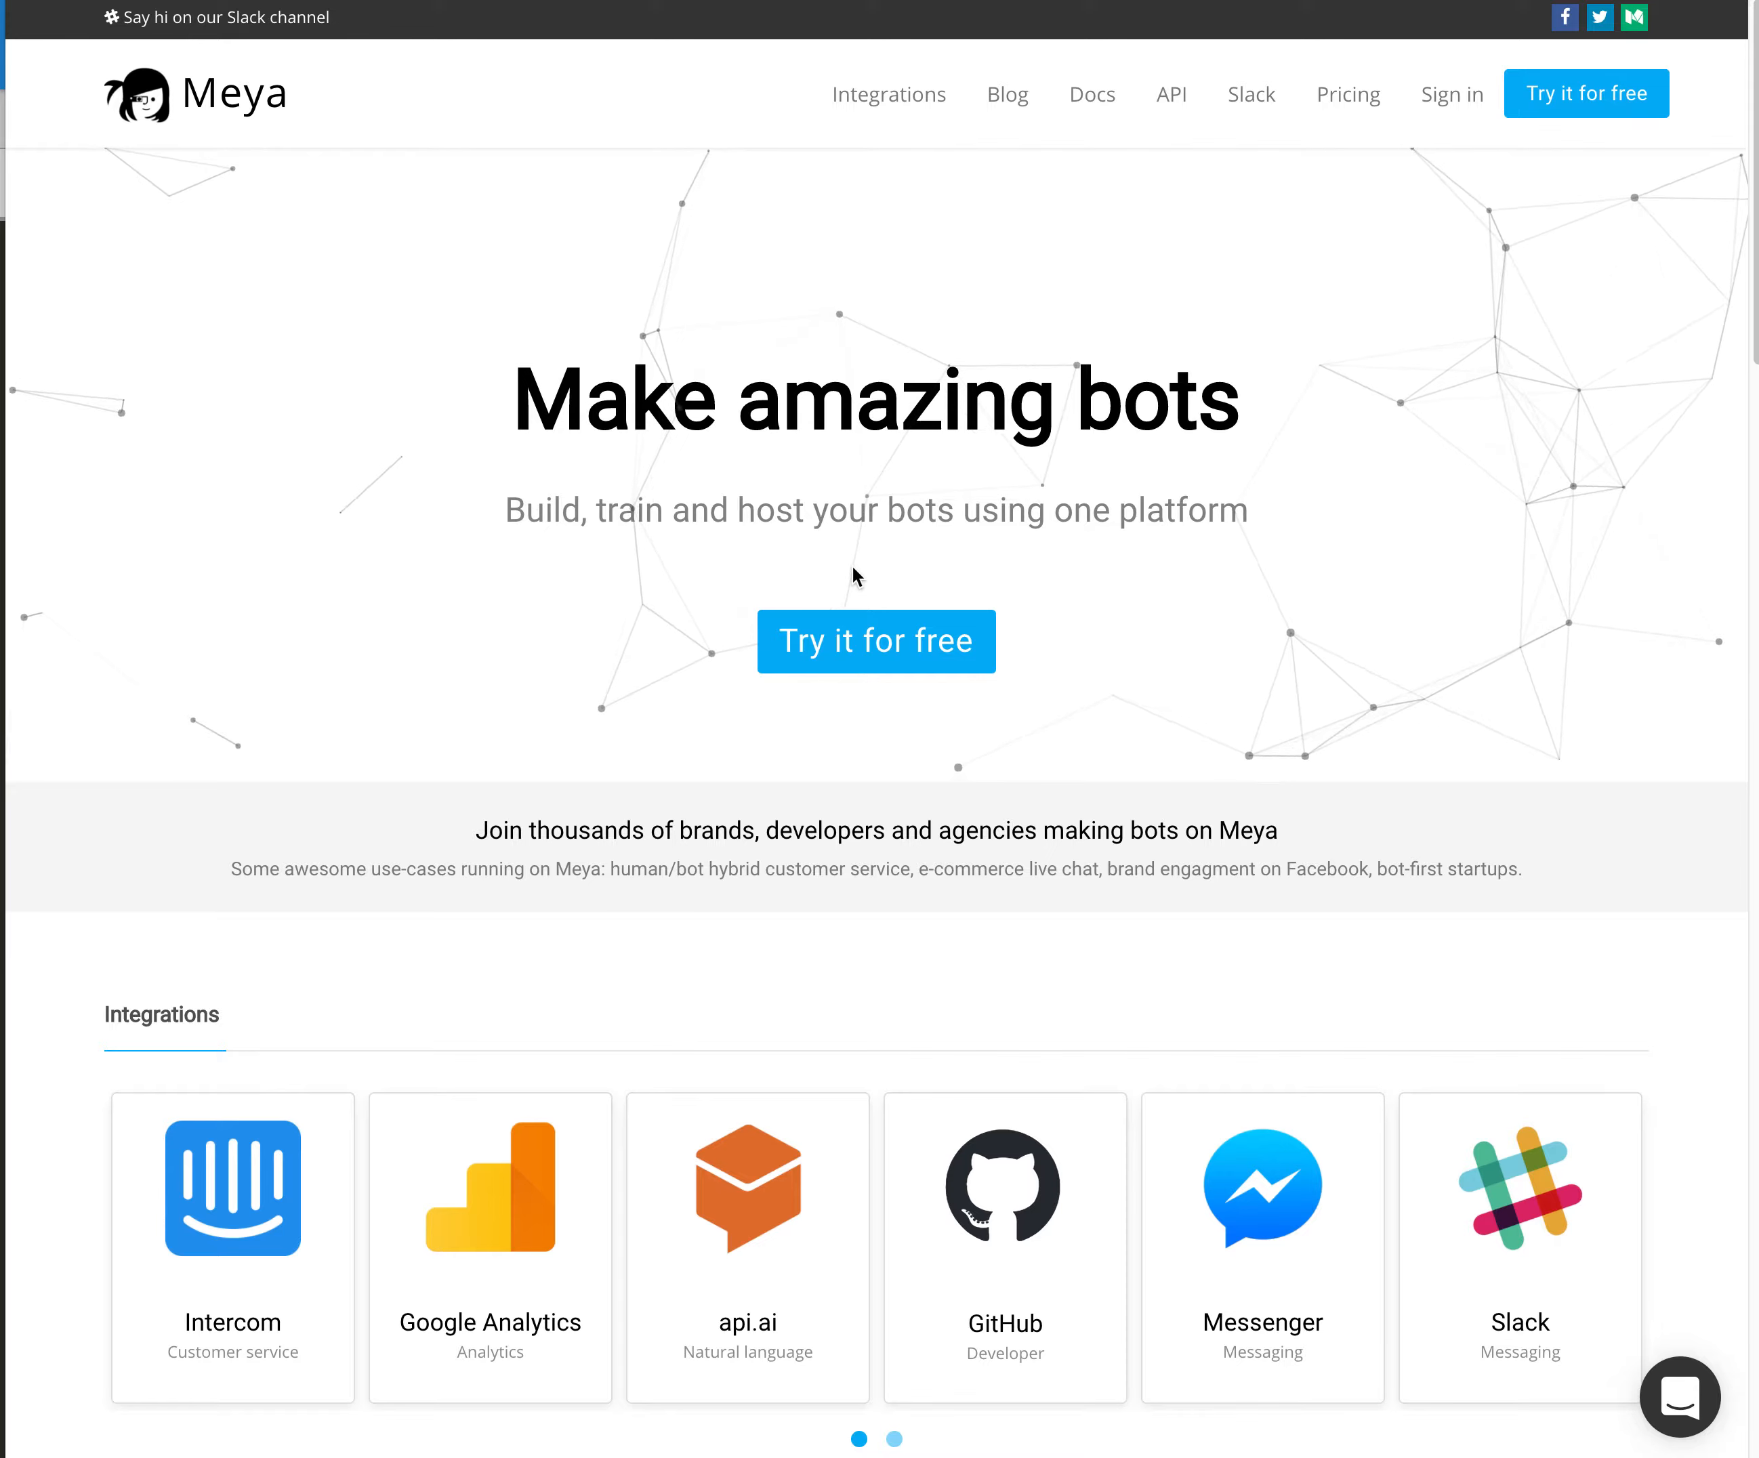
- Switch to the Meya homepage and send "hi" to the bot through its Intercom messenger
left_click(1676, 1399)
left_click(1350, 1300)
type("hi")
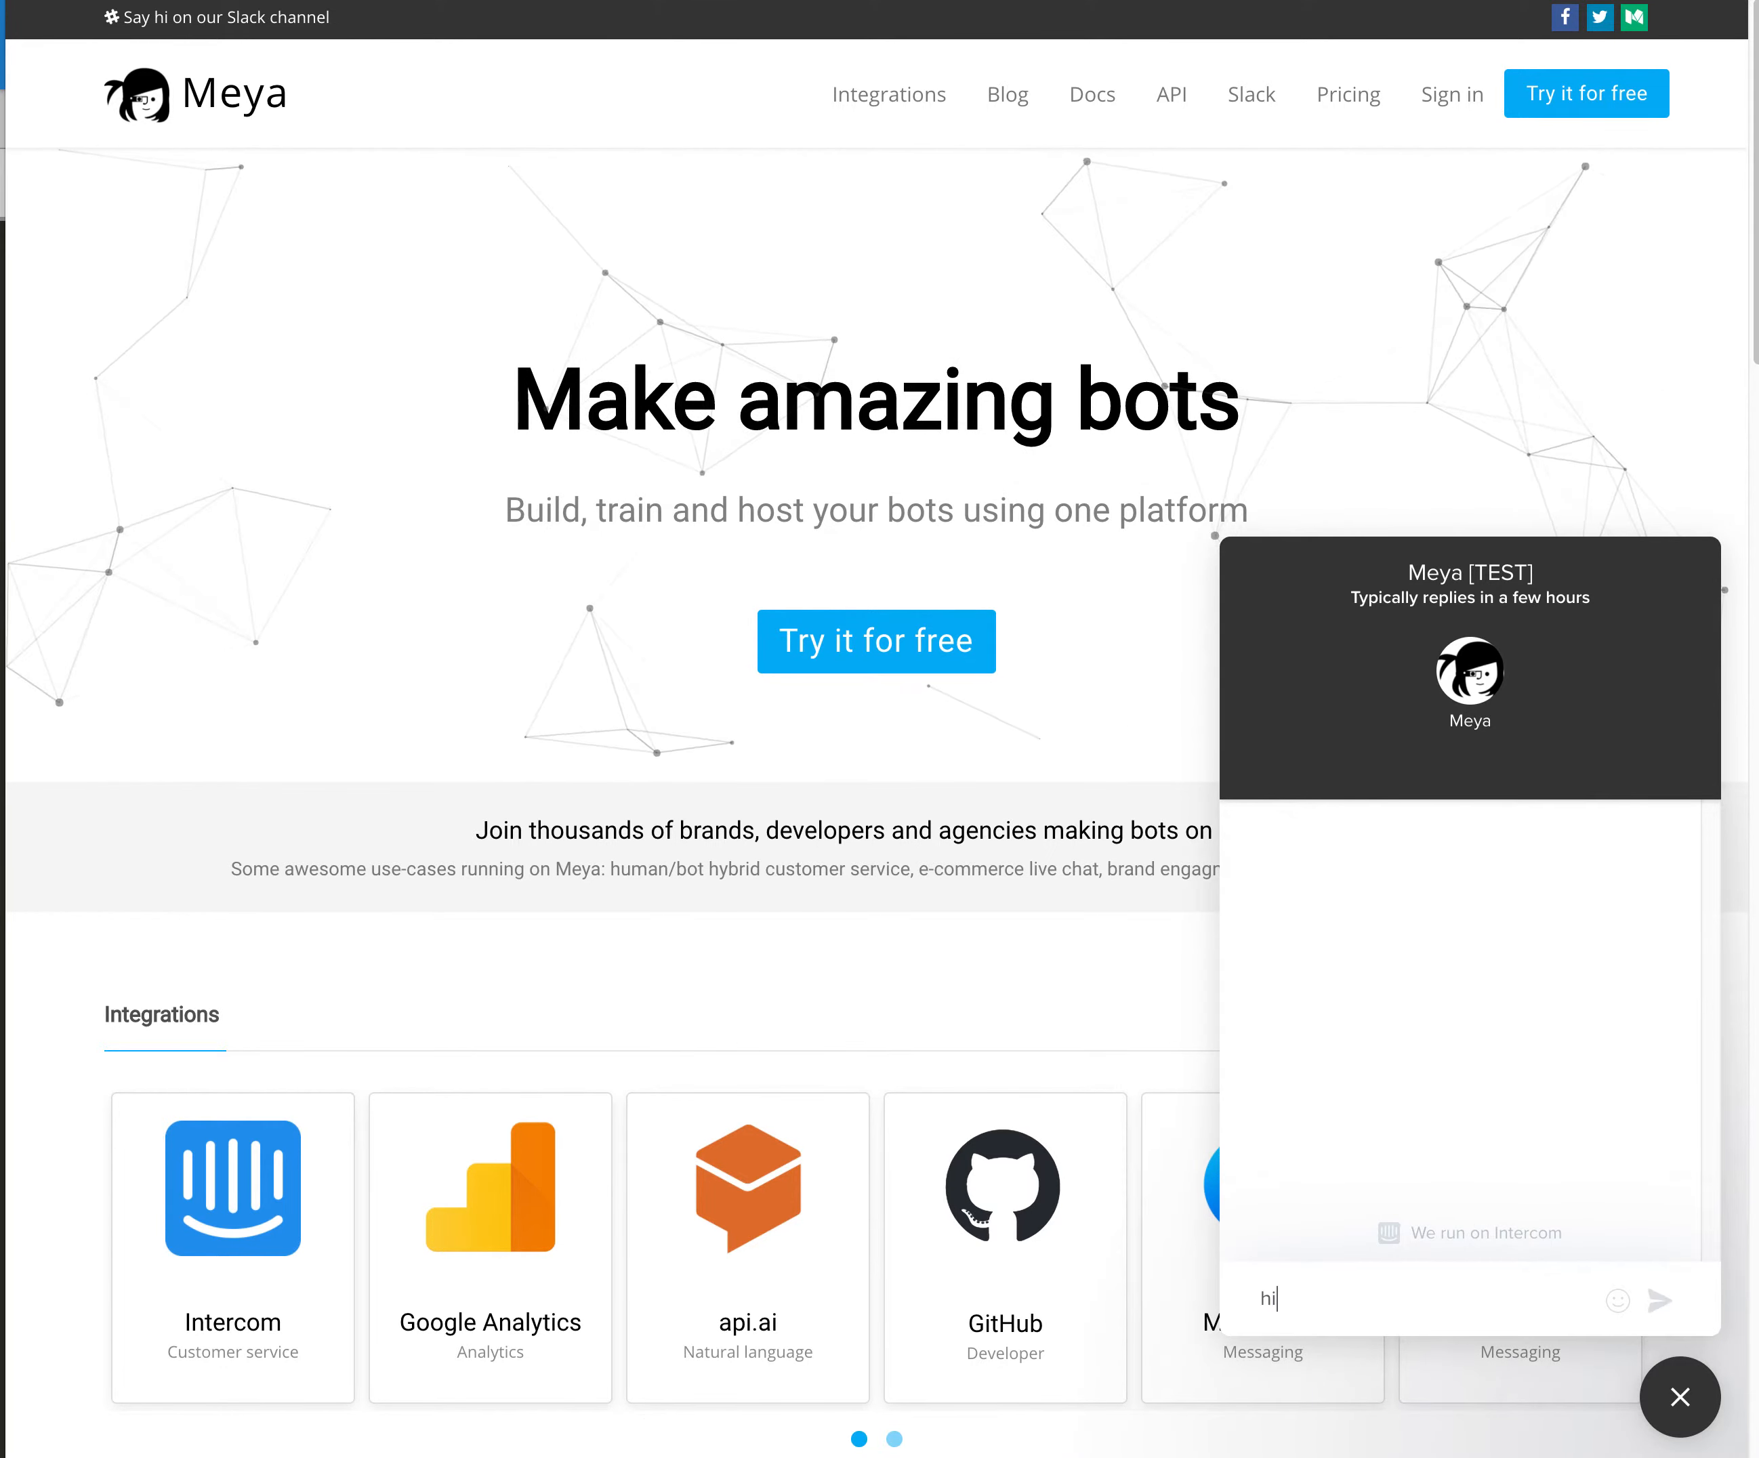
key("Return")
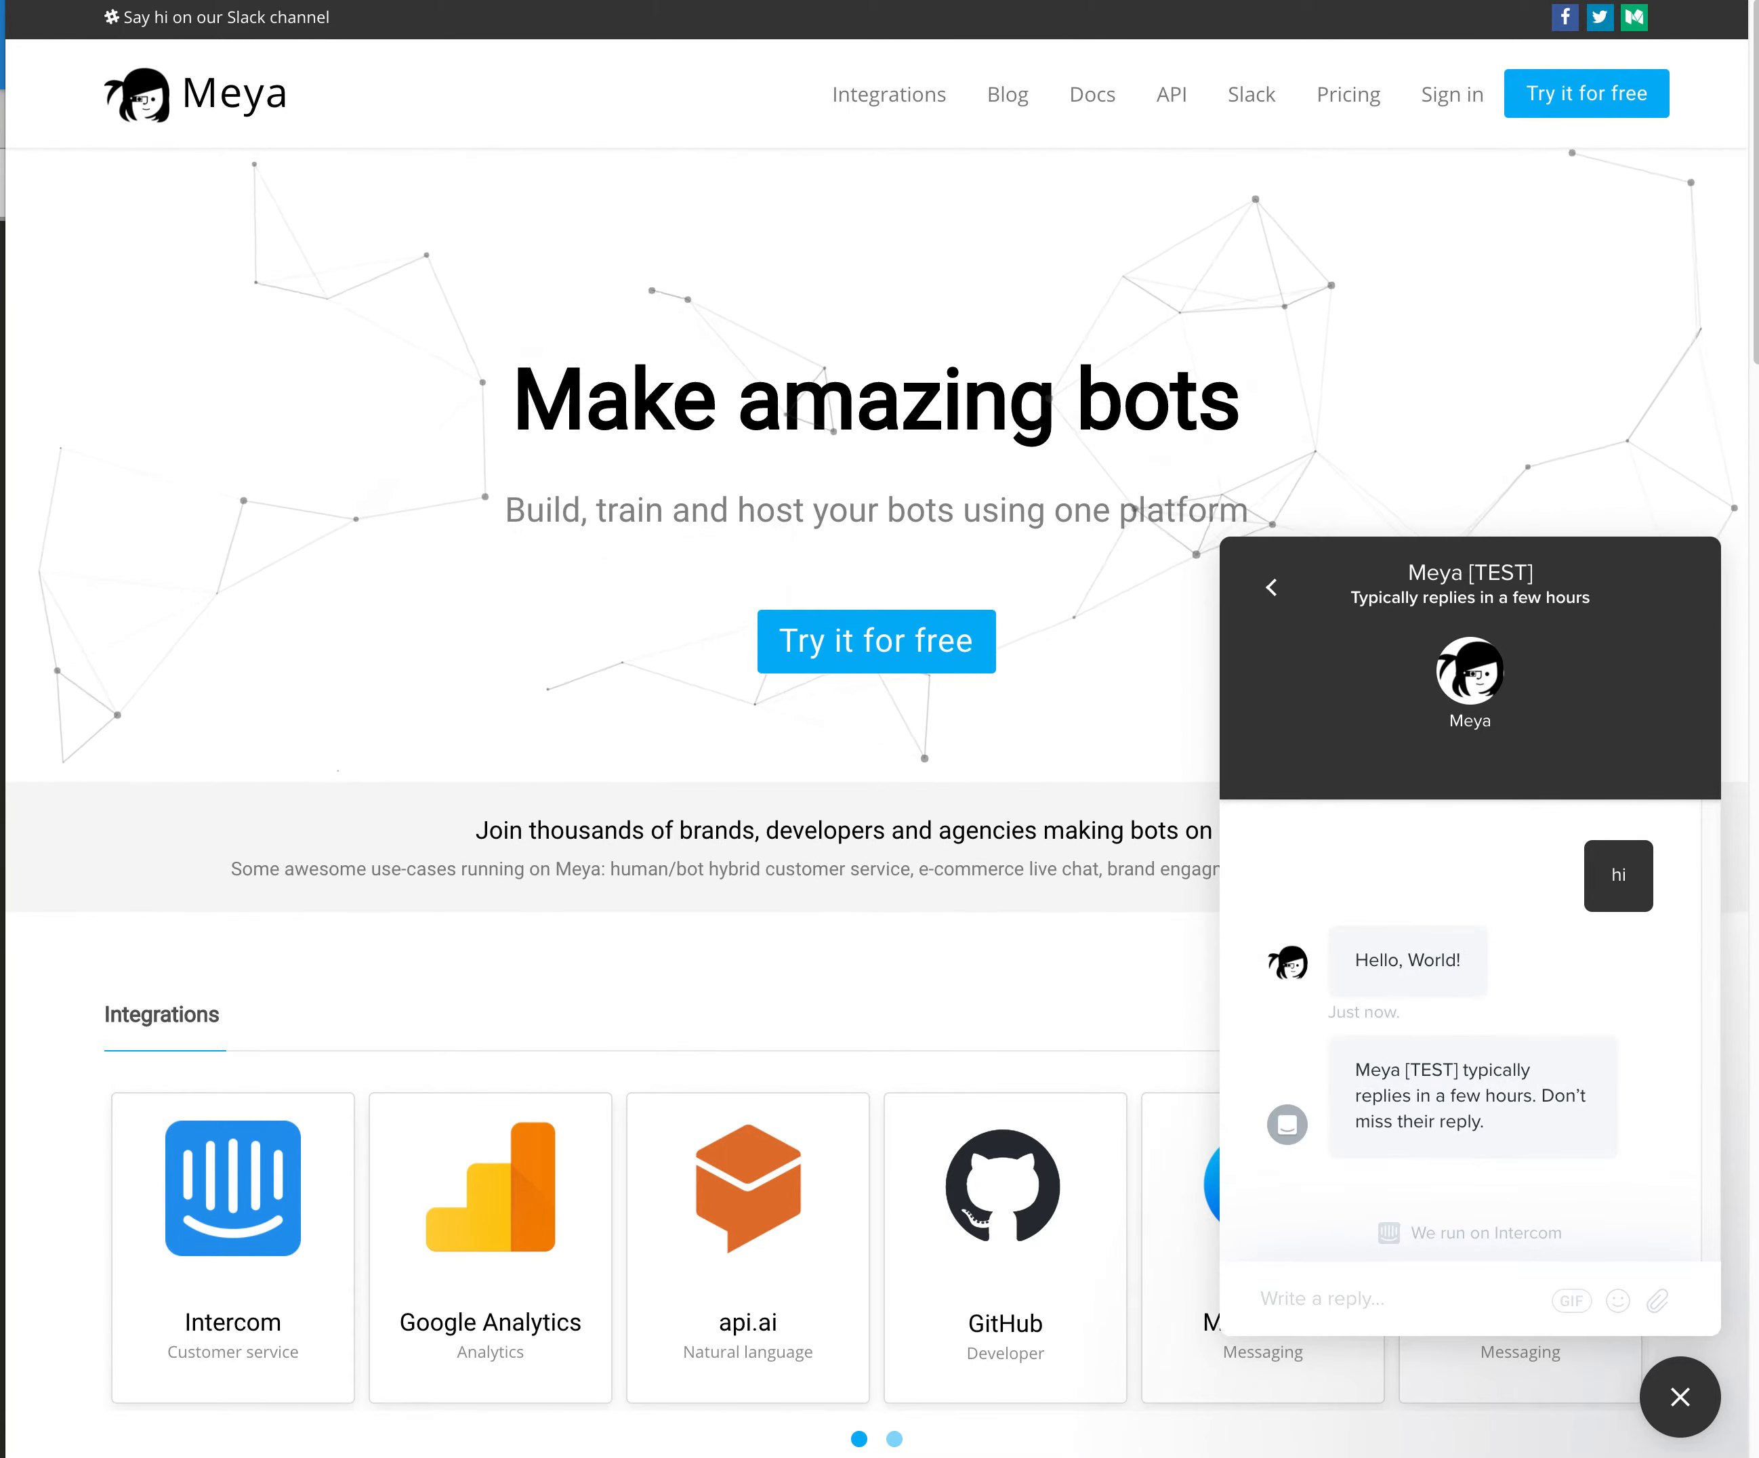
- Switch to the bot studio, append a 😎 emoji to the hello_world flow's "Hello, World!" reply text, and save the flow
key("ctrl+Up")
left_click(497, 691)
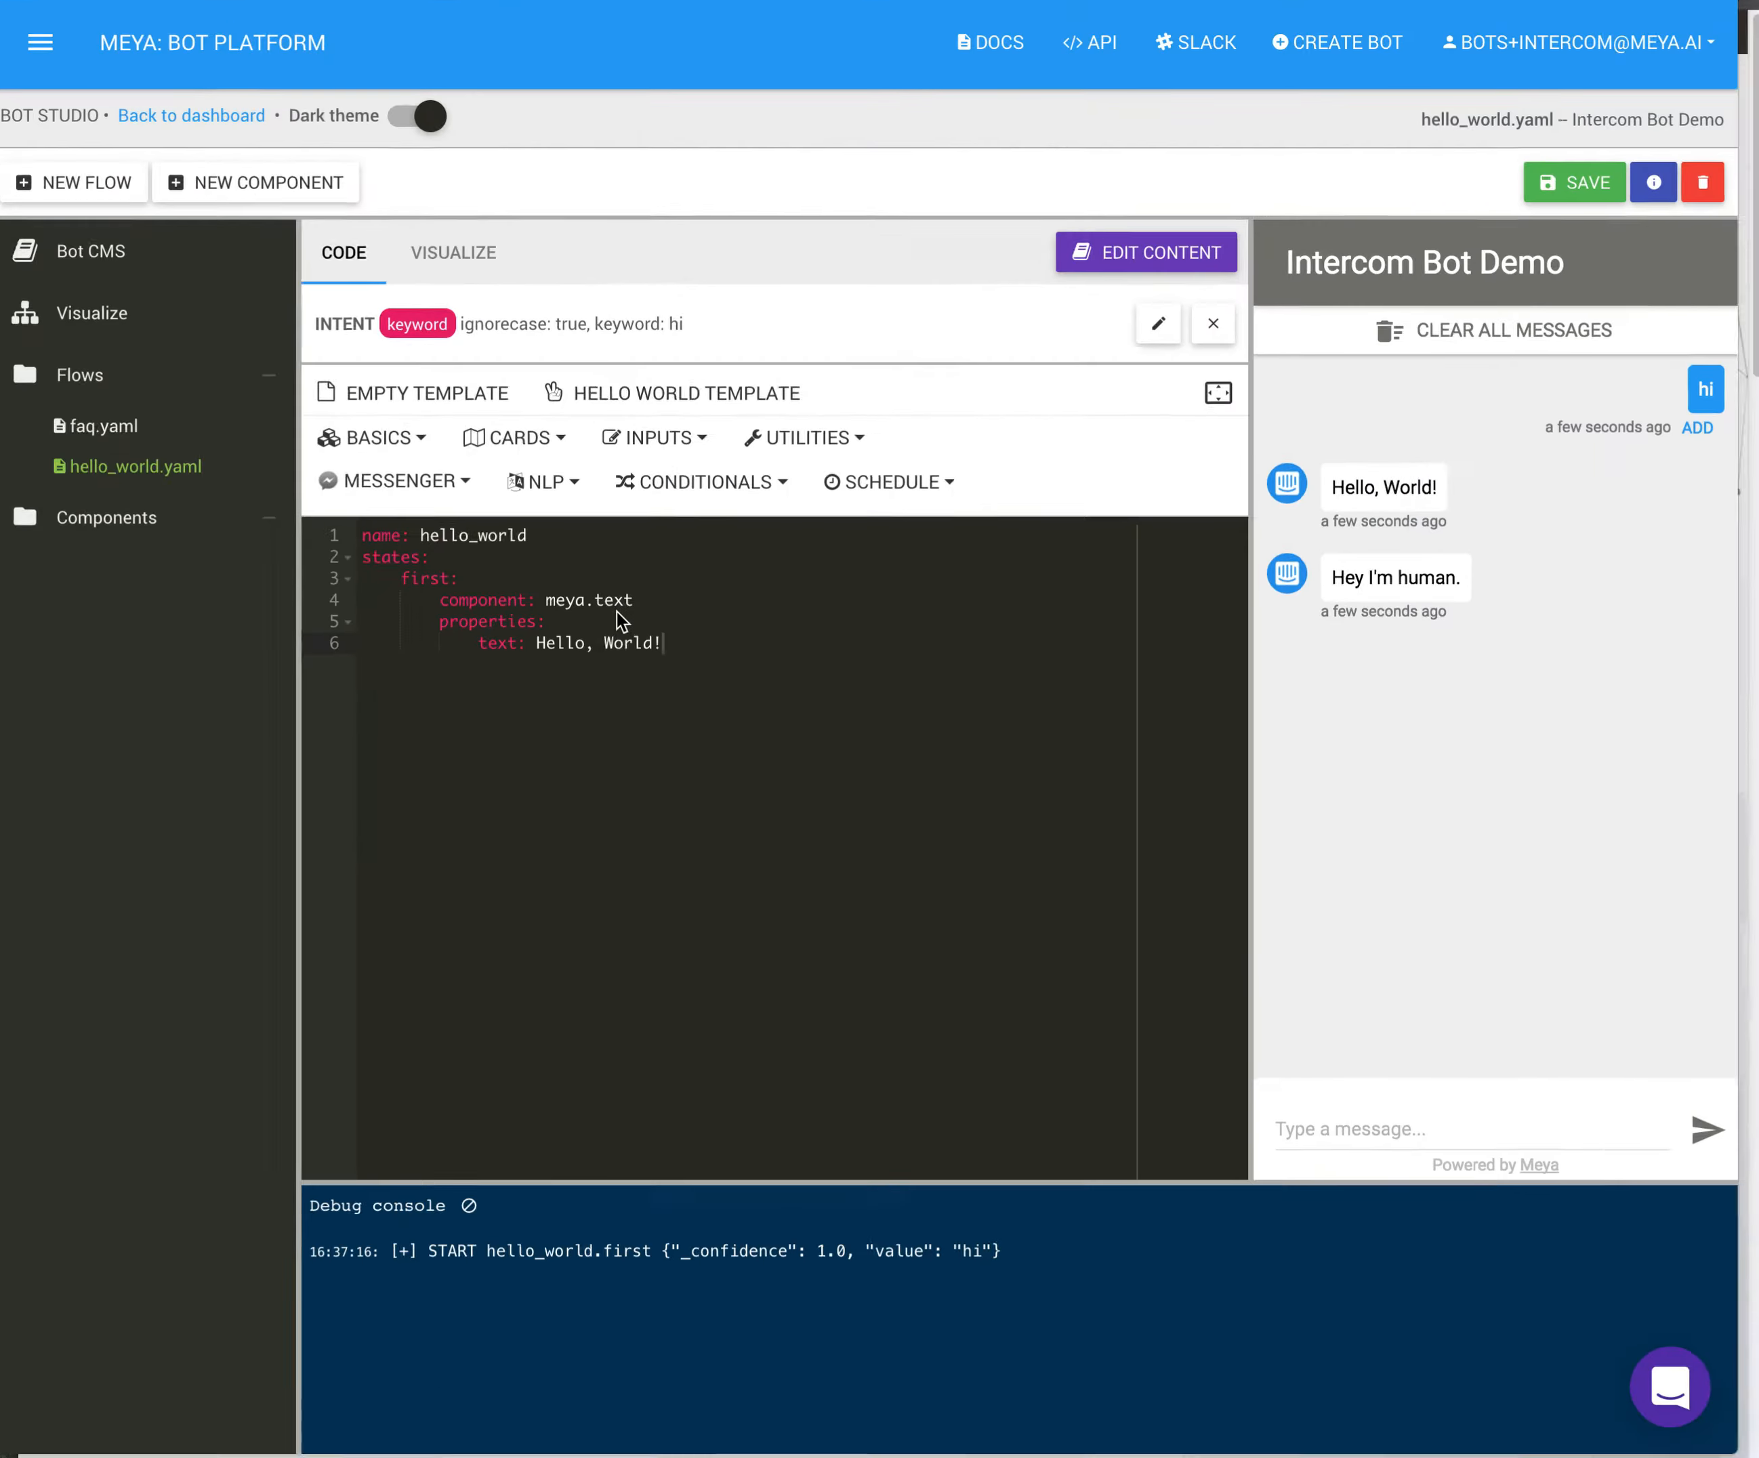
left_click(789, 652)
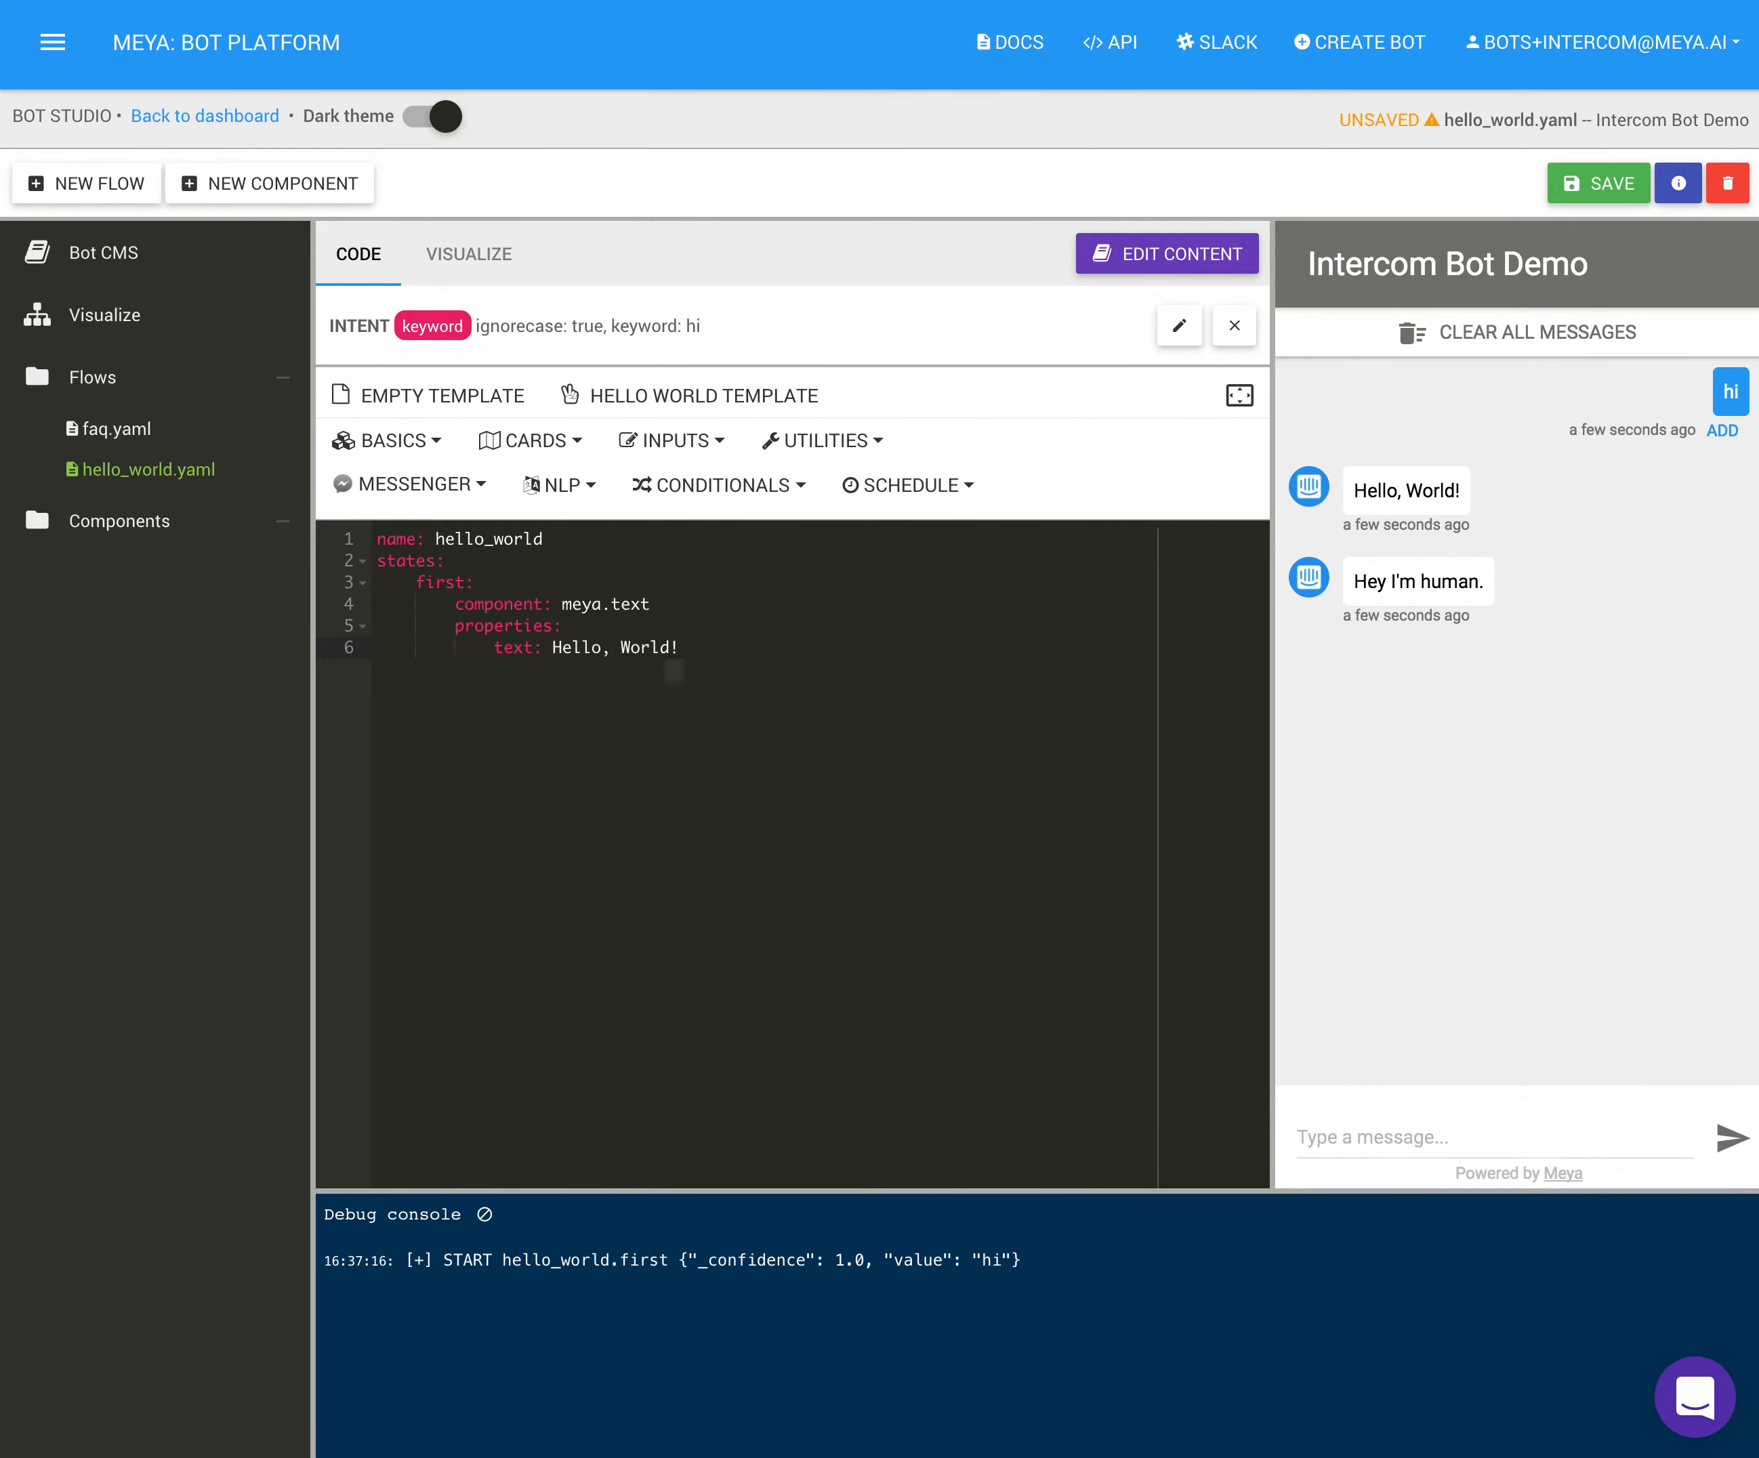
key("ctrl+super+space")
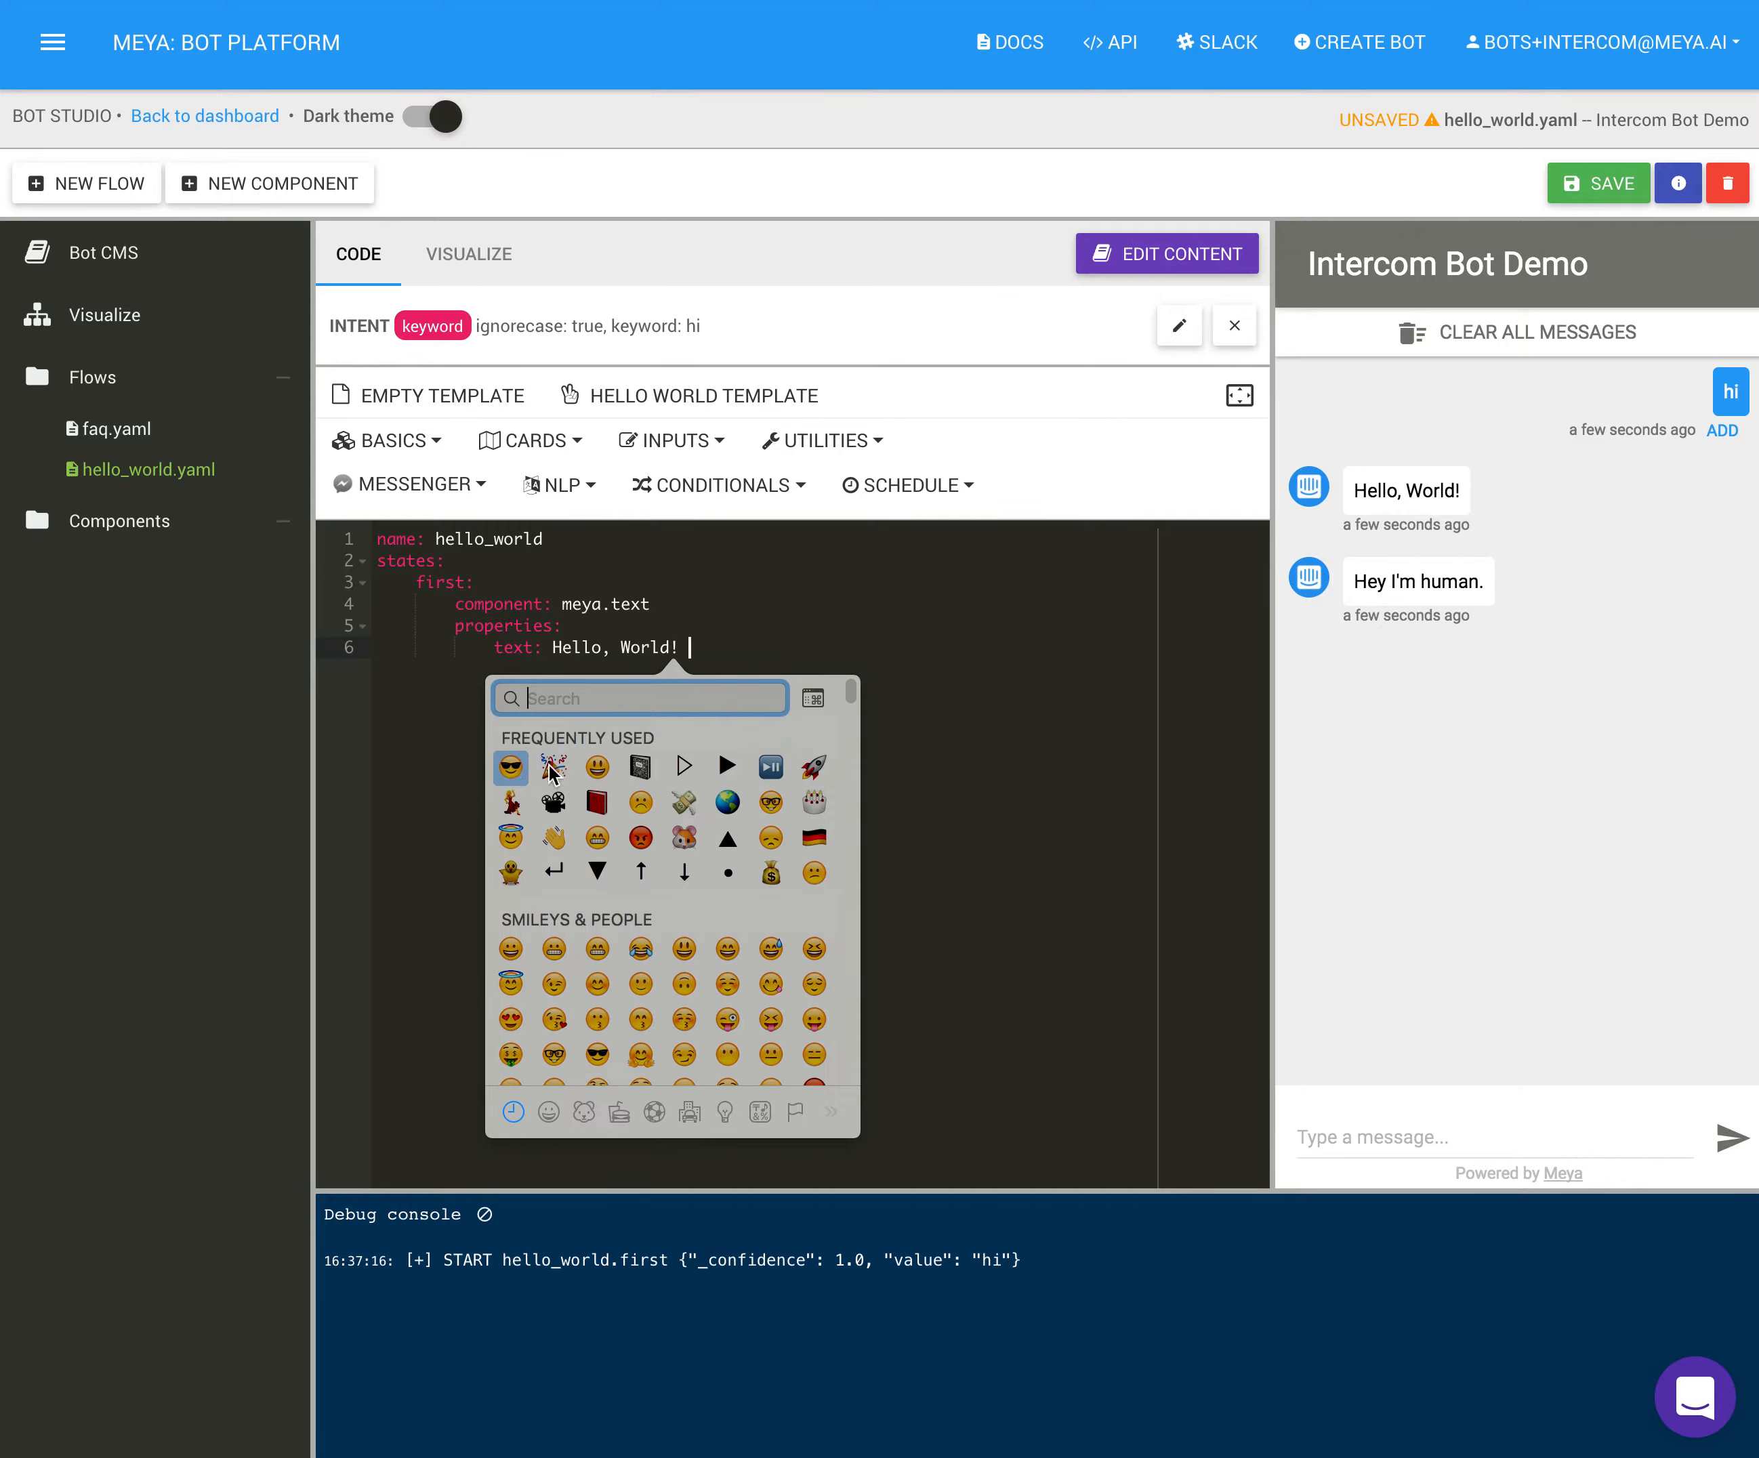
left_click(550, 767)
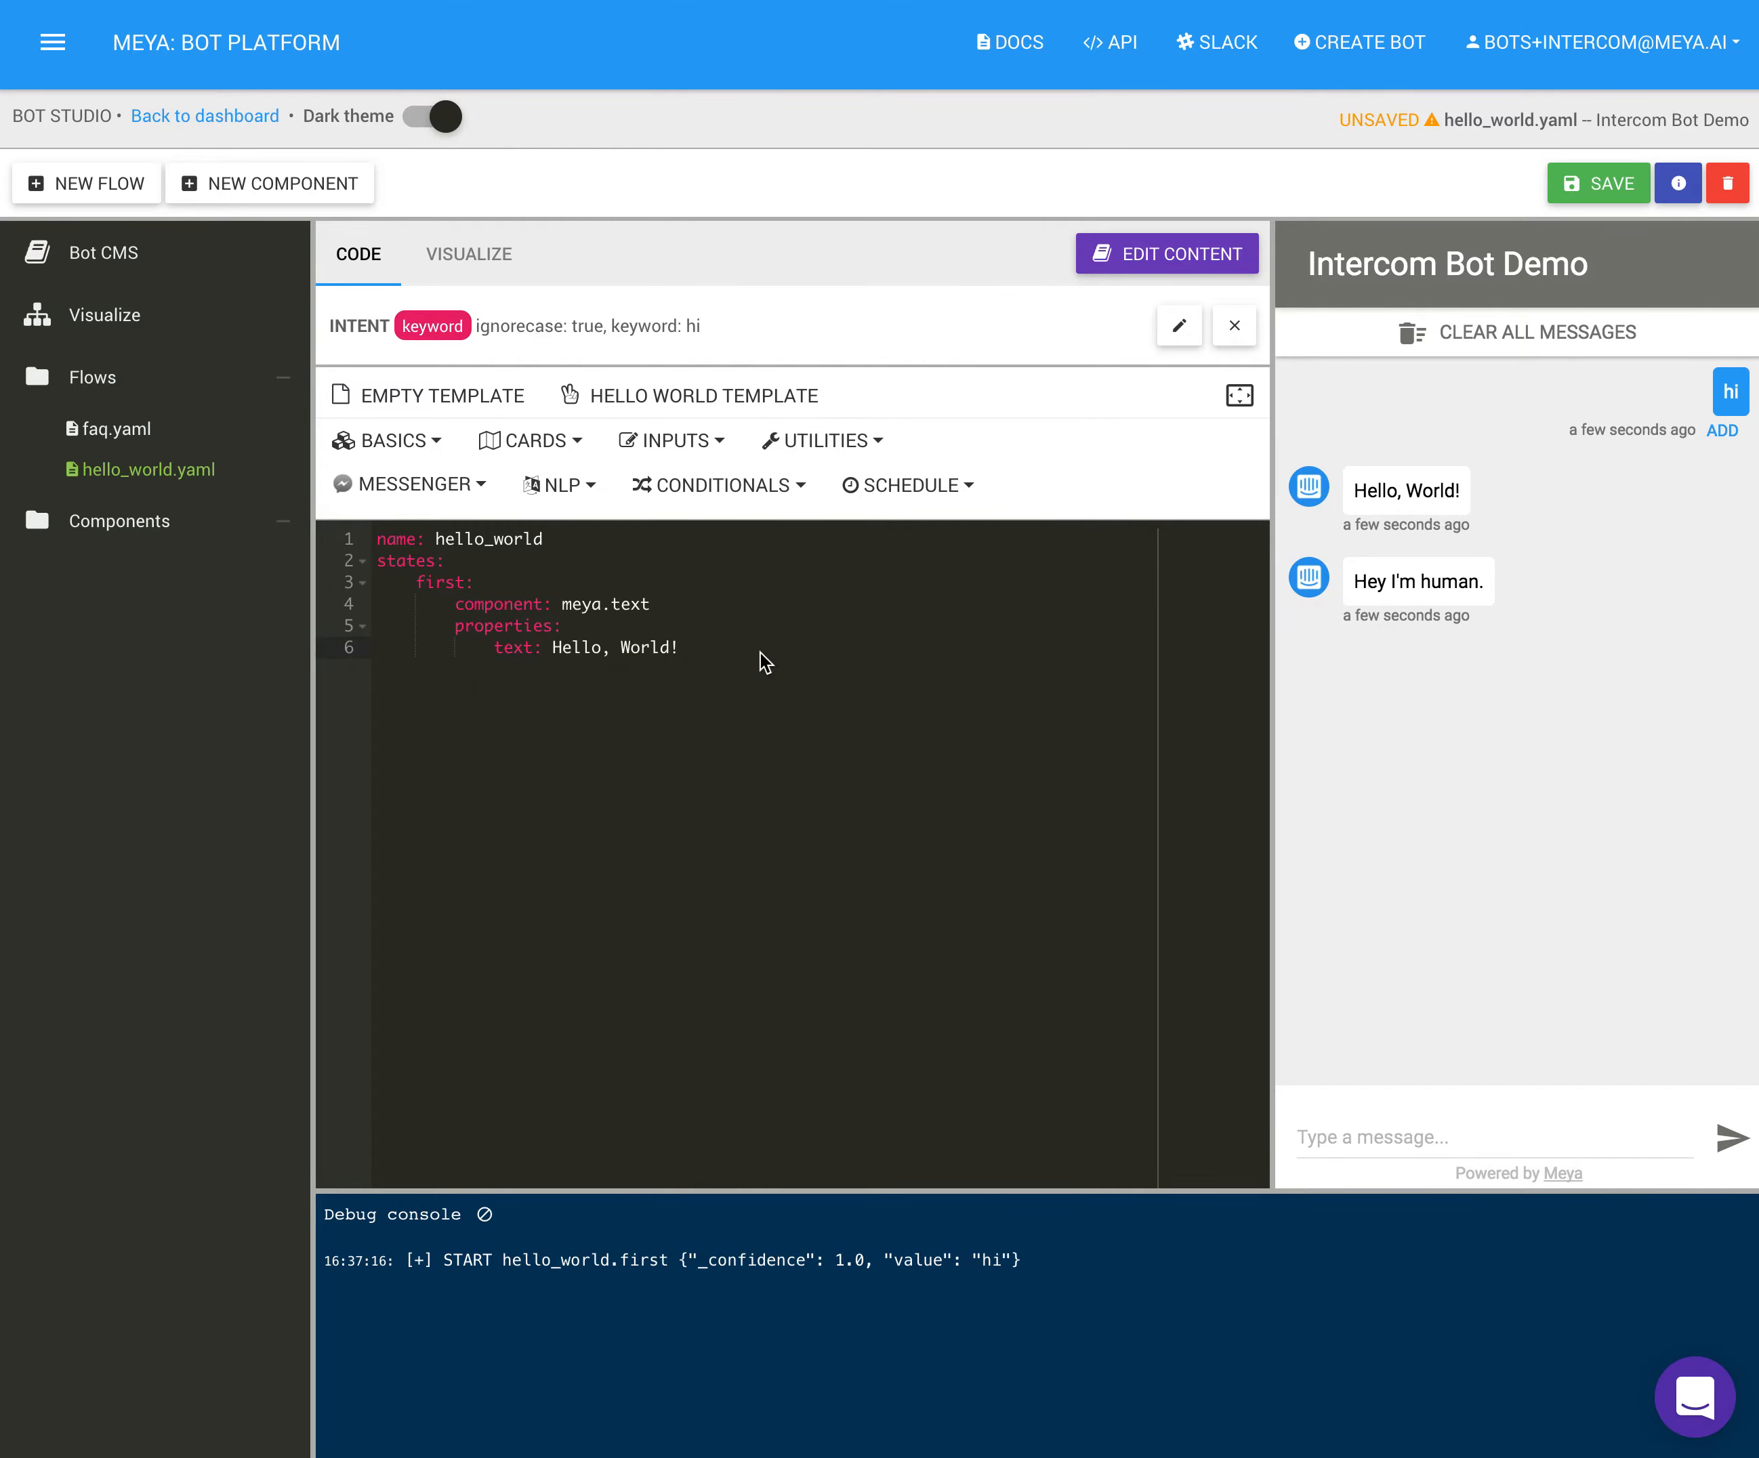
type("😎")
key("super+s")
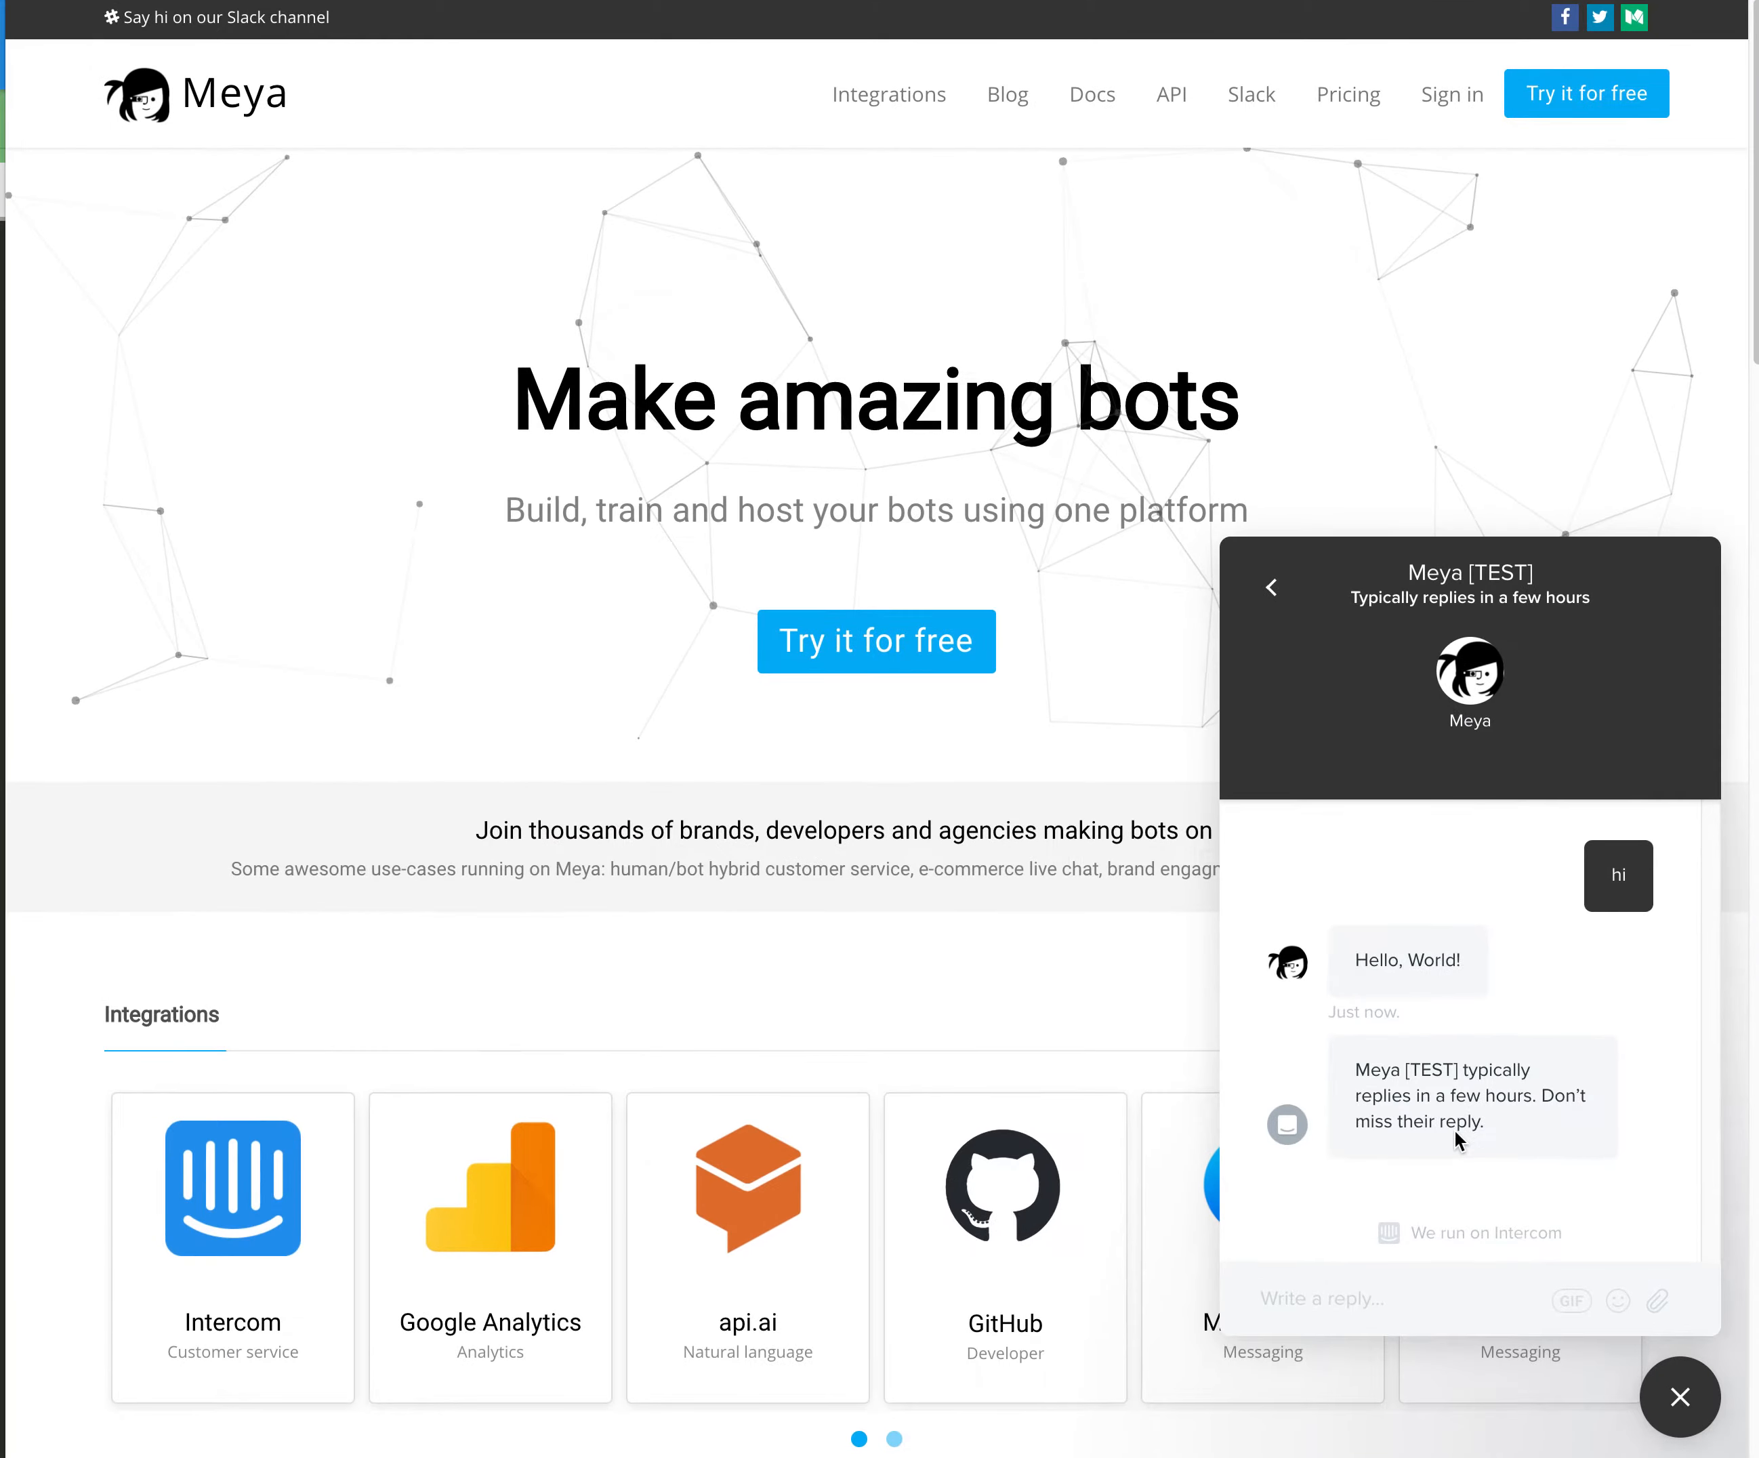
- Switch to the Meya homepage and send "hi" again through its Intercom messenger
left_click(1456, 863)
type("hi")
key("Return")
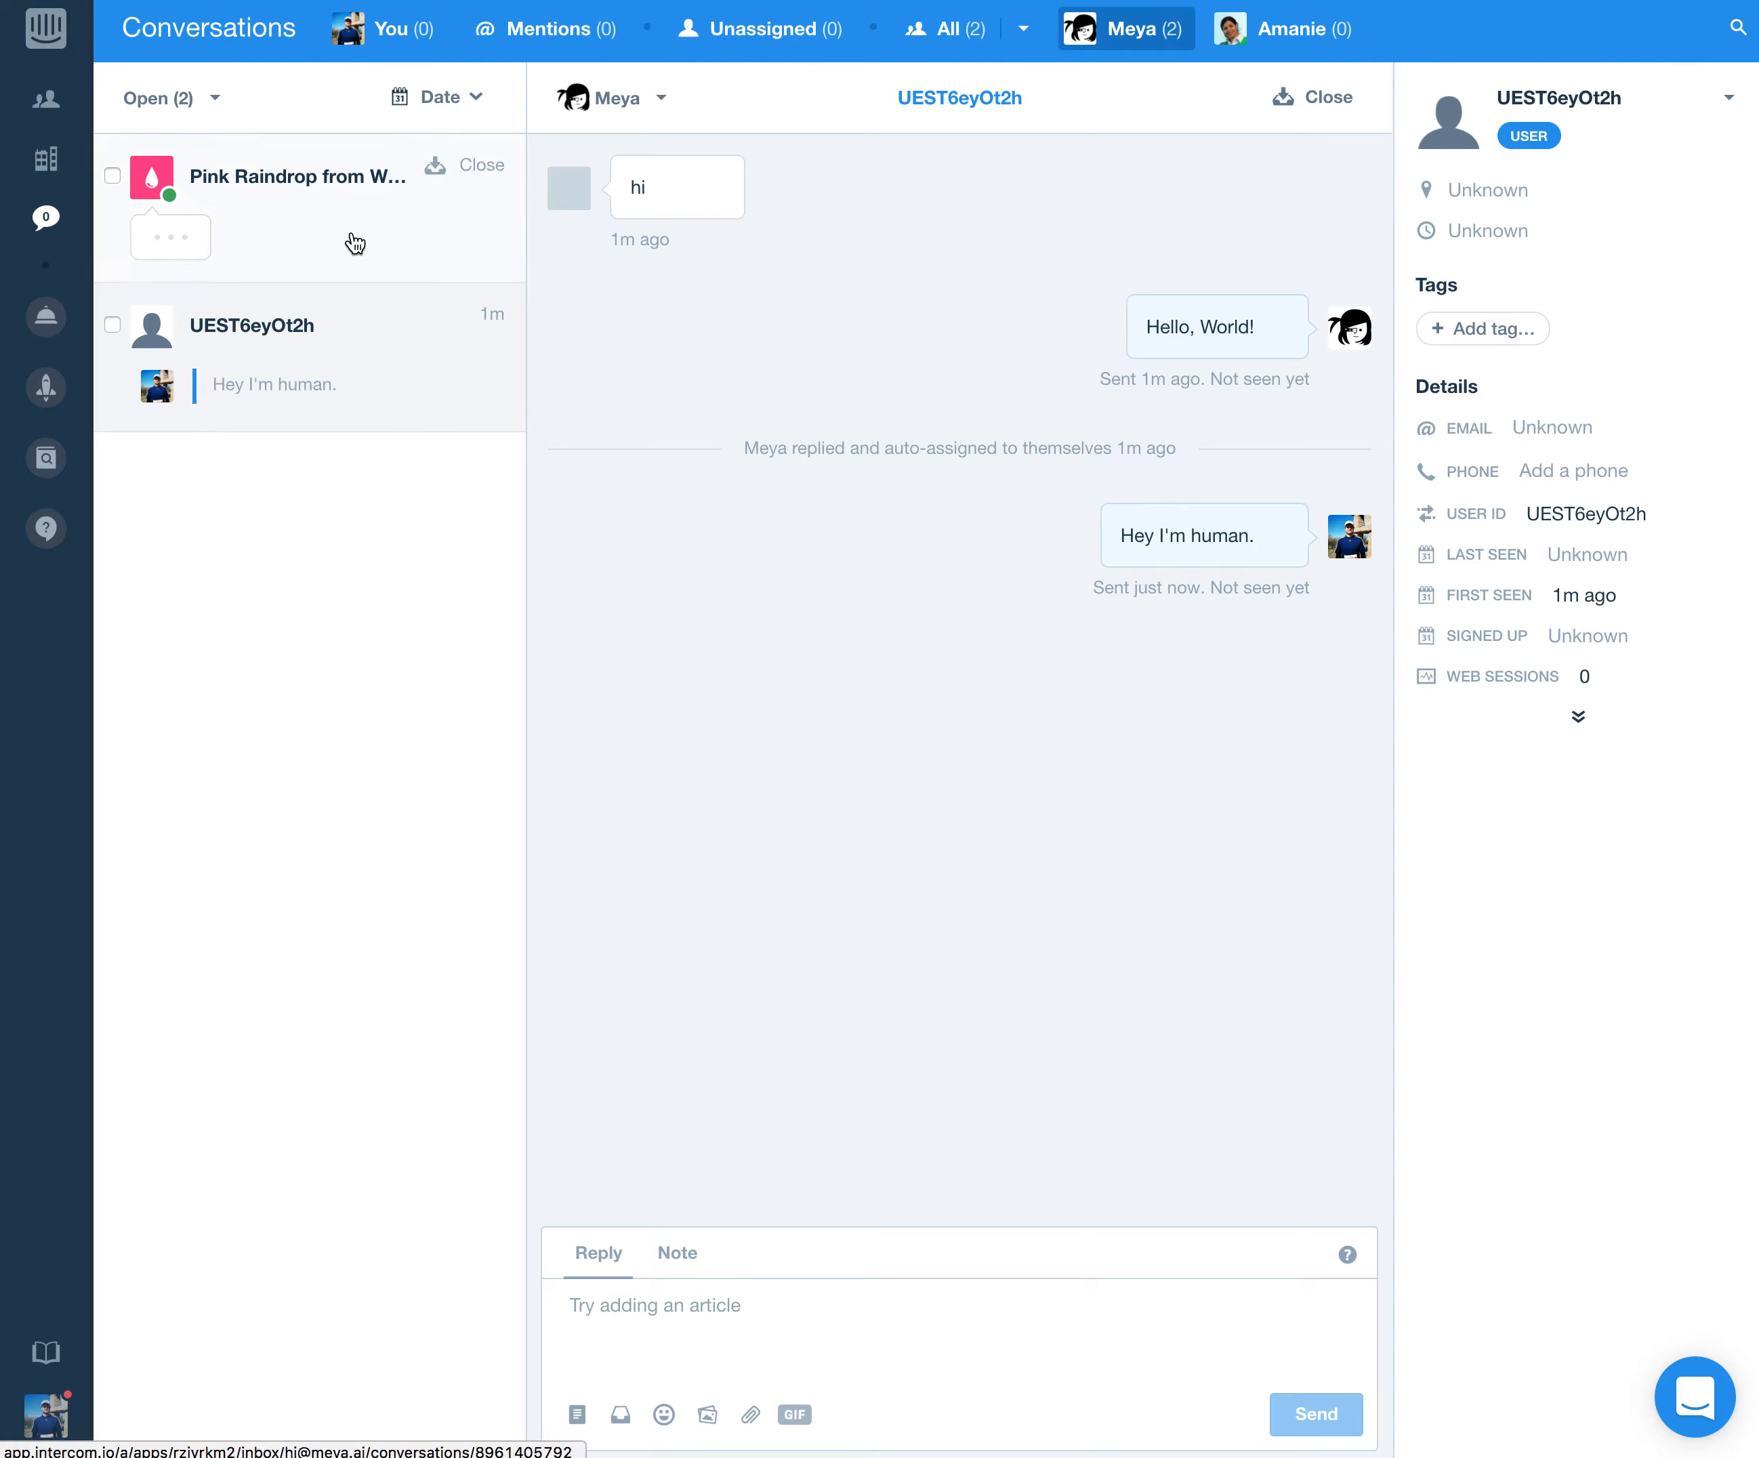
- Open the Pink Raindrop from Waterloo conversation in the Intercom inbox and examine the bot's latest reply
left_click(314, 254)
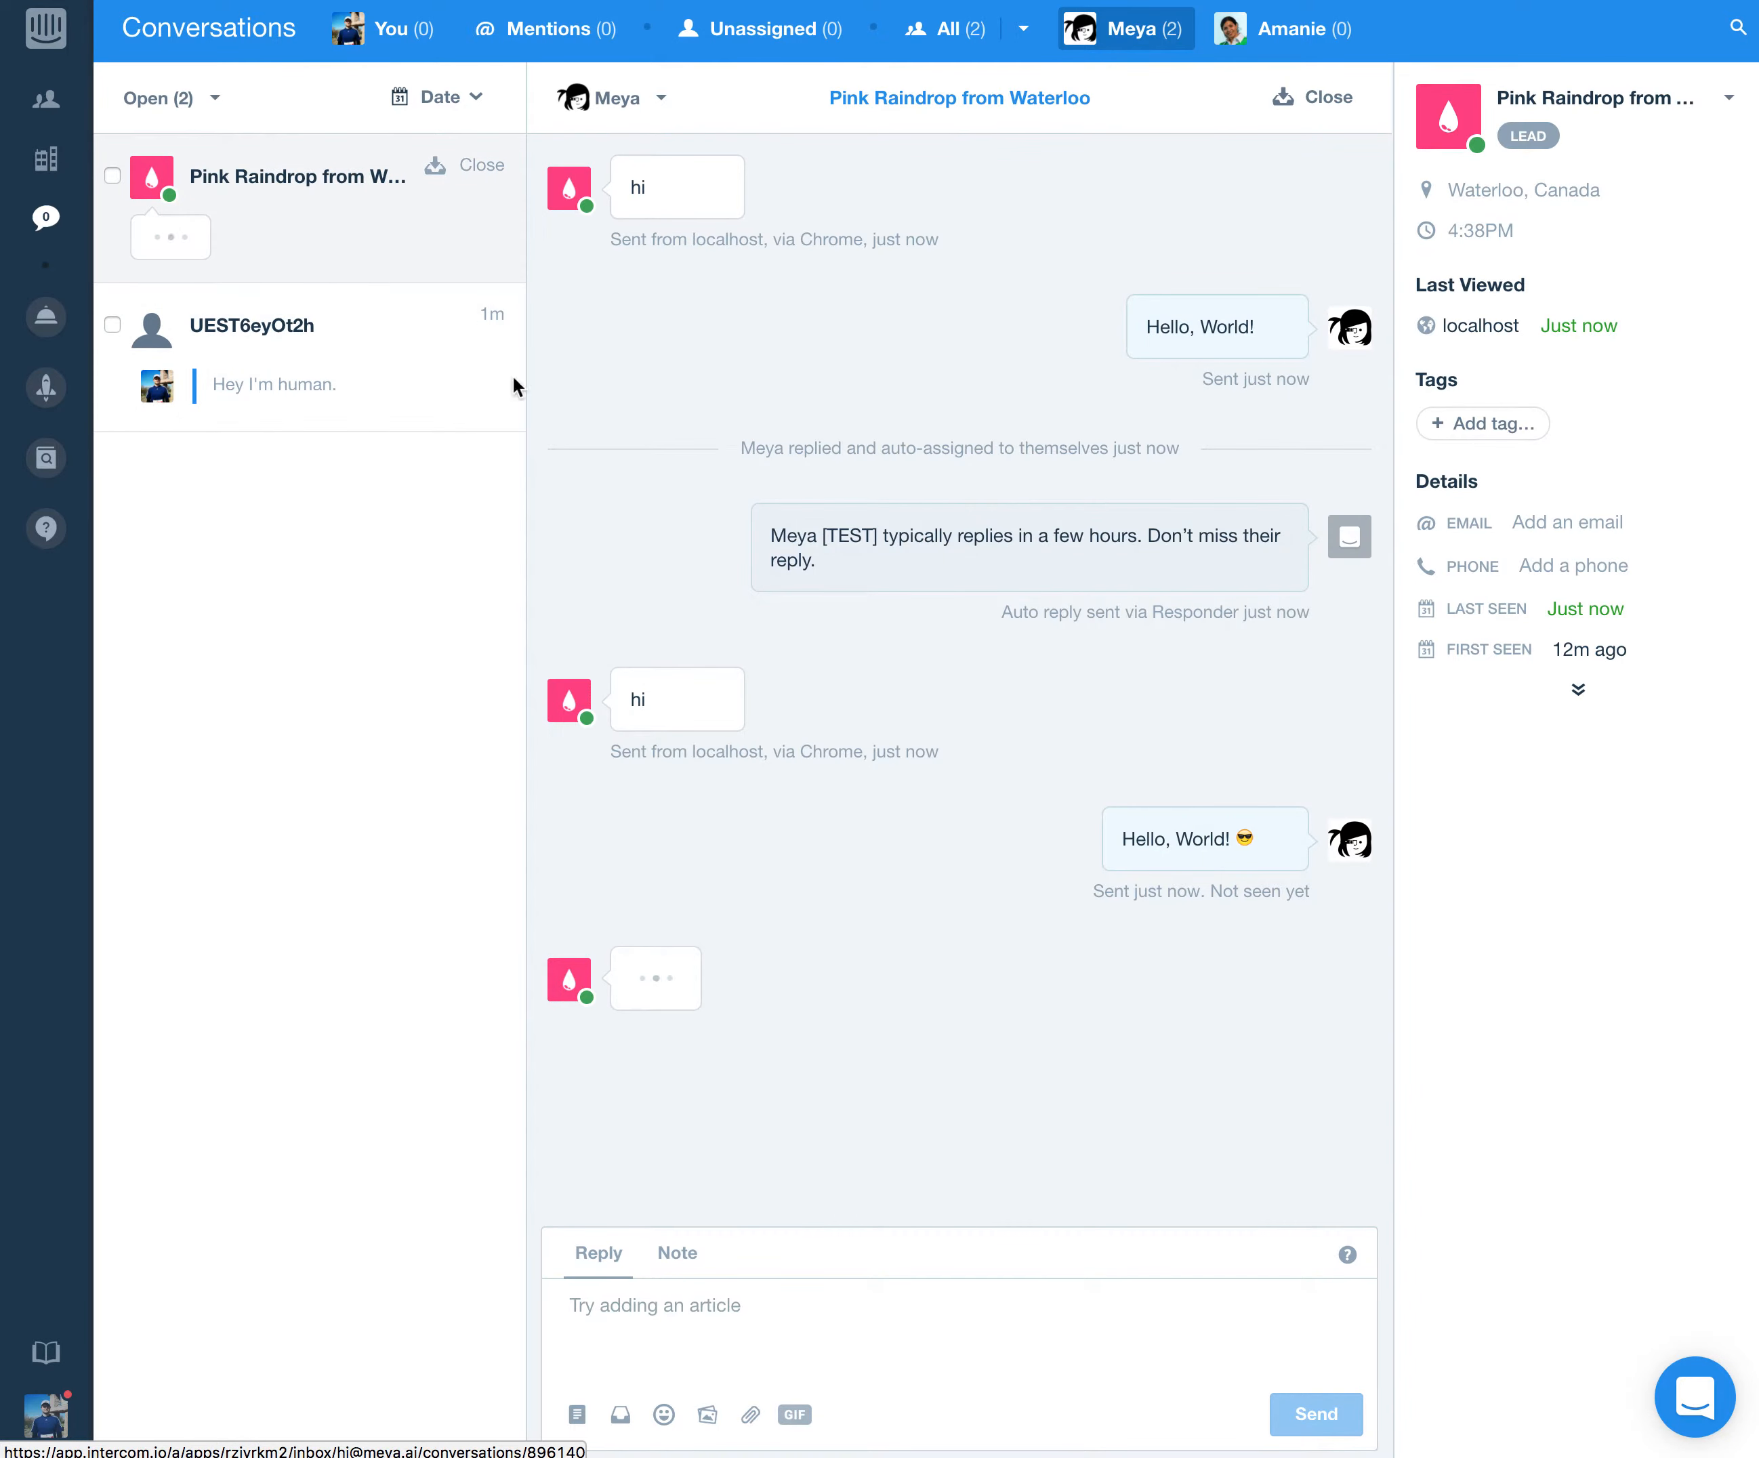
left_click_drag(799, 877, 1307, 867)
left_click_drag(1177, 838, 1254, 837)
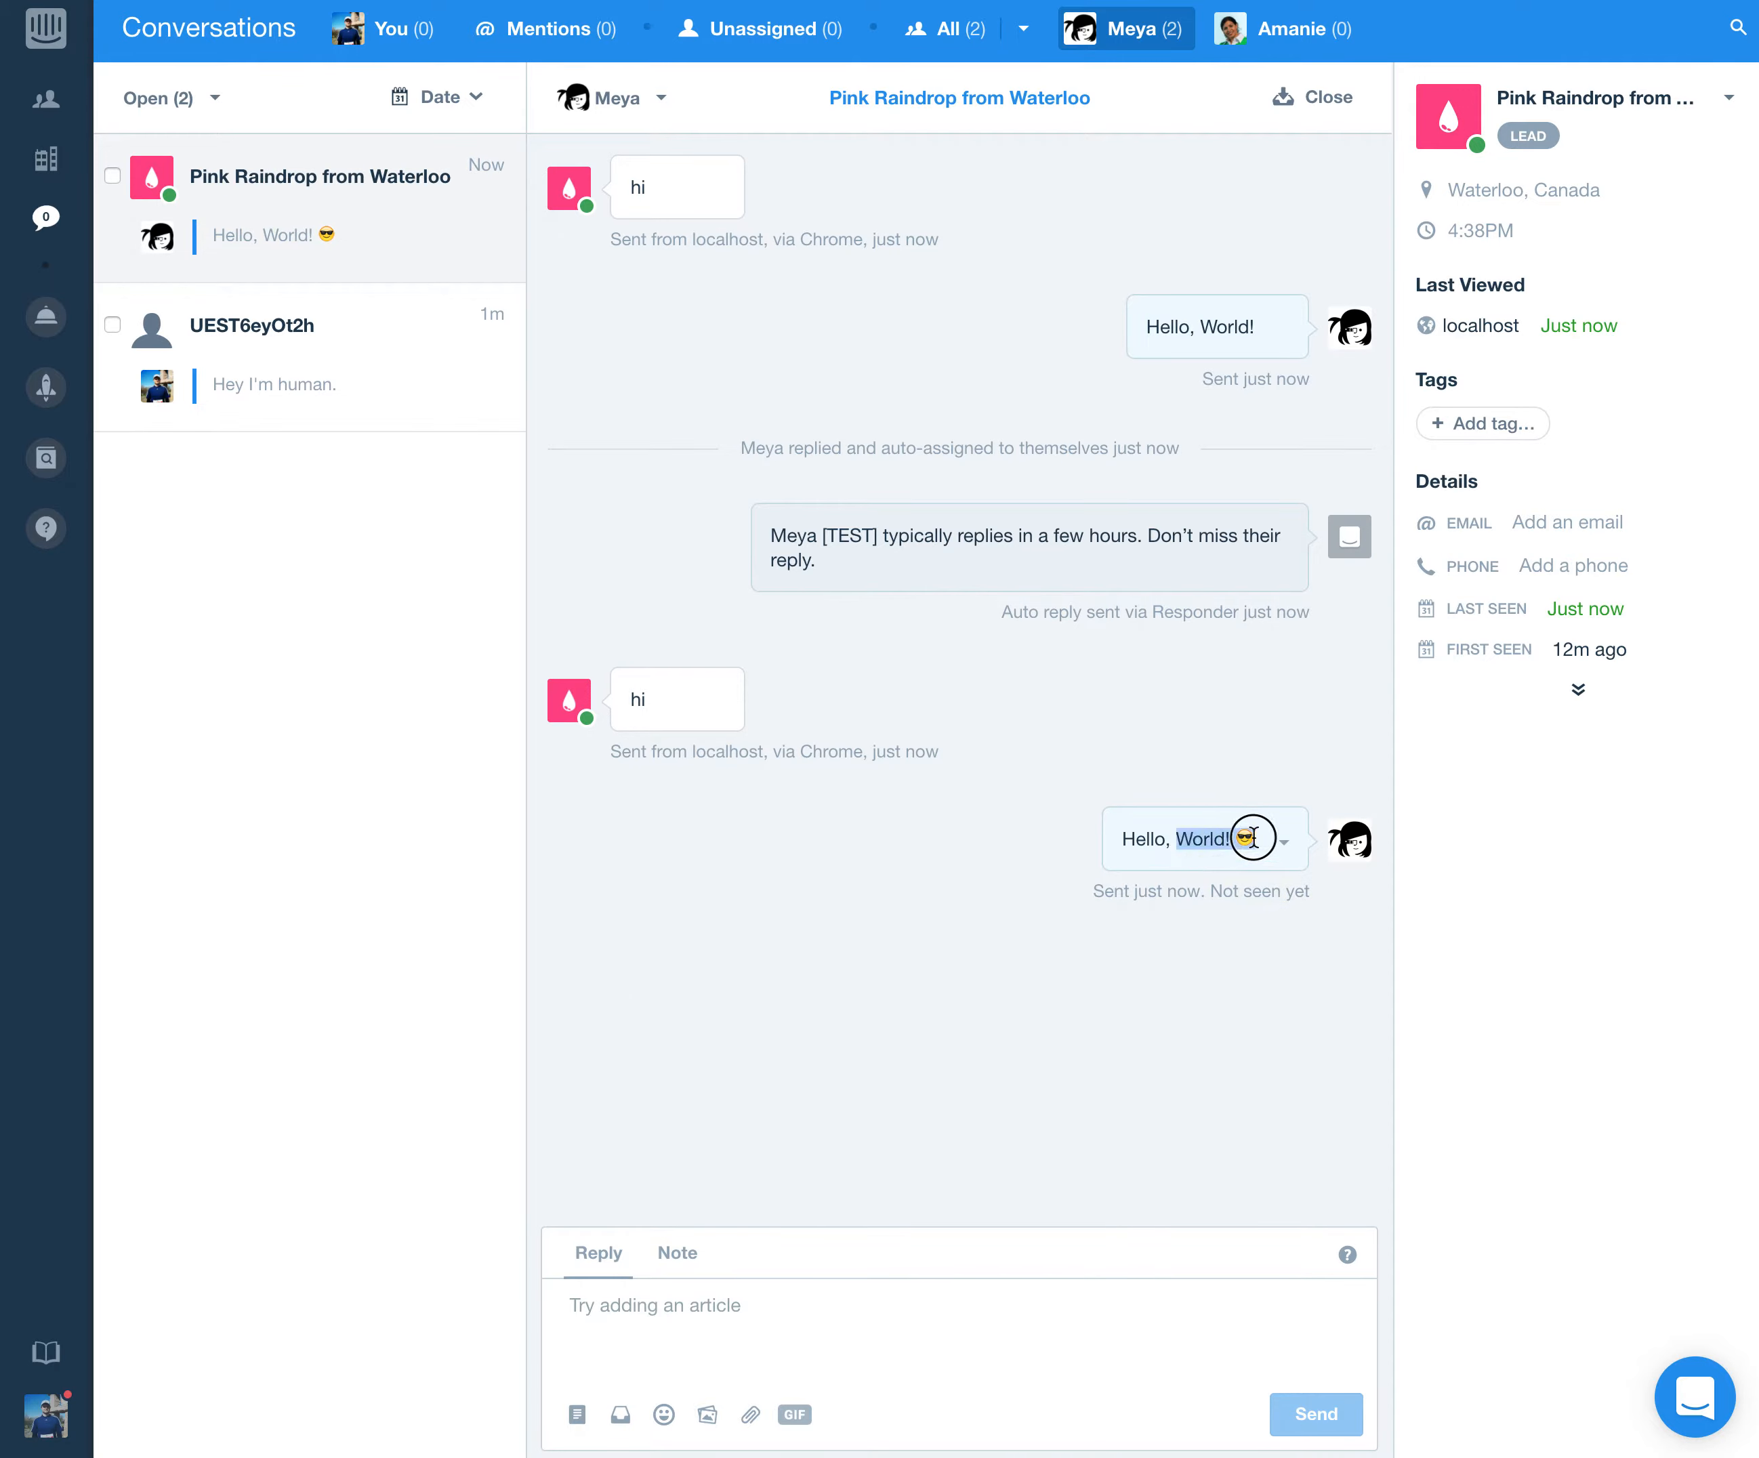
left_click(1185, 740)
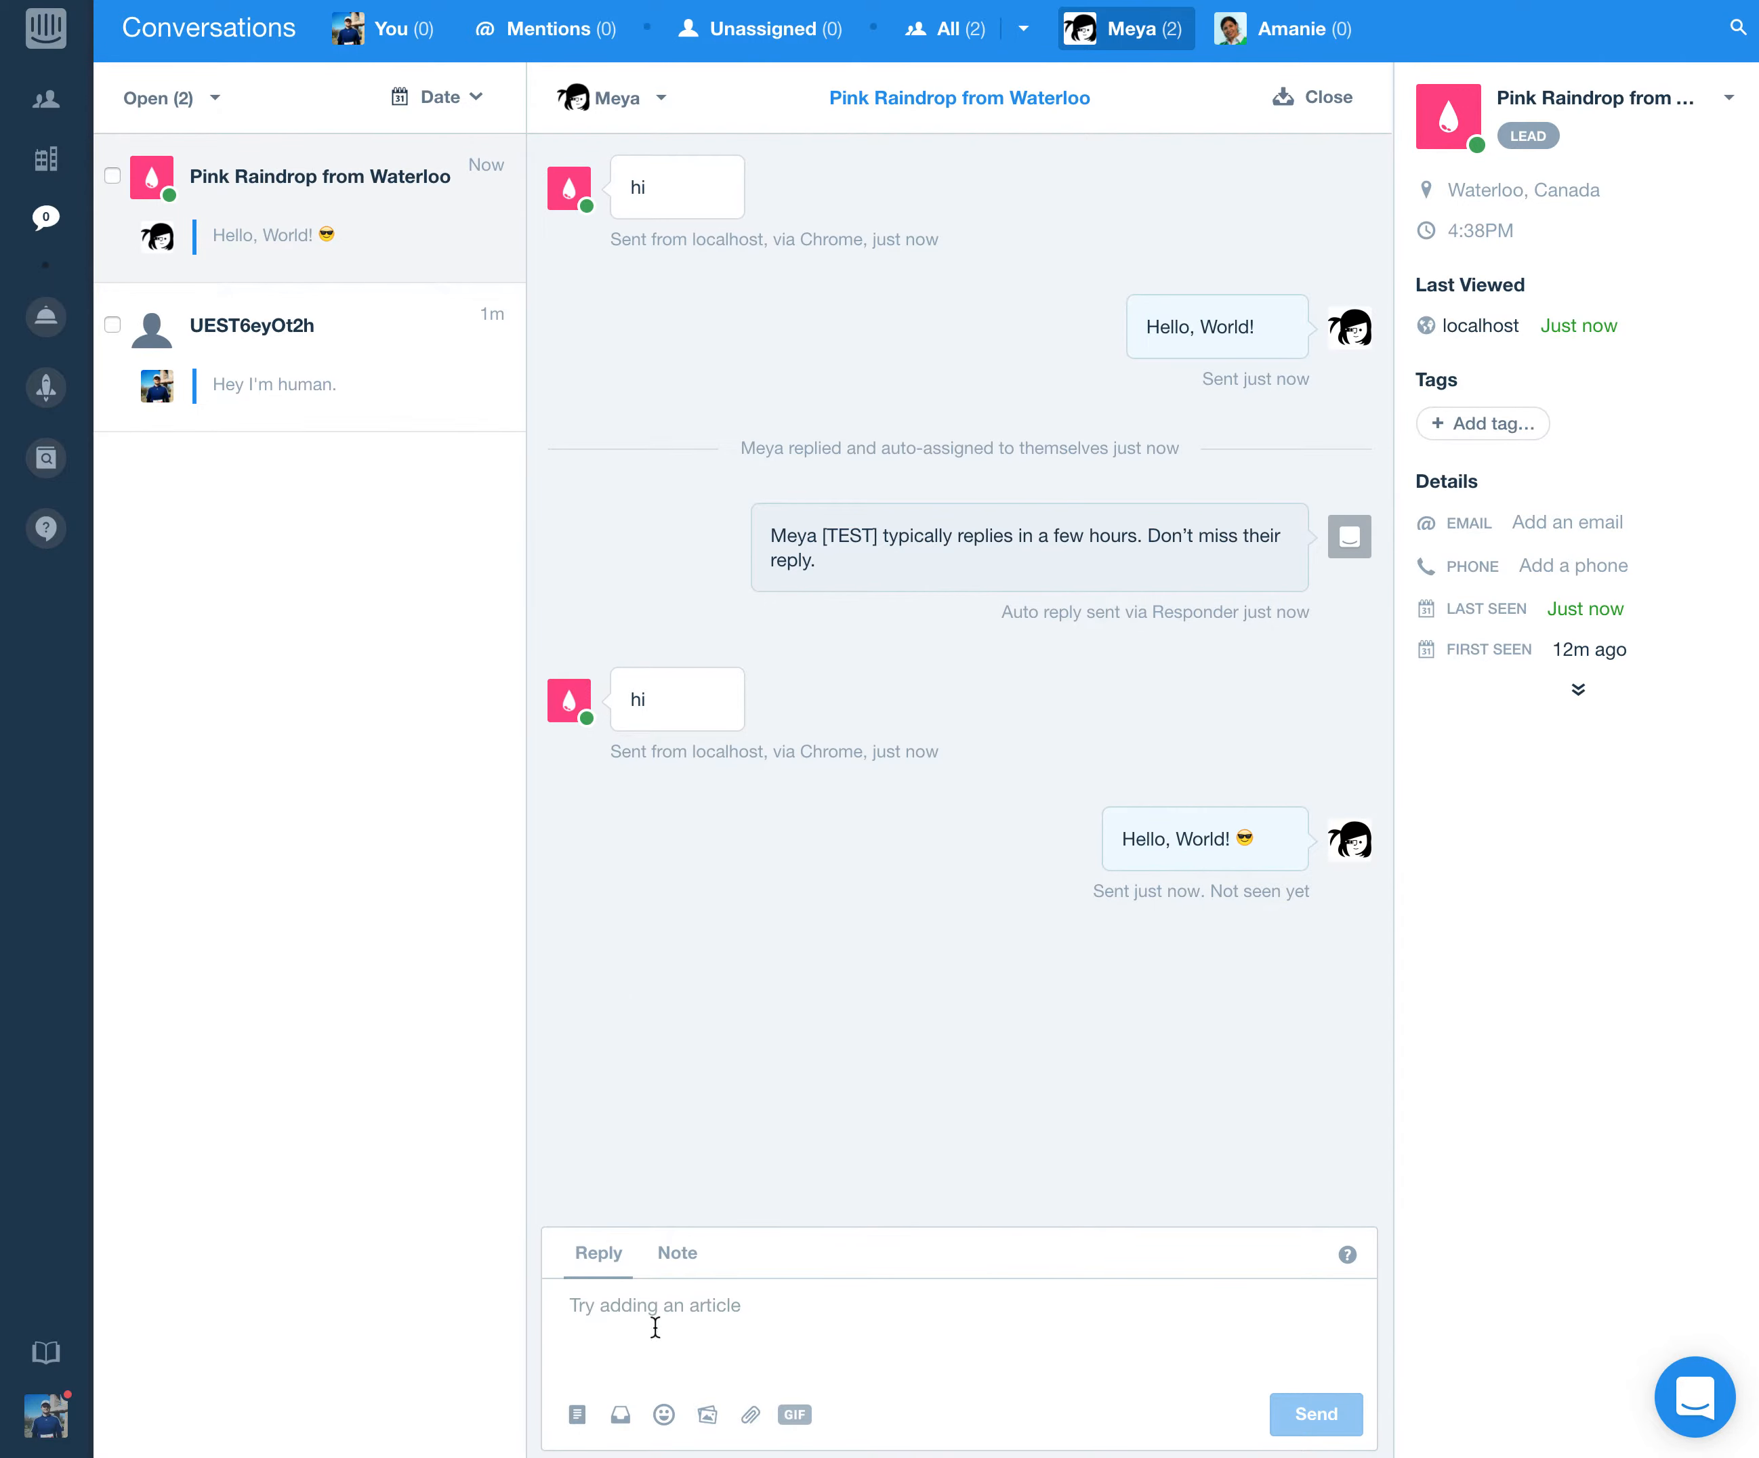
- Return to the bot studio, open the faq.yaml flow, and examine its answer state code
key("ctrl+Up")
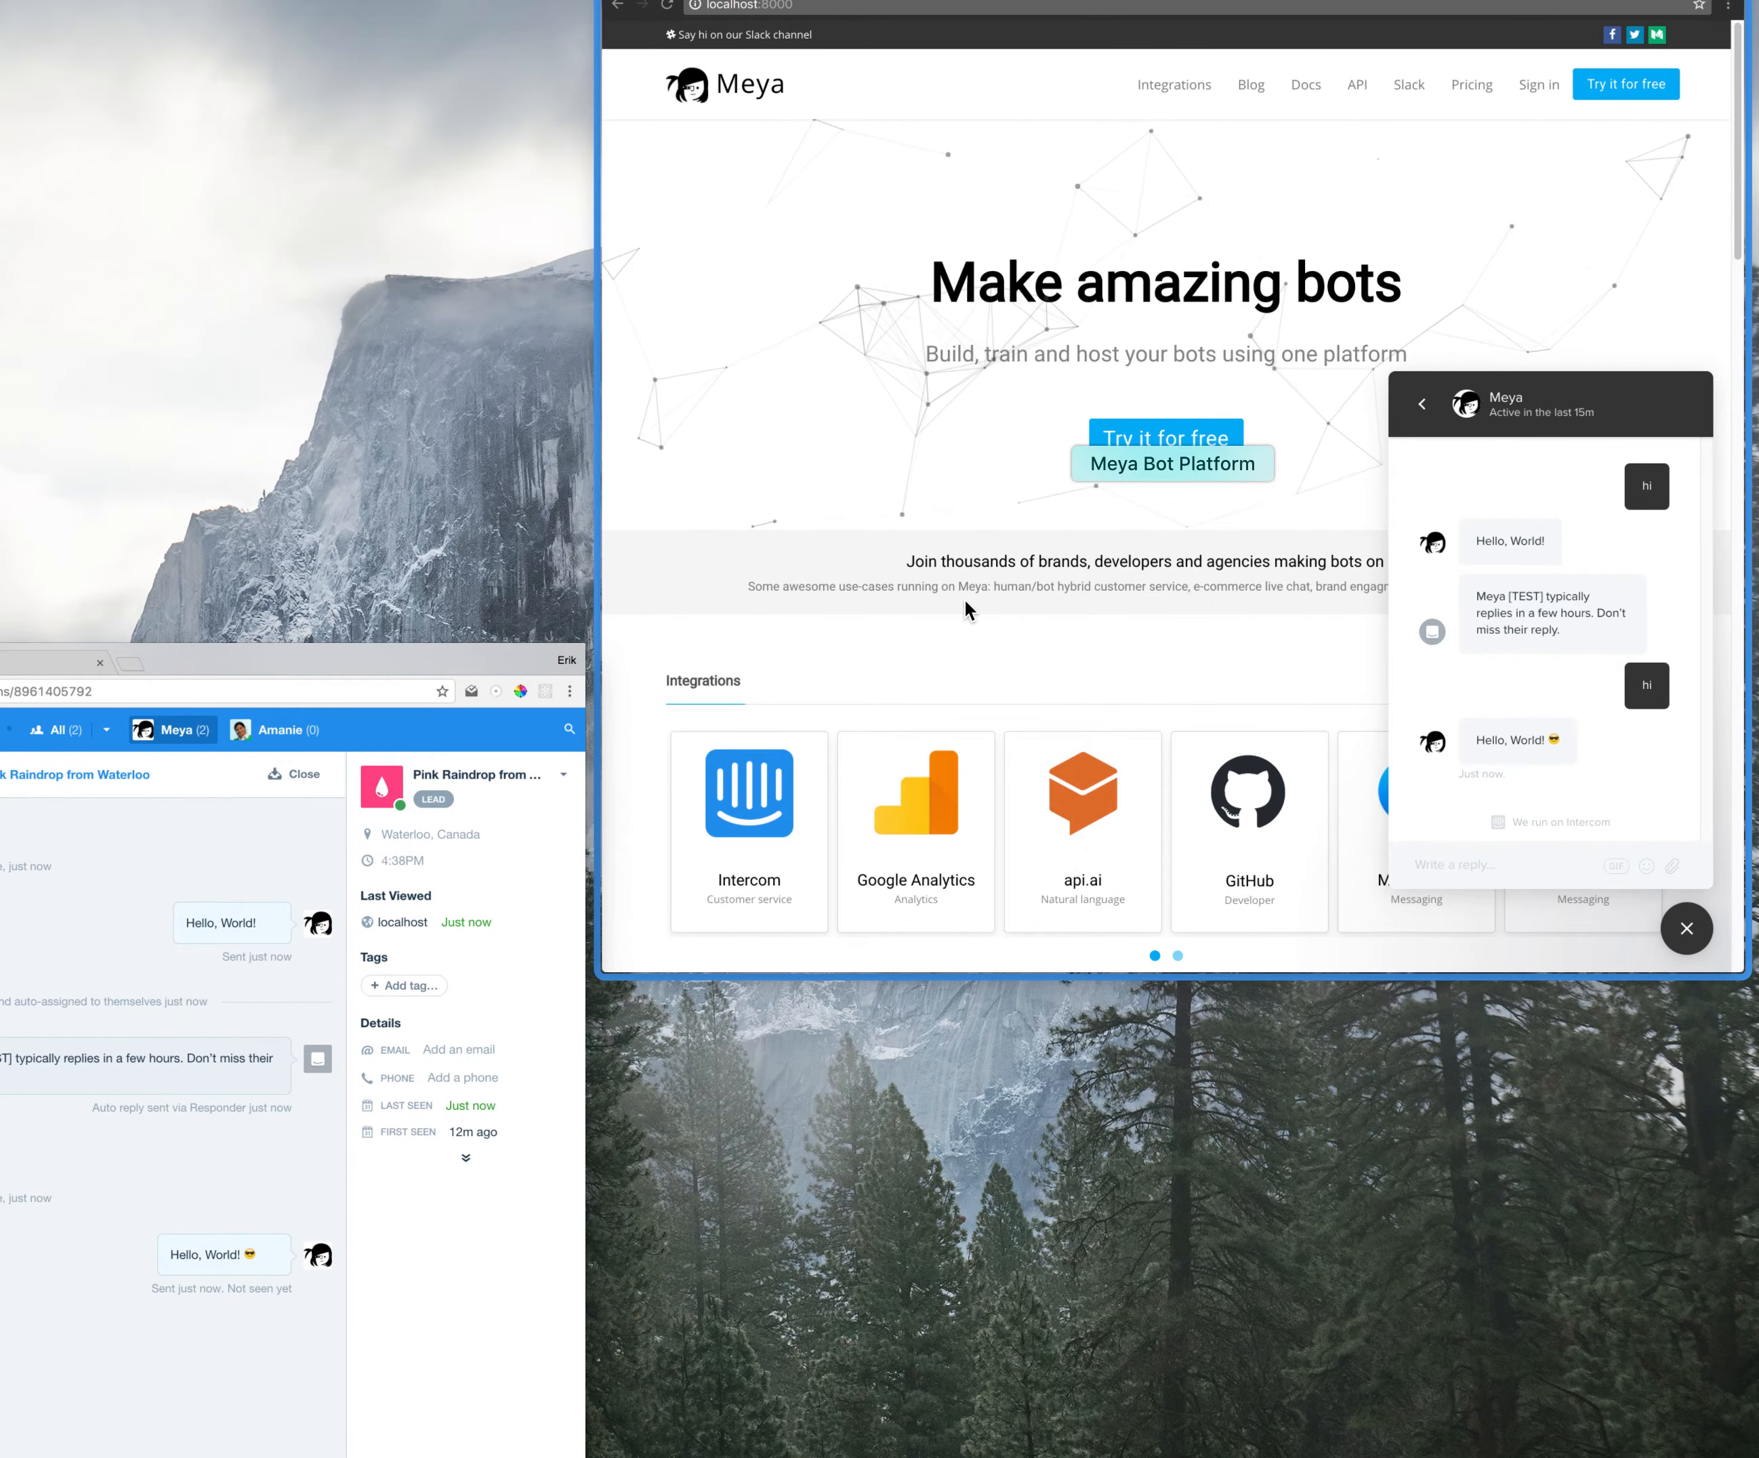
left_click(946, 573)
key("ctrl+Up")
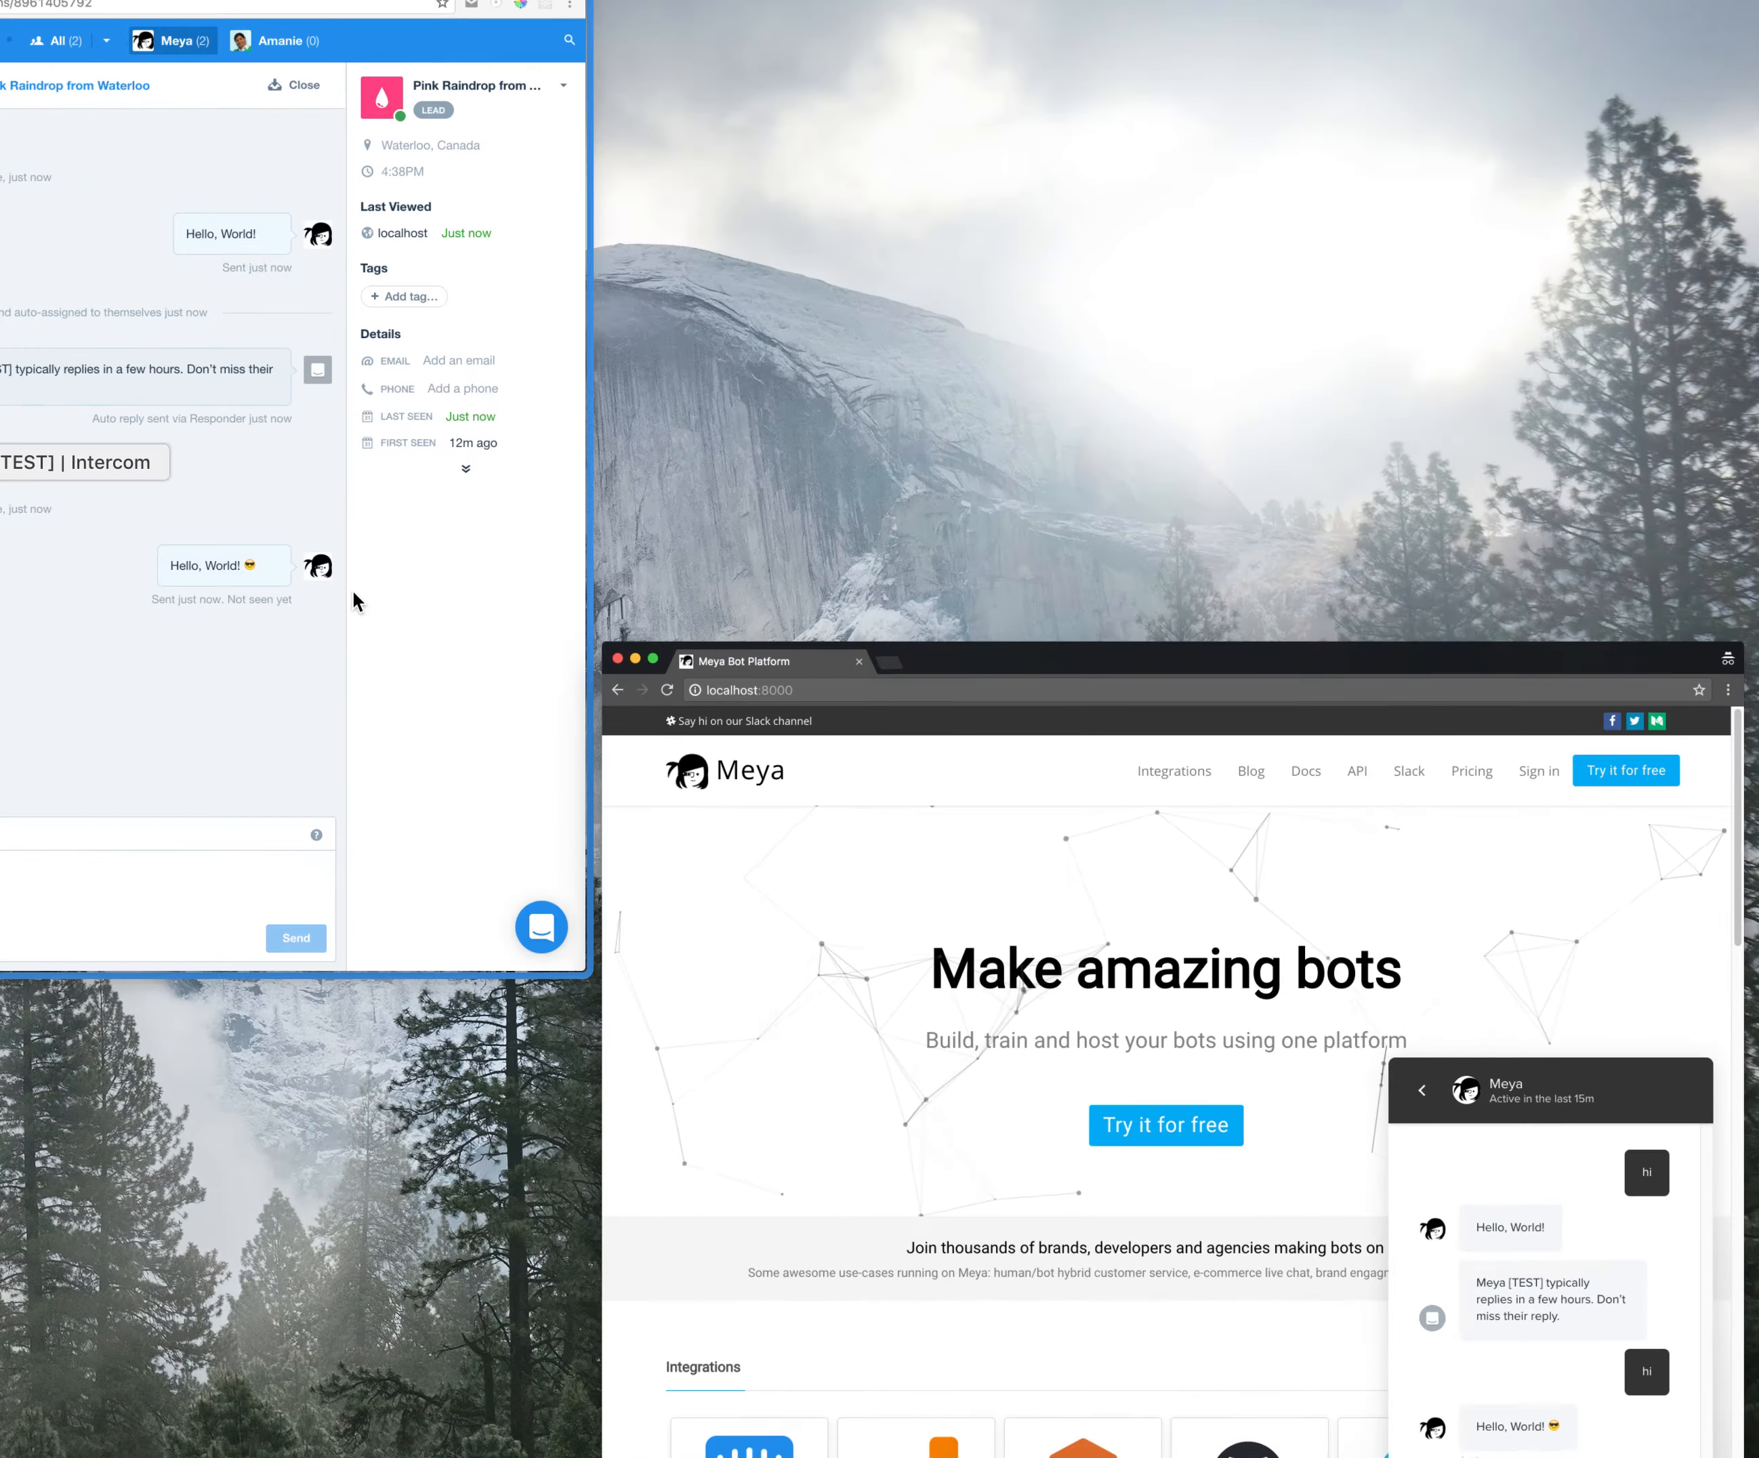
left_click(356, 591)
left_click(375, 1)
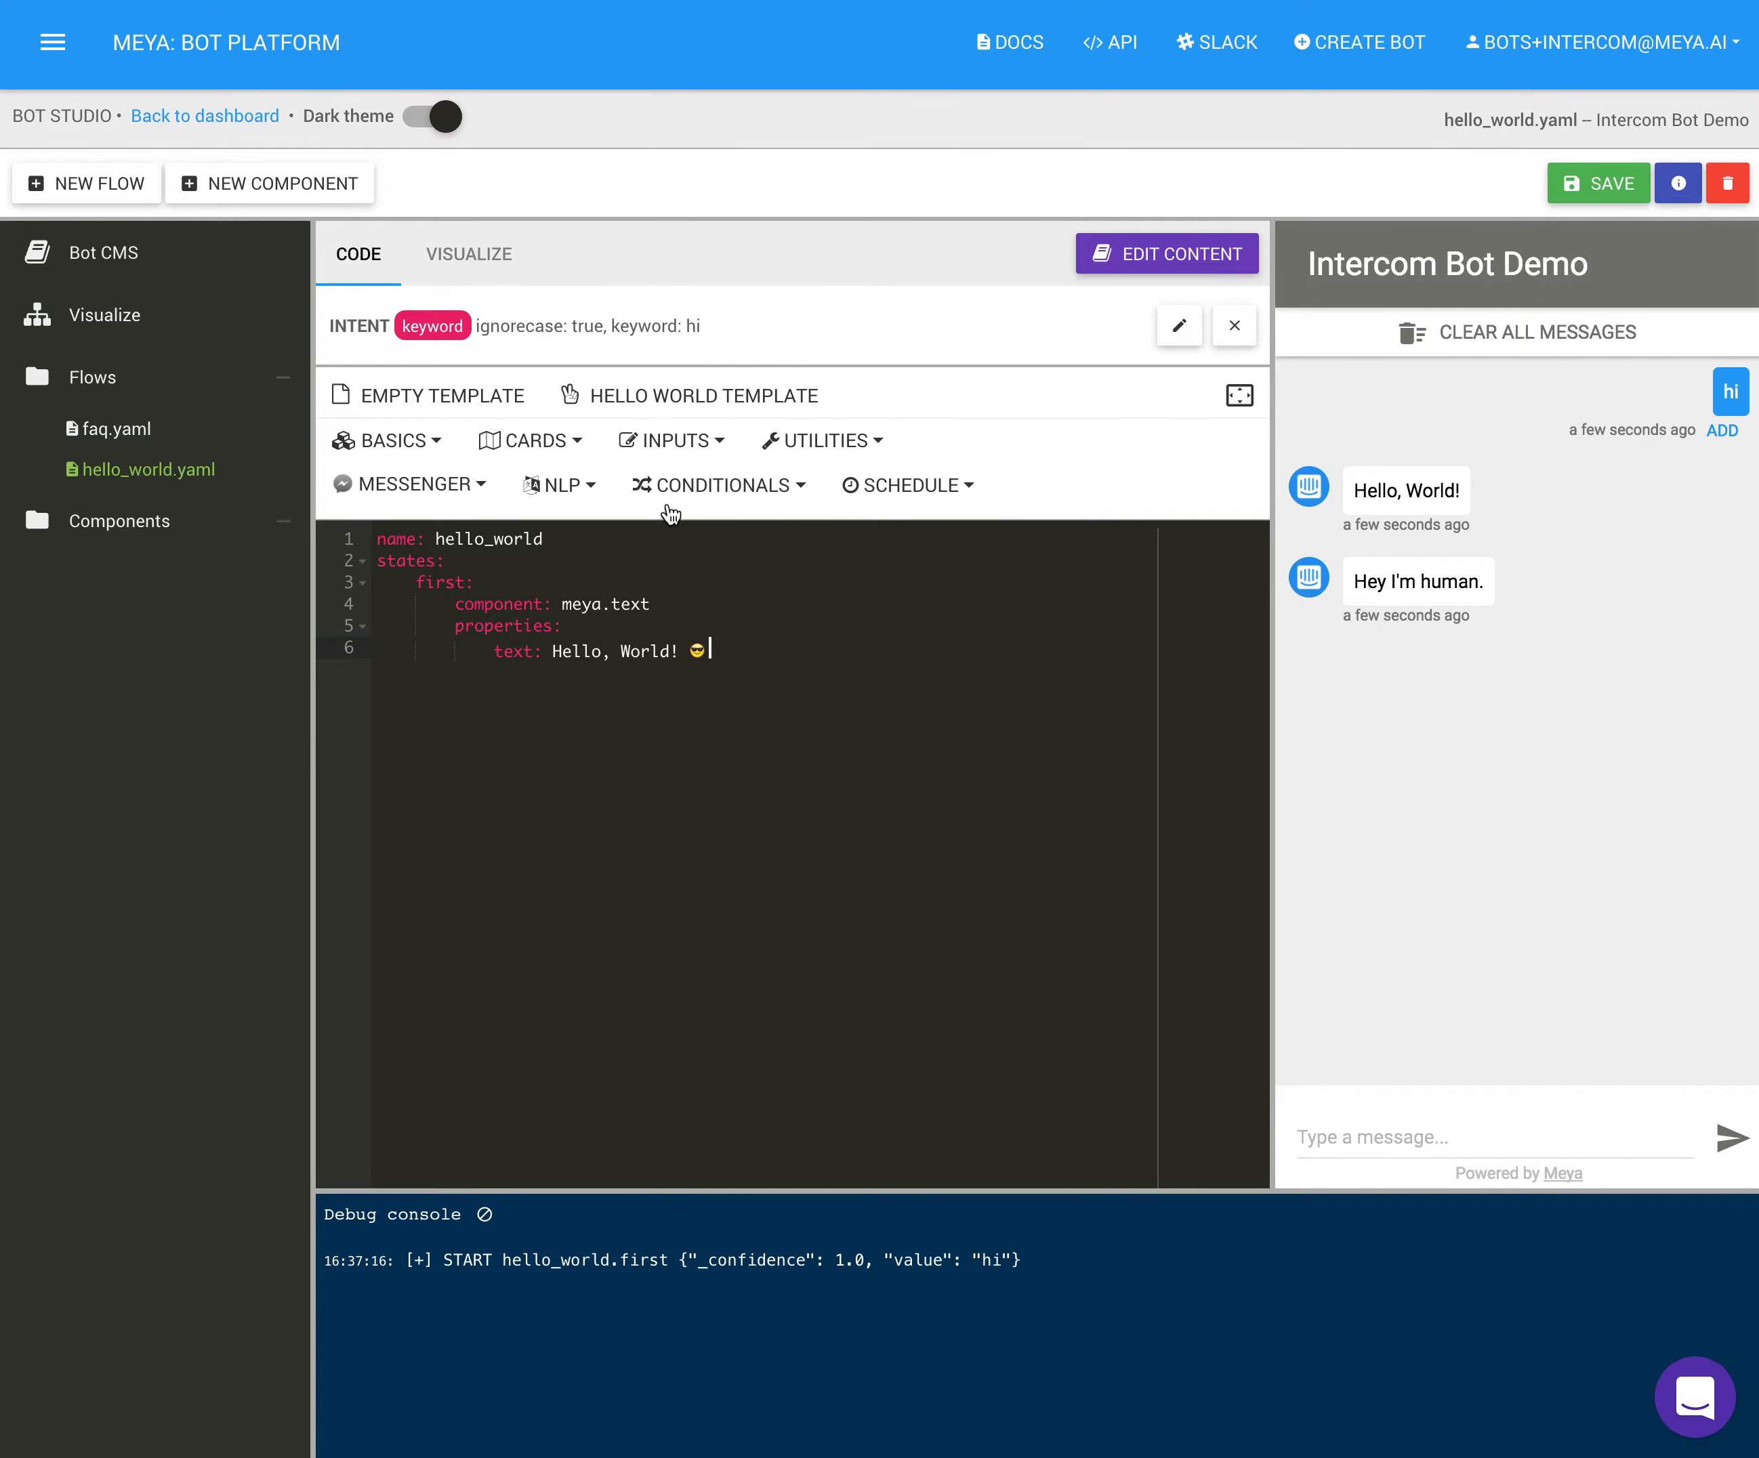
left_click(130, 438)
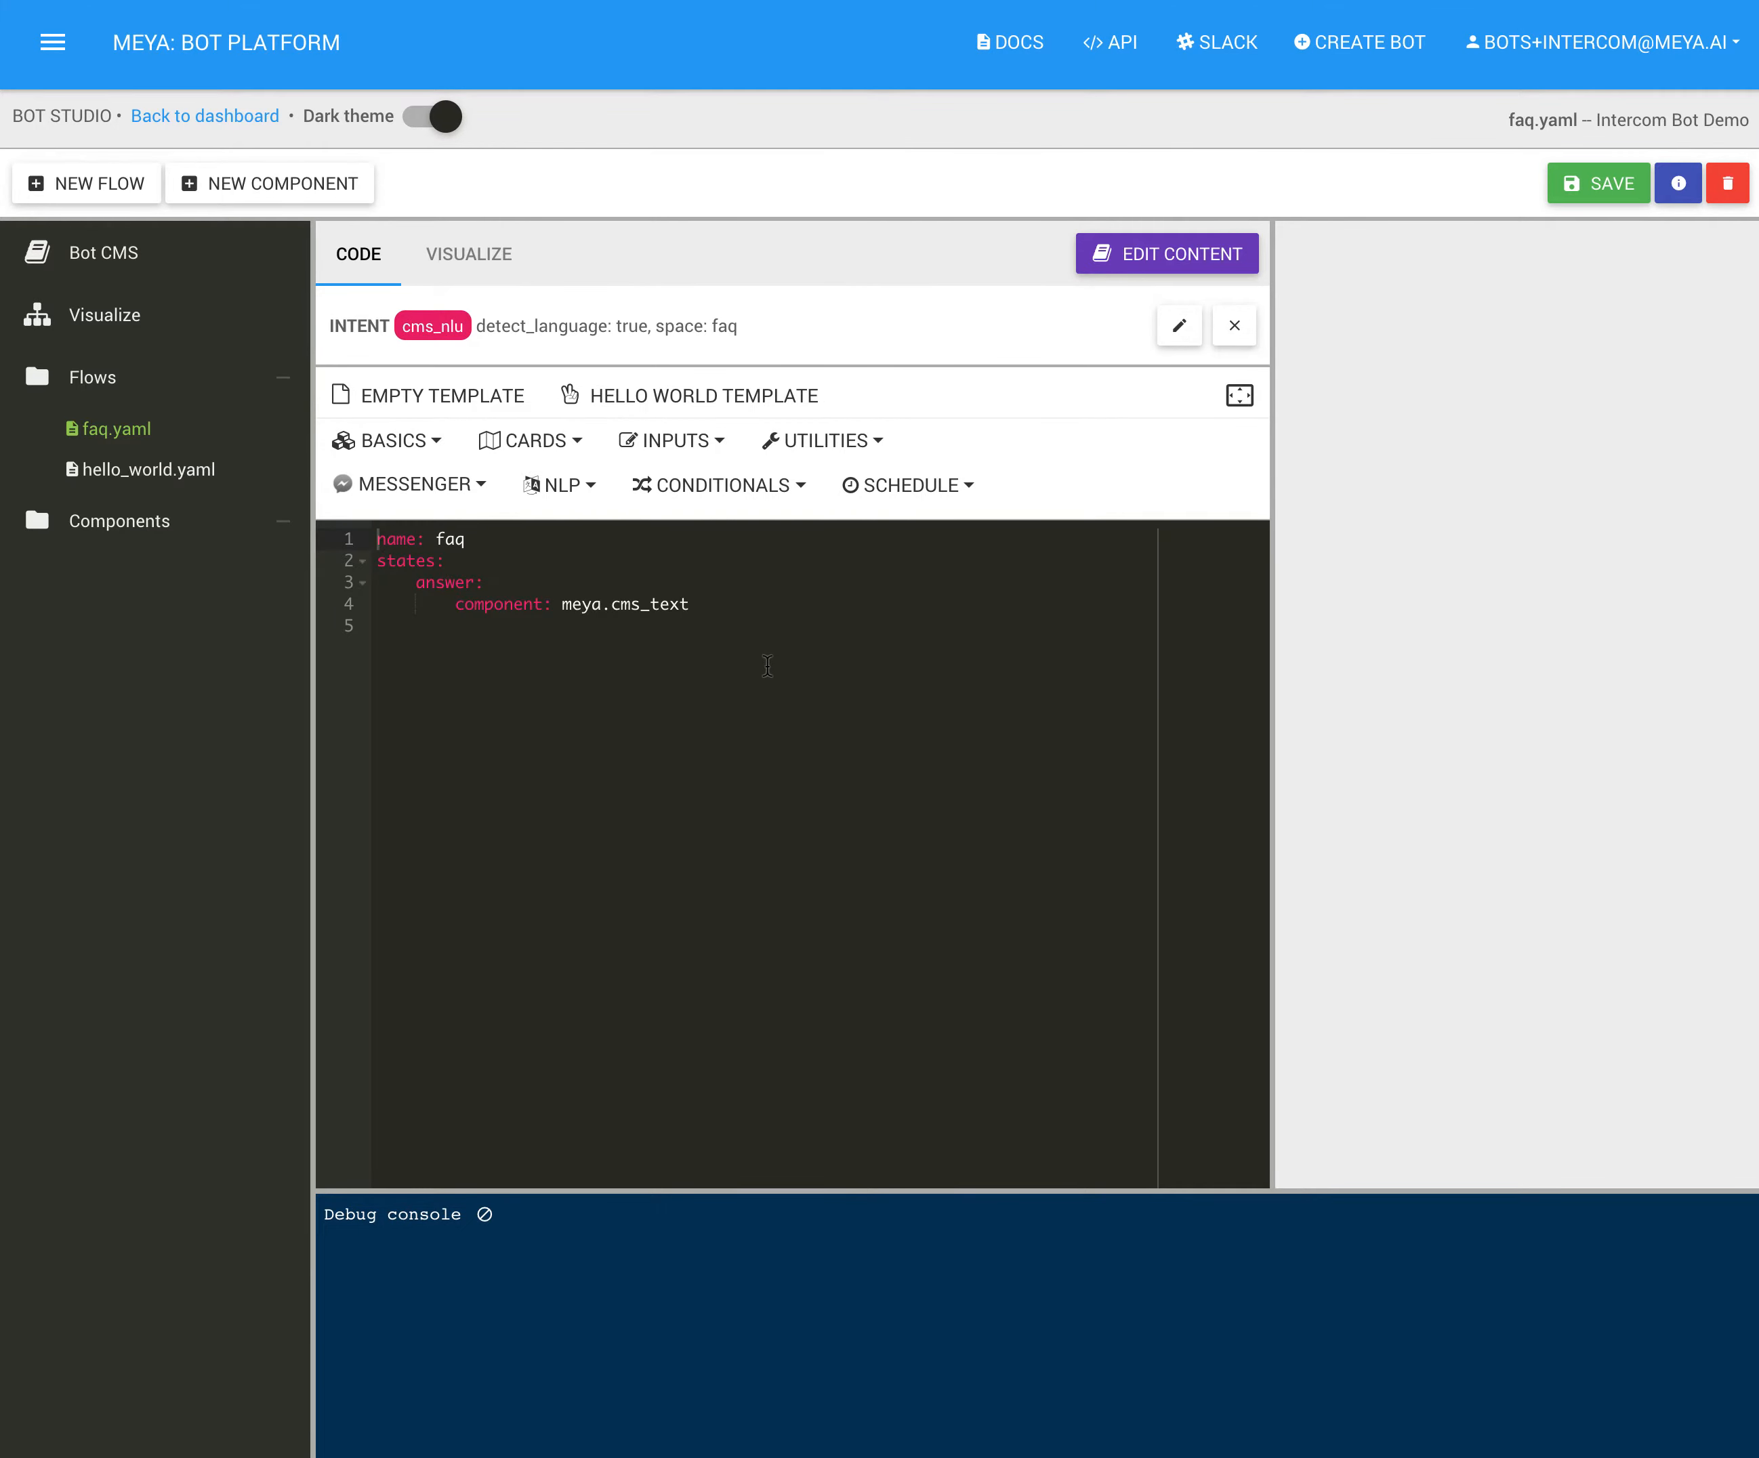
left_click_drag(423, 562, 371, 542)
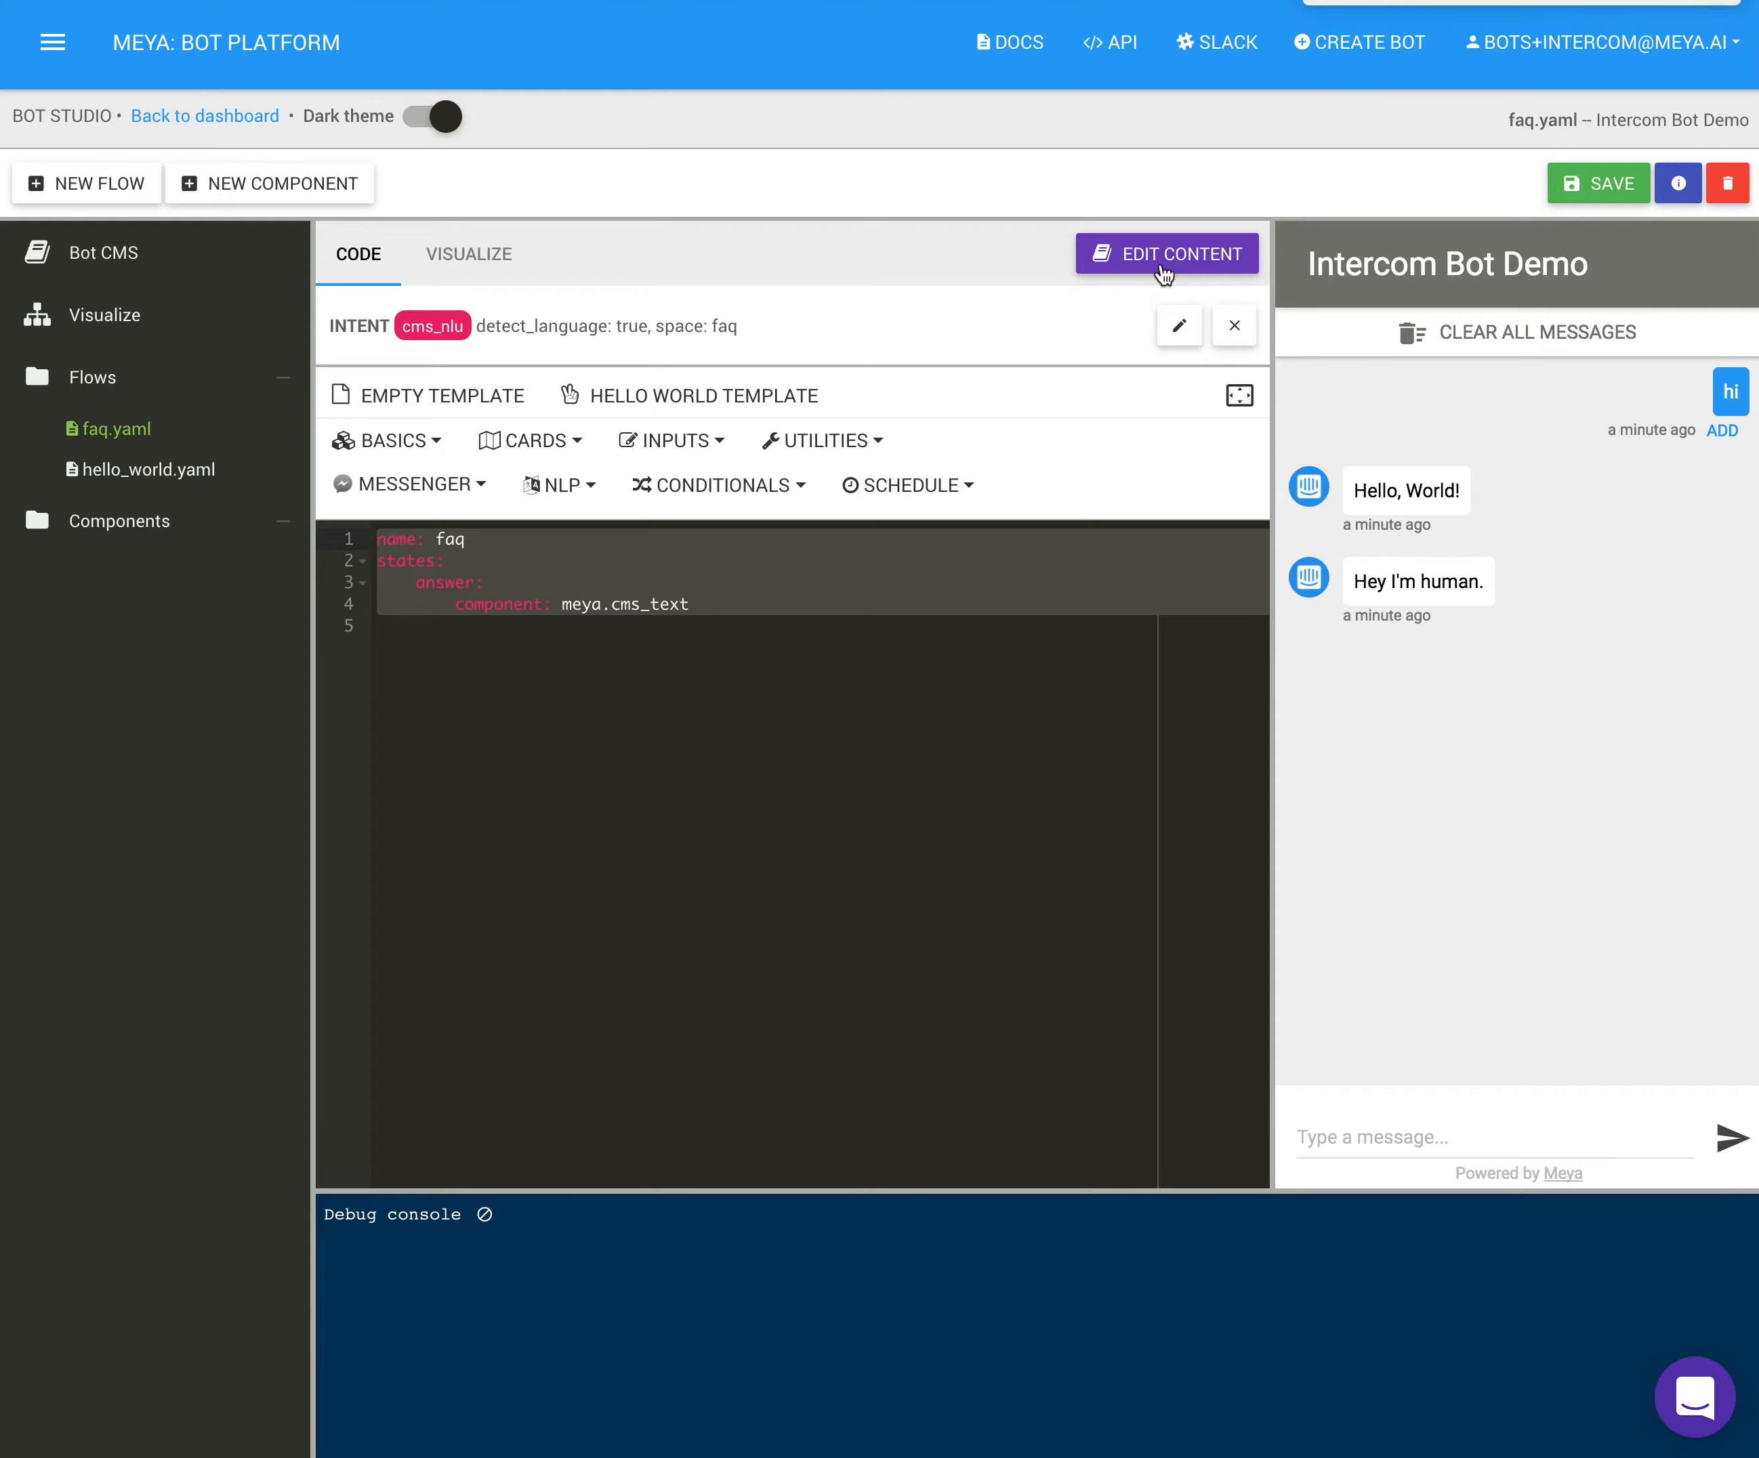
- Open the faq flow's content and look through the input phrasings of the faq.pricing entries
left_click(1164, 274)
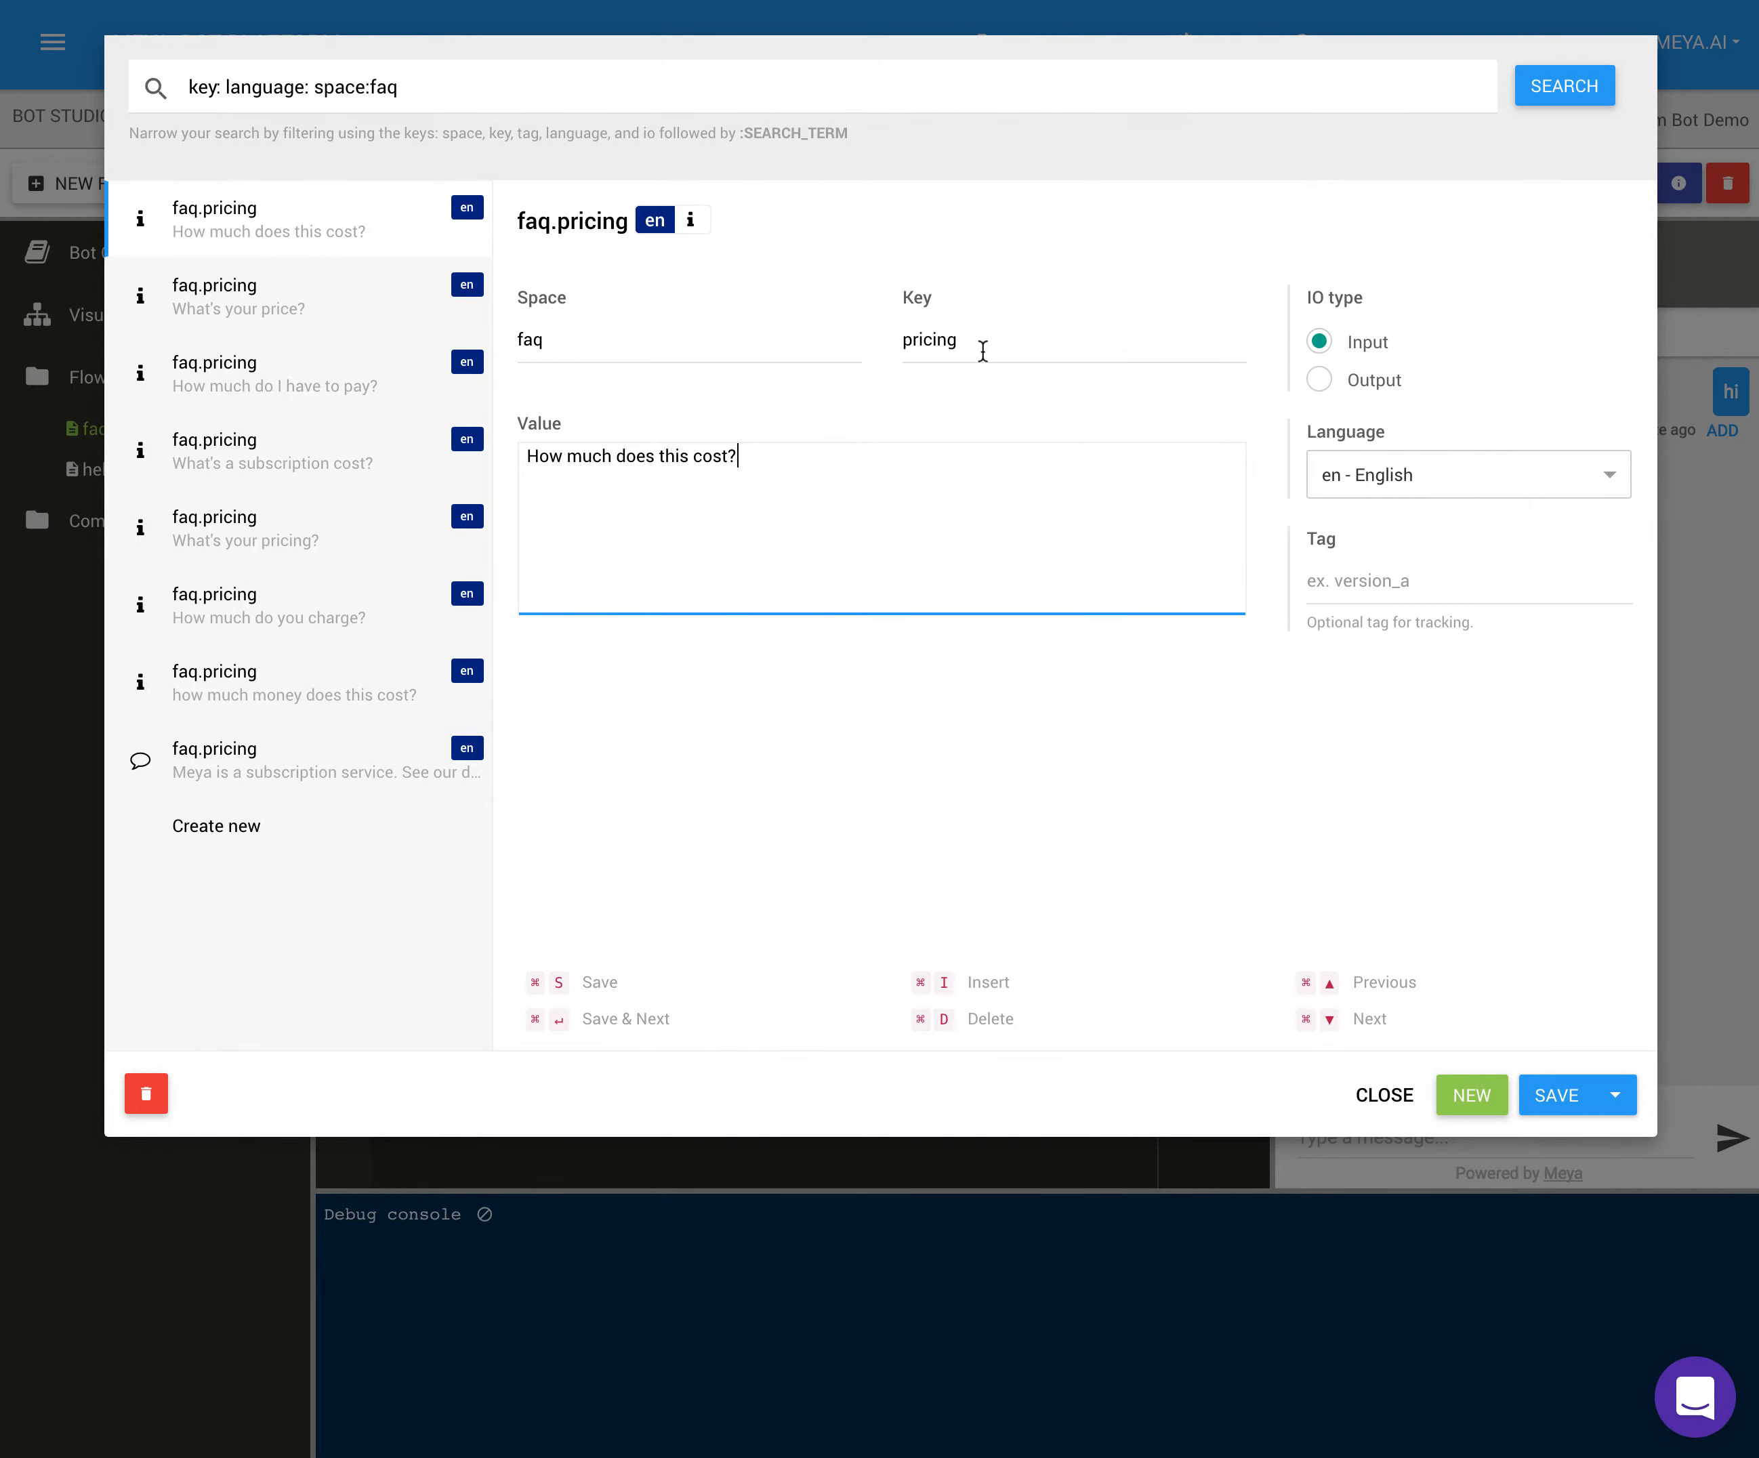
left_click(141, 302)
left_click(210, 378)
left_click(235, 470)
left_click(239, 538)
left_click(239, 626)
left_click(249, 699)
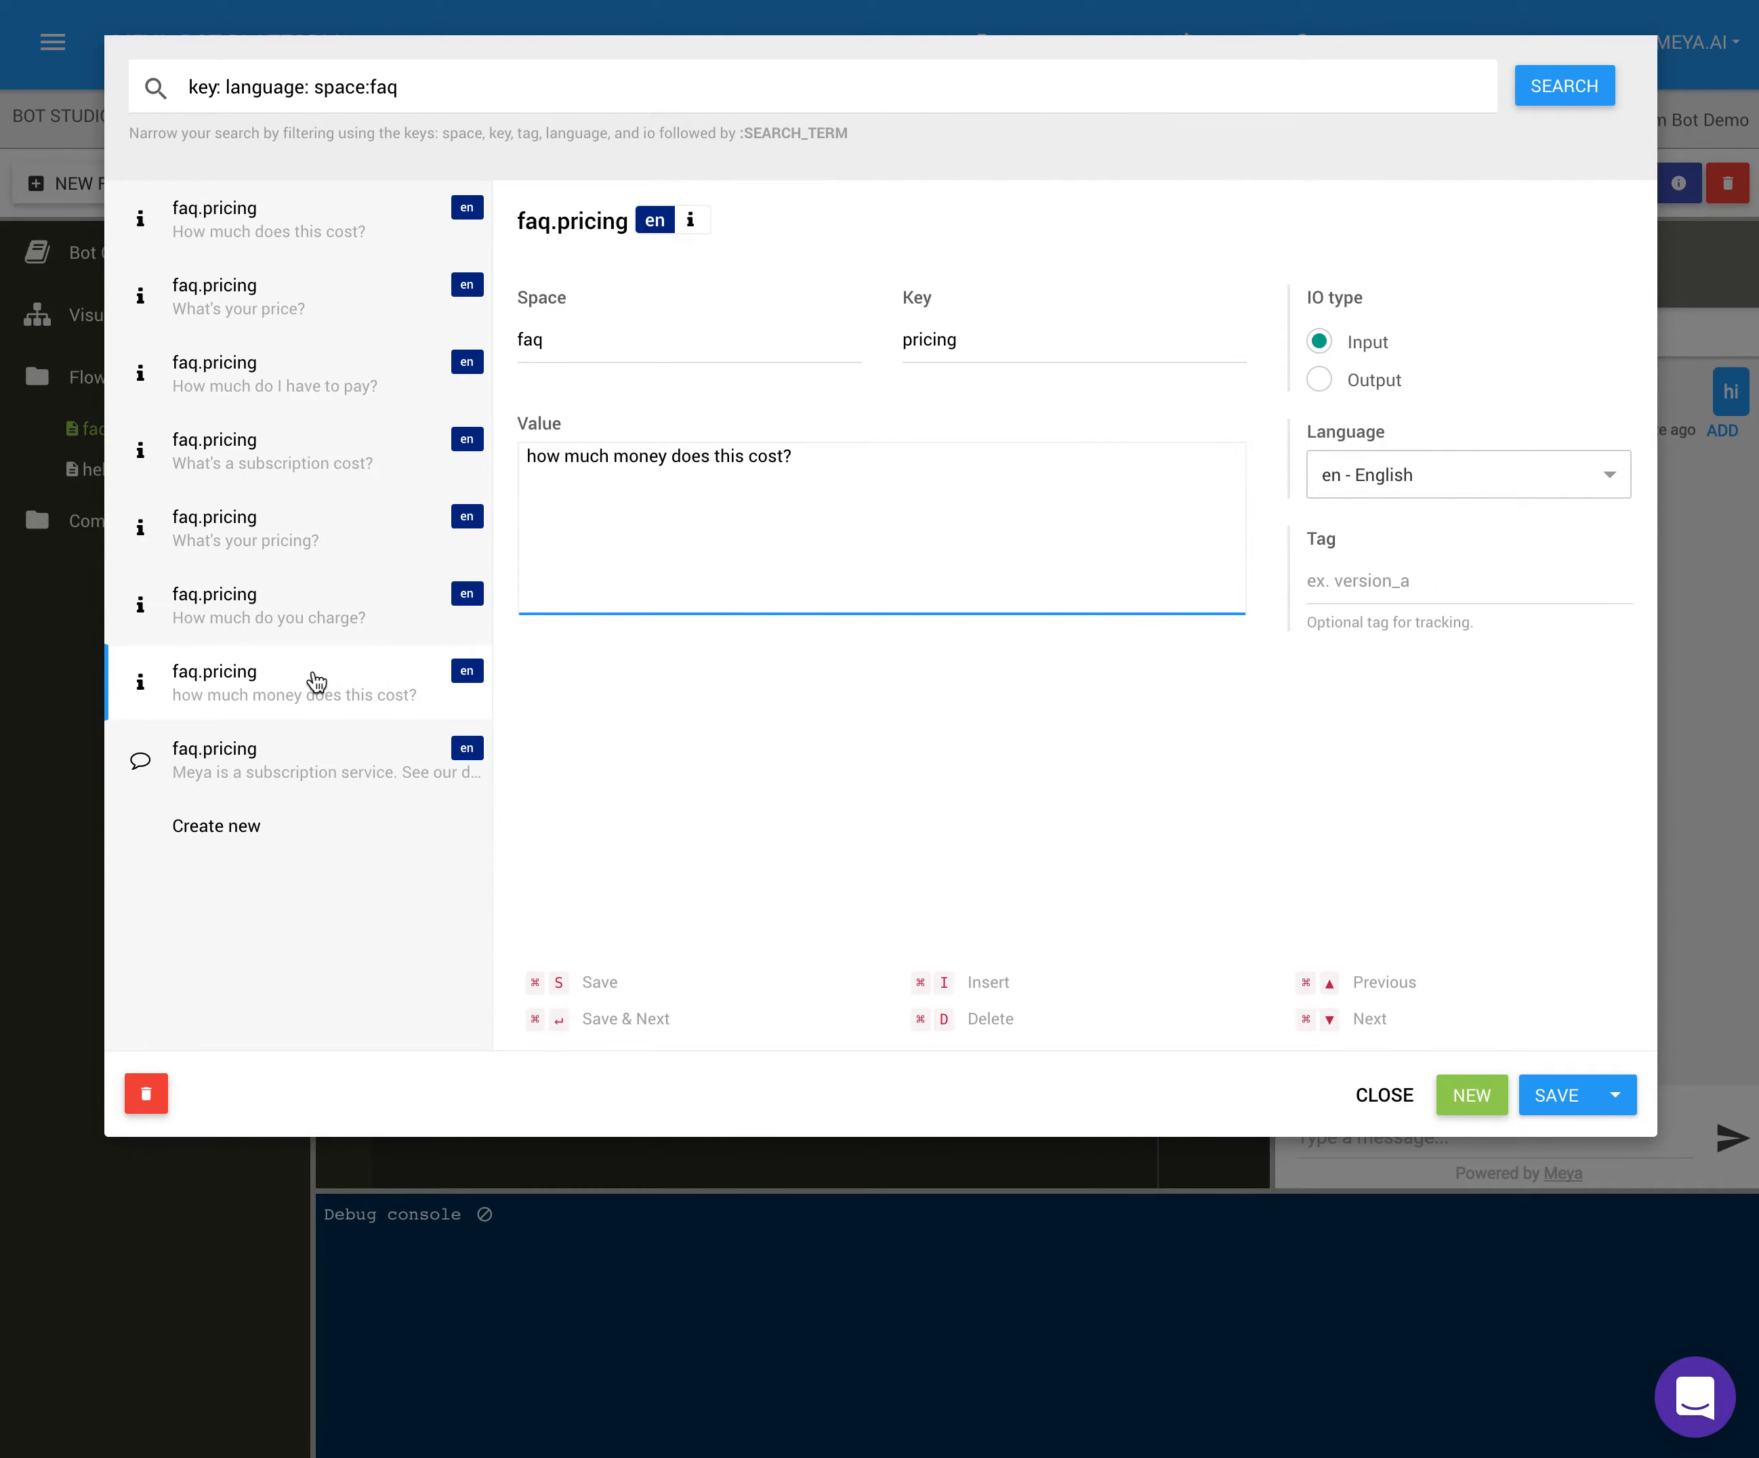
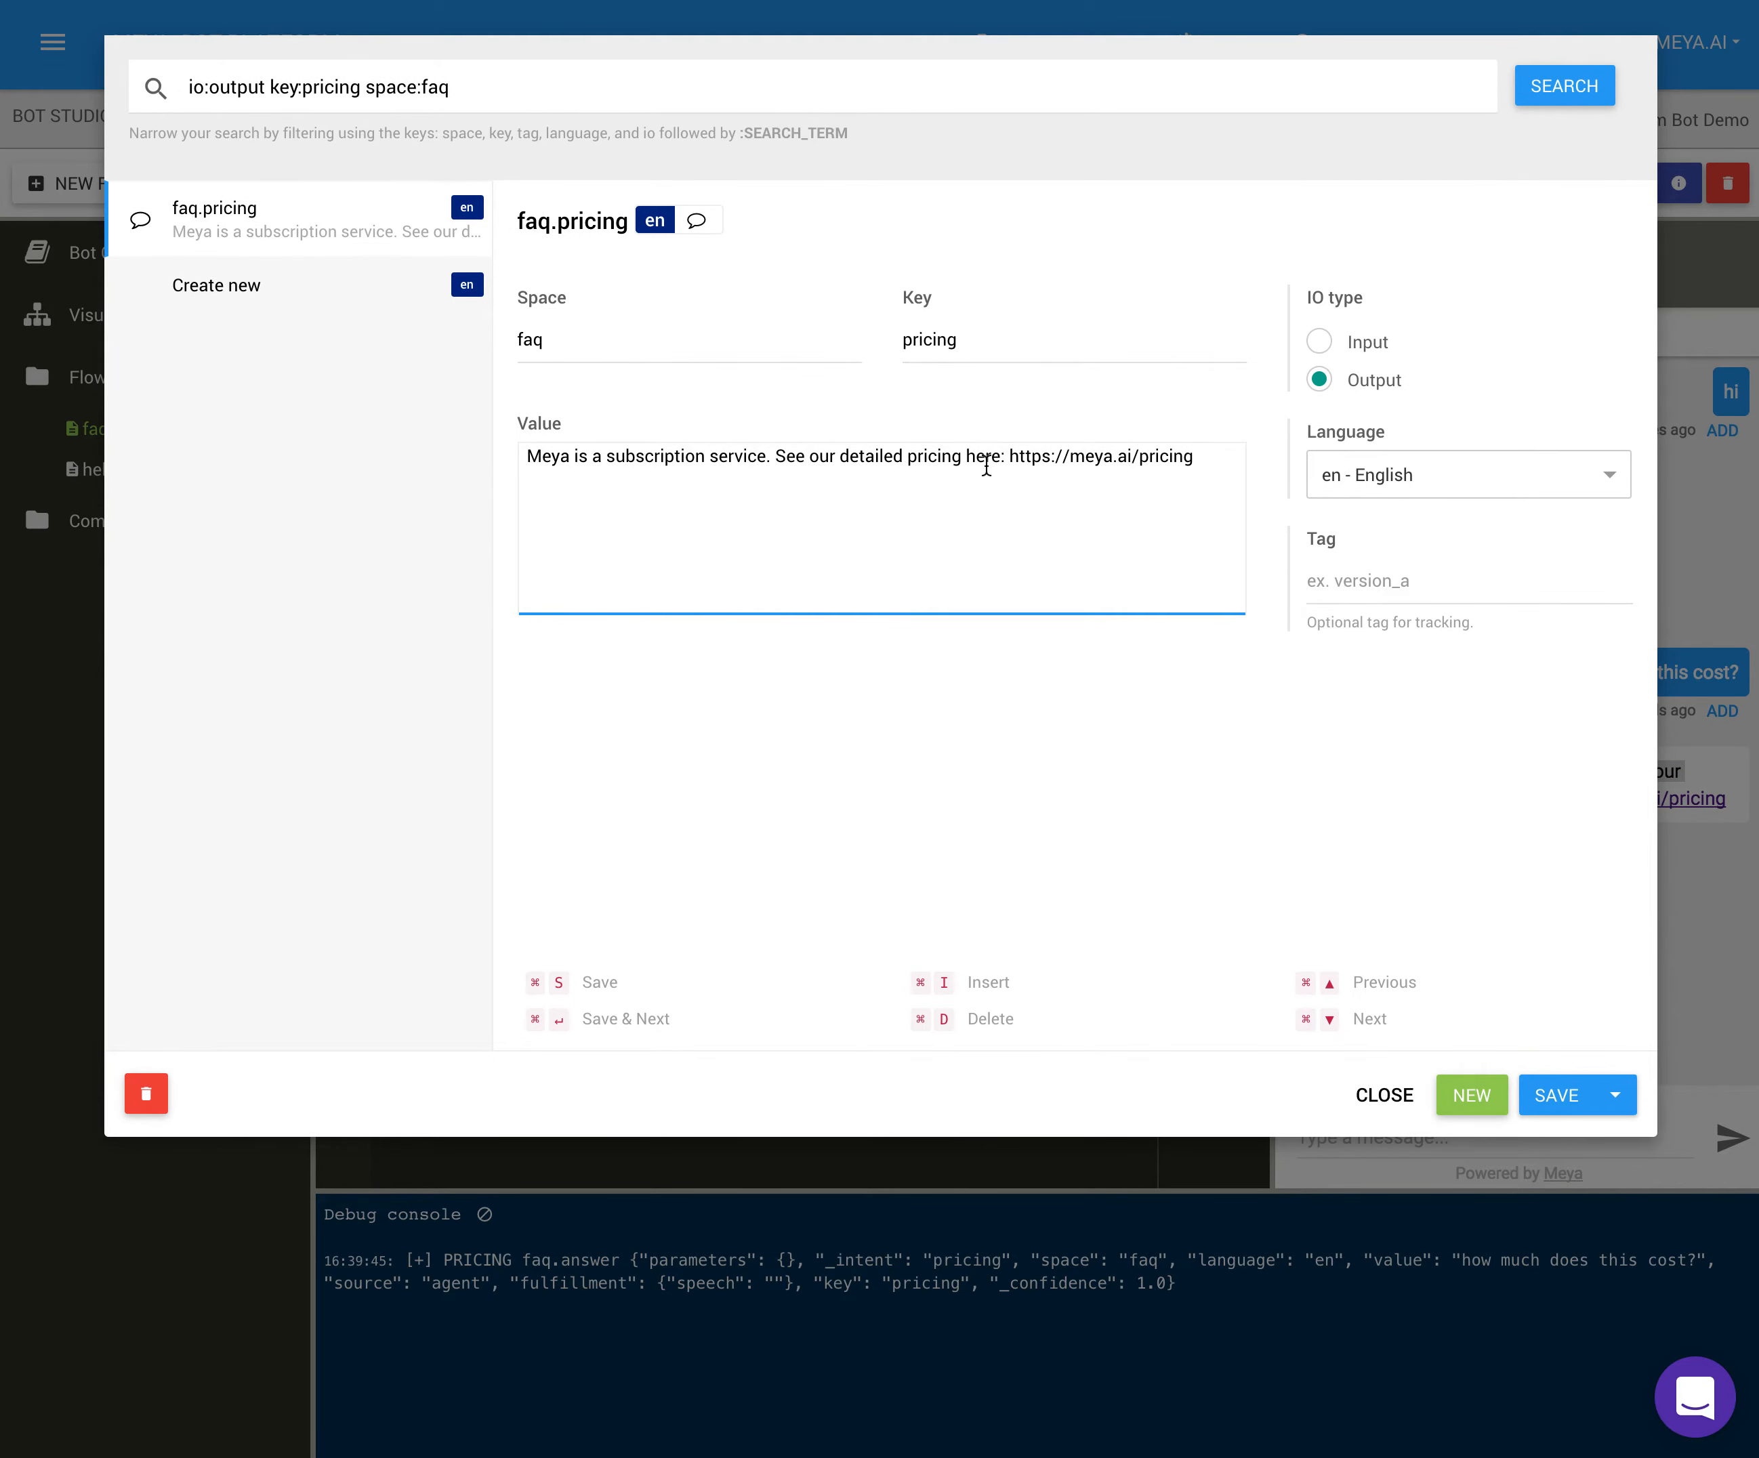
- Edit the faq.pricing output text by removing the colon after "here" and adding a 💰 emoji at the start, save it, and close the content editor
key("Delete")
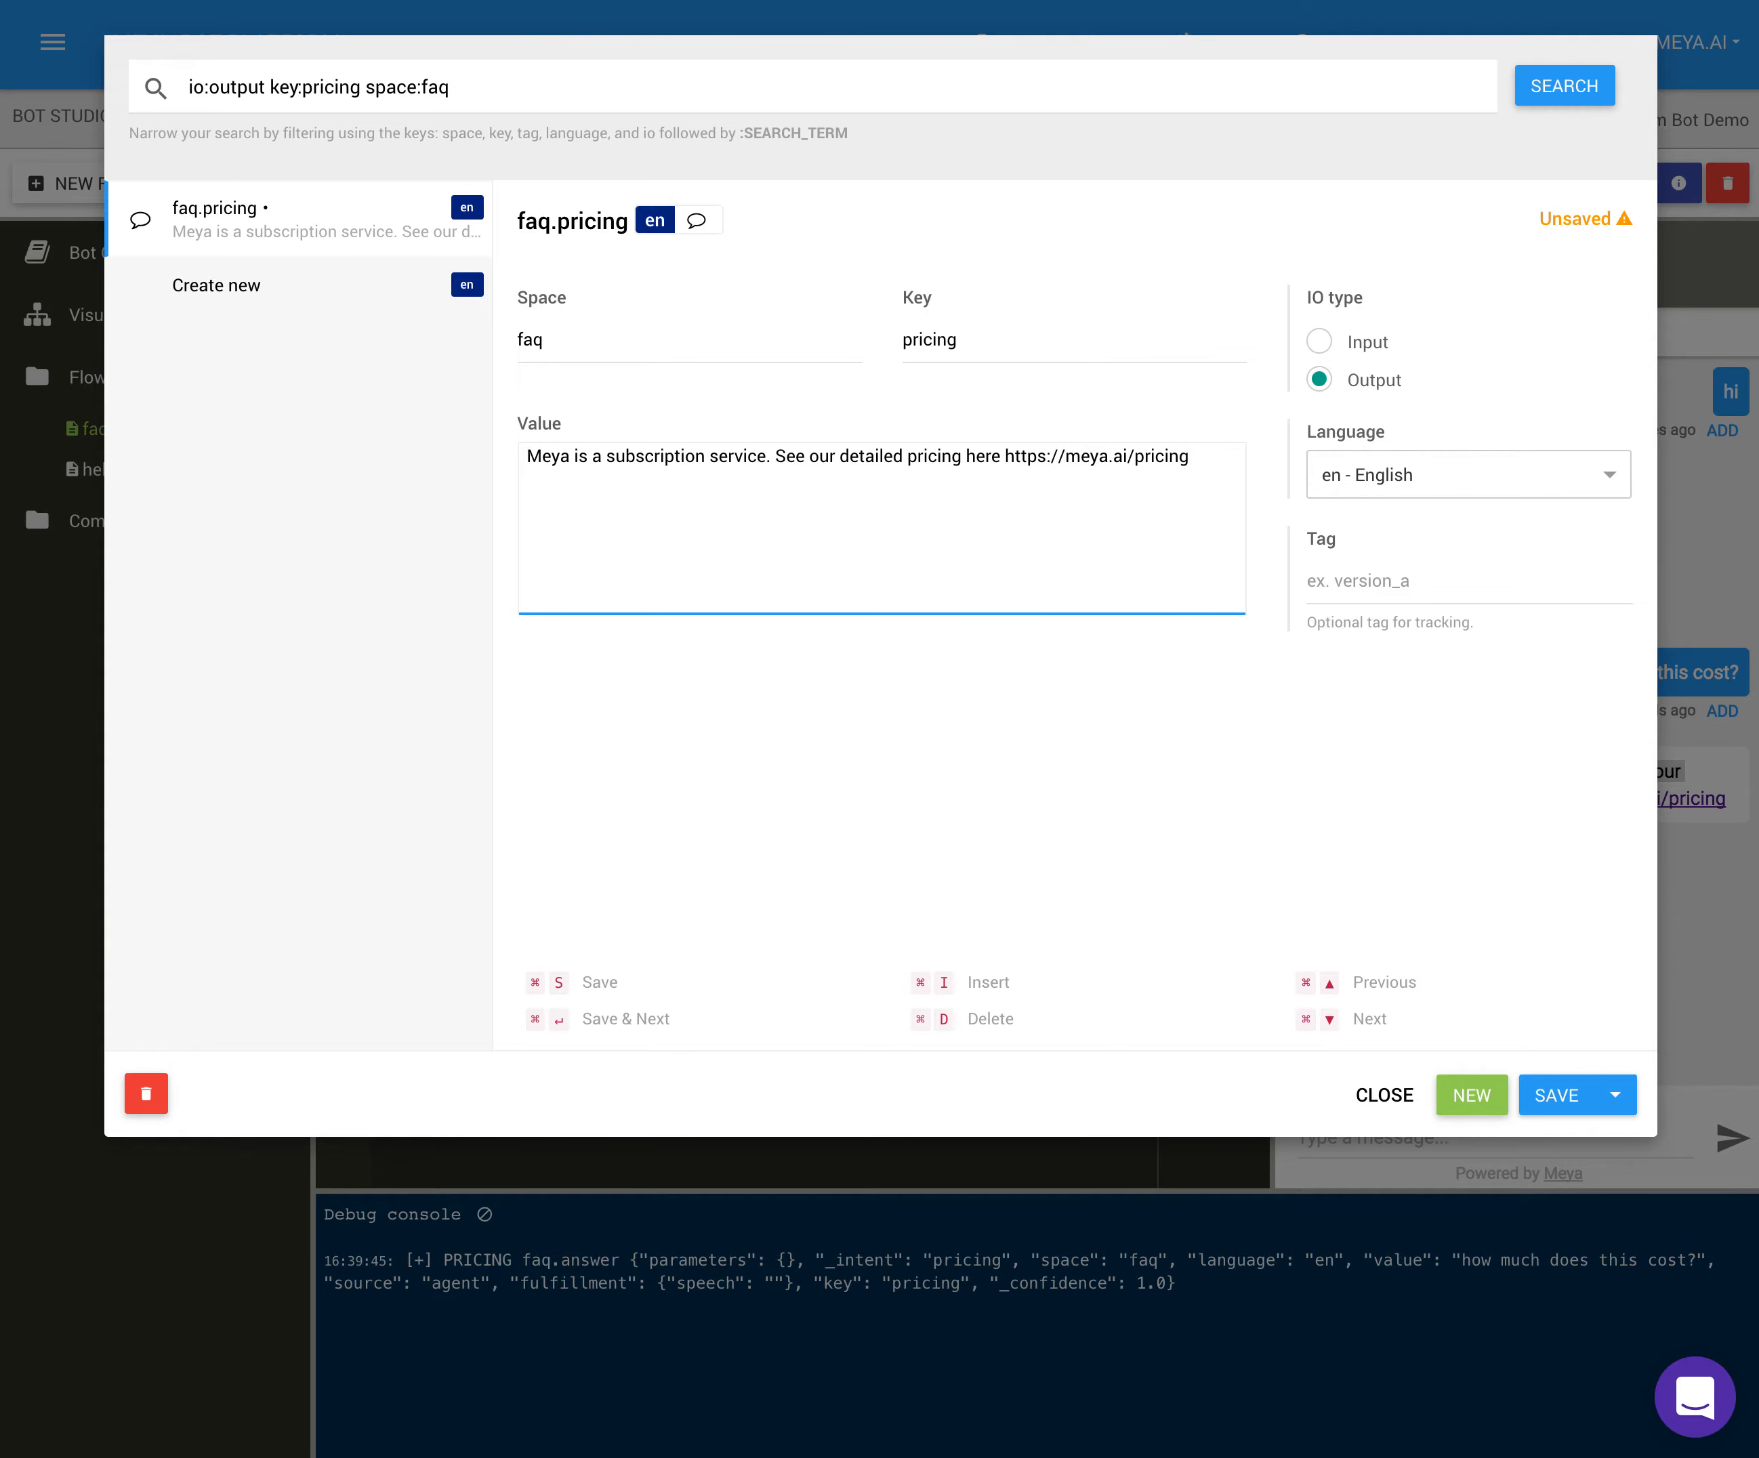
key("ctrl+super+space")
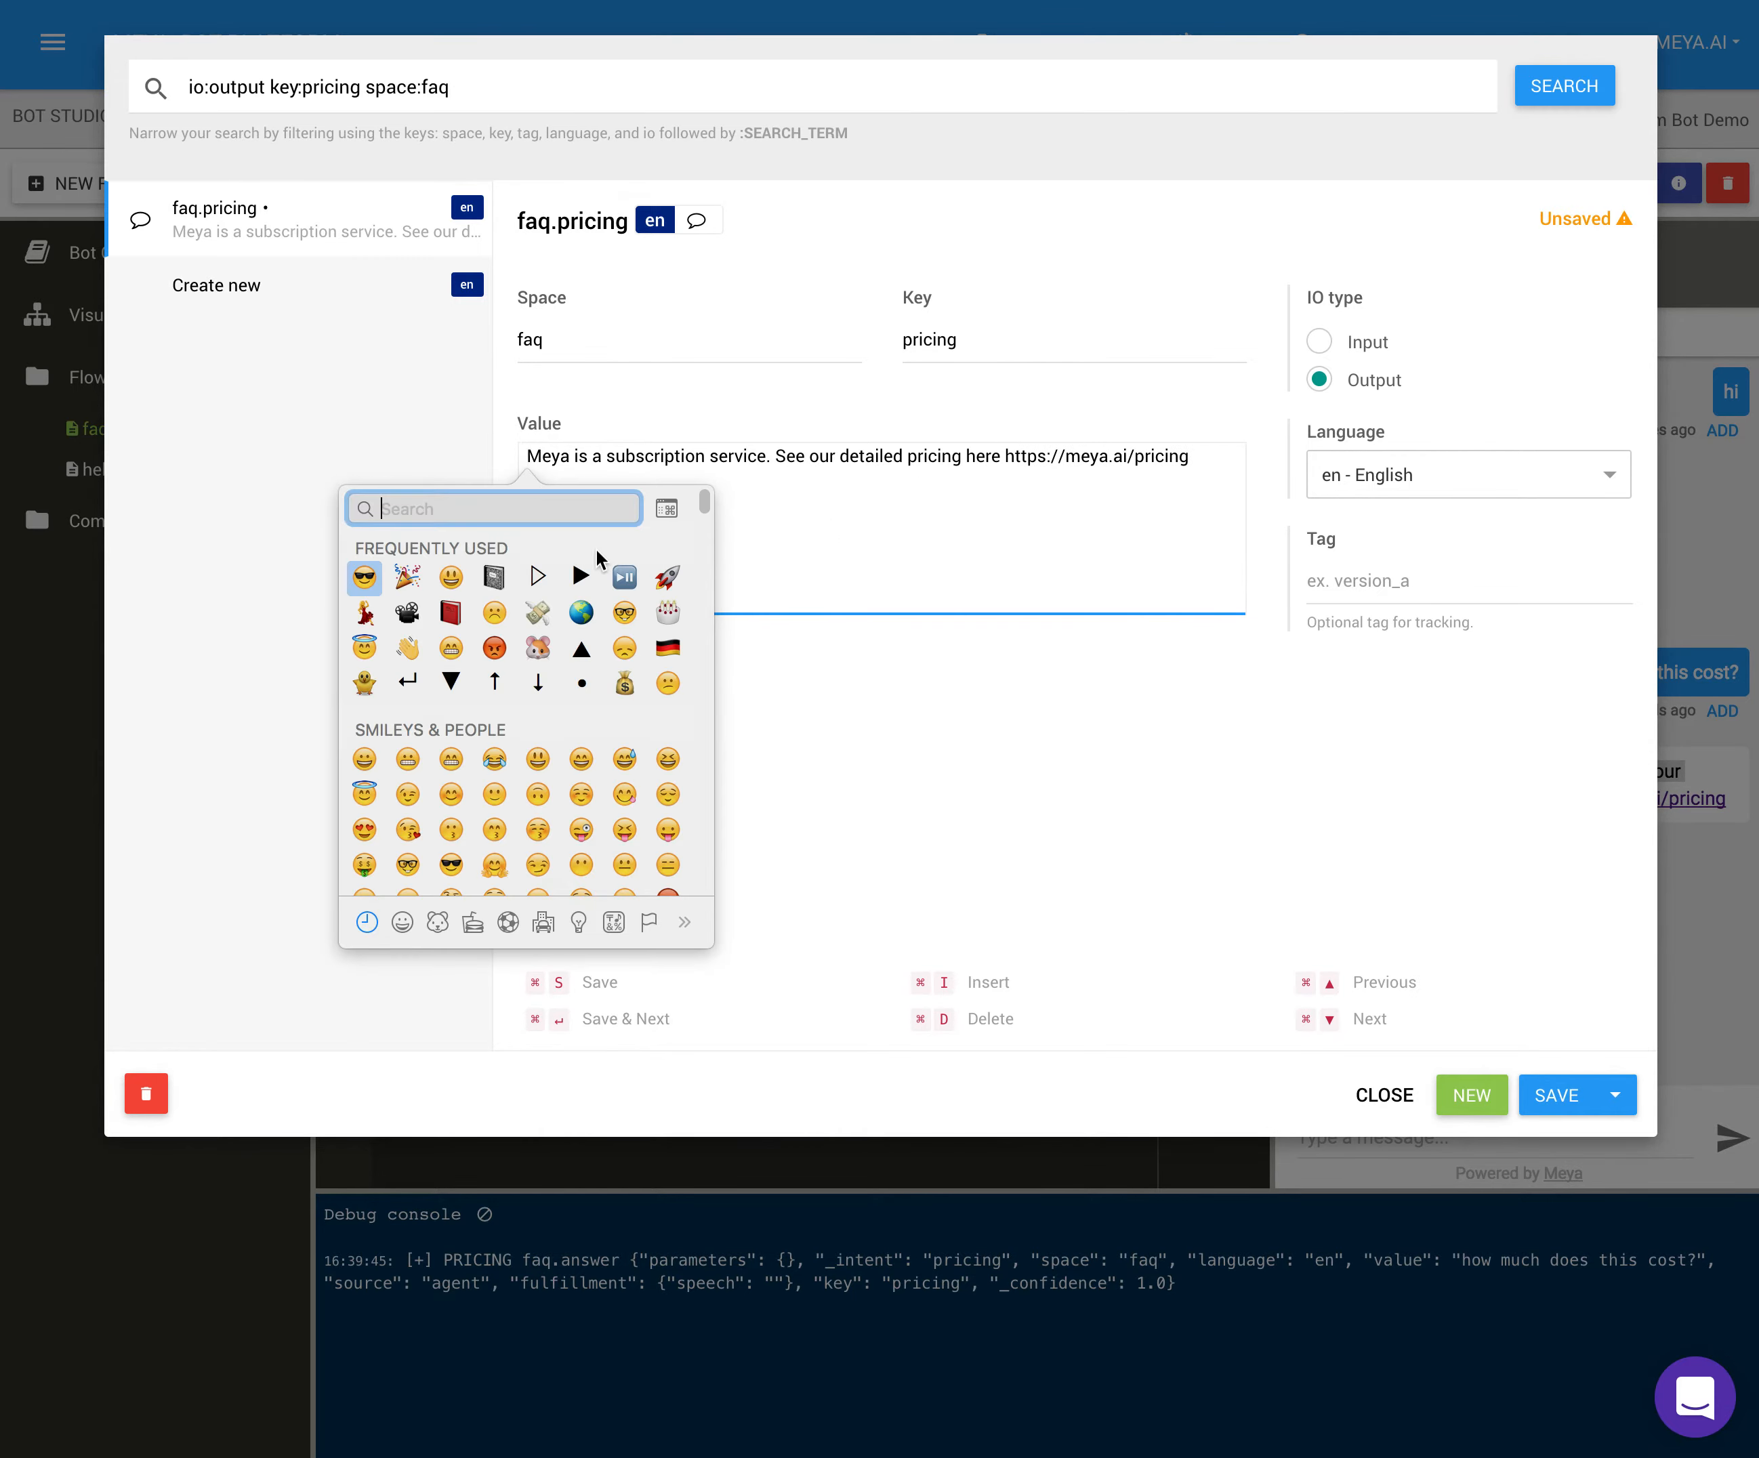
left_click(621, 684)
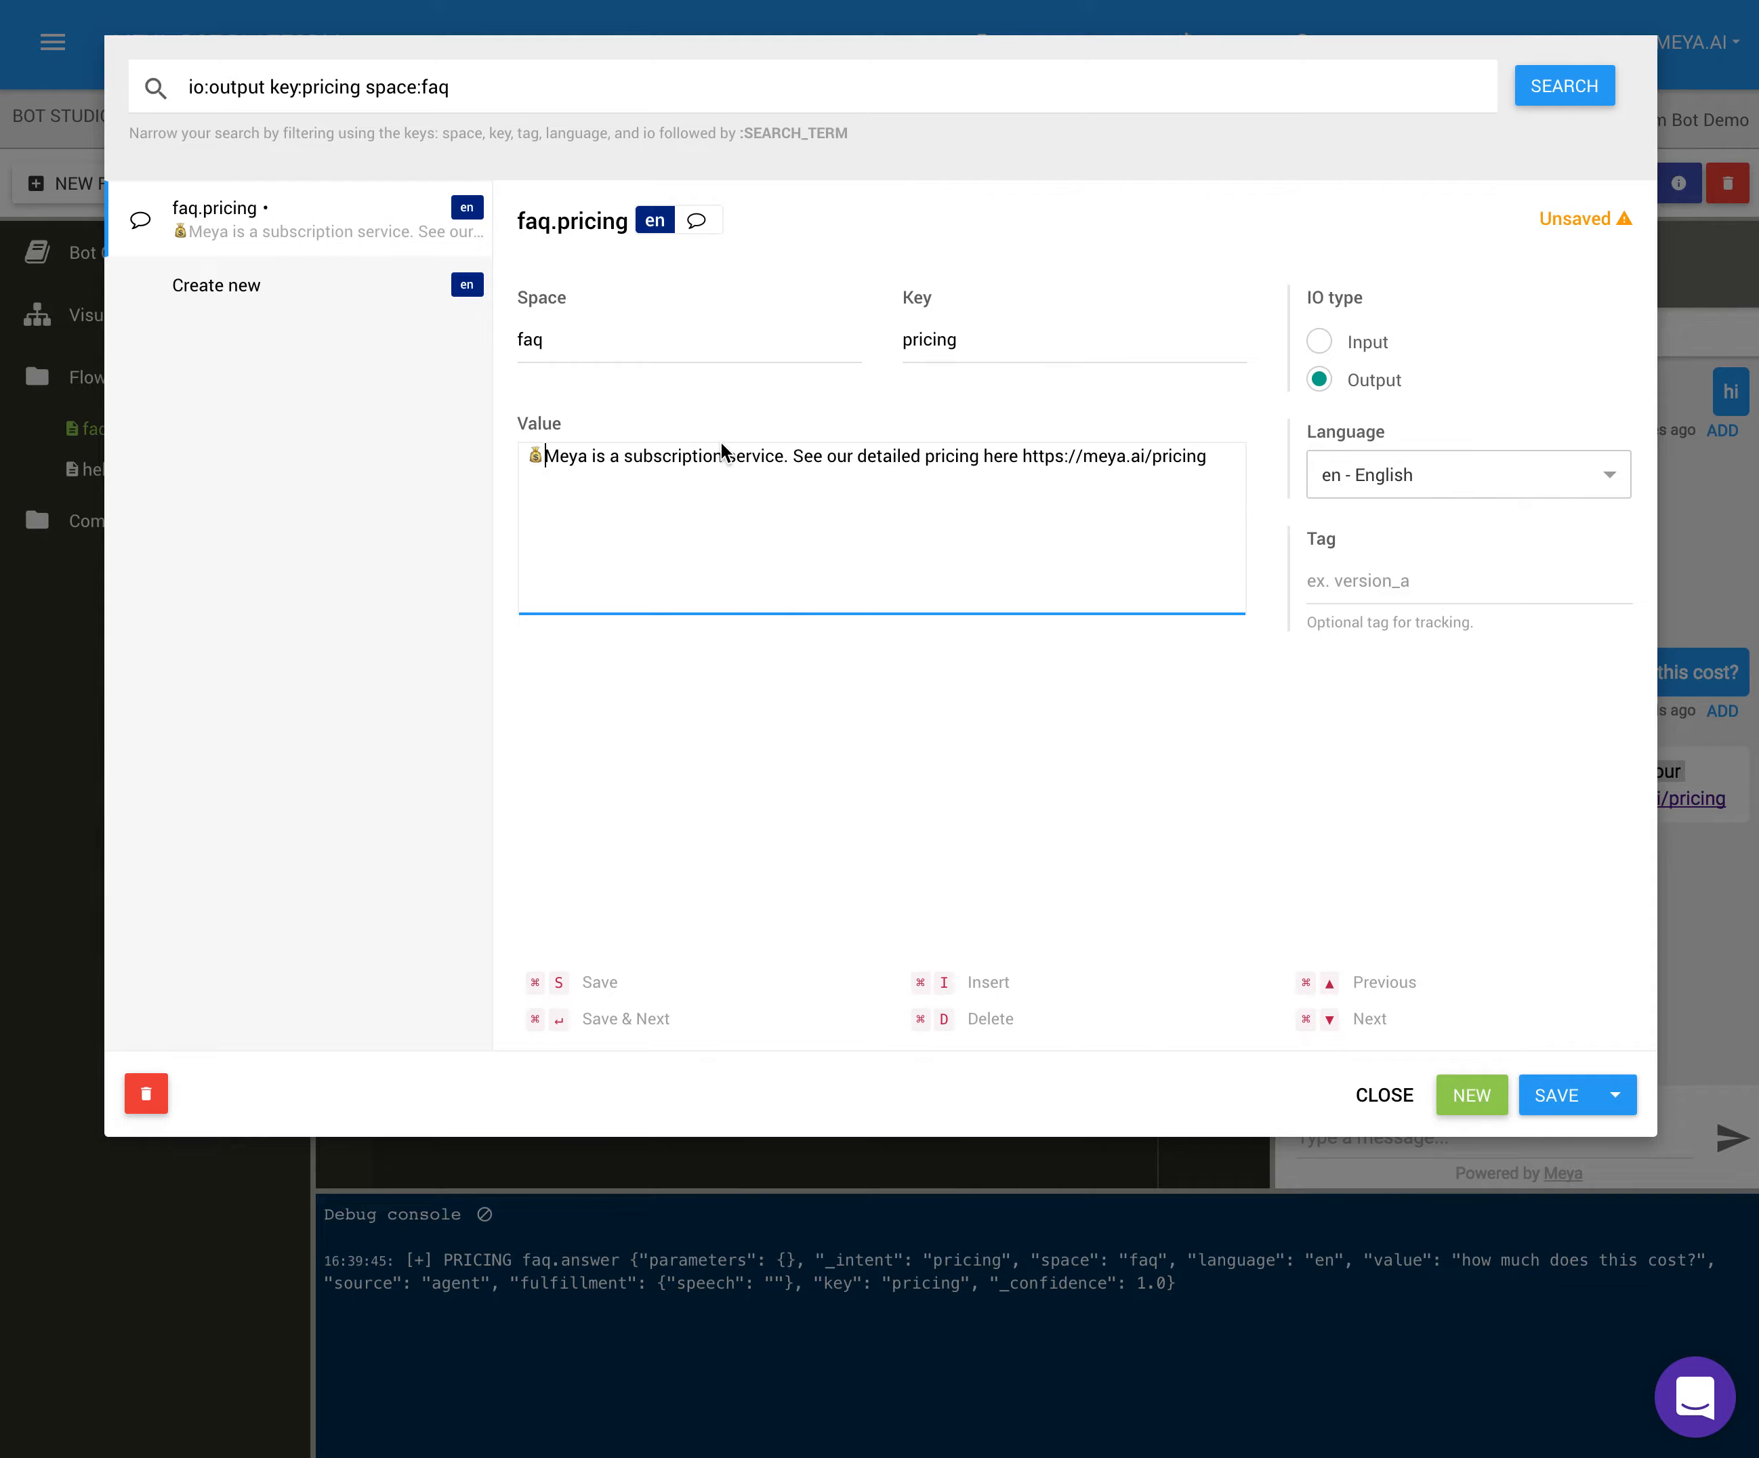
key("super+s")
key("Escape")
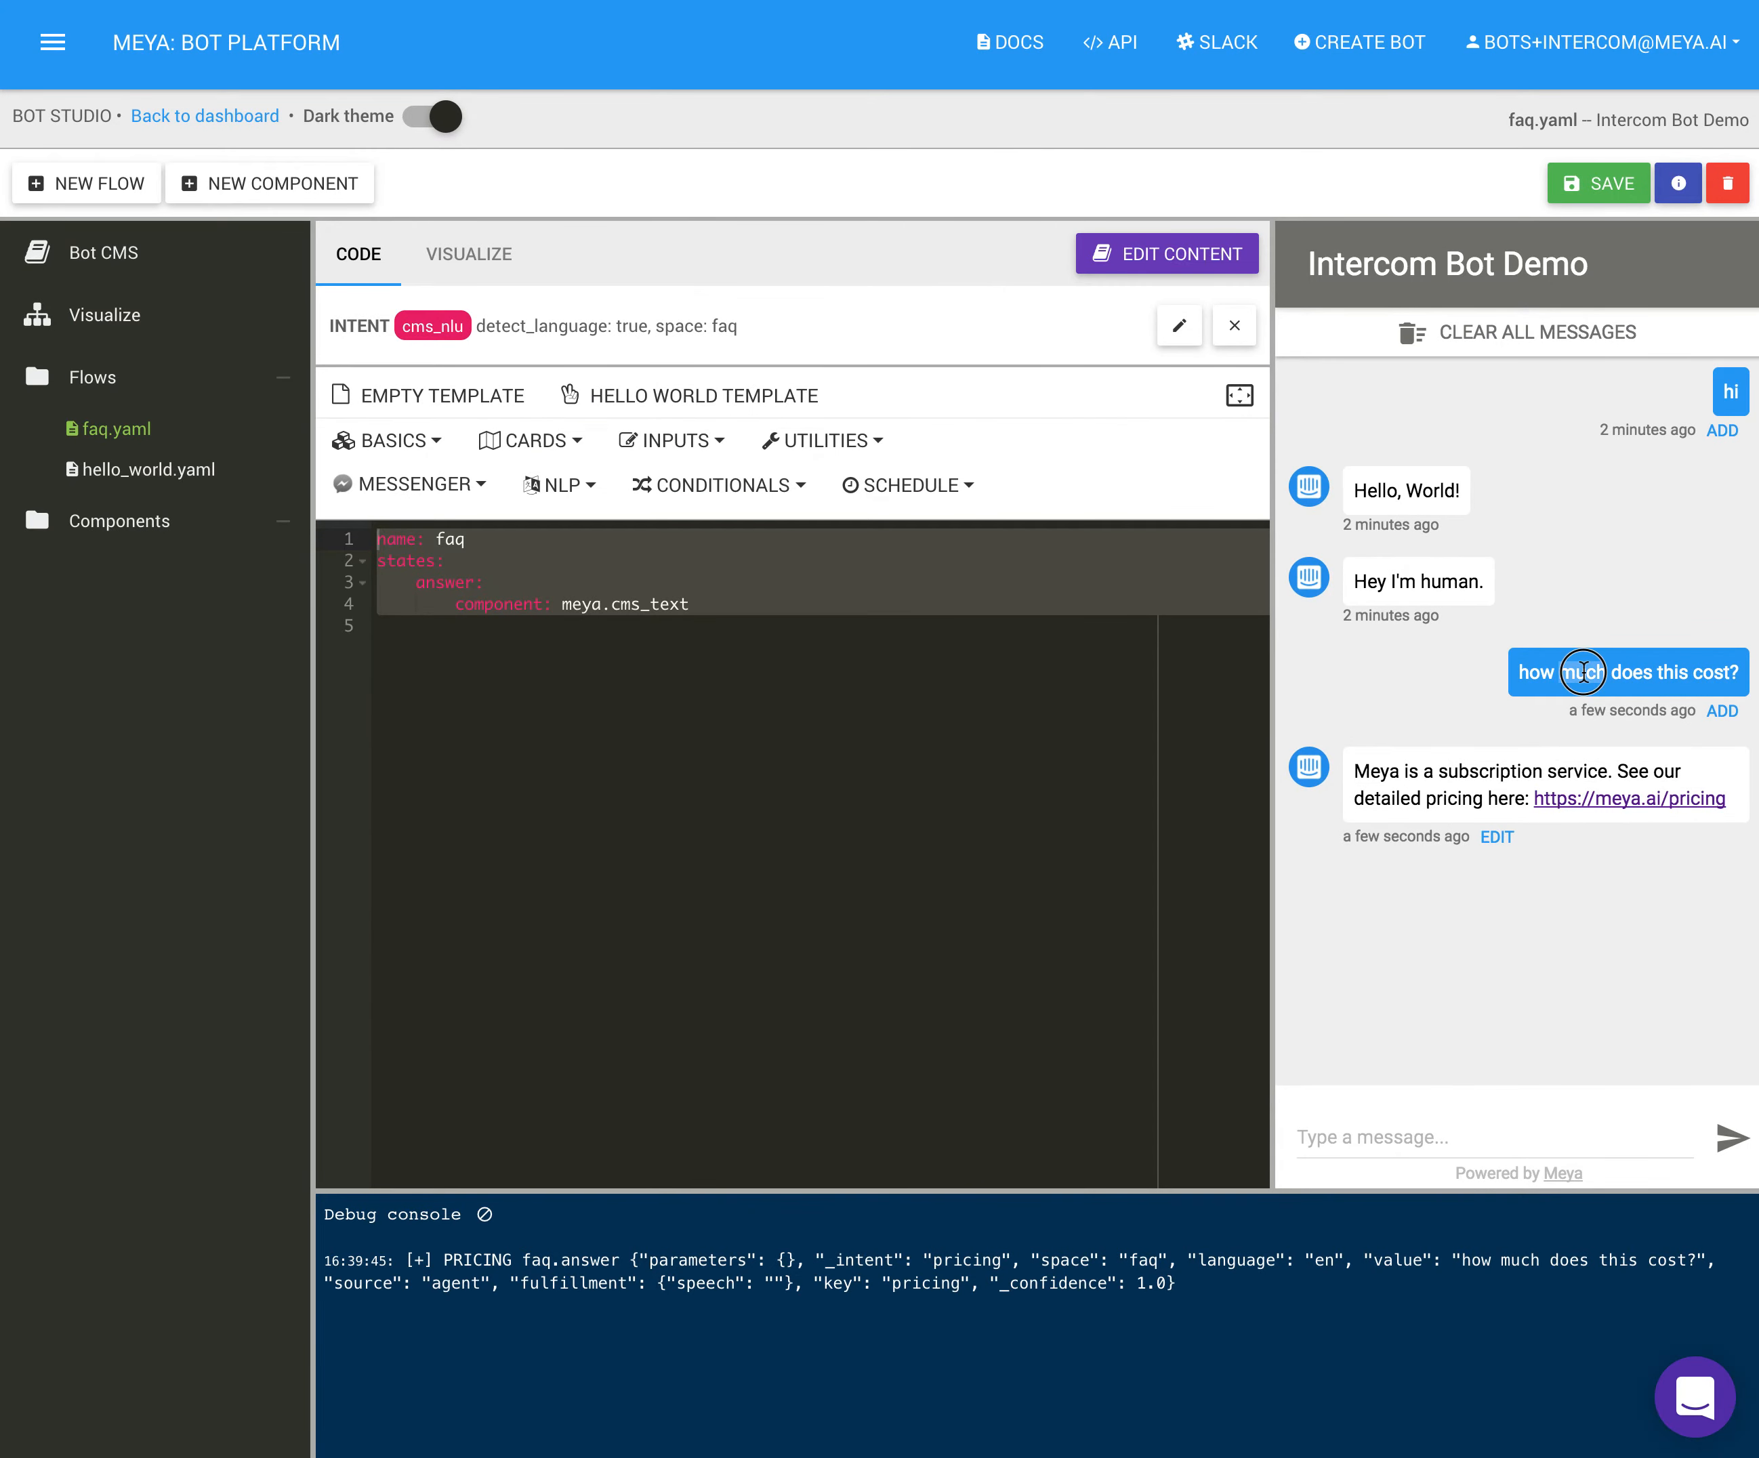
- Send "how much does this cost?" in the bot's test chat and in the Meya homepage's Intercom messenger
triple_click(1584, 672)
key("ctrl+c")
left_click(1364, 1132)
key("ctrl+v")
key("Return")
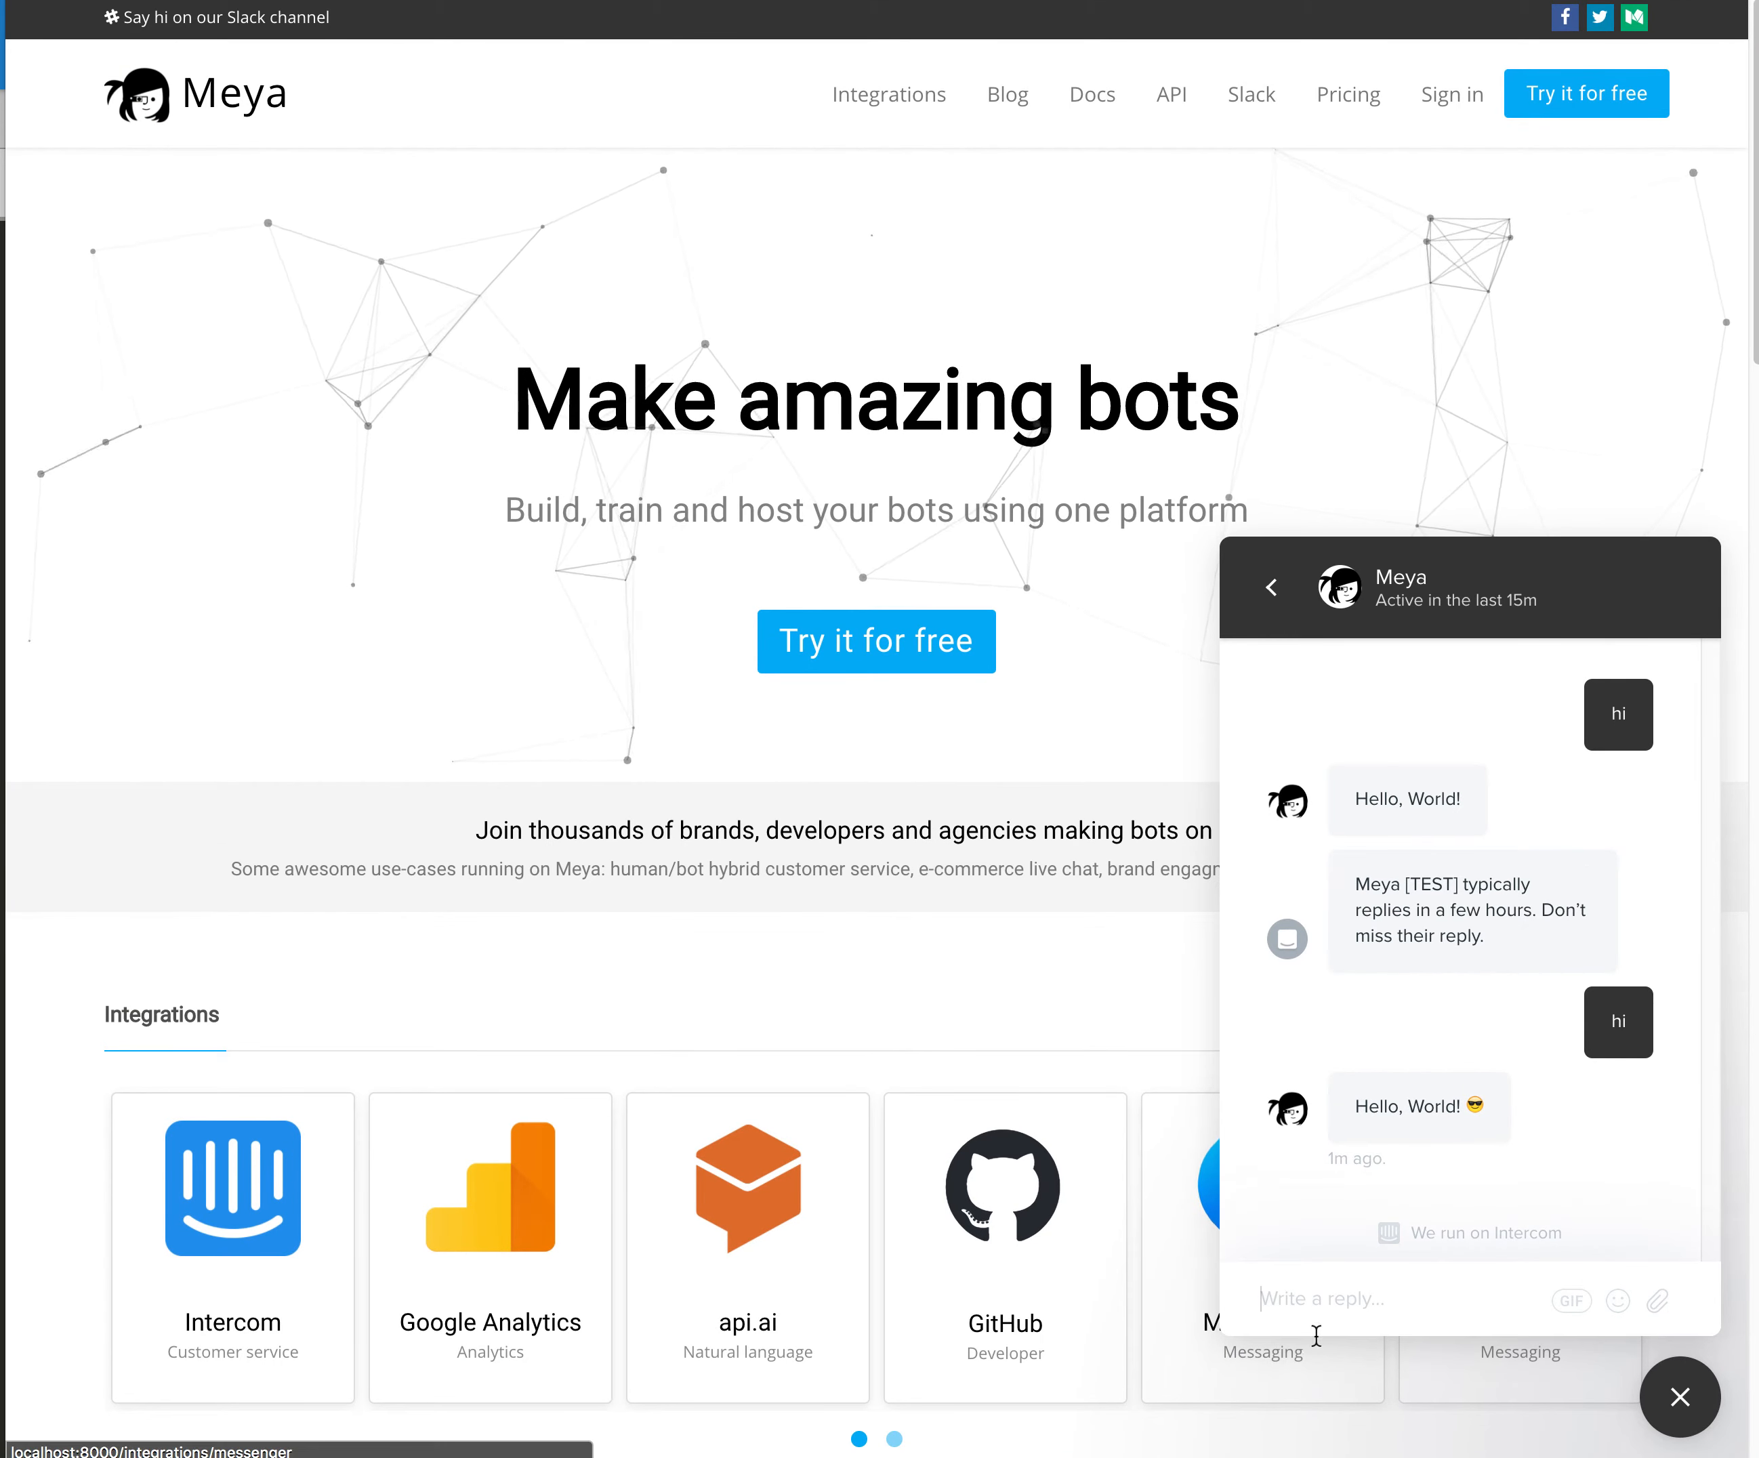
type("how much does this cost?")
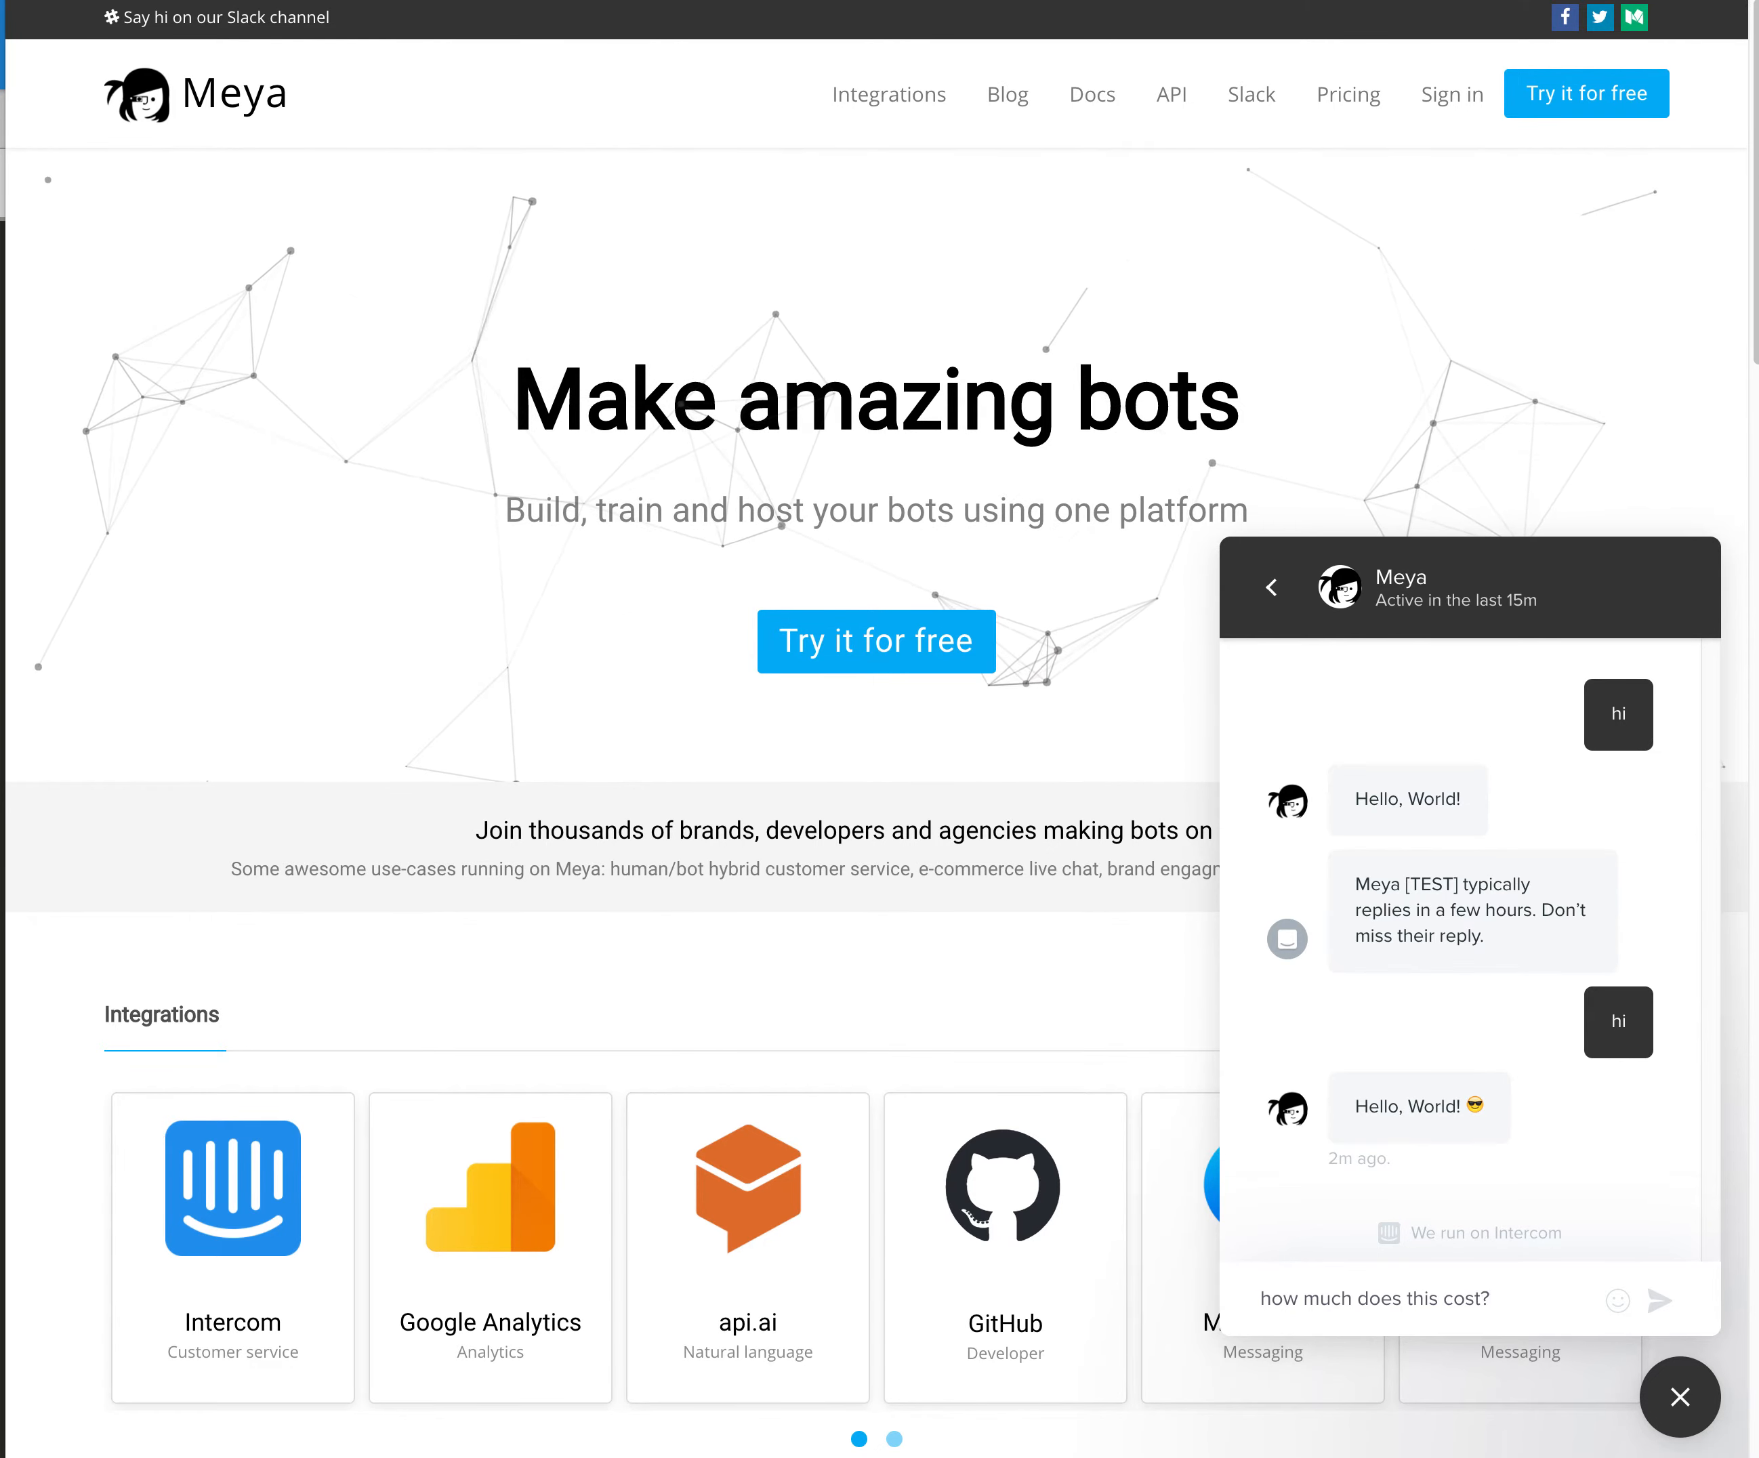
key("Return")
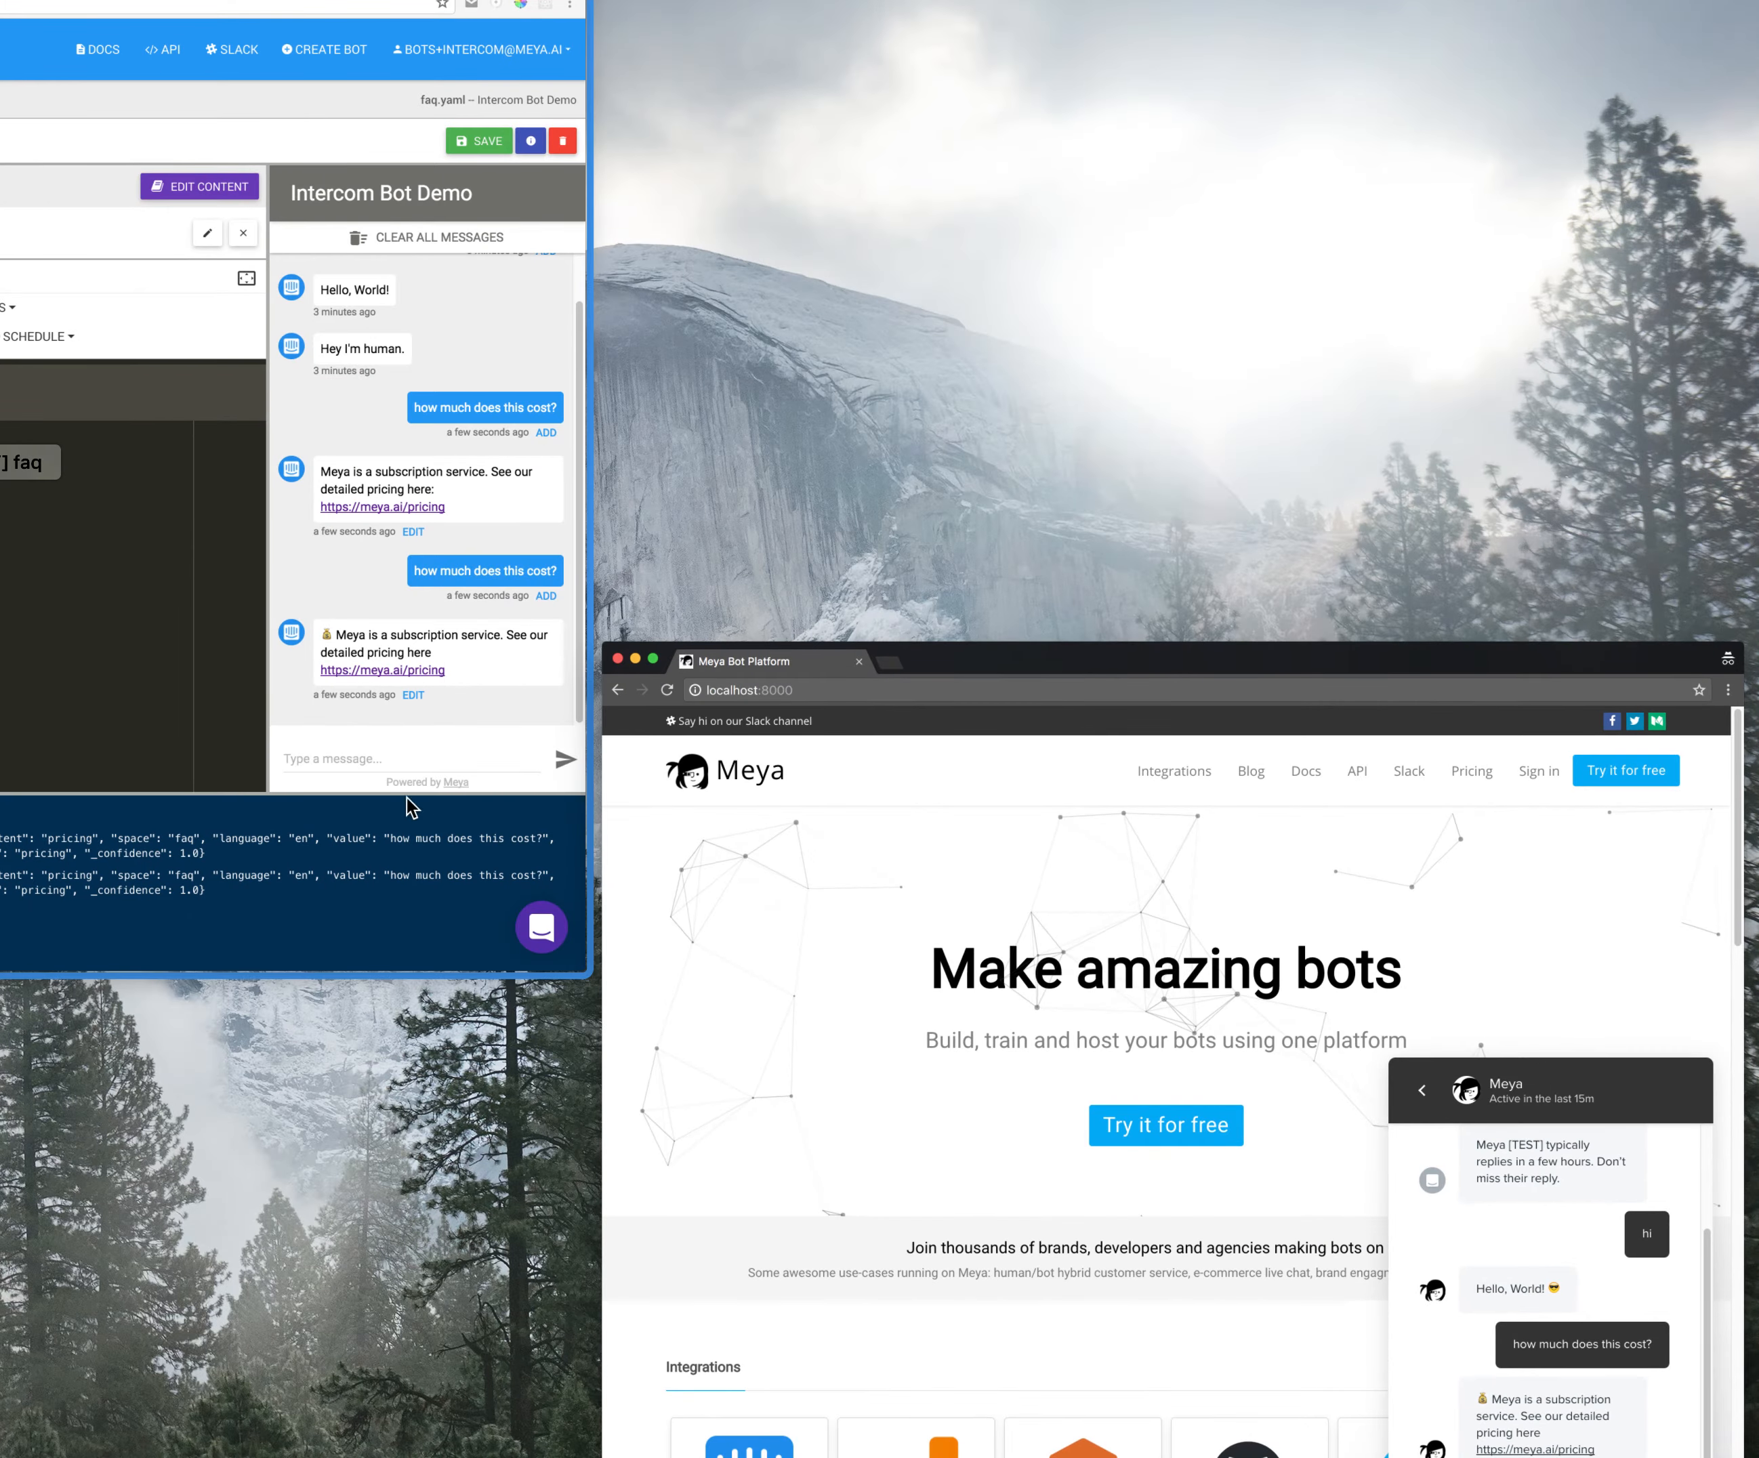
- Return to the bot studio, reopen the faq flow's content to examine its pricing entries, and close it
left_click(357, 751)
left_click(467, 666)
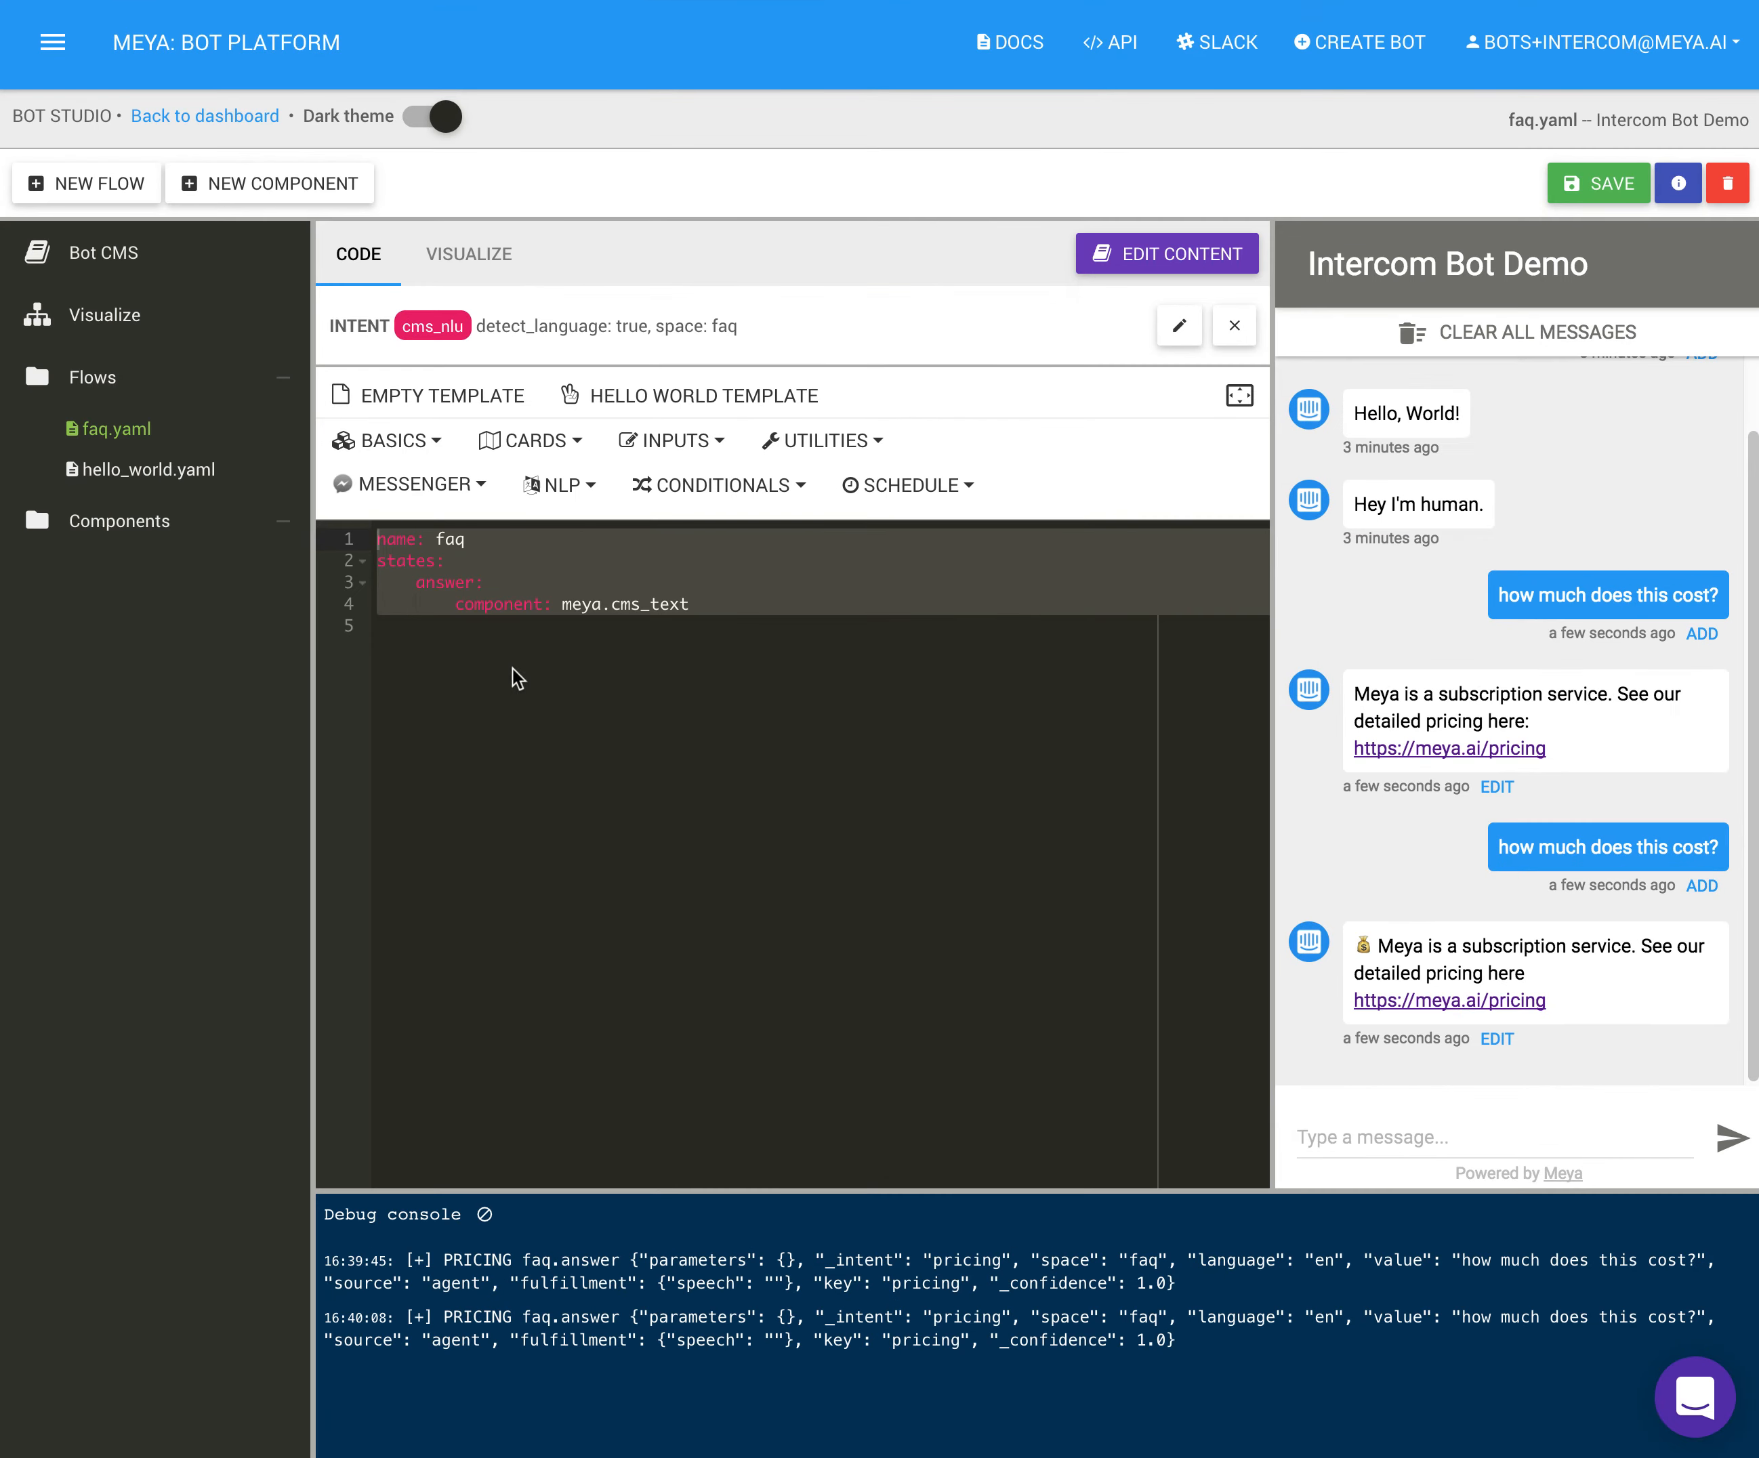
left_click(694, 694)
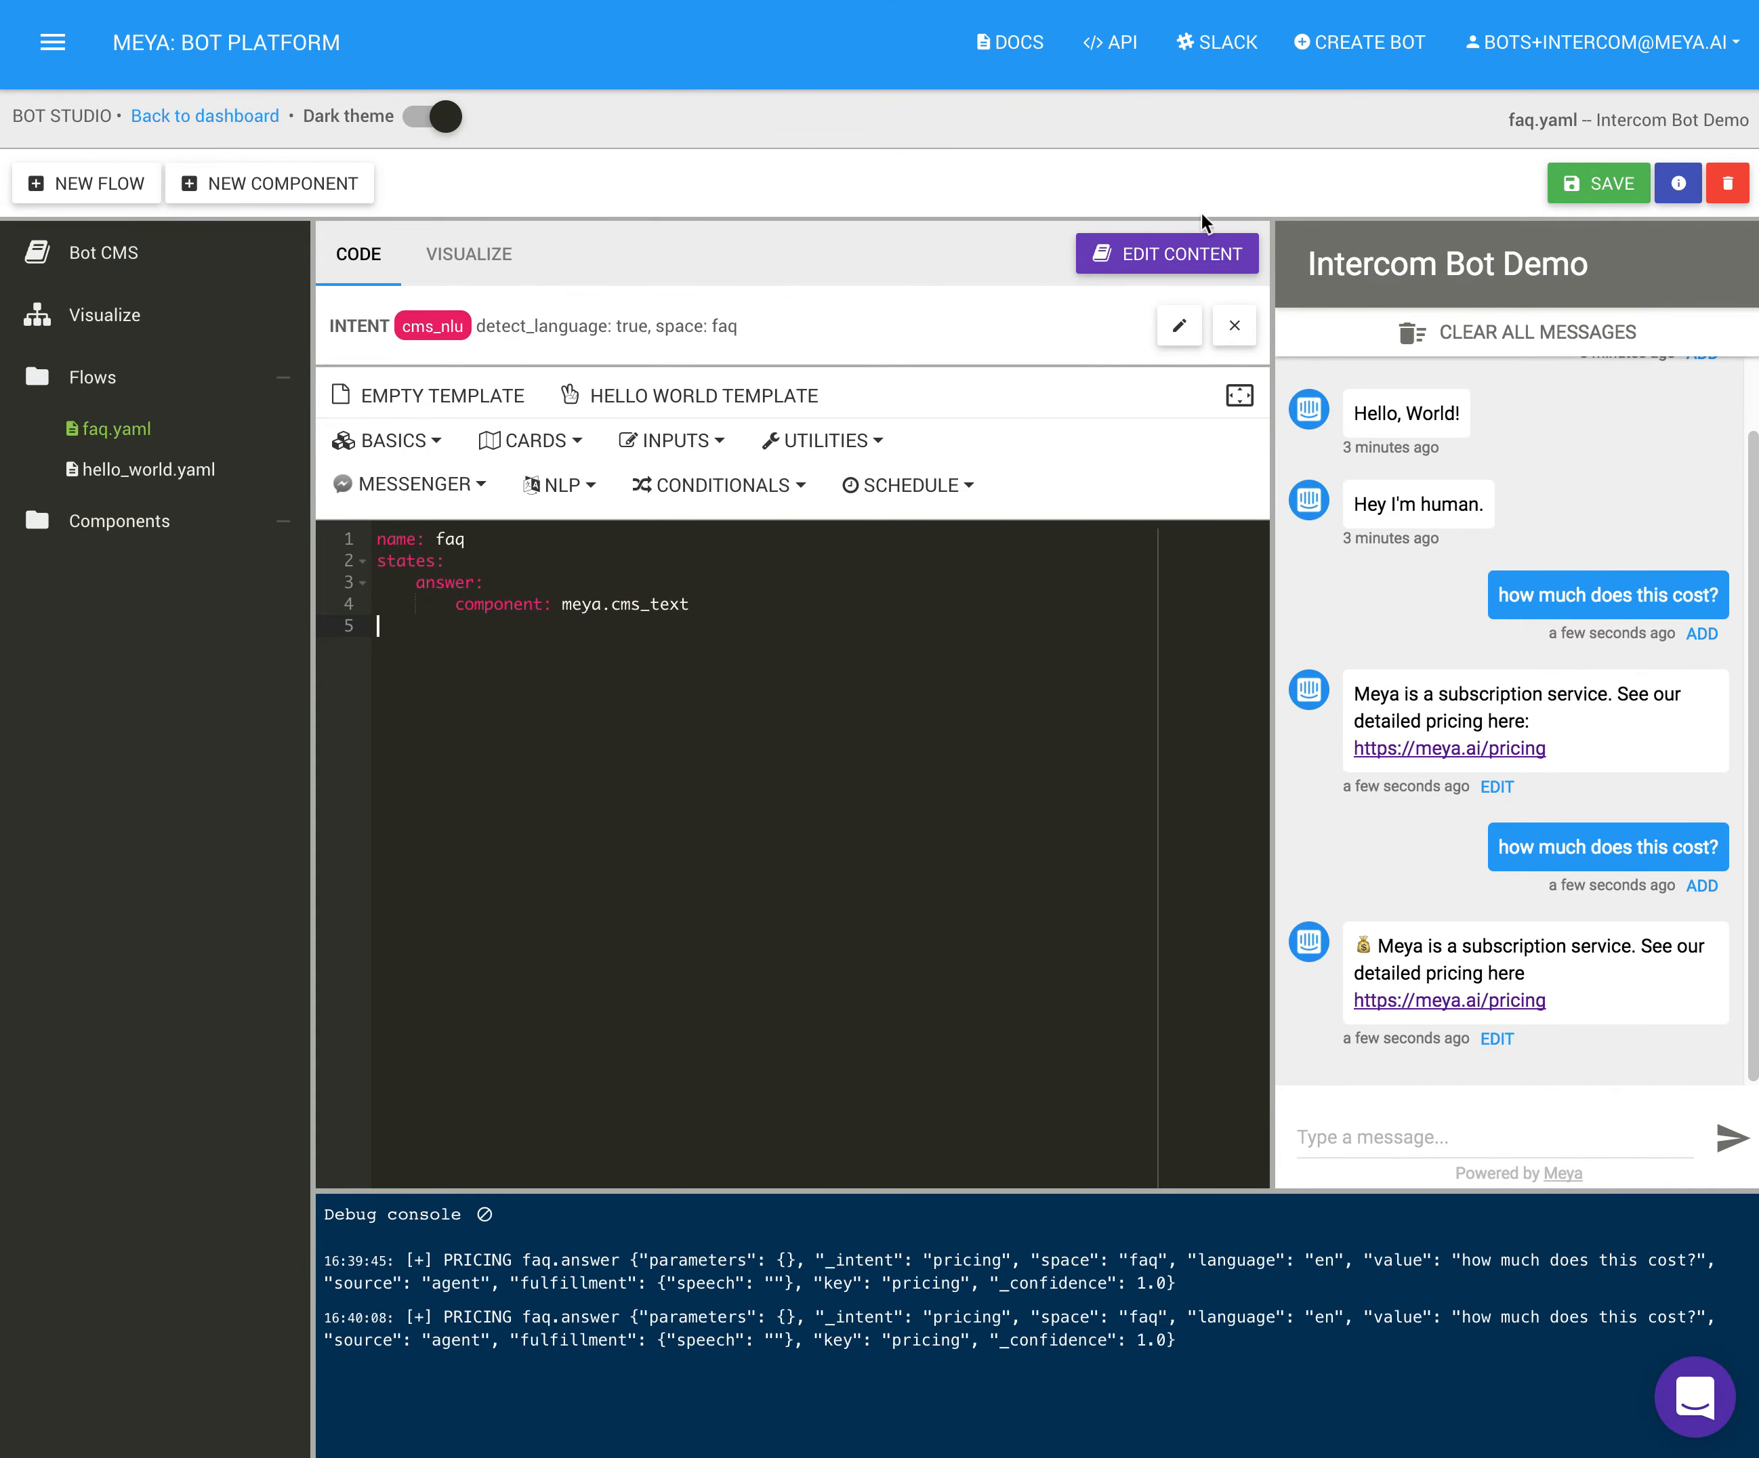
left_click(1160, 256)
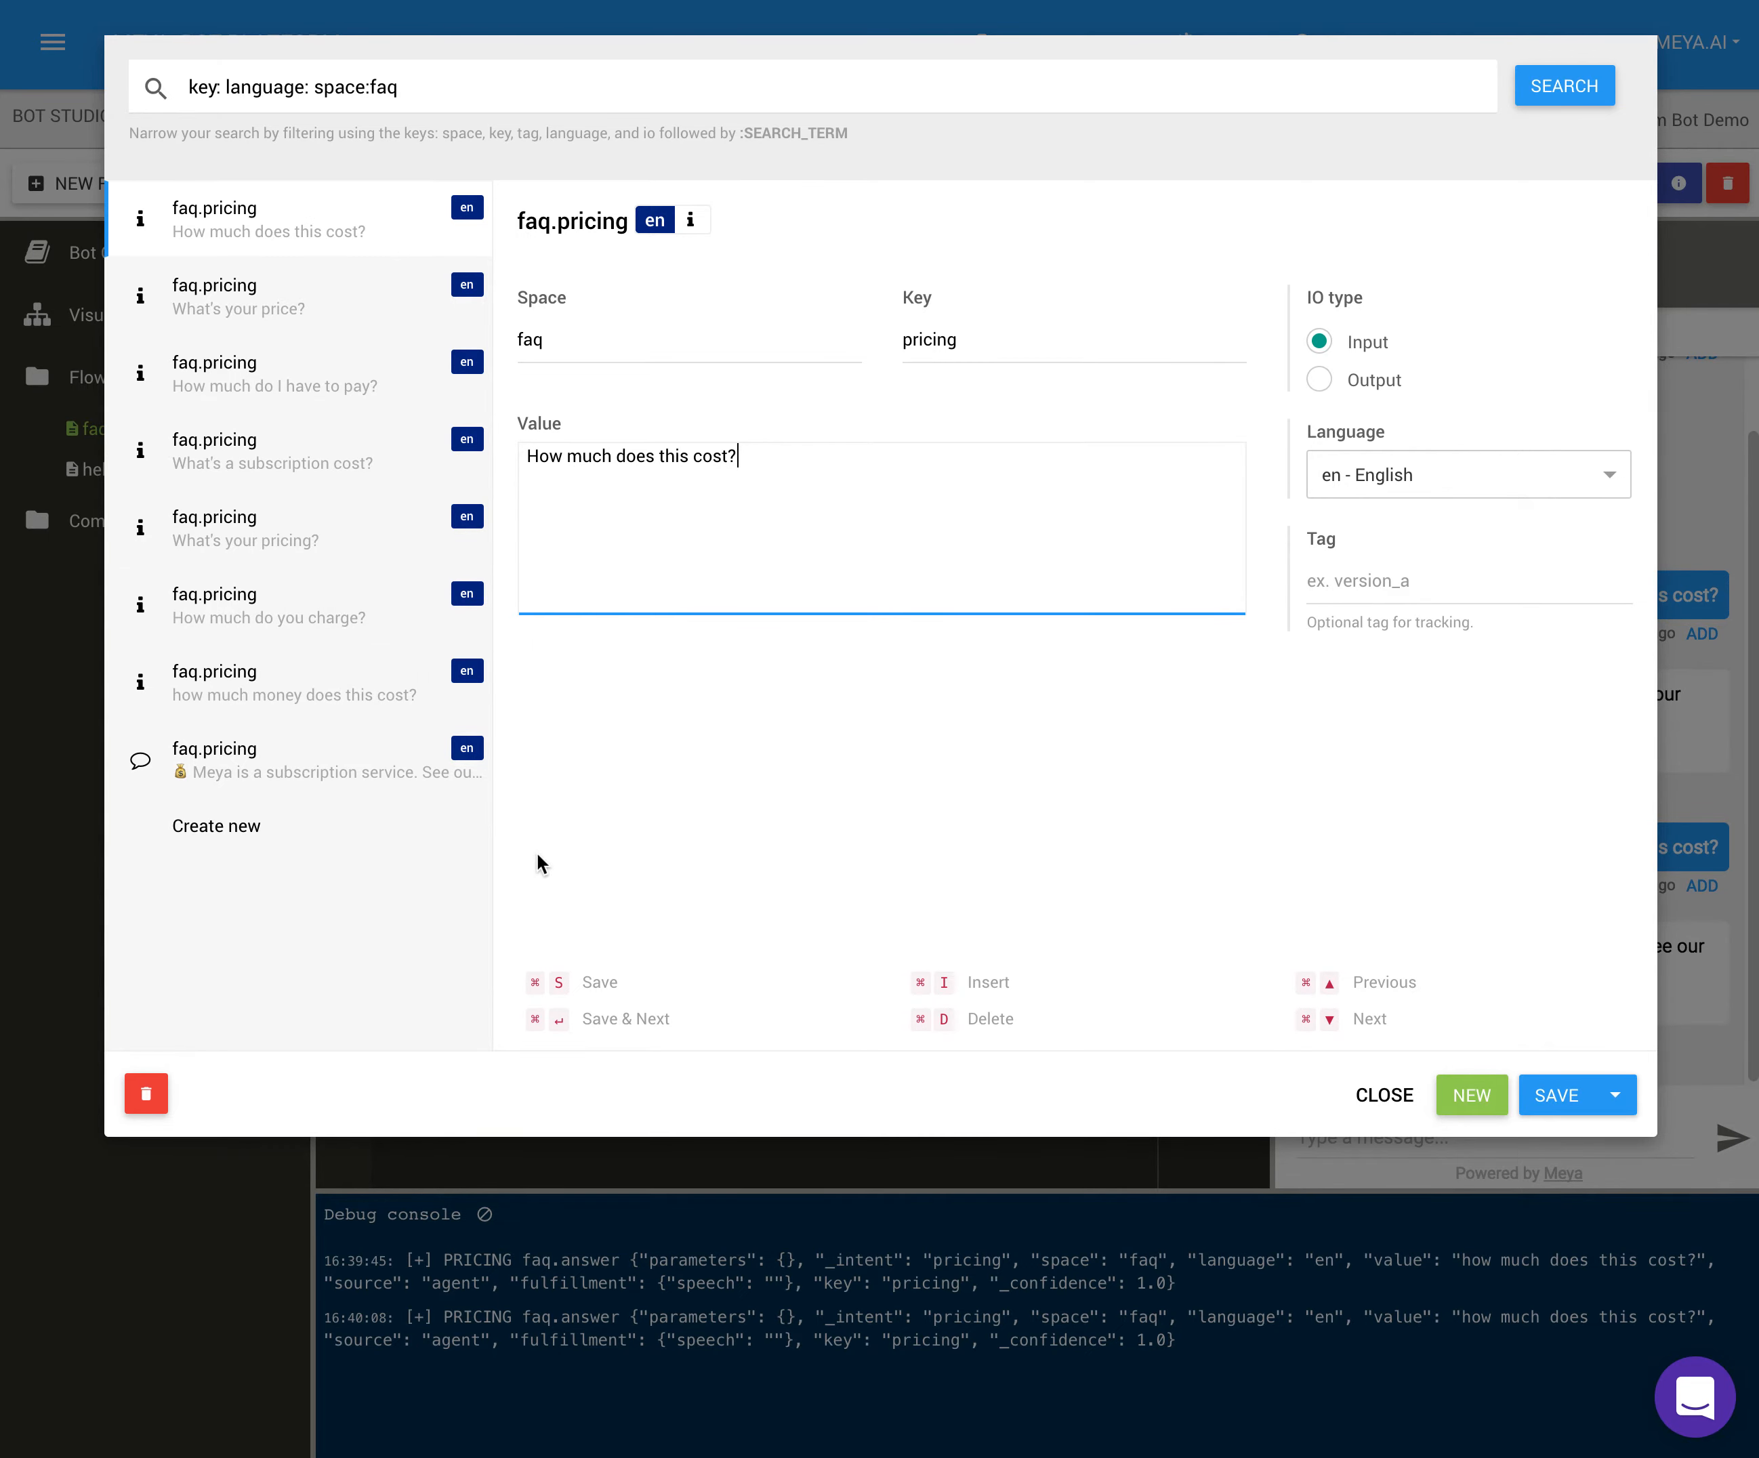
key("Escape")
left_click(875, 855)
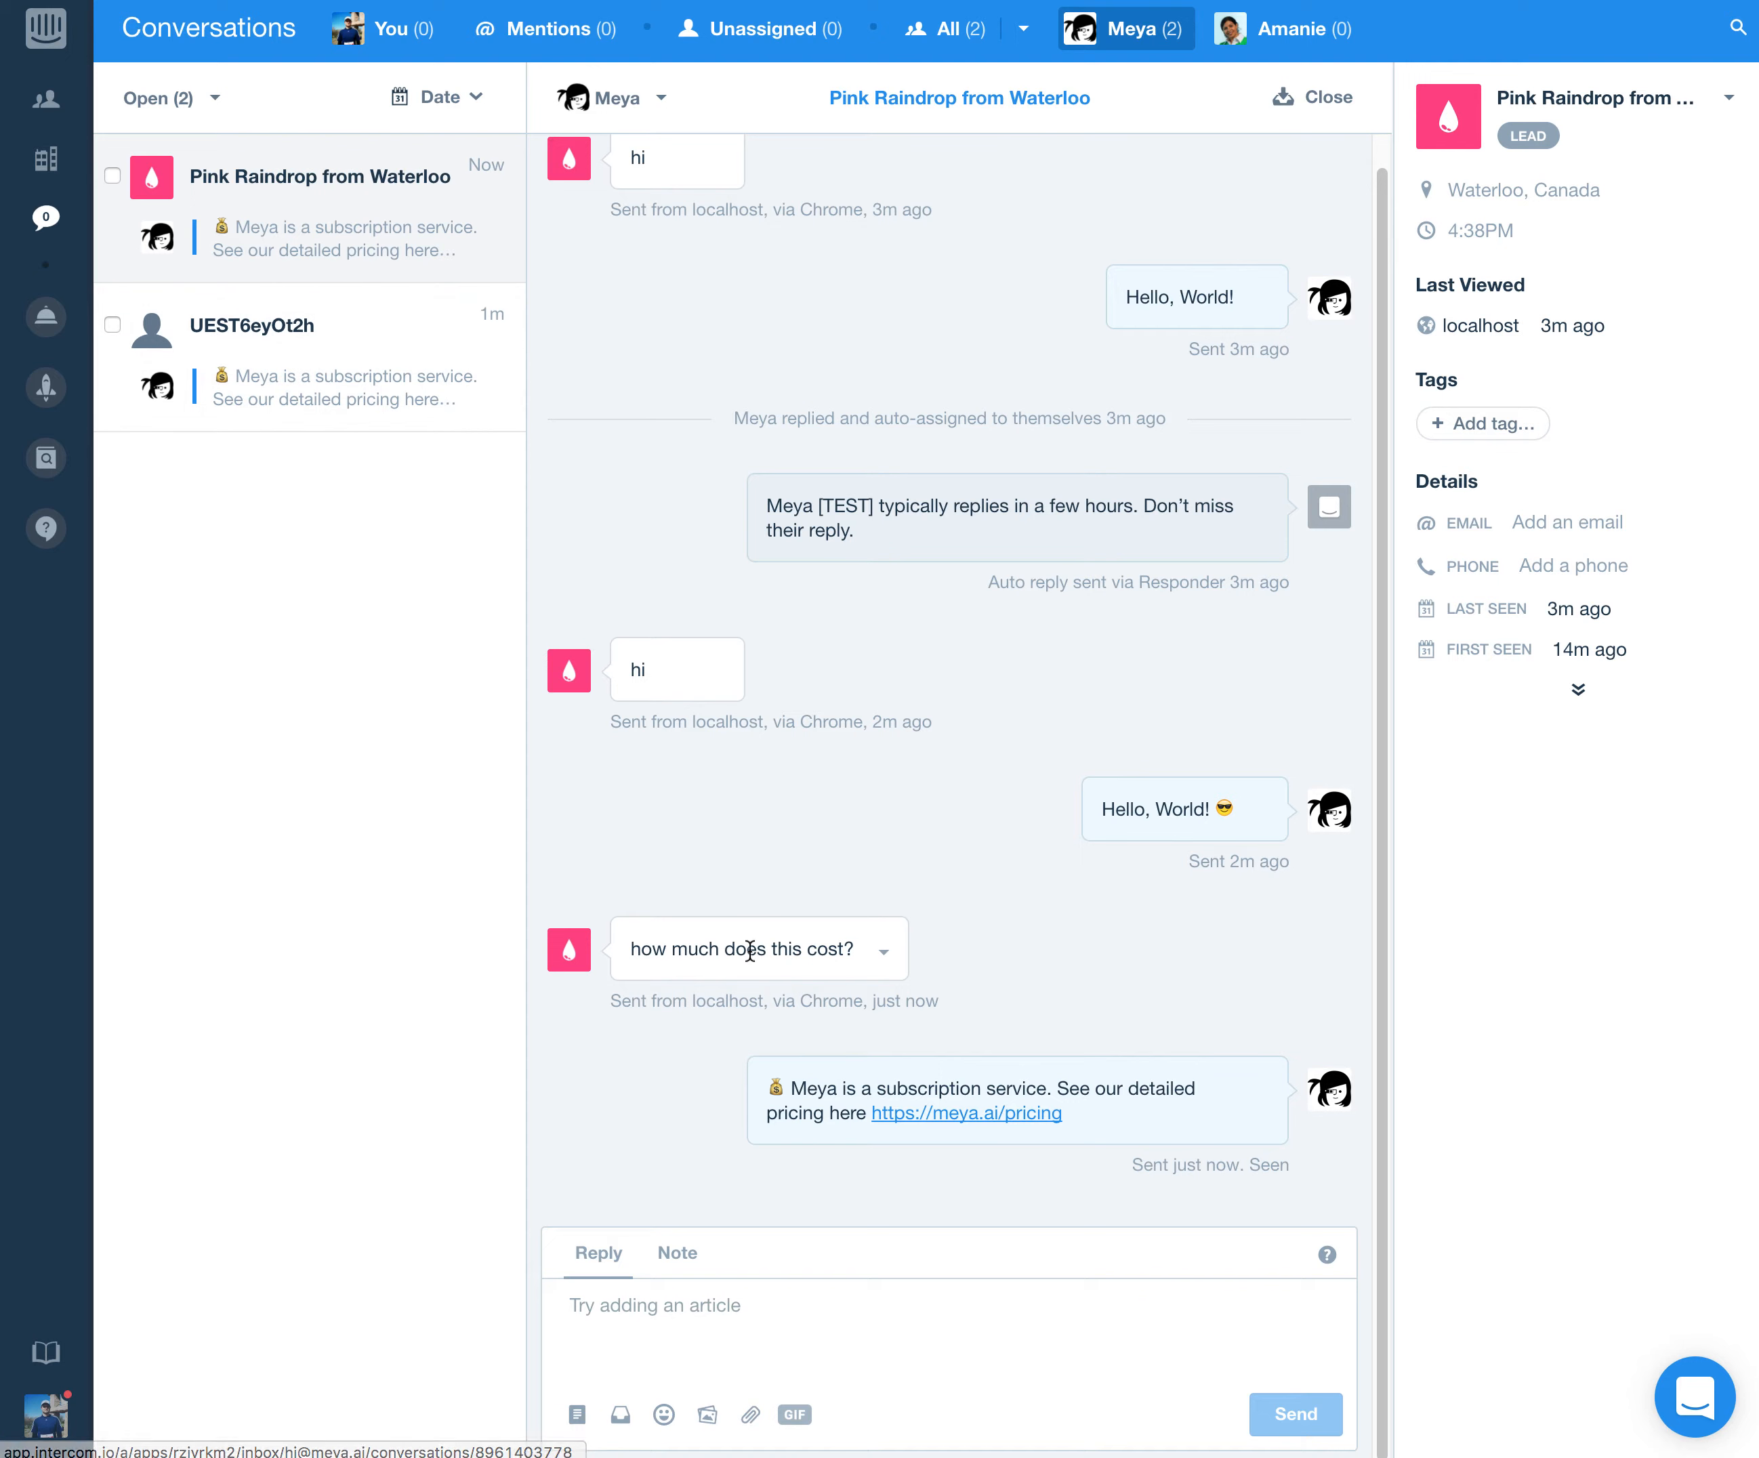
- Send the reply "How can I help?" to the Pink Raindrop from Waterloo conversation in the Intercom inbox
left_click(736, 1307)
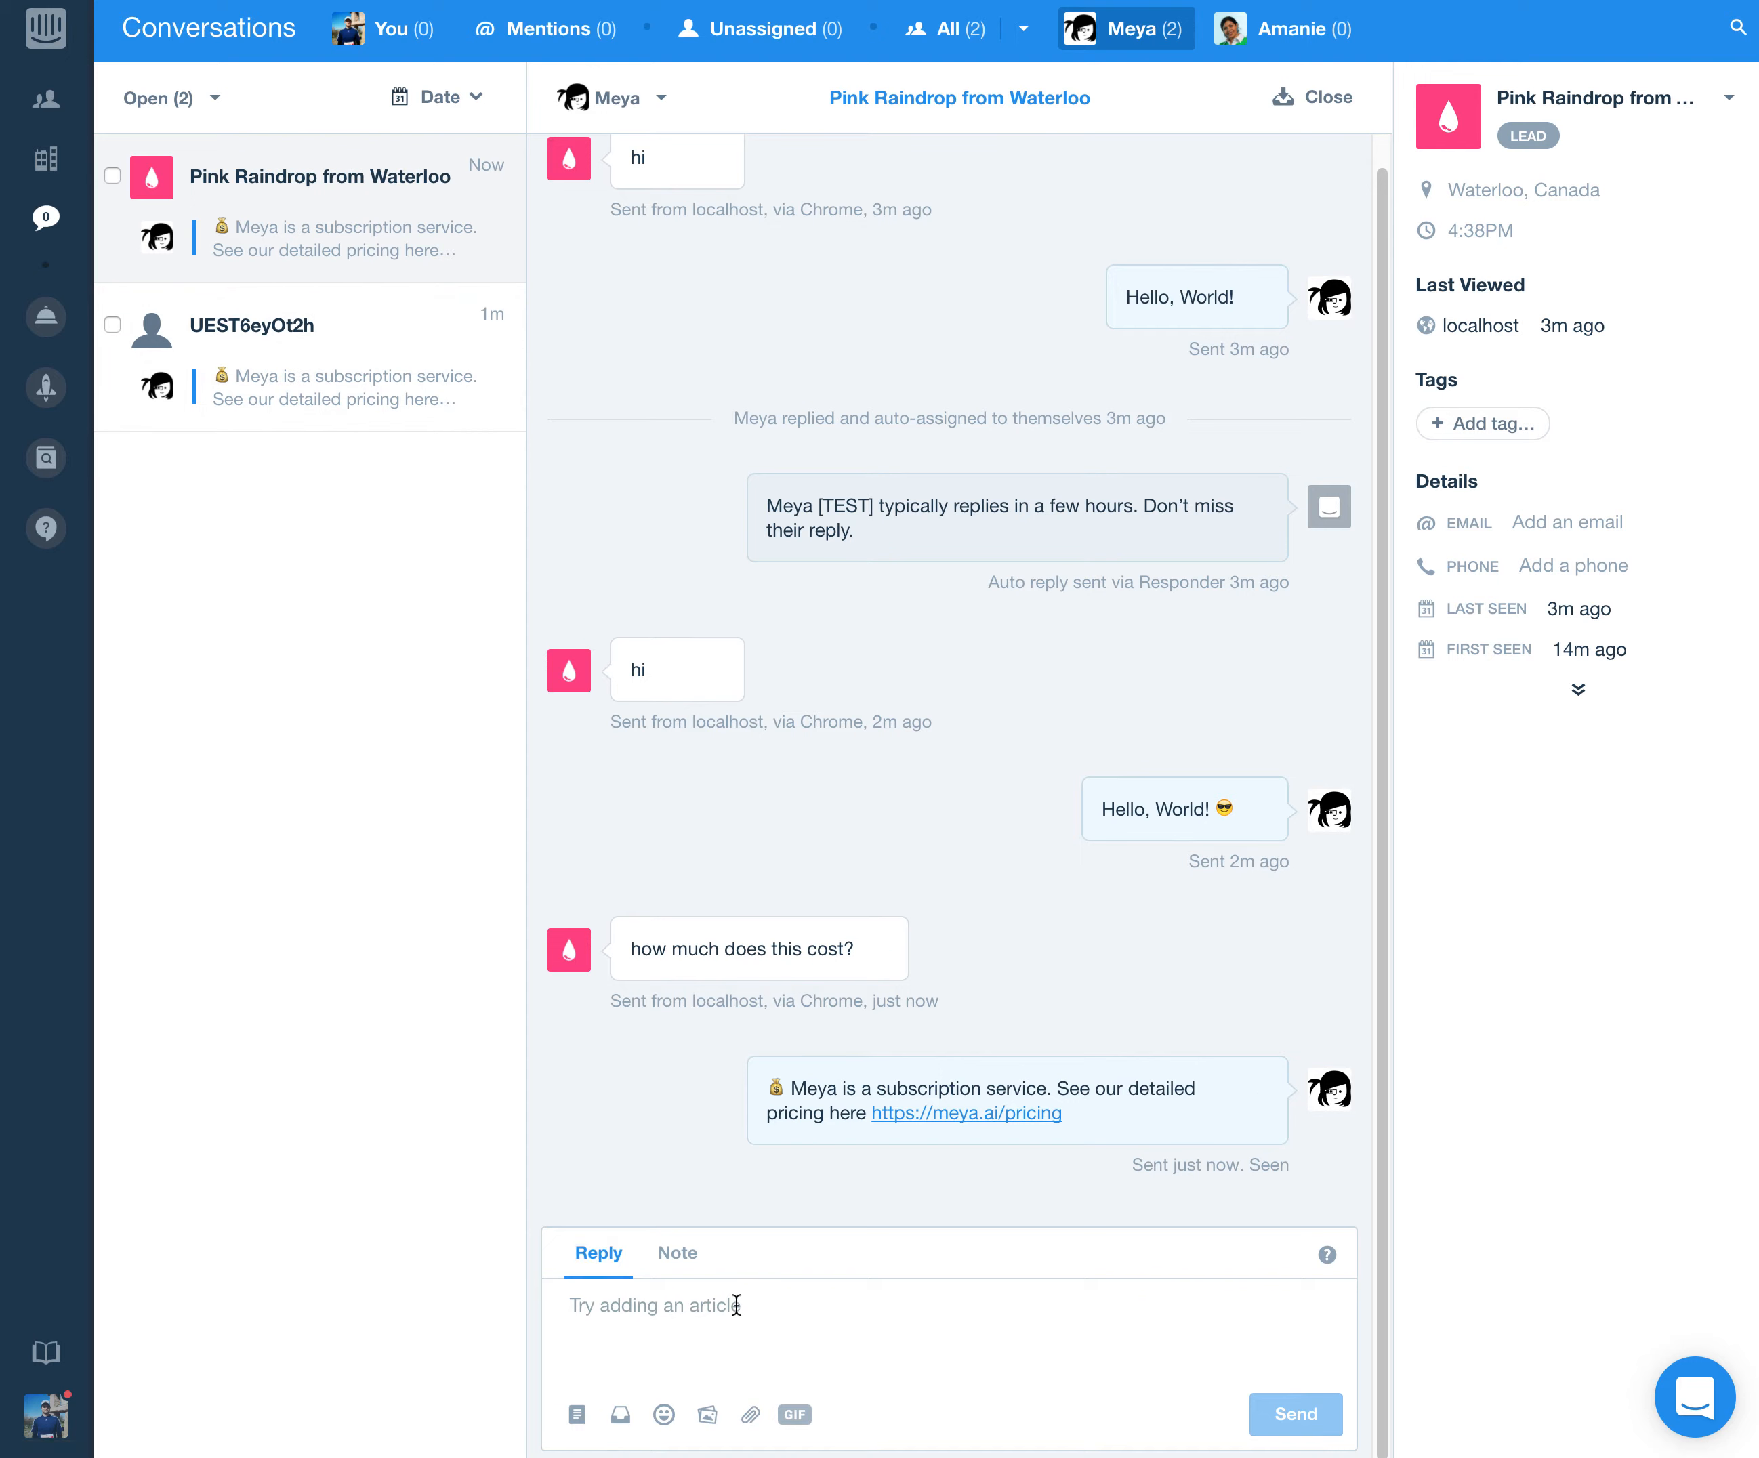
type("H")
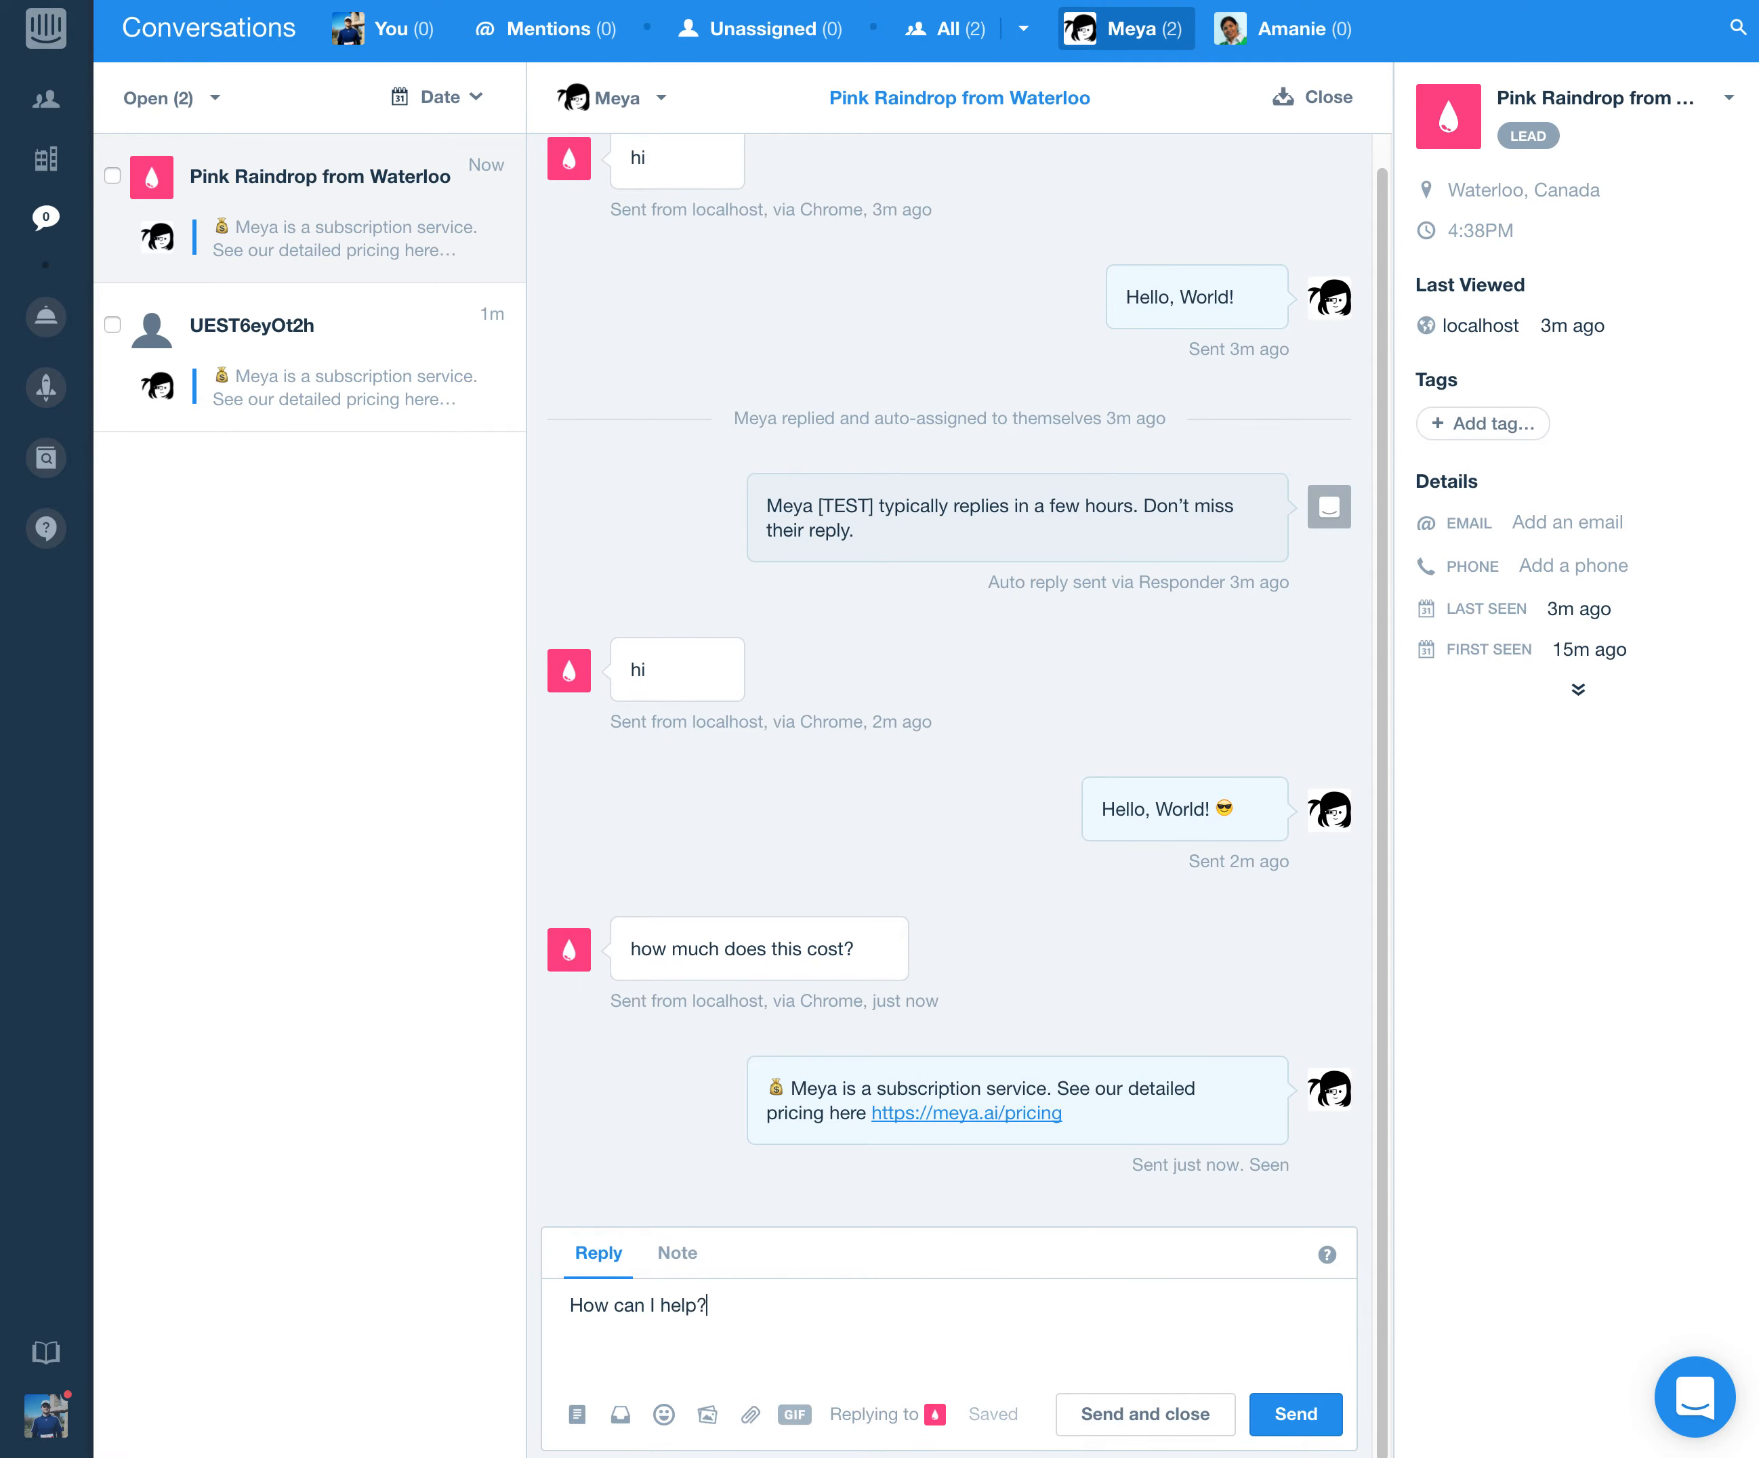
left_click(1332, 1416)
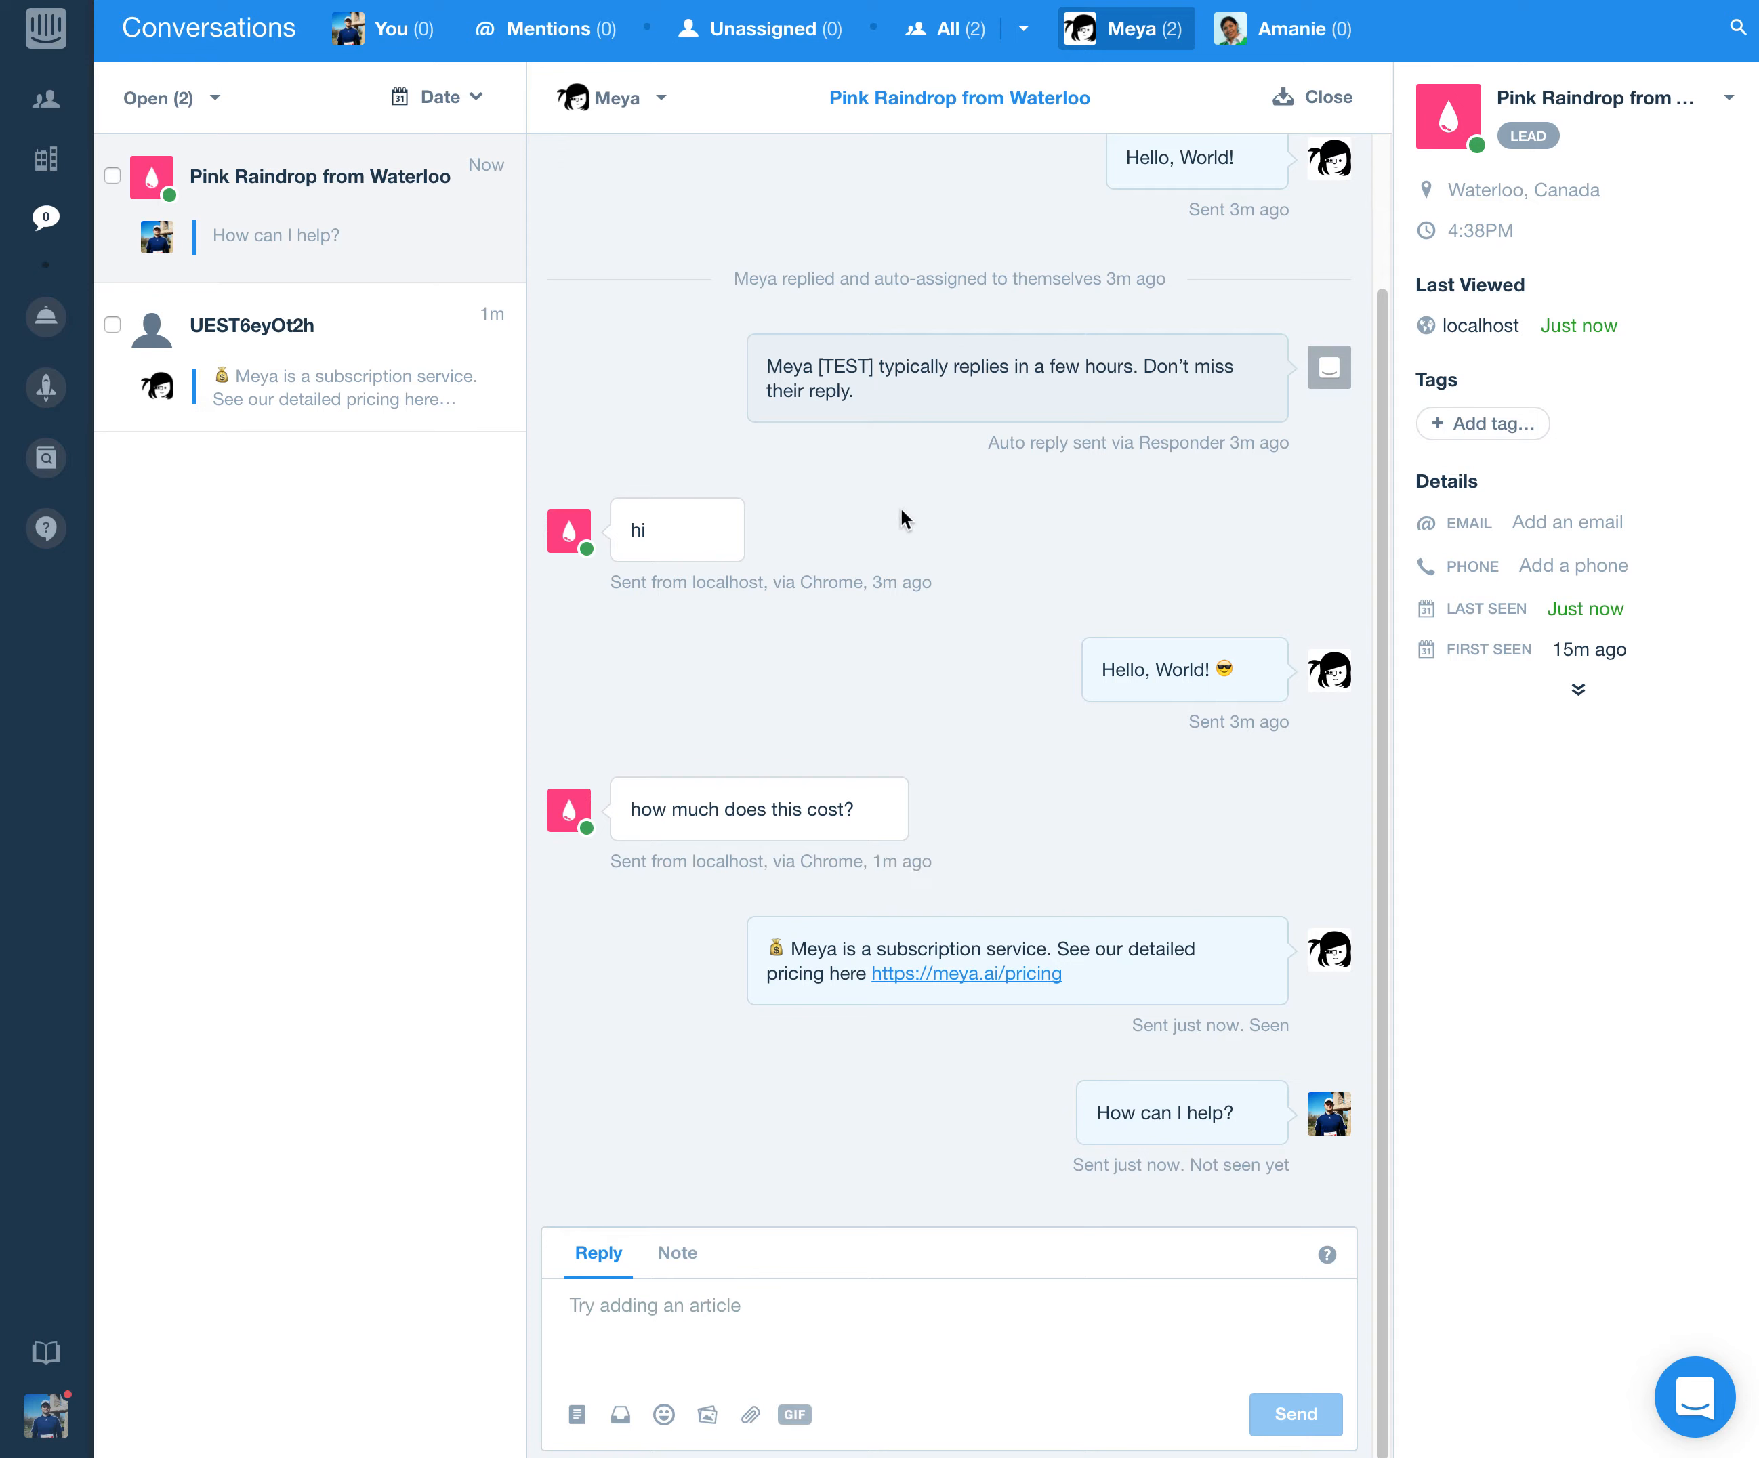
- Assign the Pink Raindrop from Waterloo conversation to Me and examine the bot's internal note
left_click(654, 108)
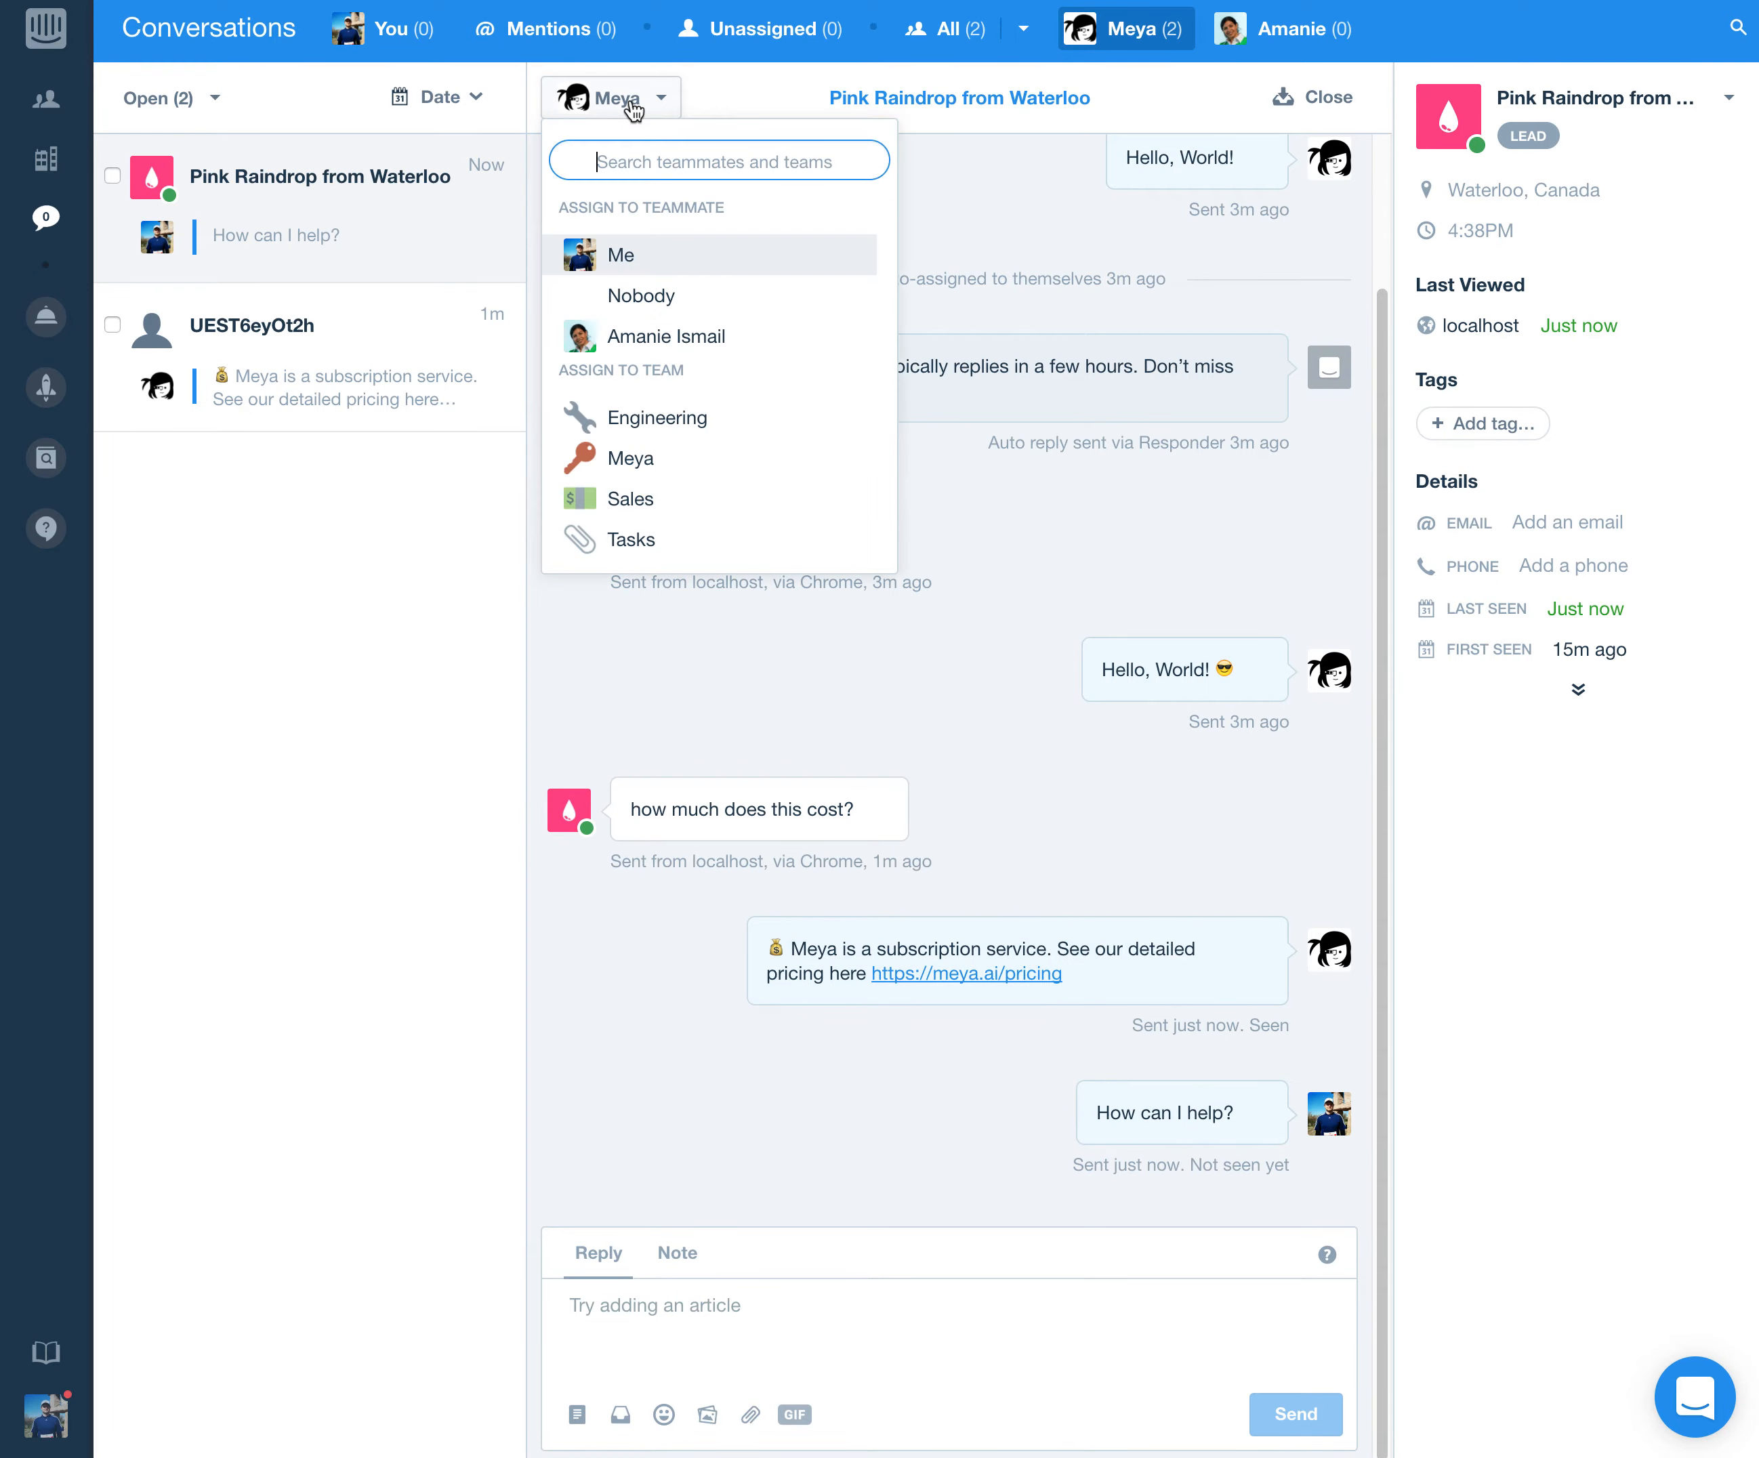
left_click(636, 257)
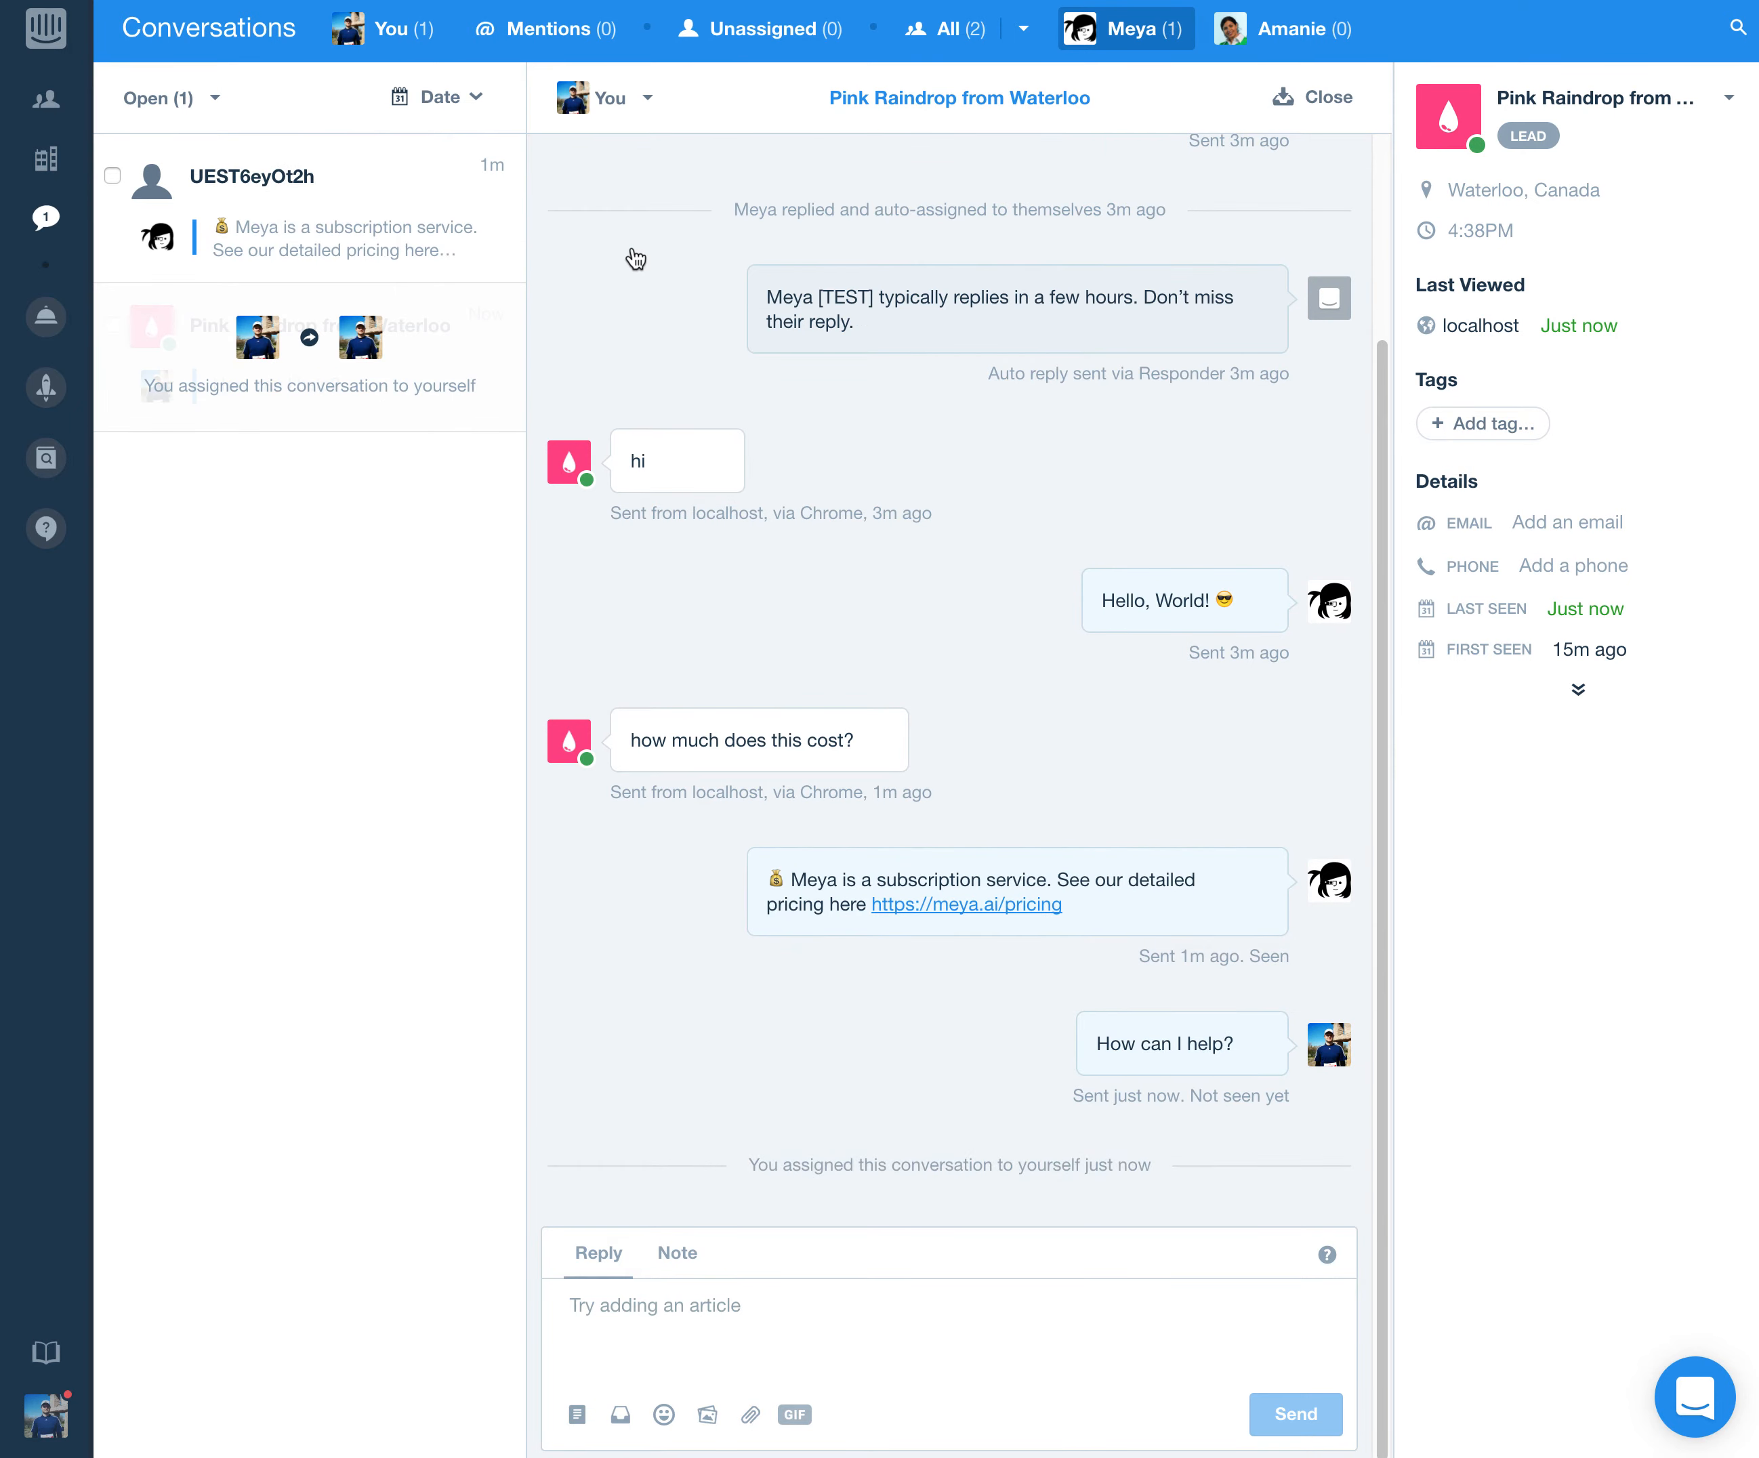
left_click_drag(781, 1017, 1189, 1111)
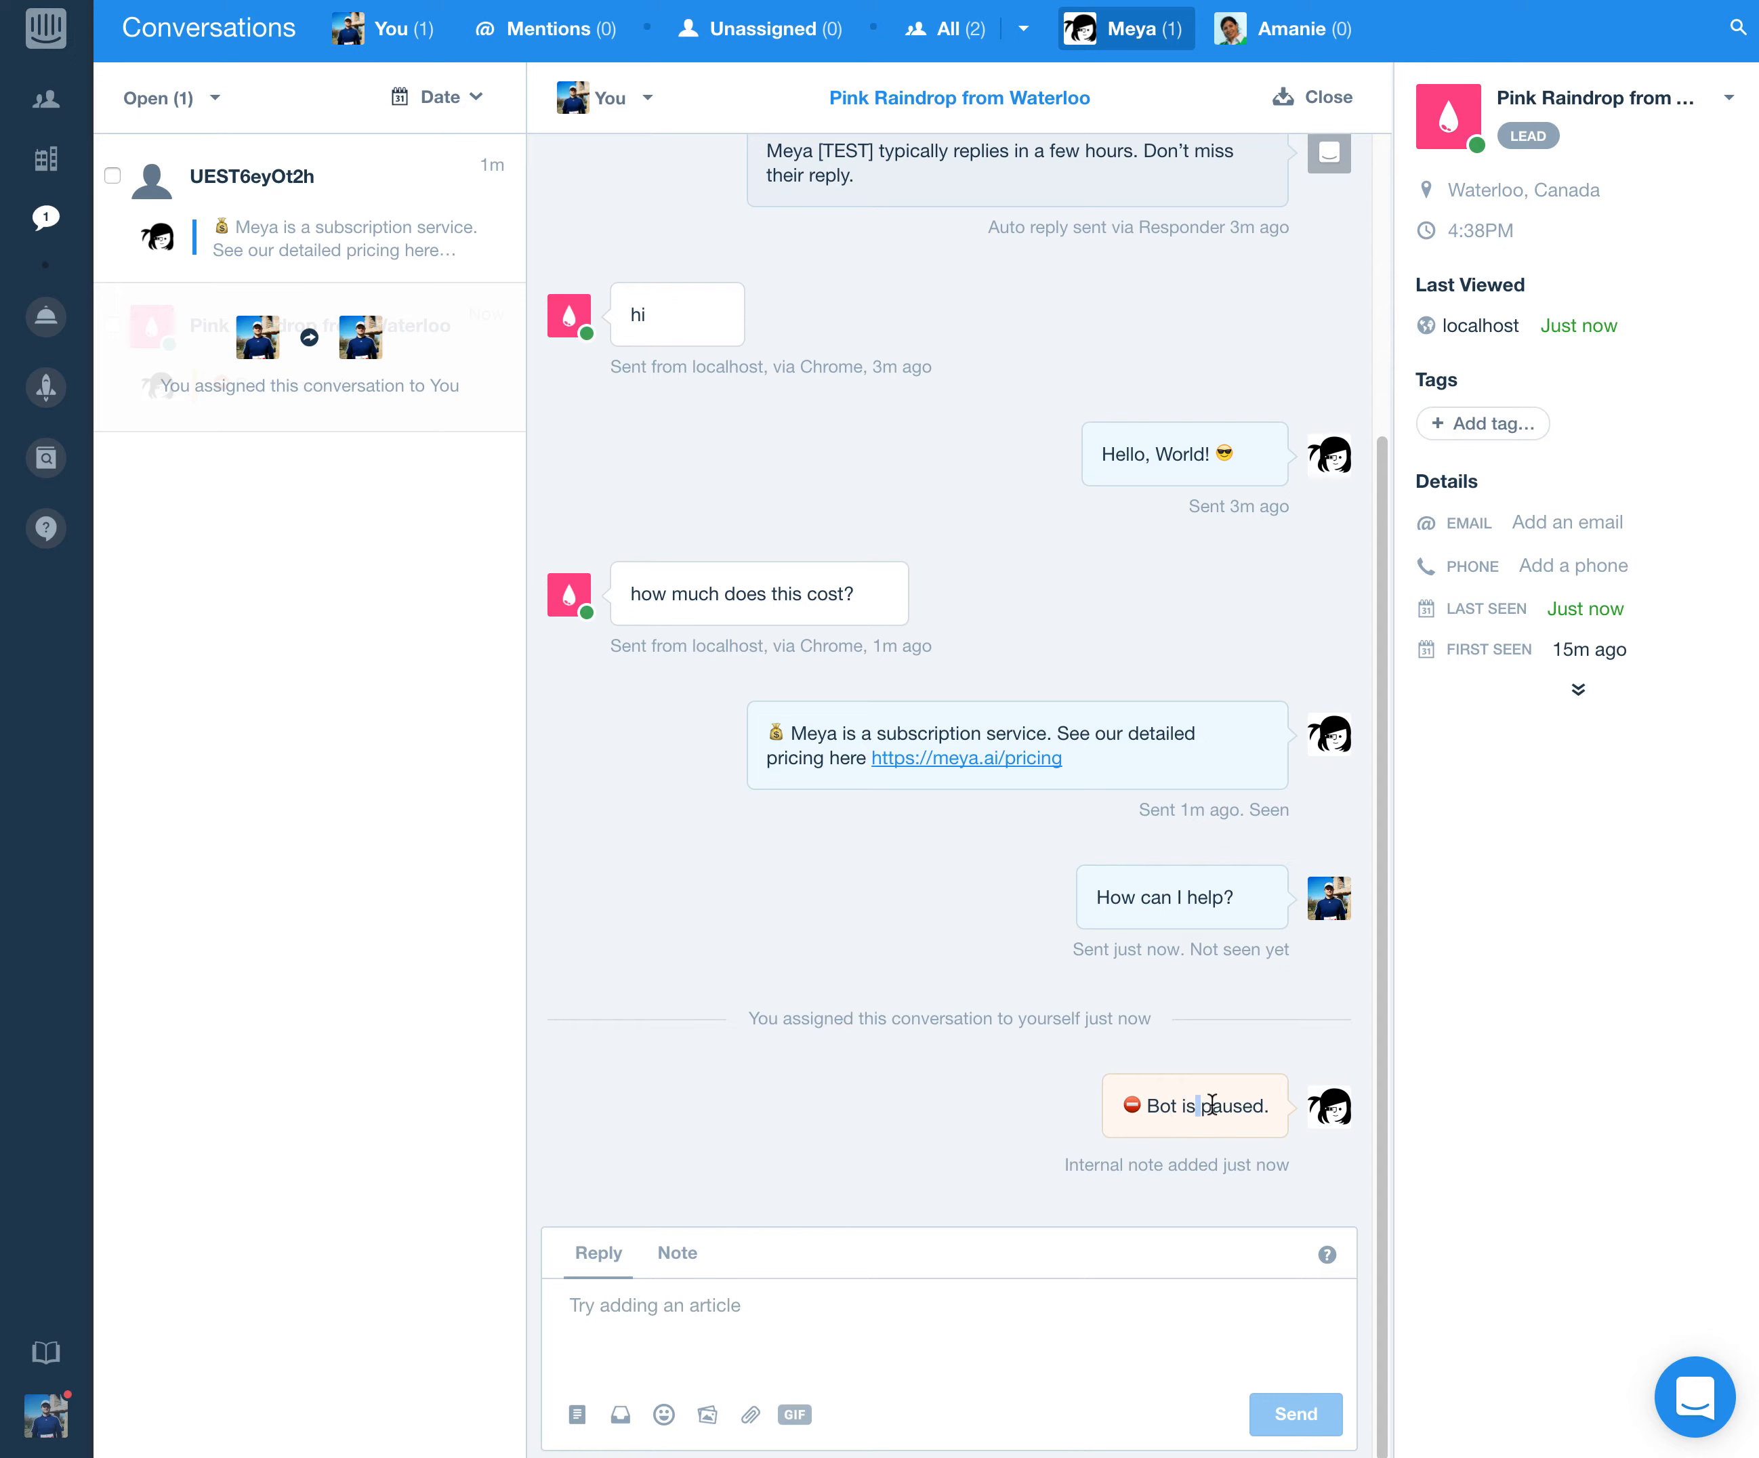
double_click(1243, 1112)
left_click(999, 1108)
- Switch to the Meya homepage and send "hi" in its Intercom messenger while the bot is paused
key("ctrl+Up")
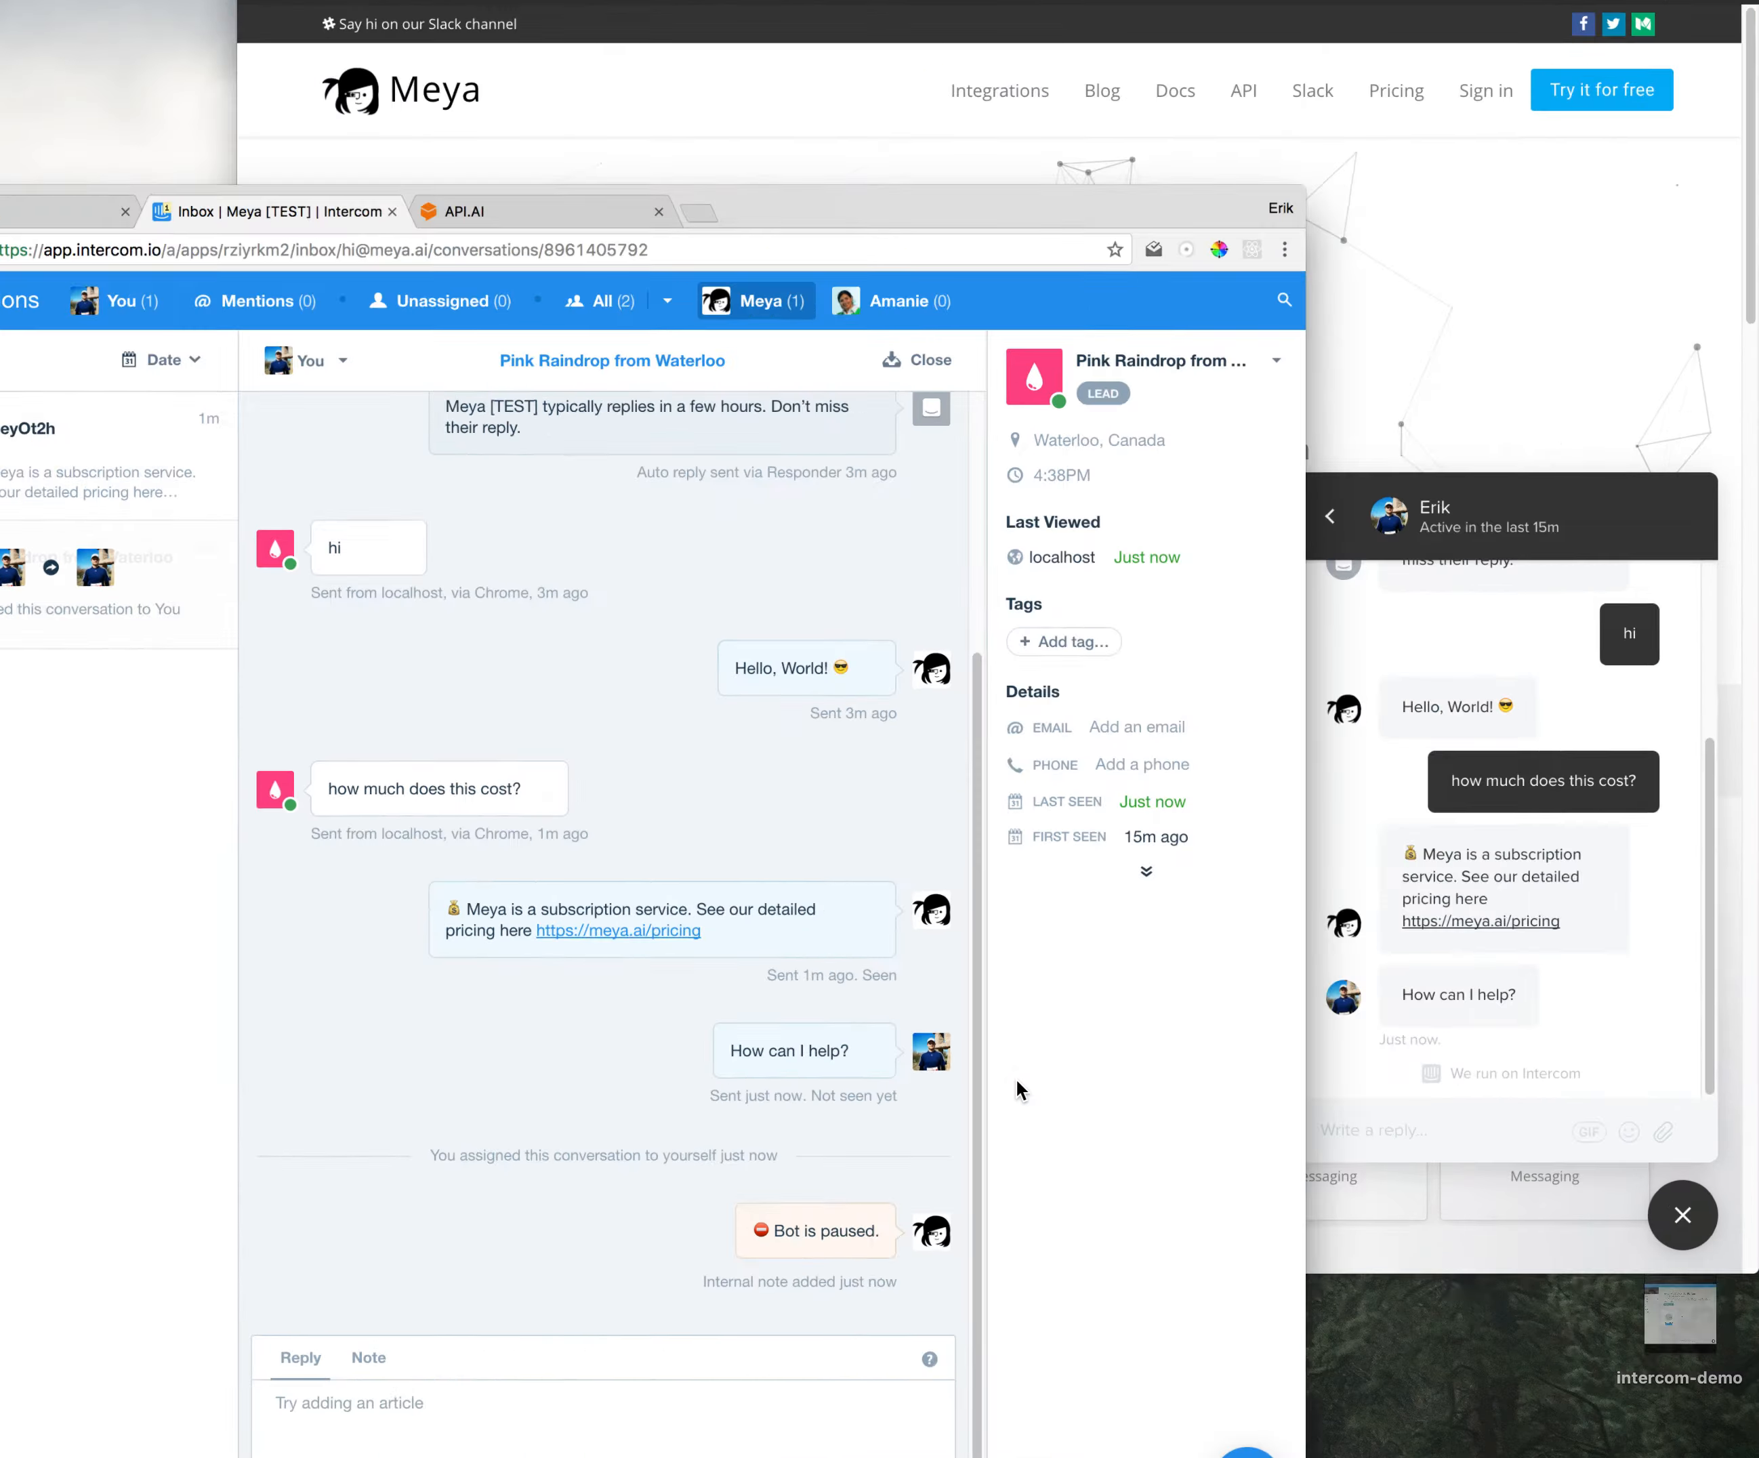
left_click(1202, 782)
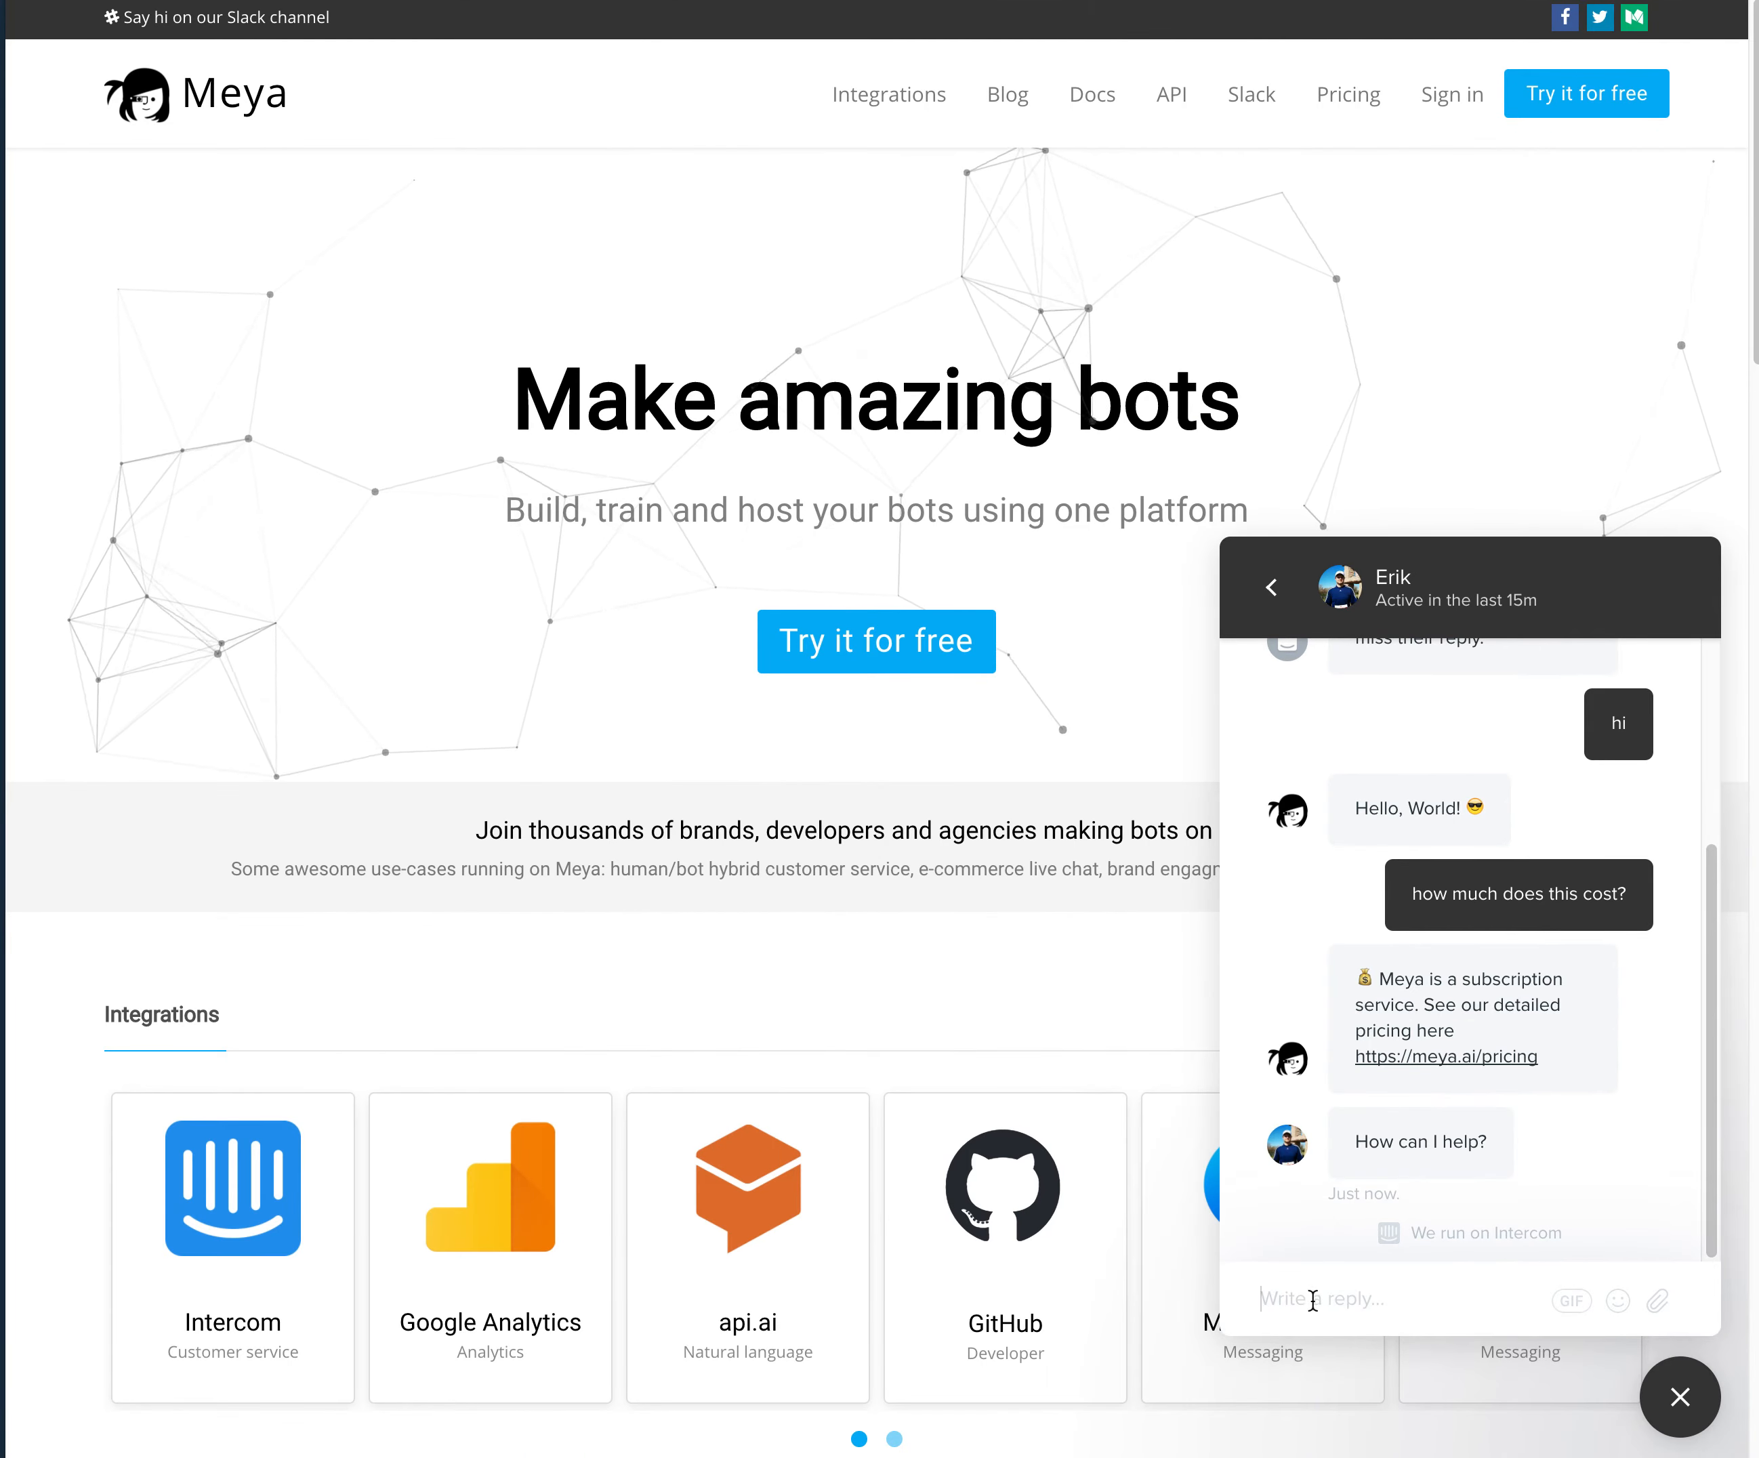
type("hi")
key("Return")
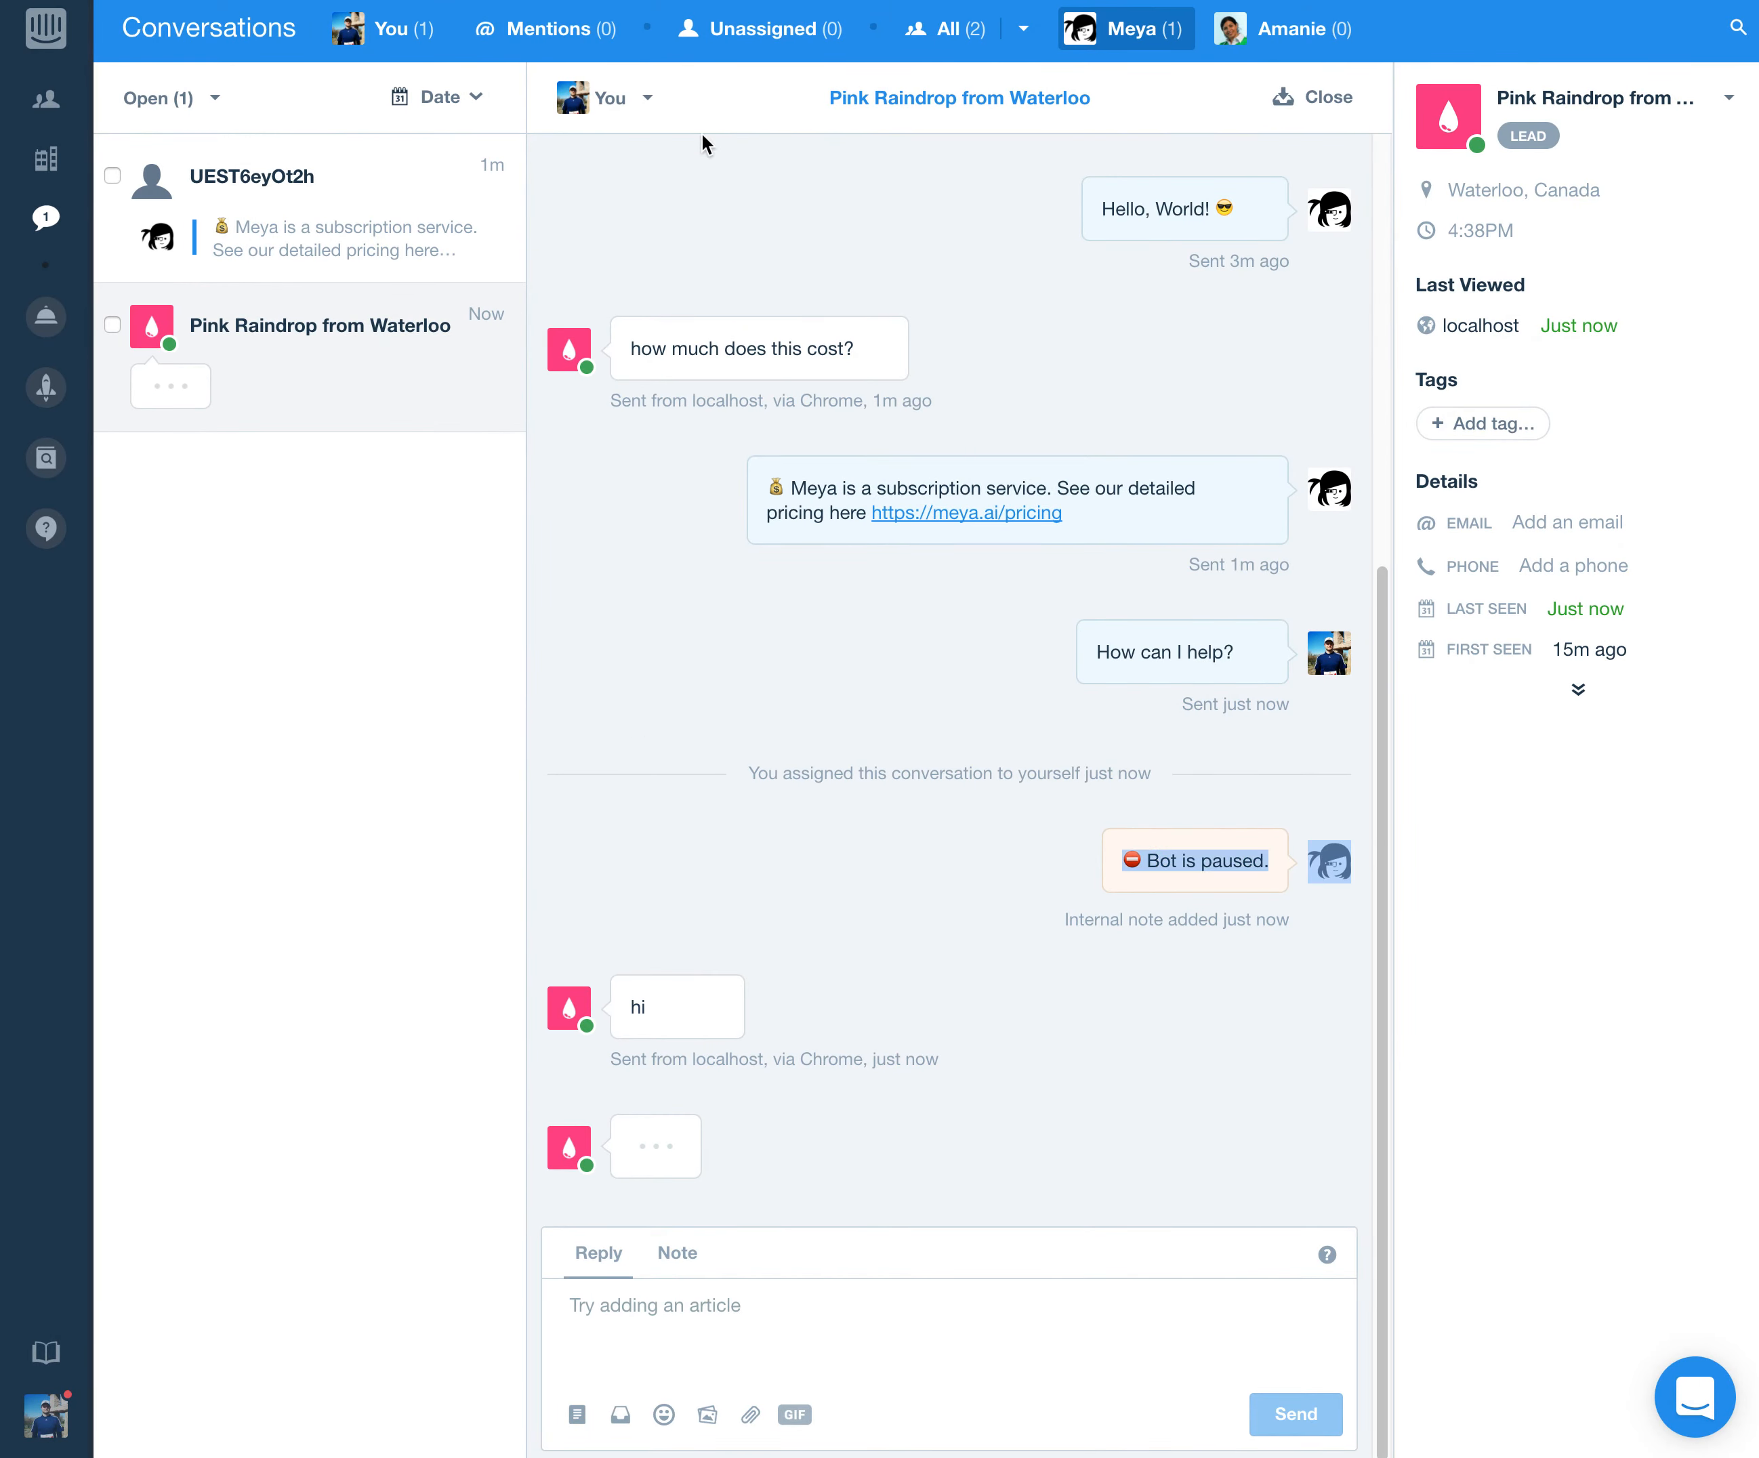
- Assign the Pink Raindrop from Waterloo conversation to the Meya teammate in the Intercom inbox and set the composer to Reply
left_click(608, 99)
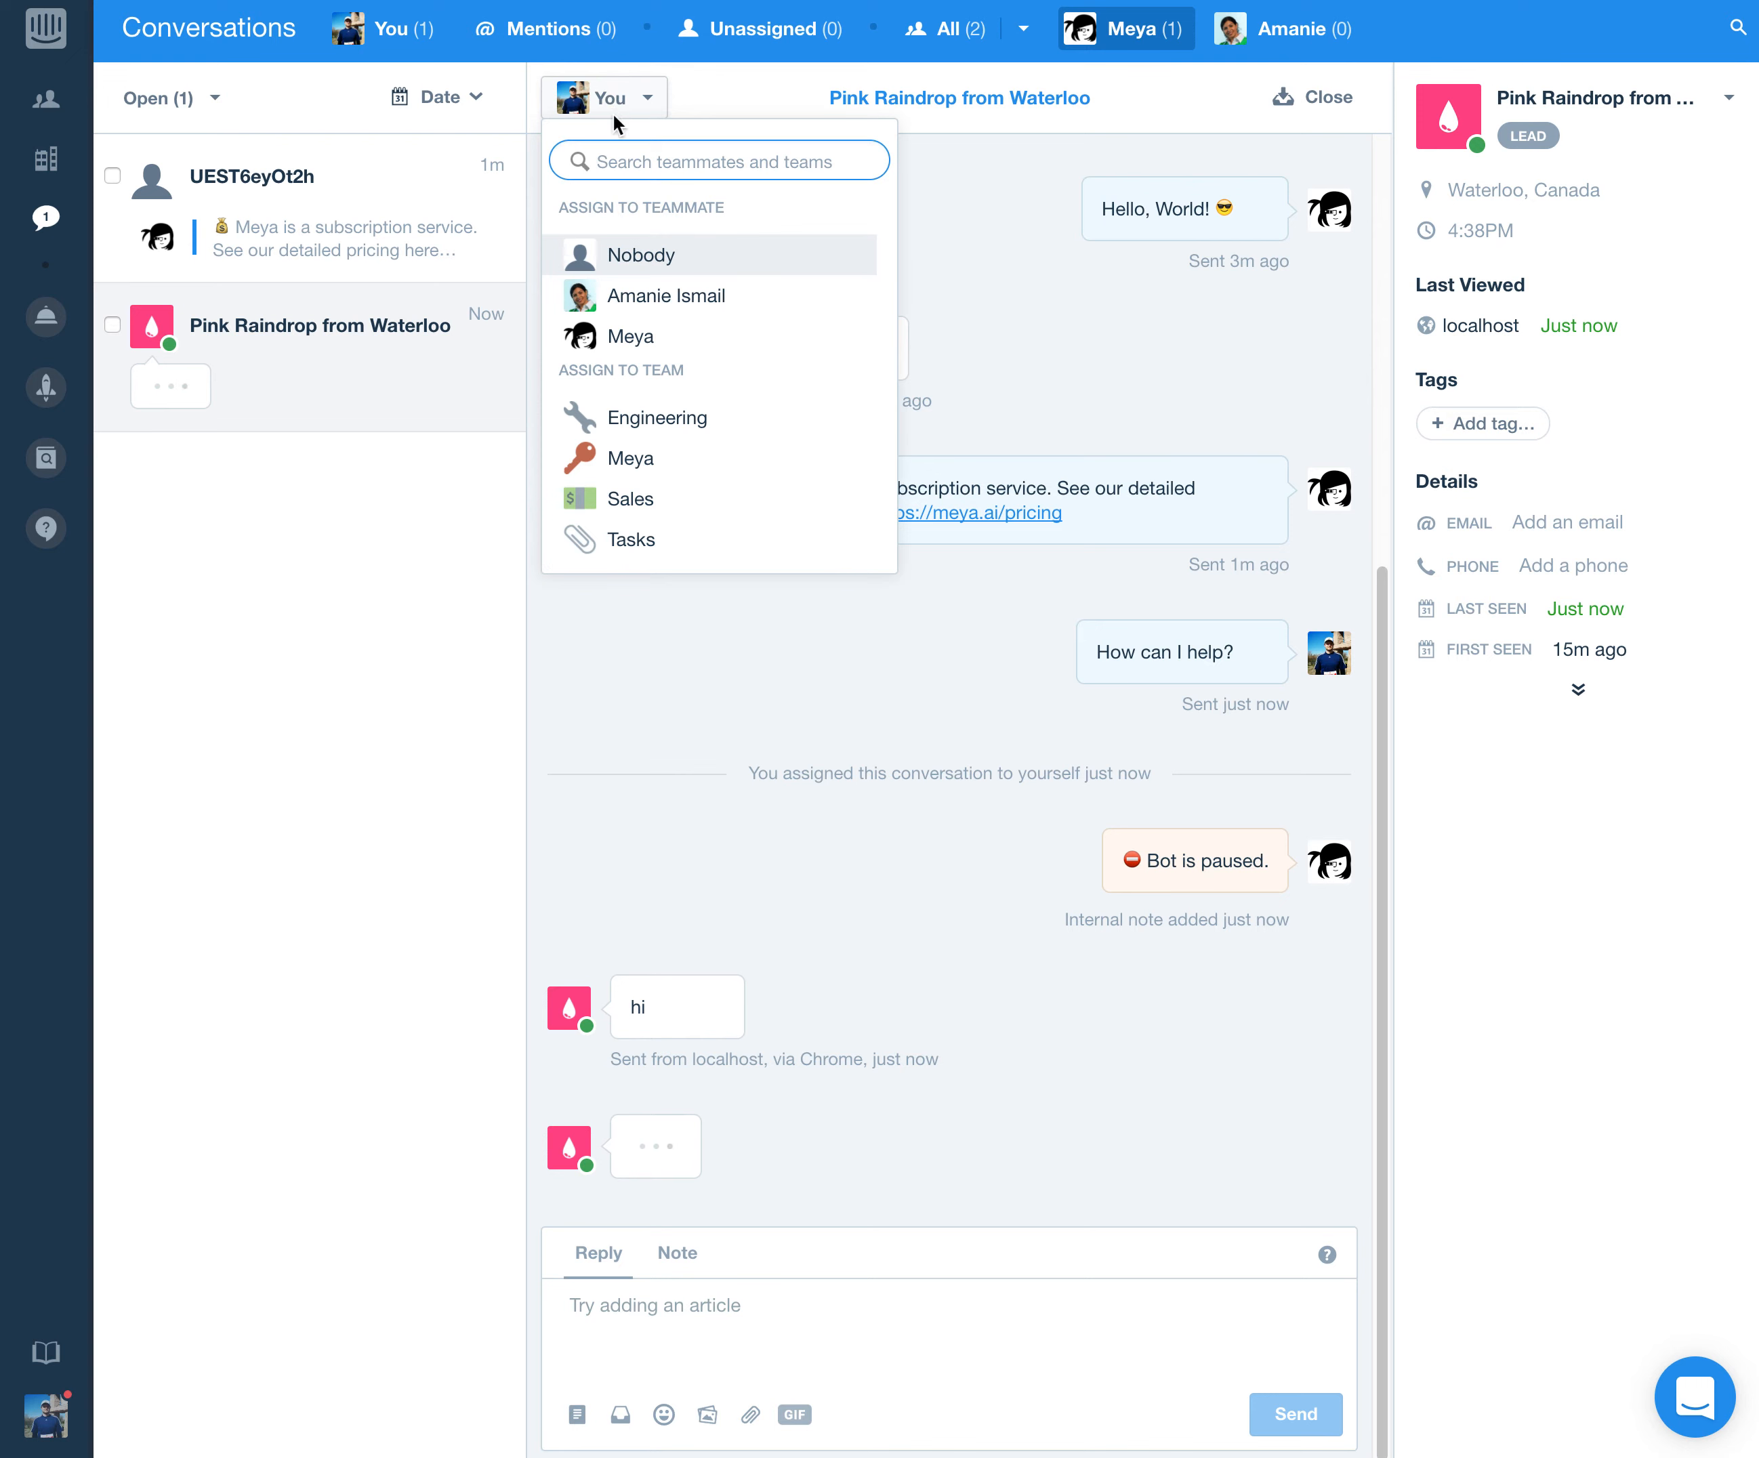
left_click(649, 337)
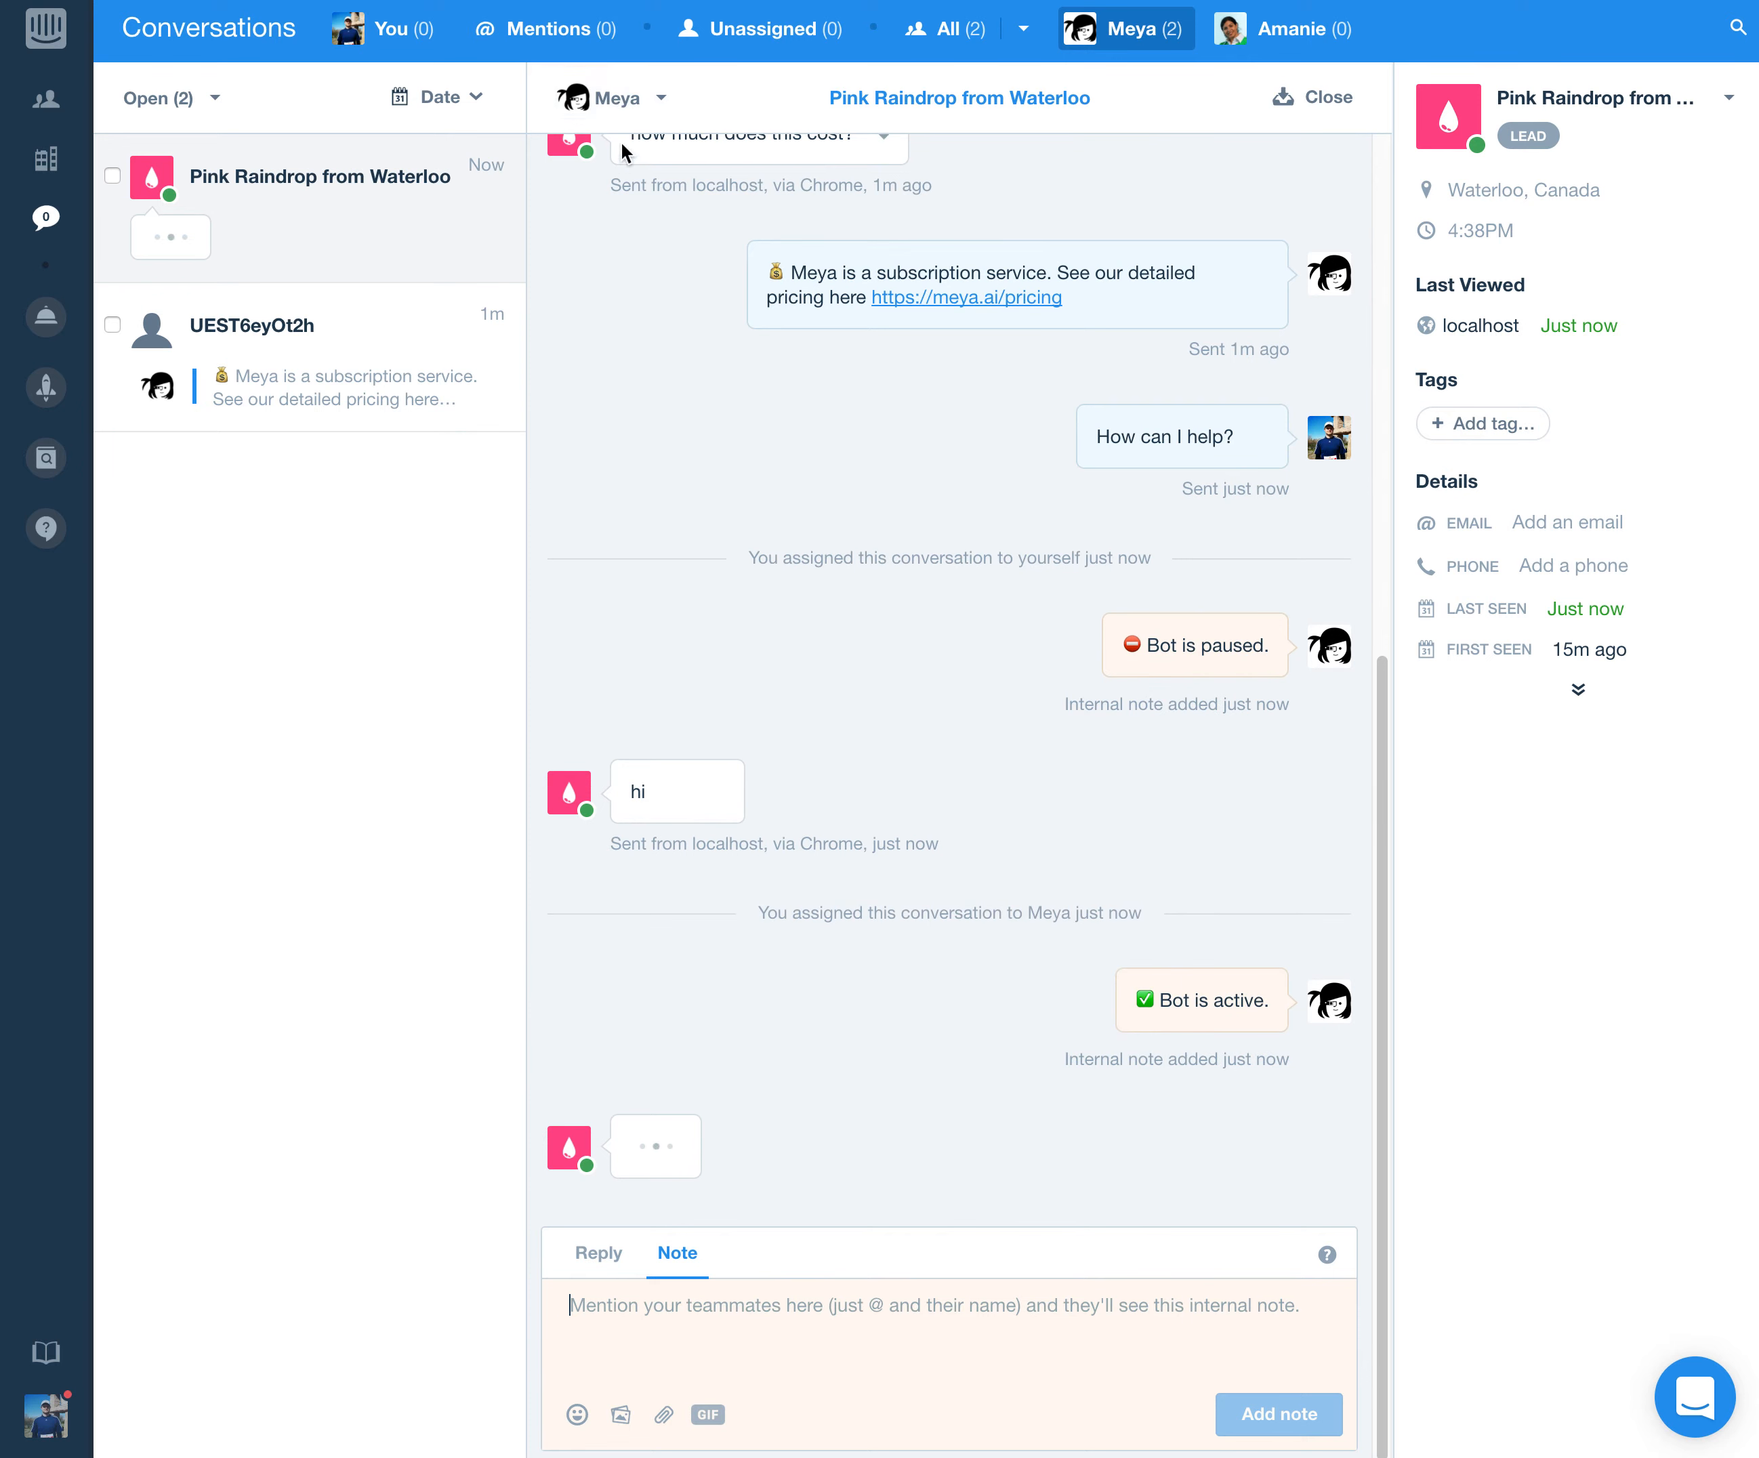
left_click(592, 1254)
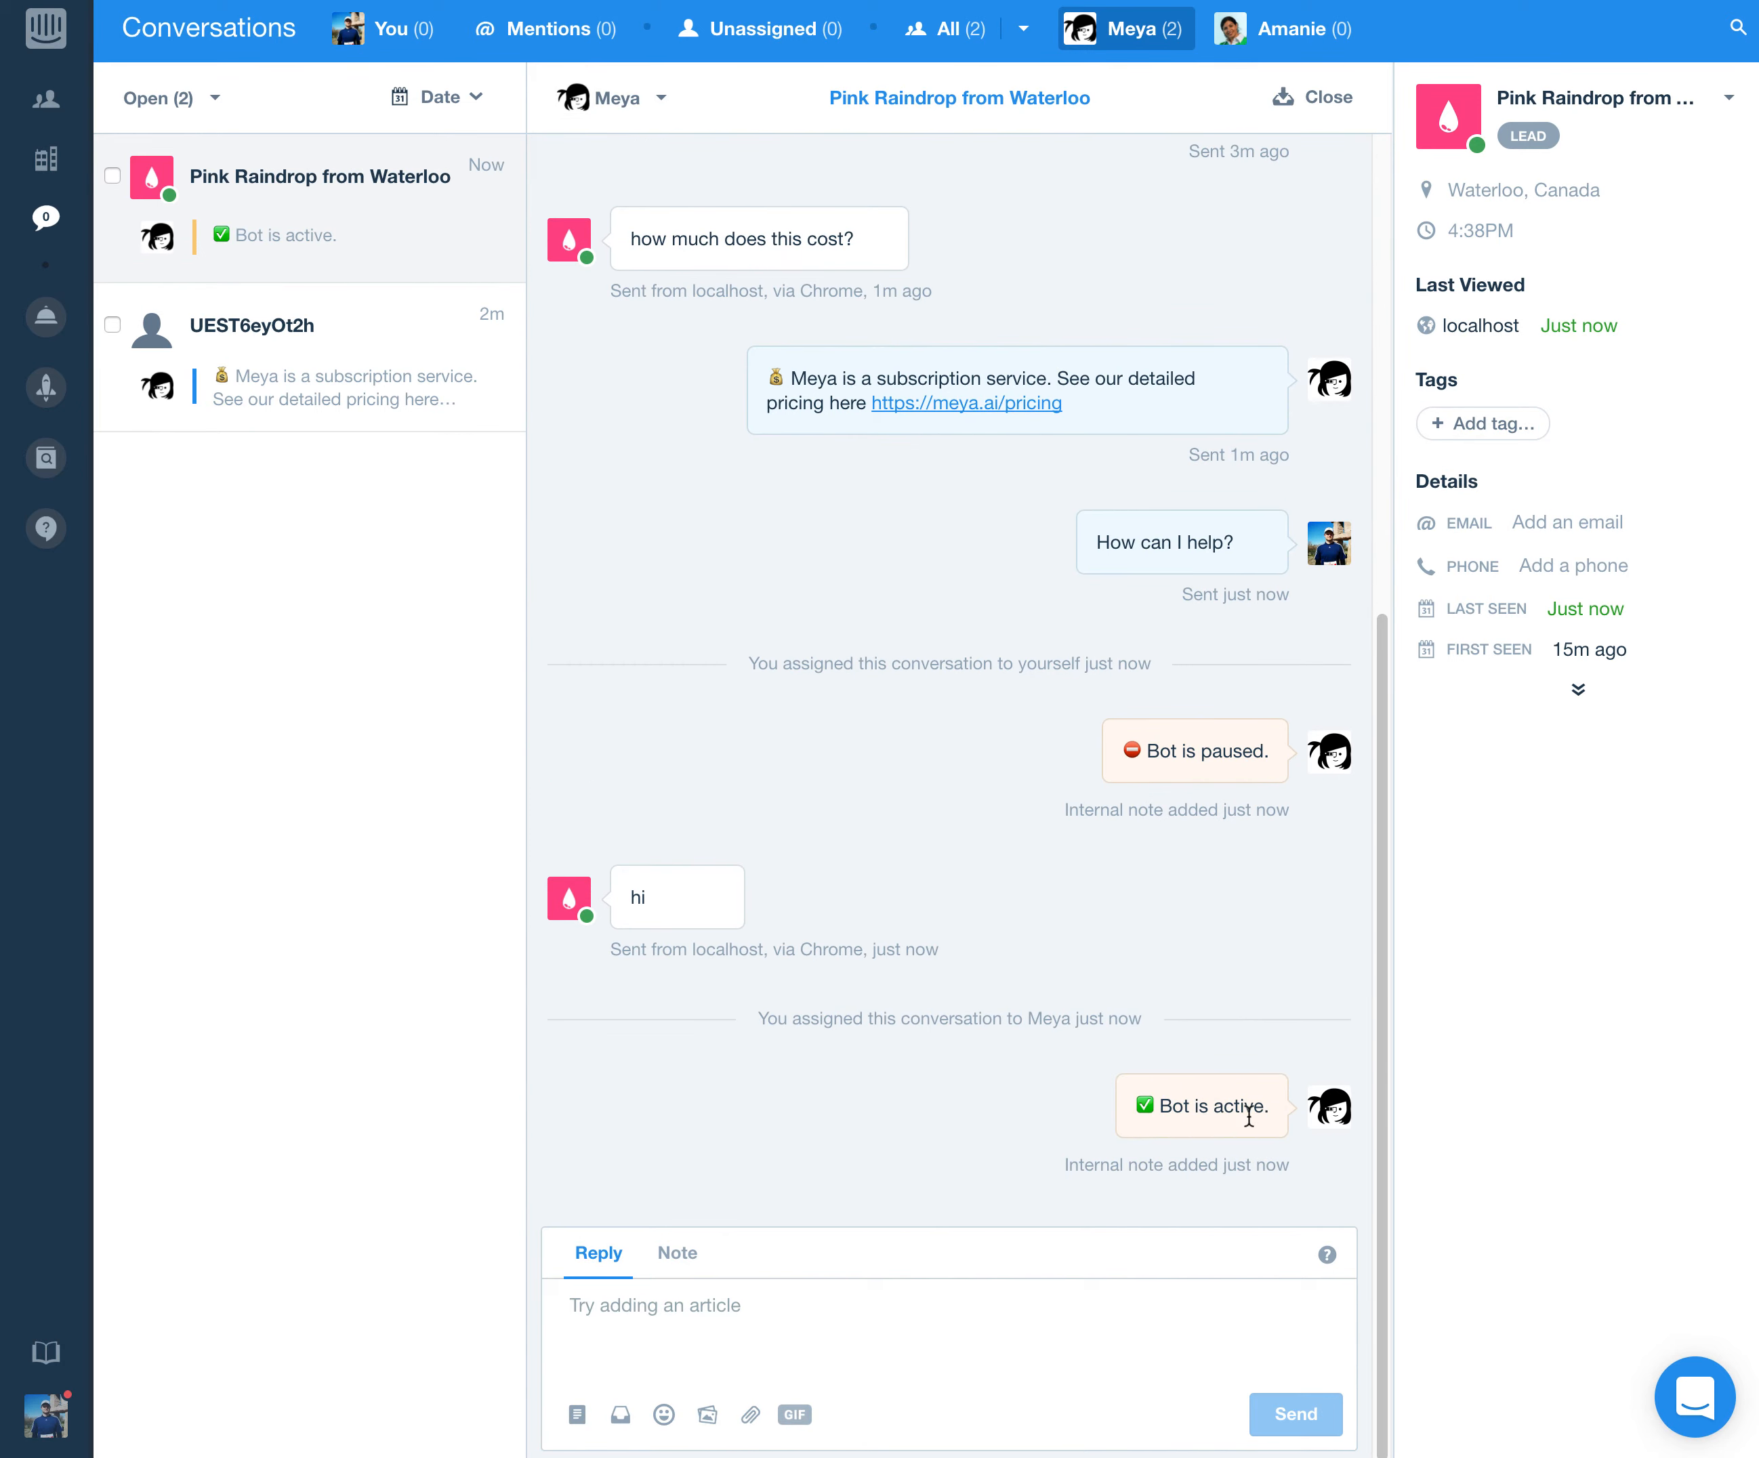
- Return to the Meya homepage's messenger and send "hi" again to test the reactivated bot
key("ctrl+Up")
left_click(1419, 858)
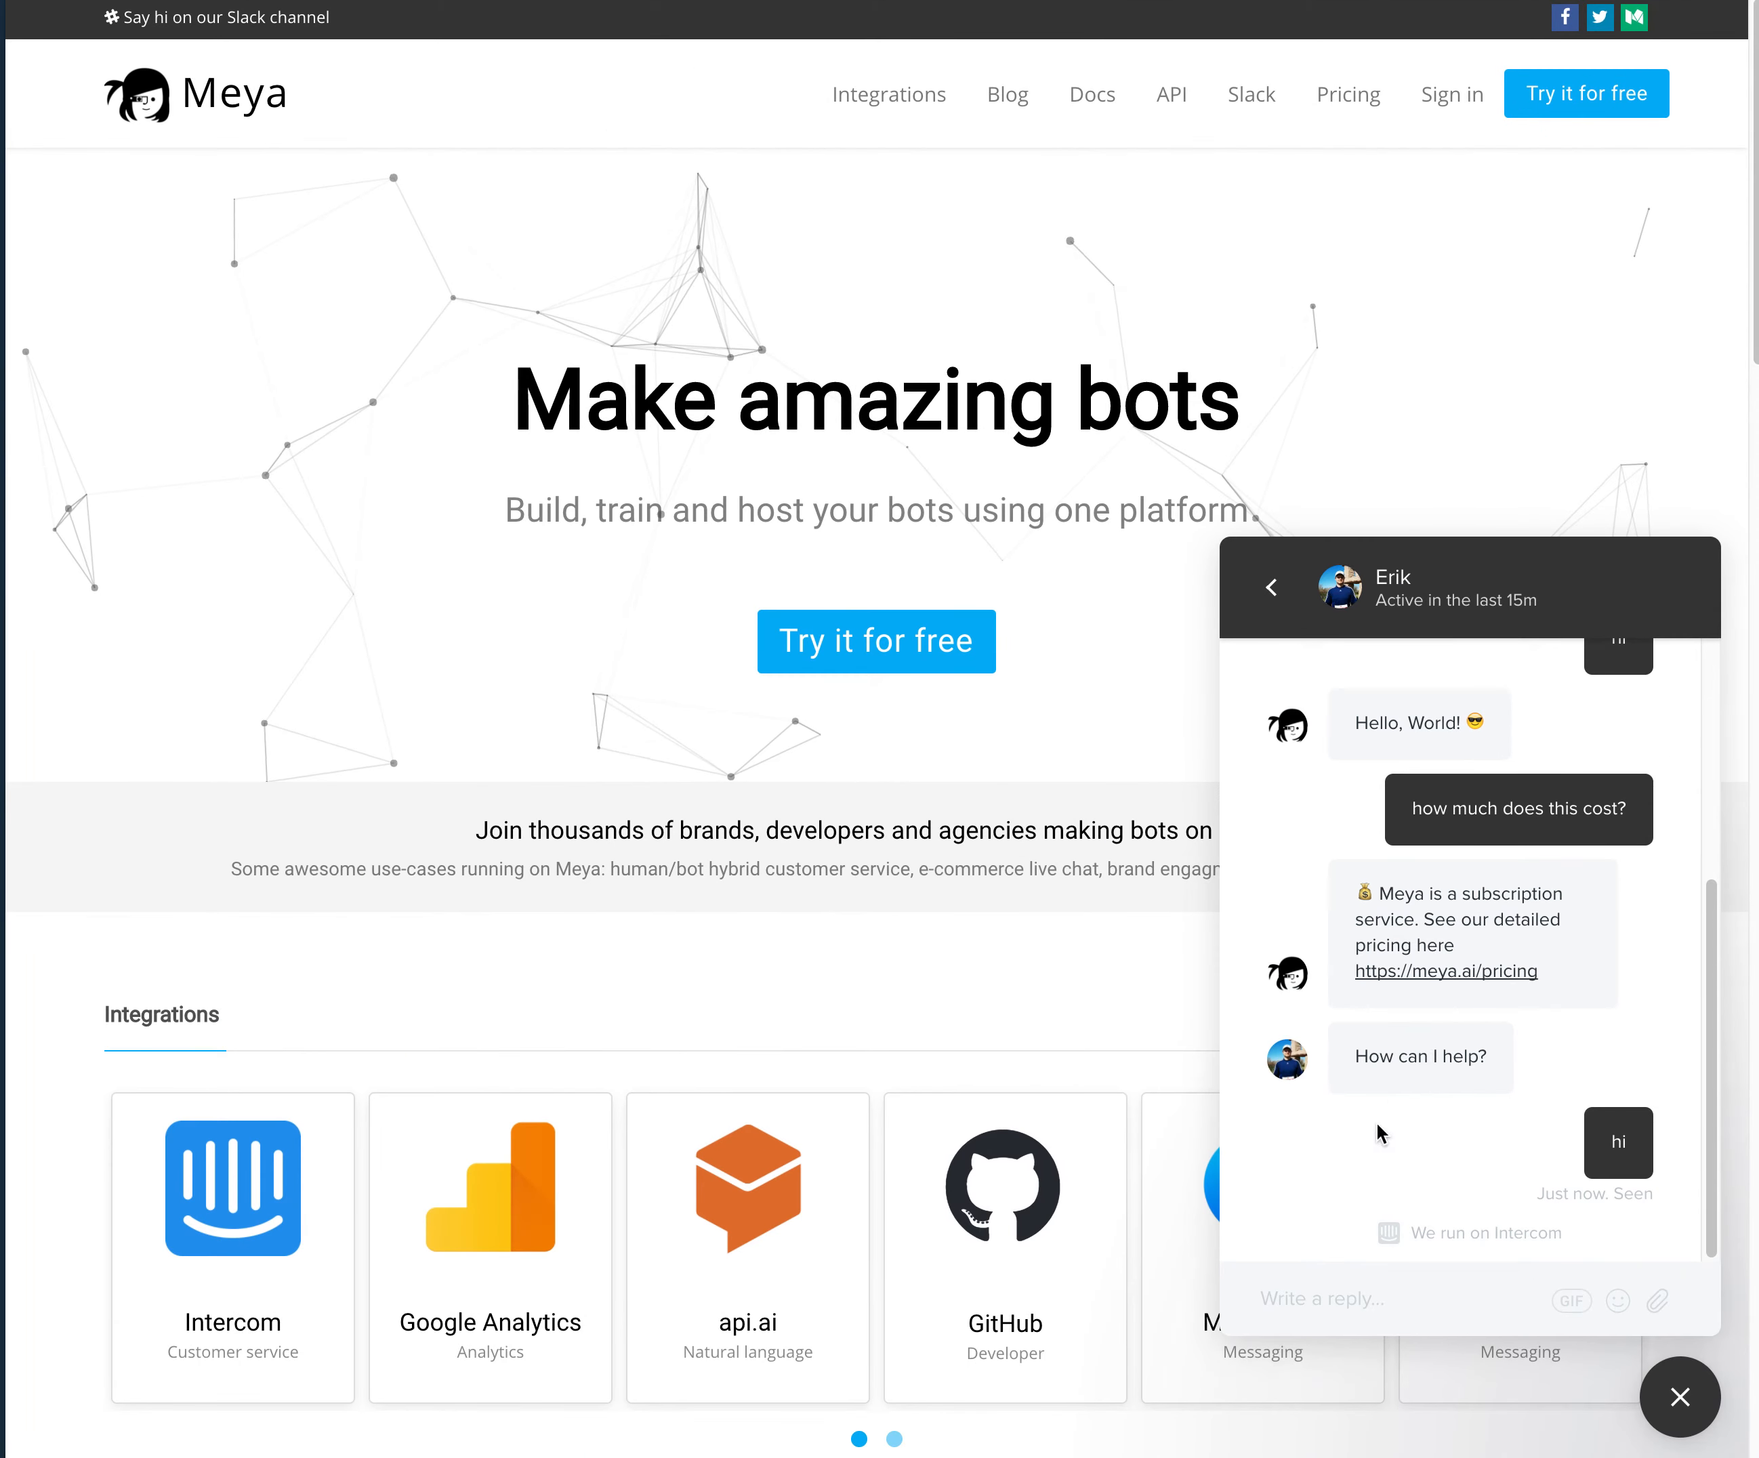
left_click(1301, 1293)
type("hi")
key("Return")
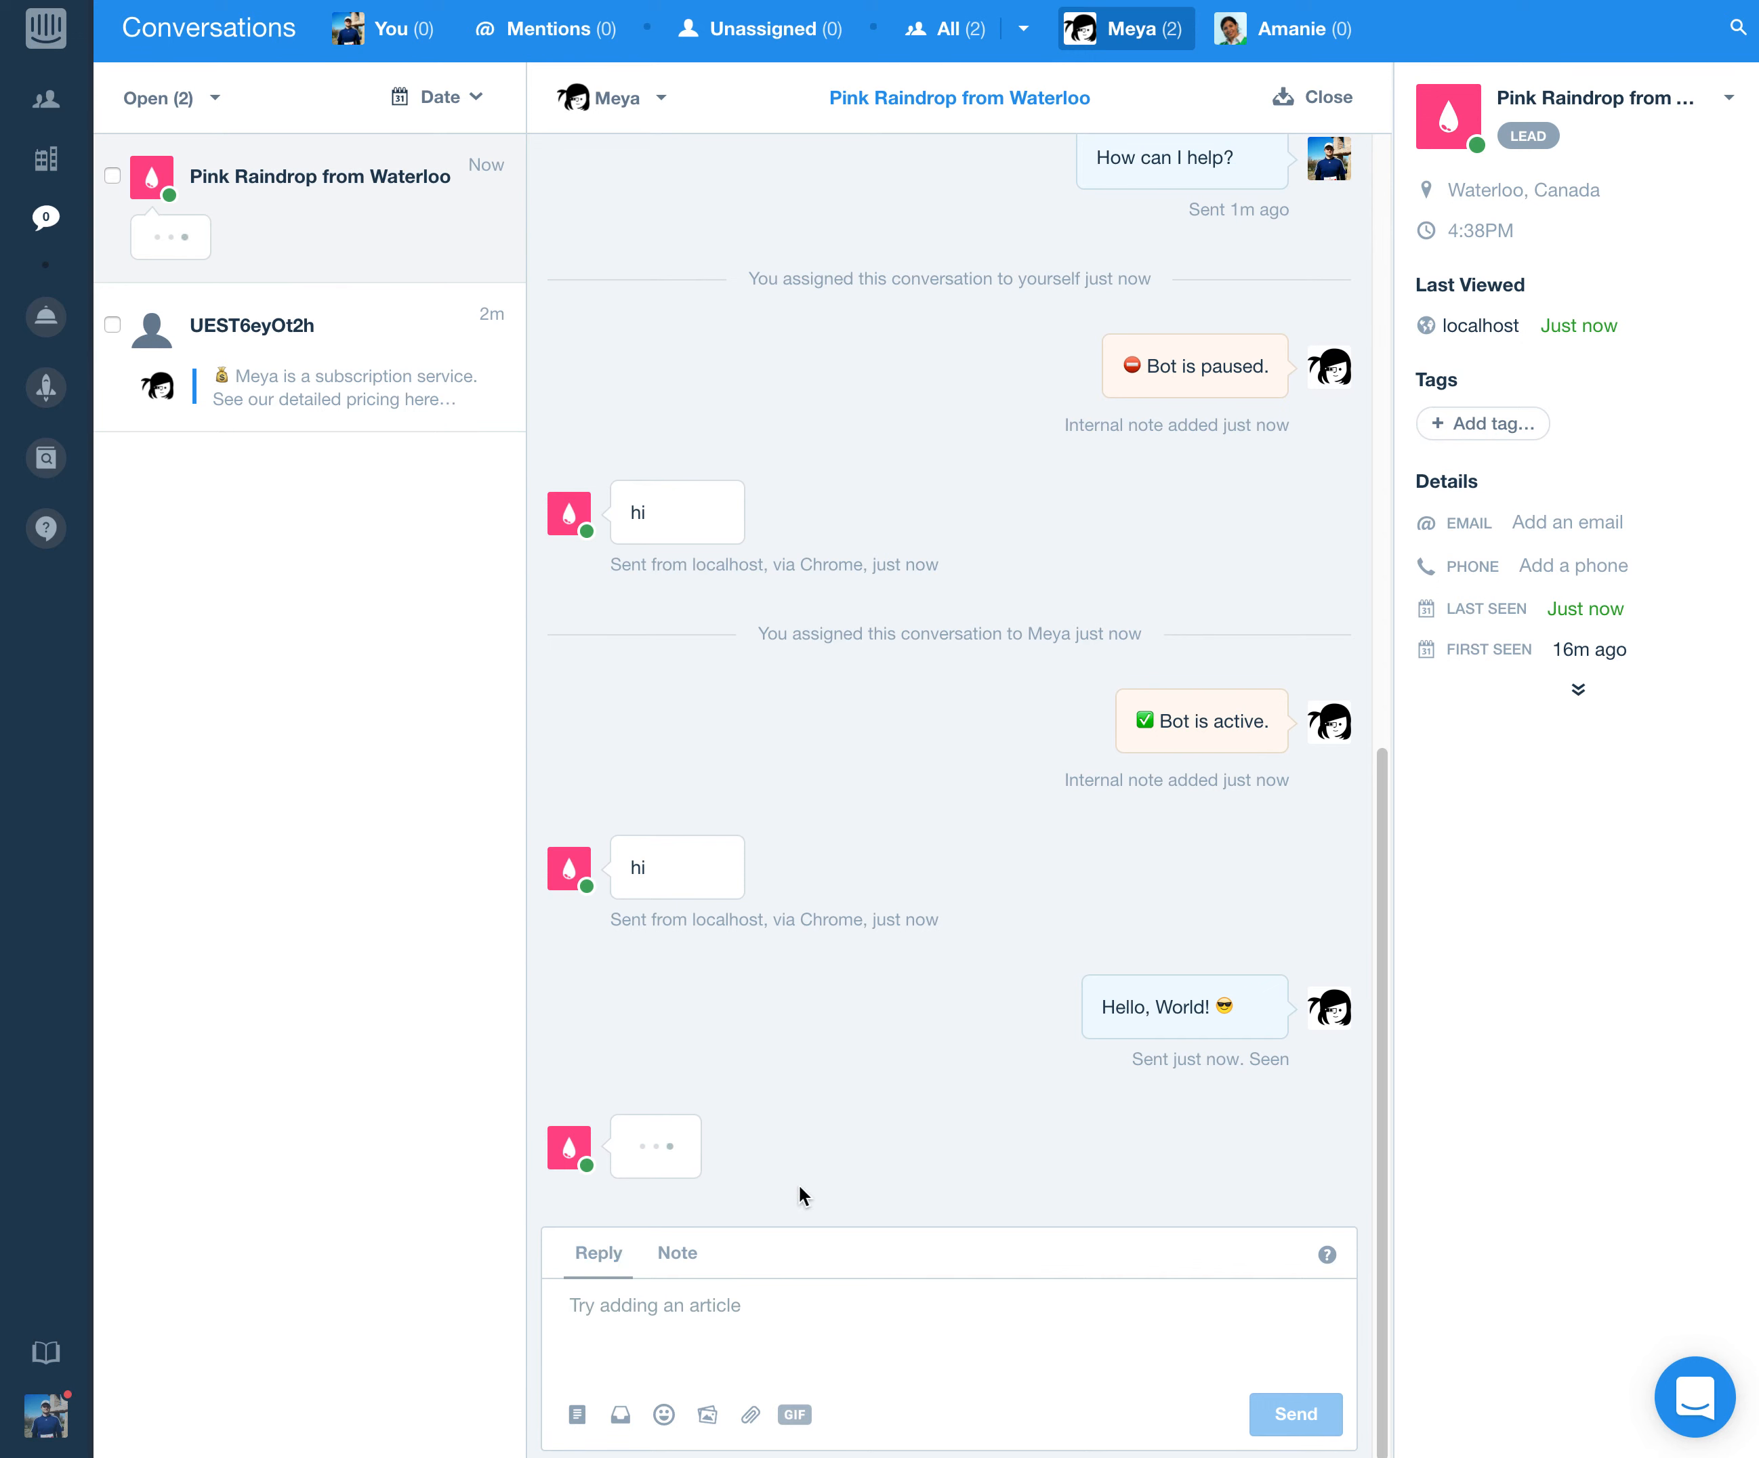
- Add the internal note "/hello_world" to the Pink Raindrop from Waterloo conversation in Intercom and check the bot's reply in the homepage messenger
left_click(681, 1254)
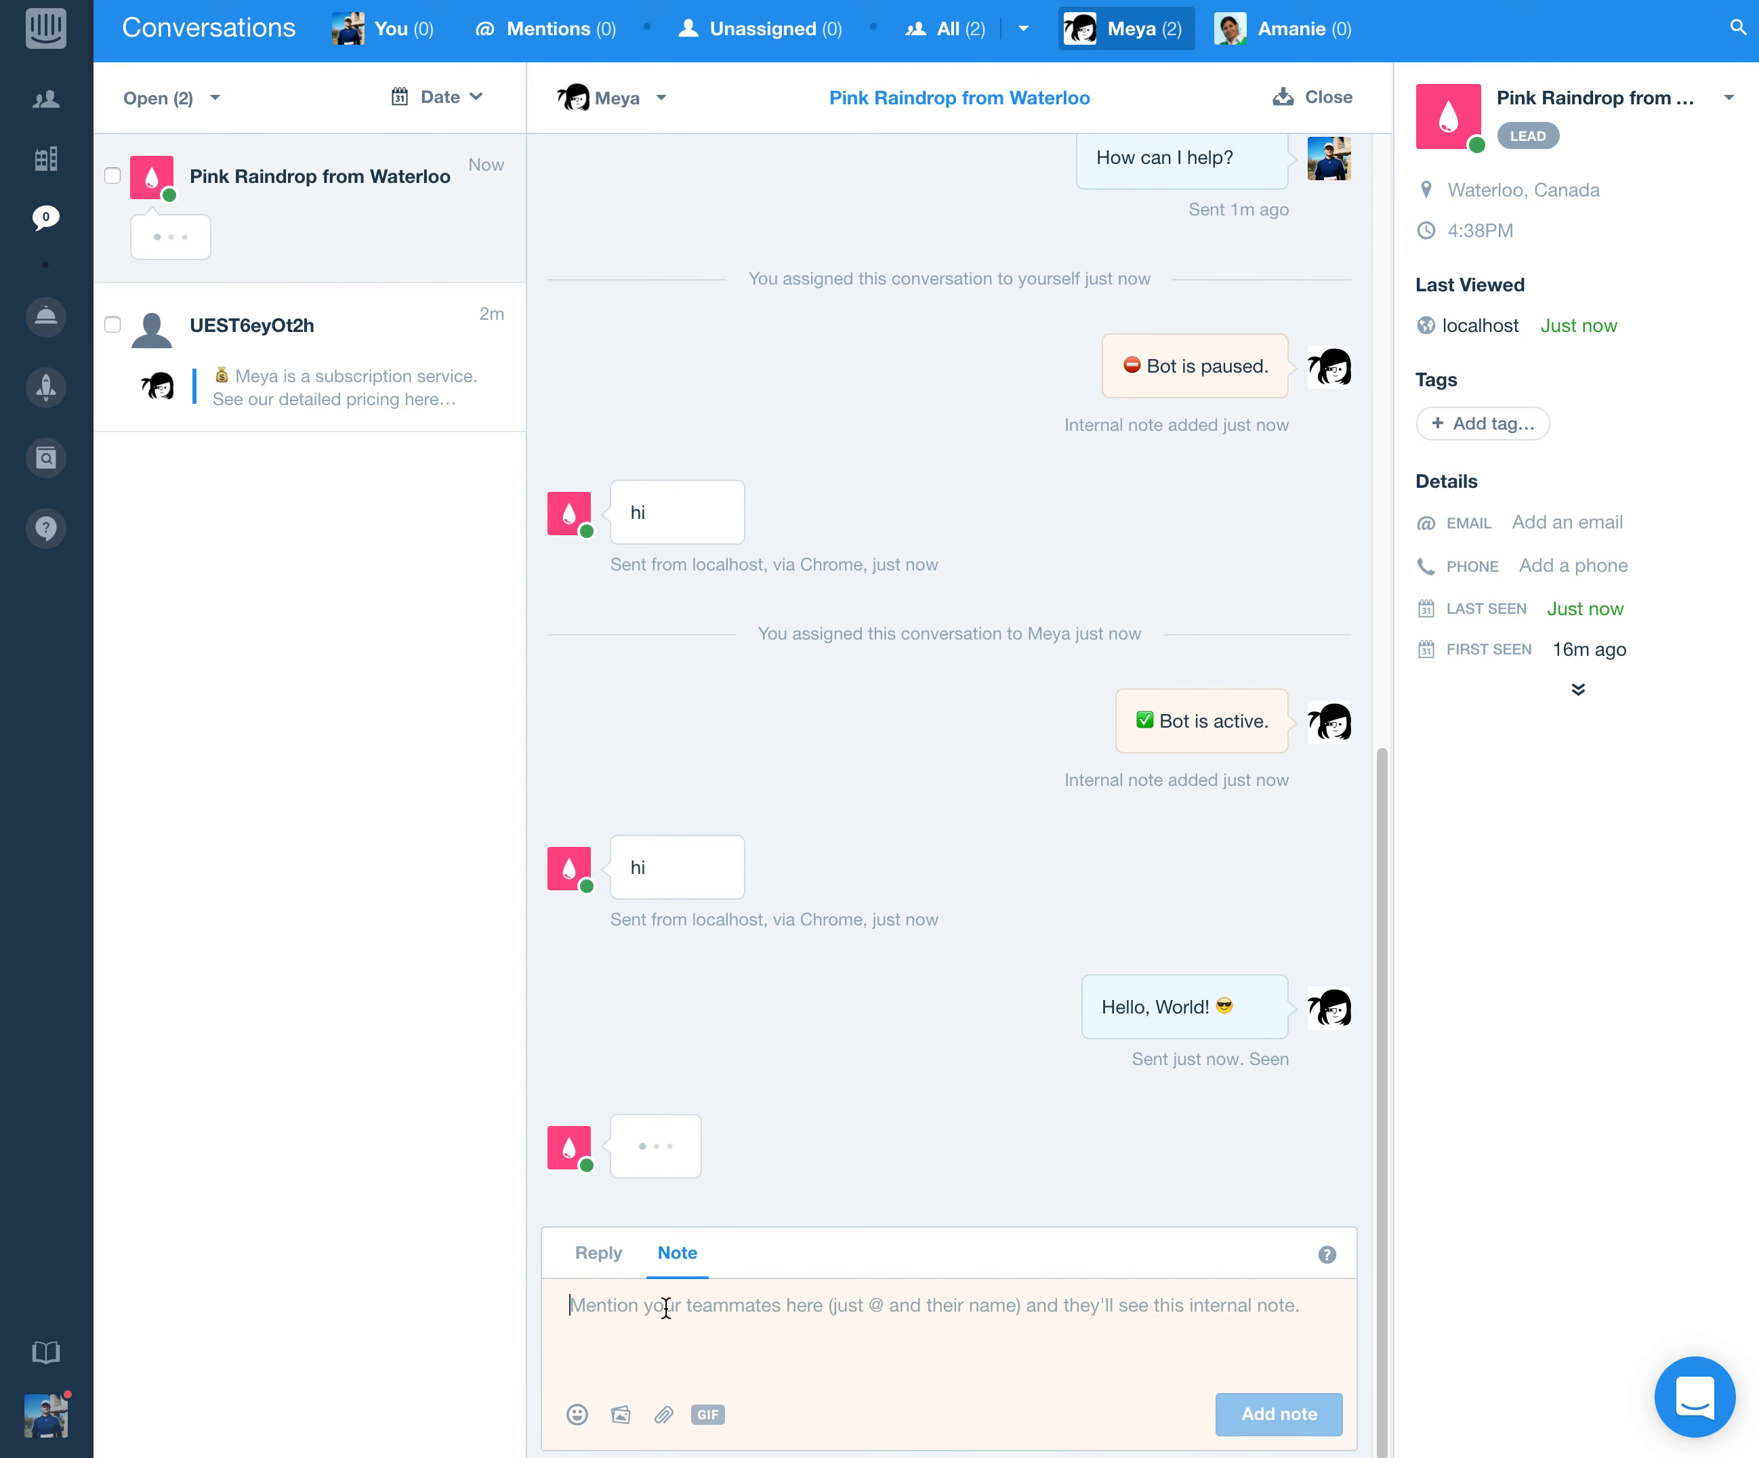
type("/hello_")
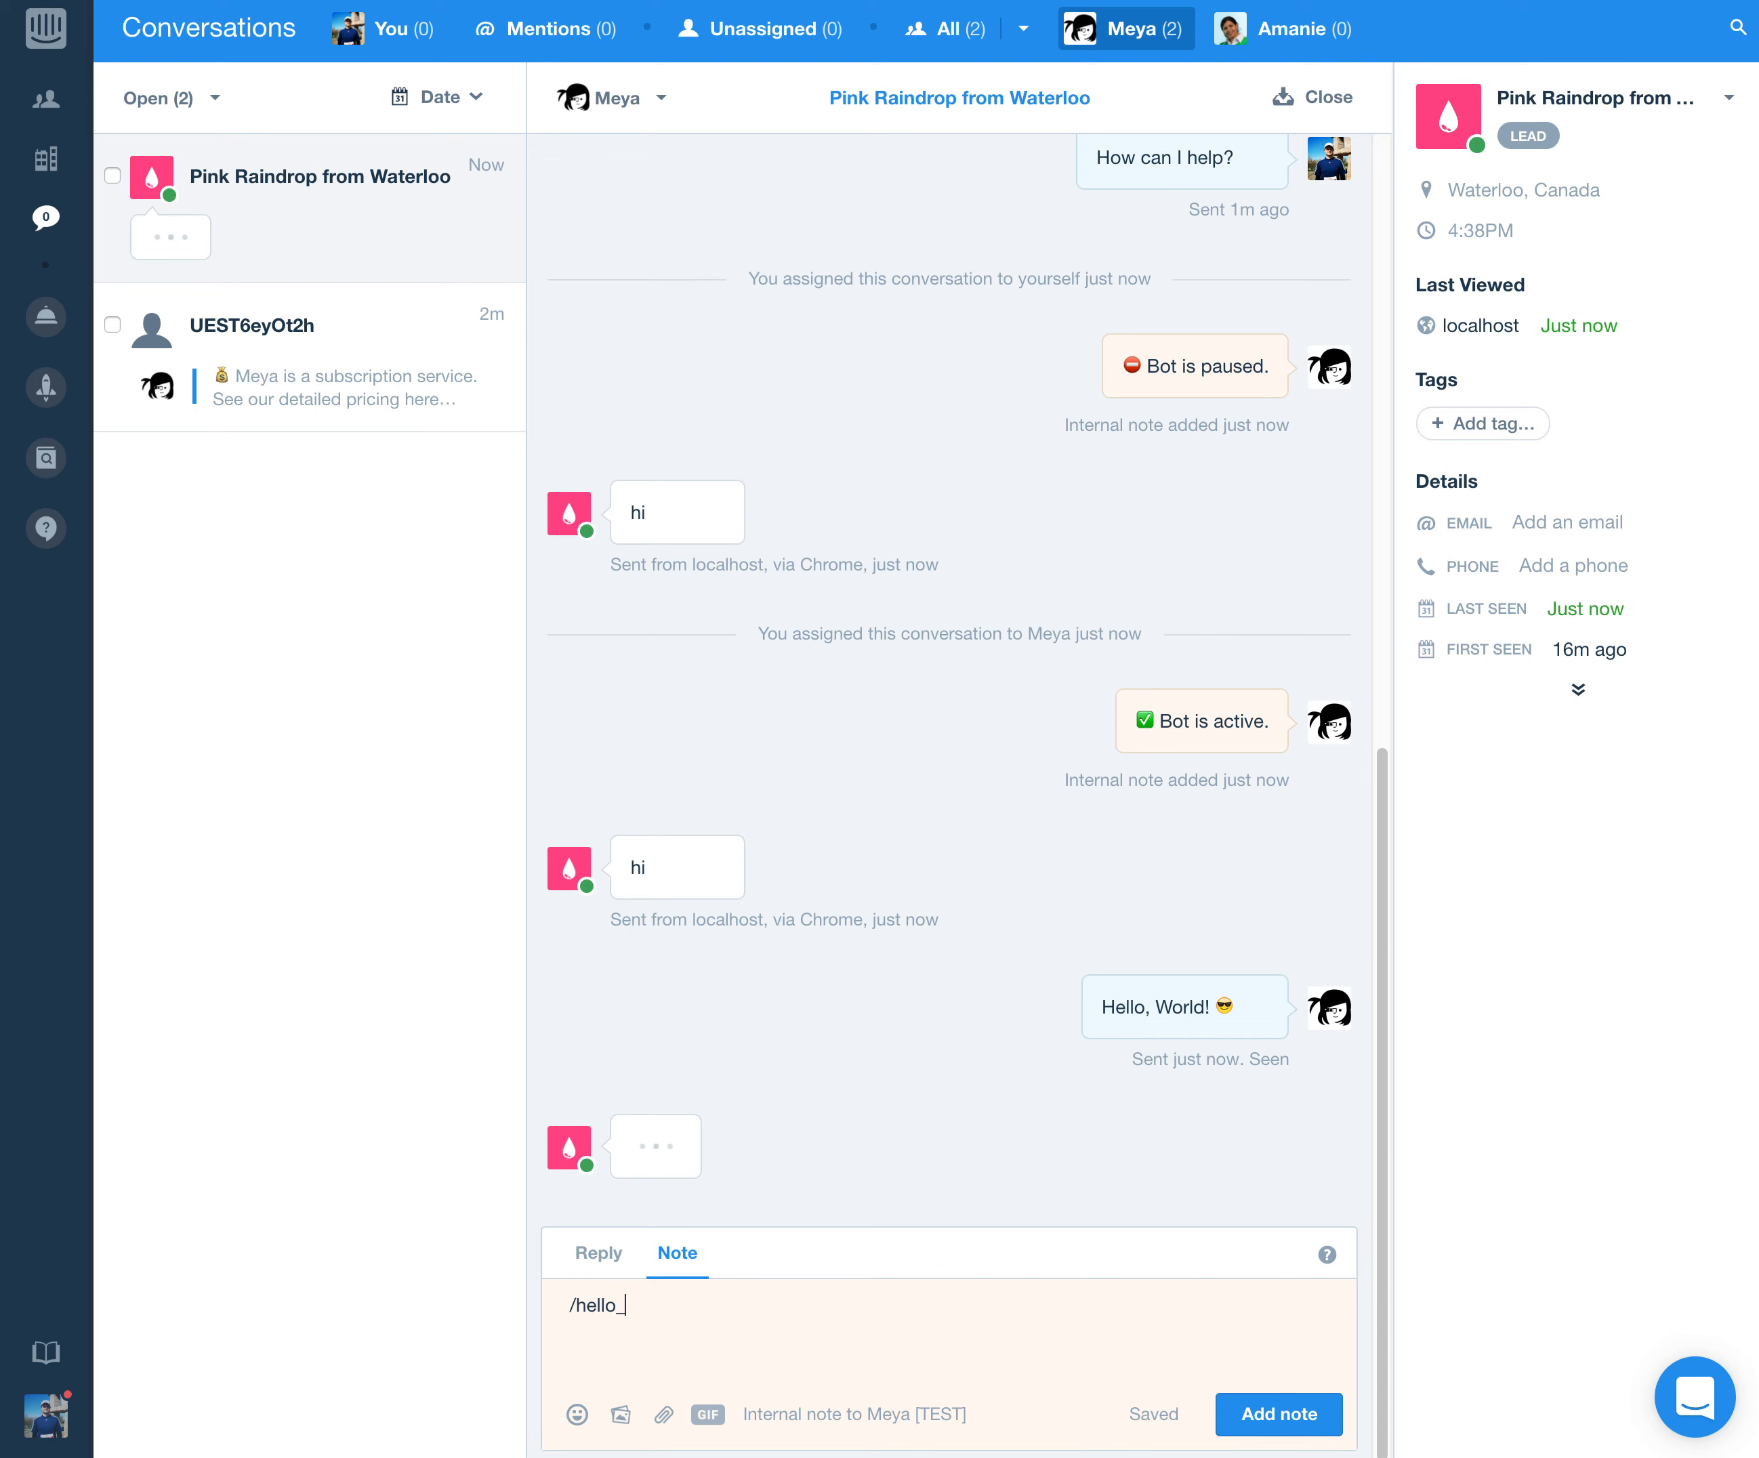
type("world")
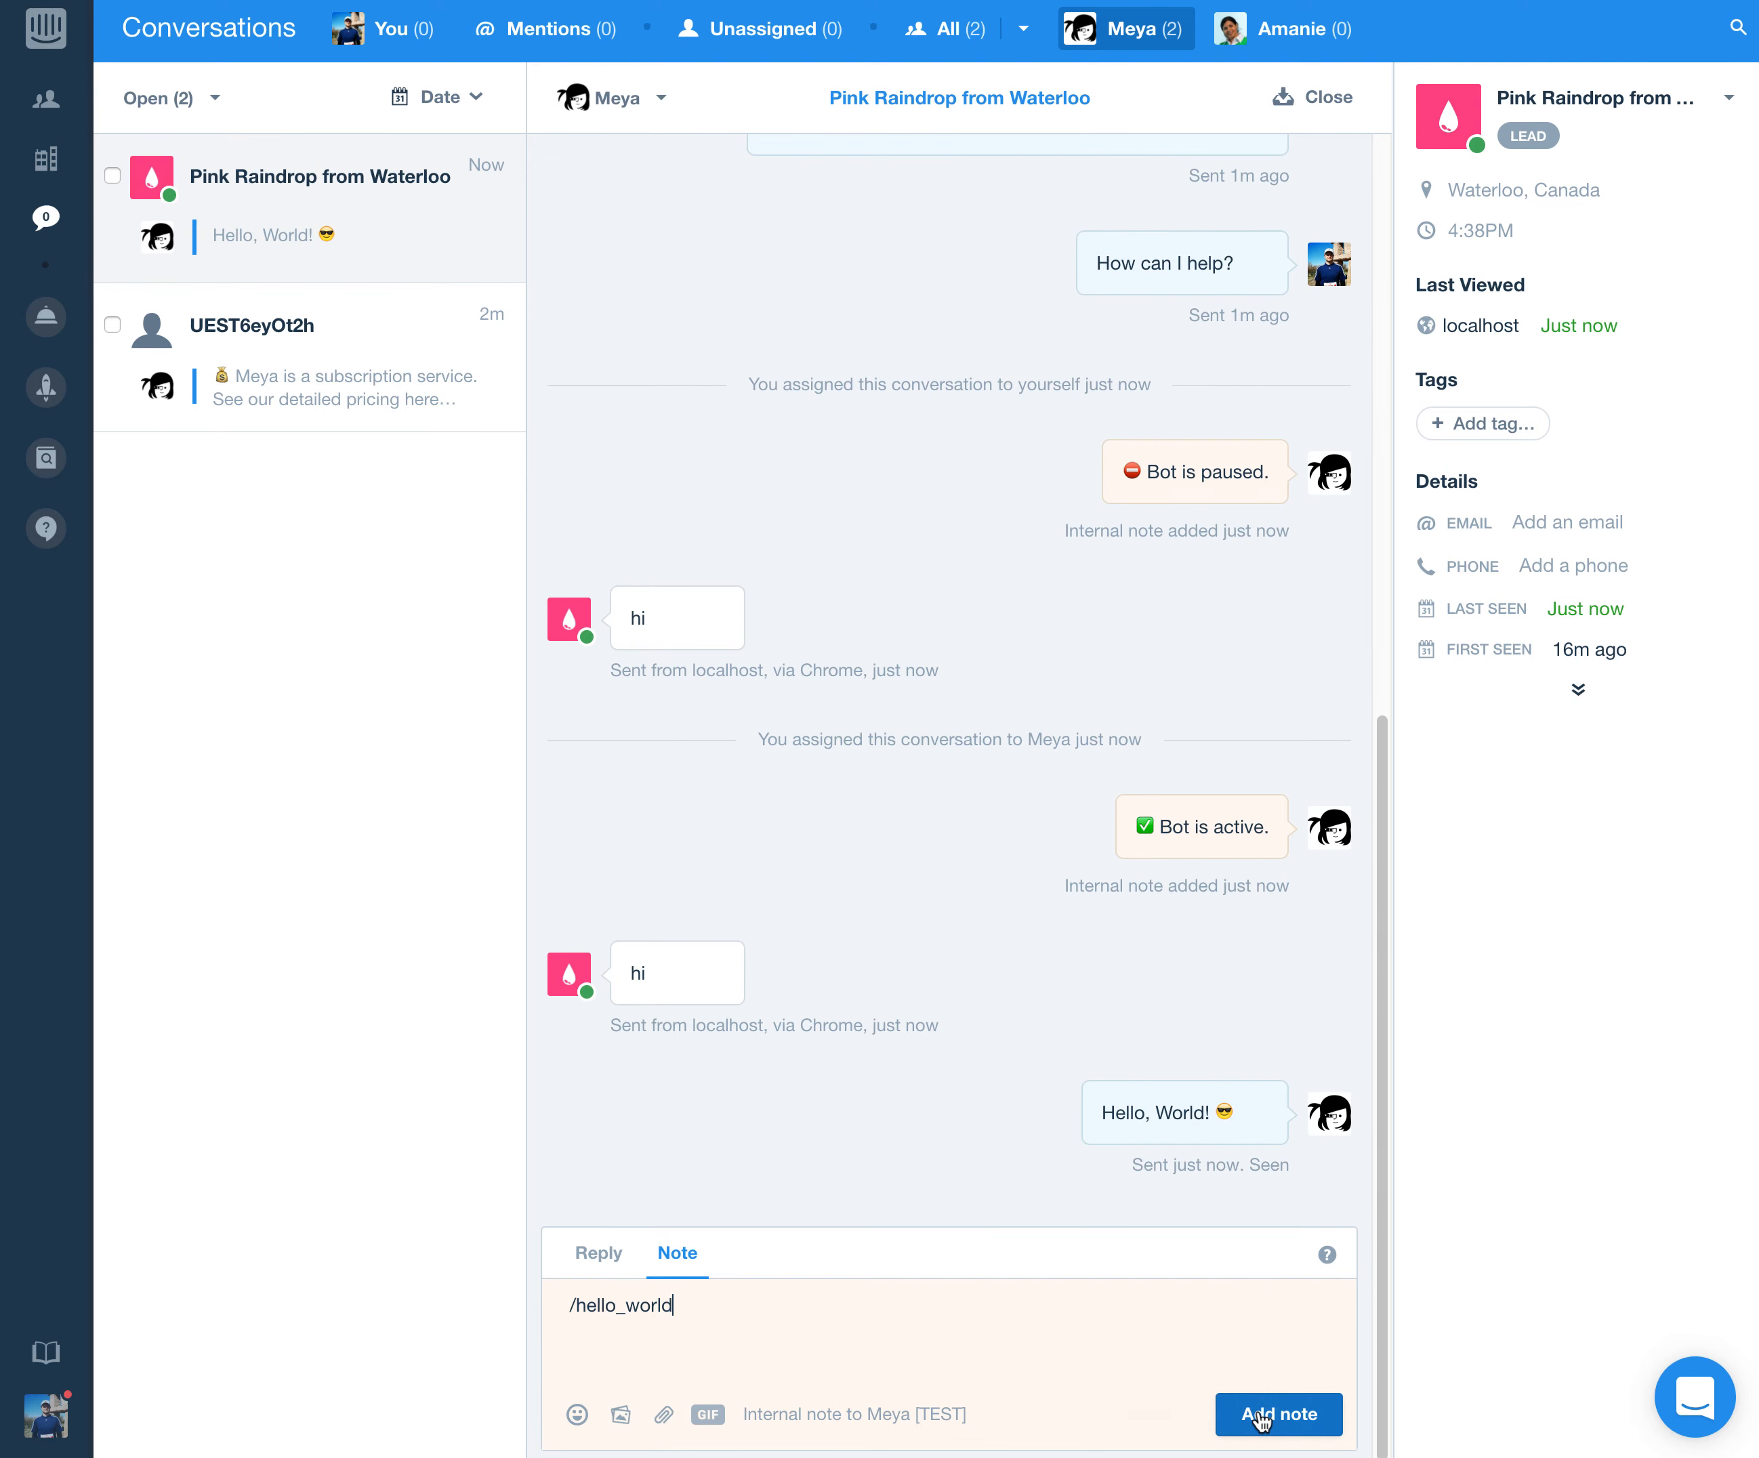
left_click_drag(571, 1308, 579, 1308)
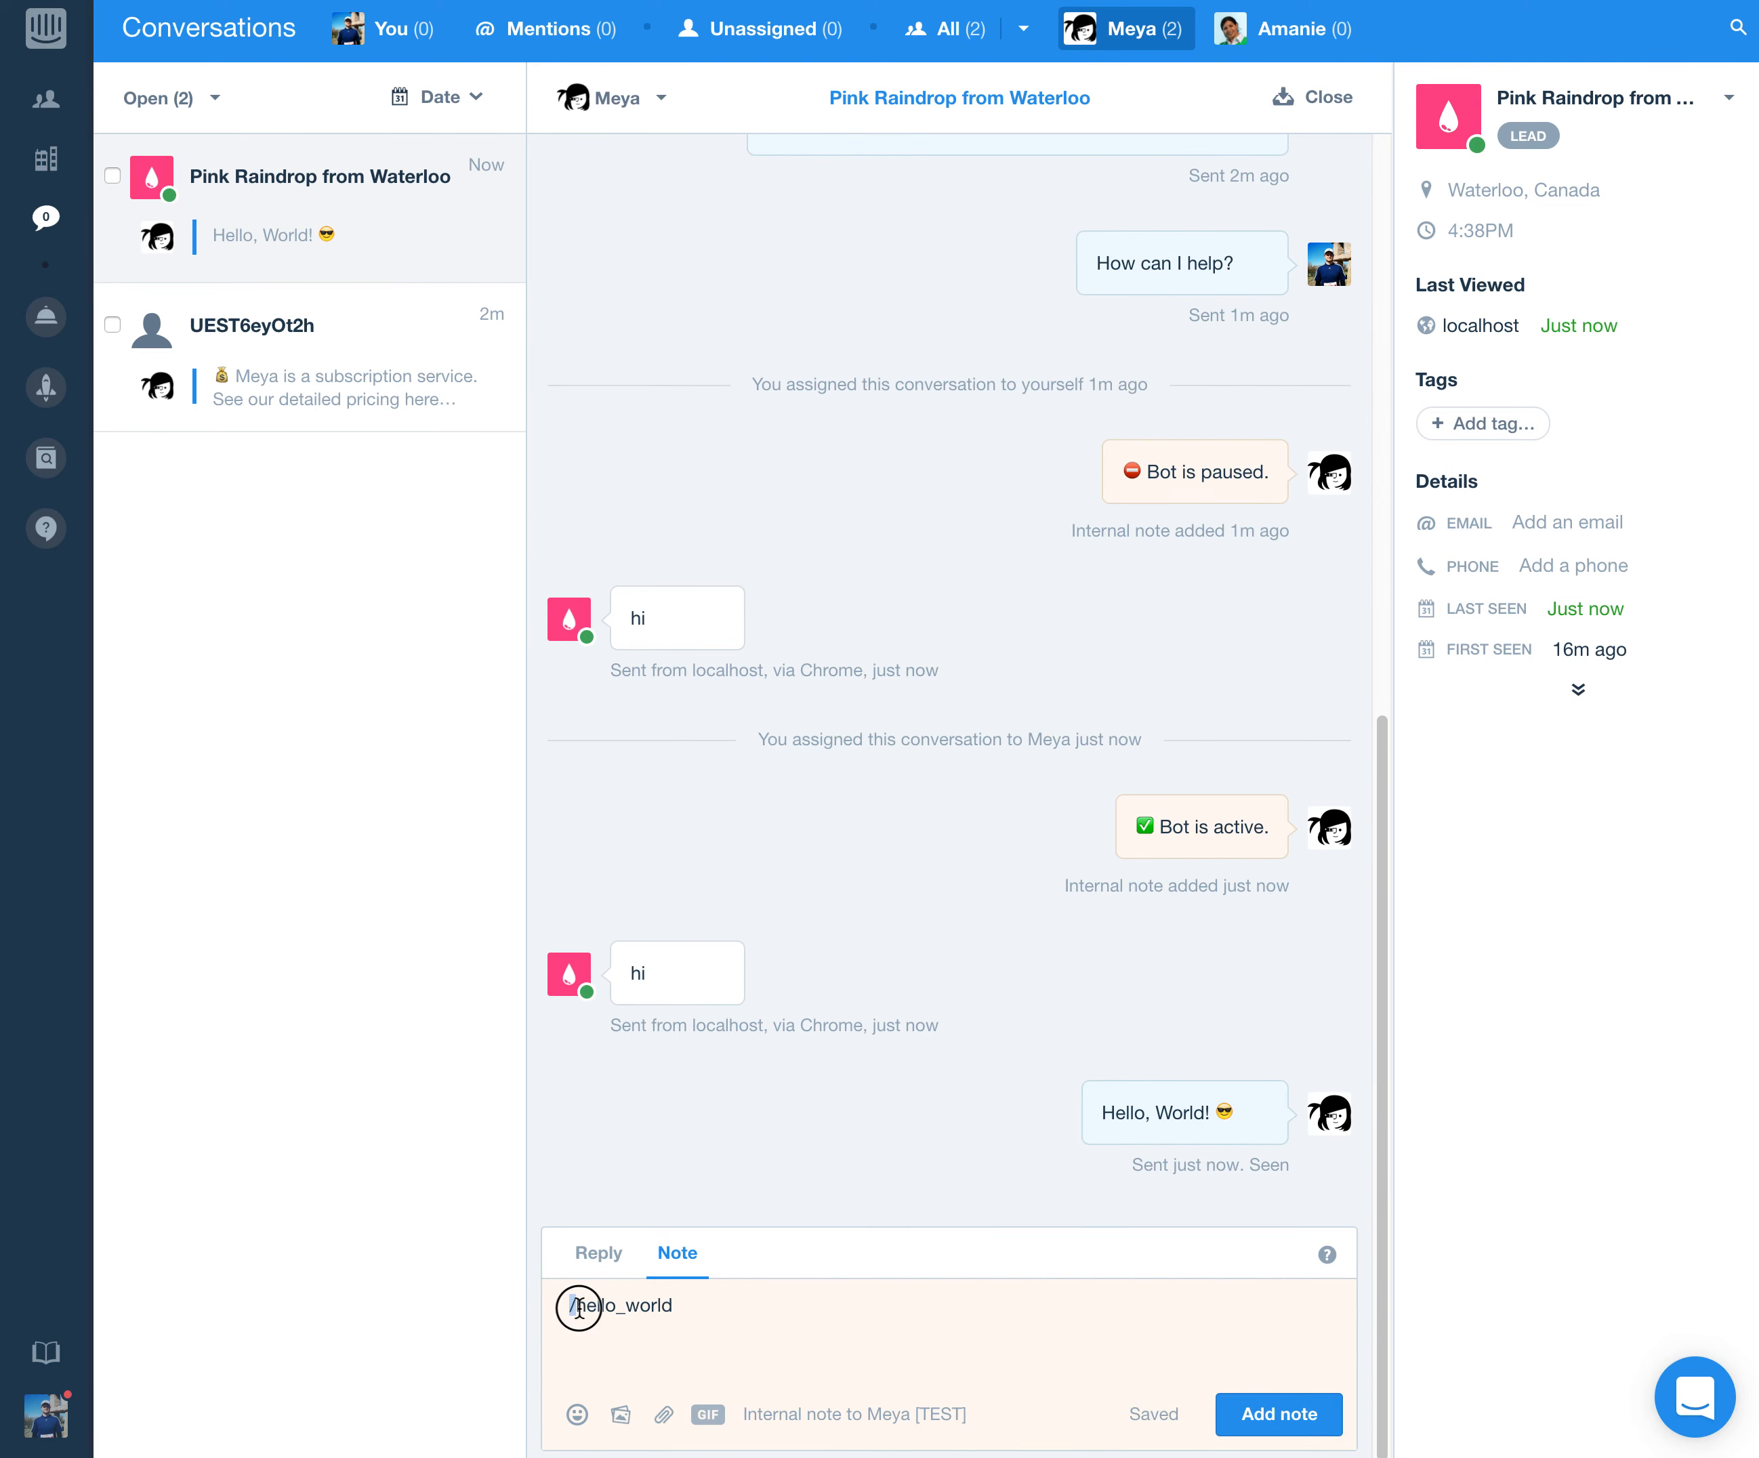
double_click(608, 1305)
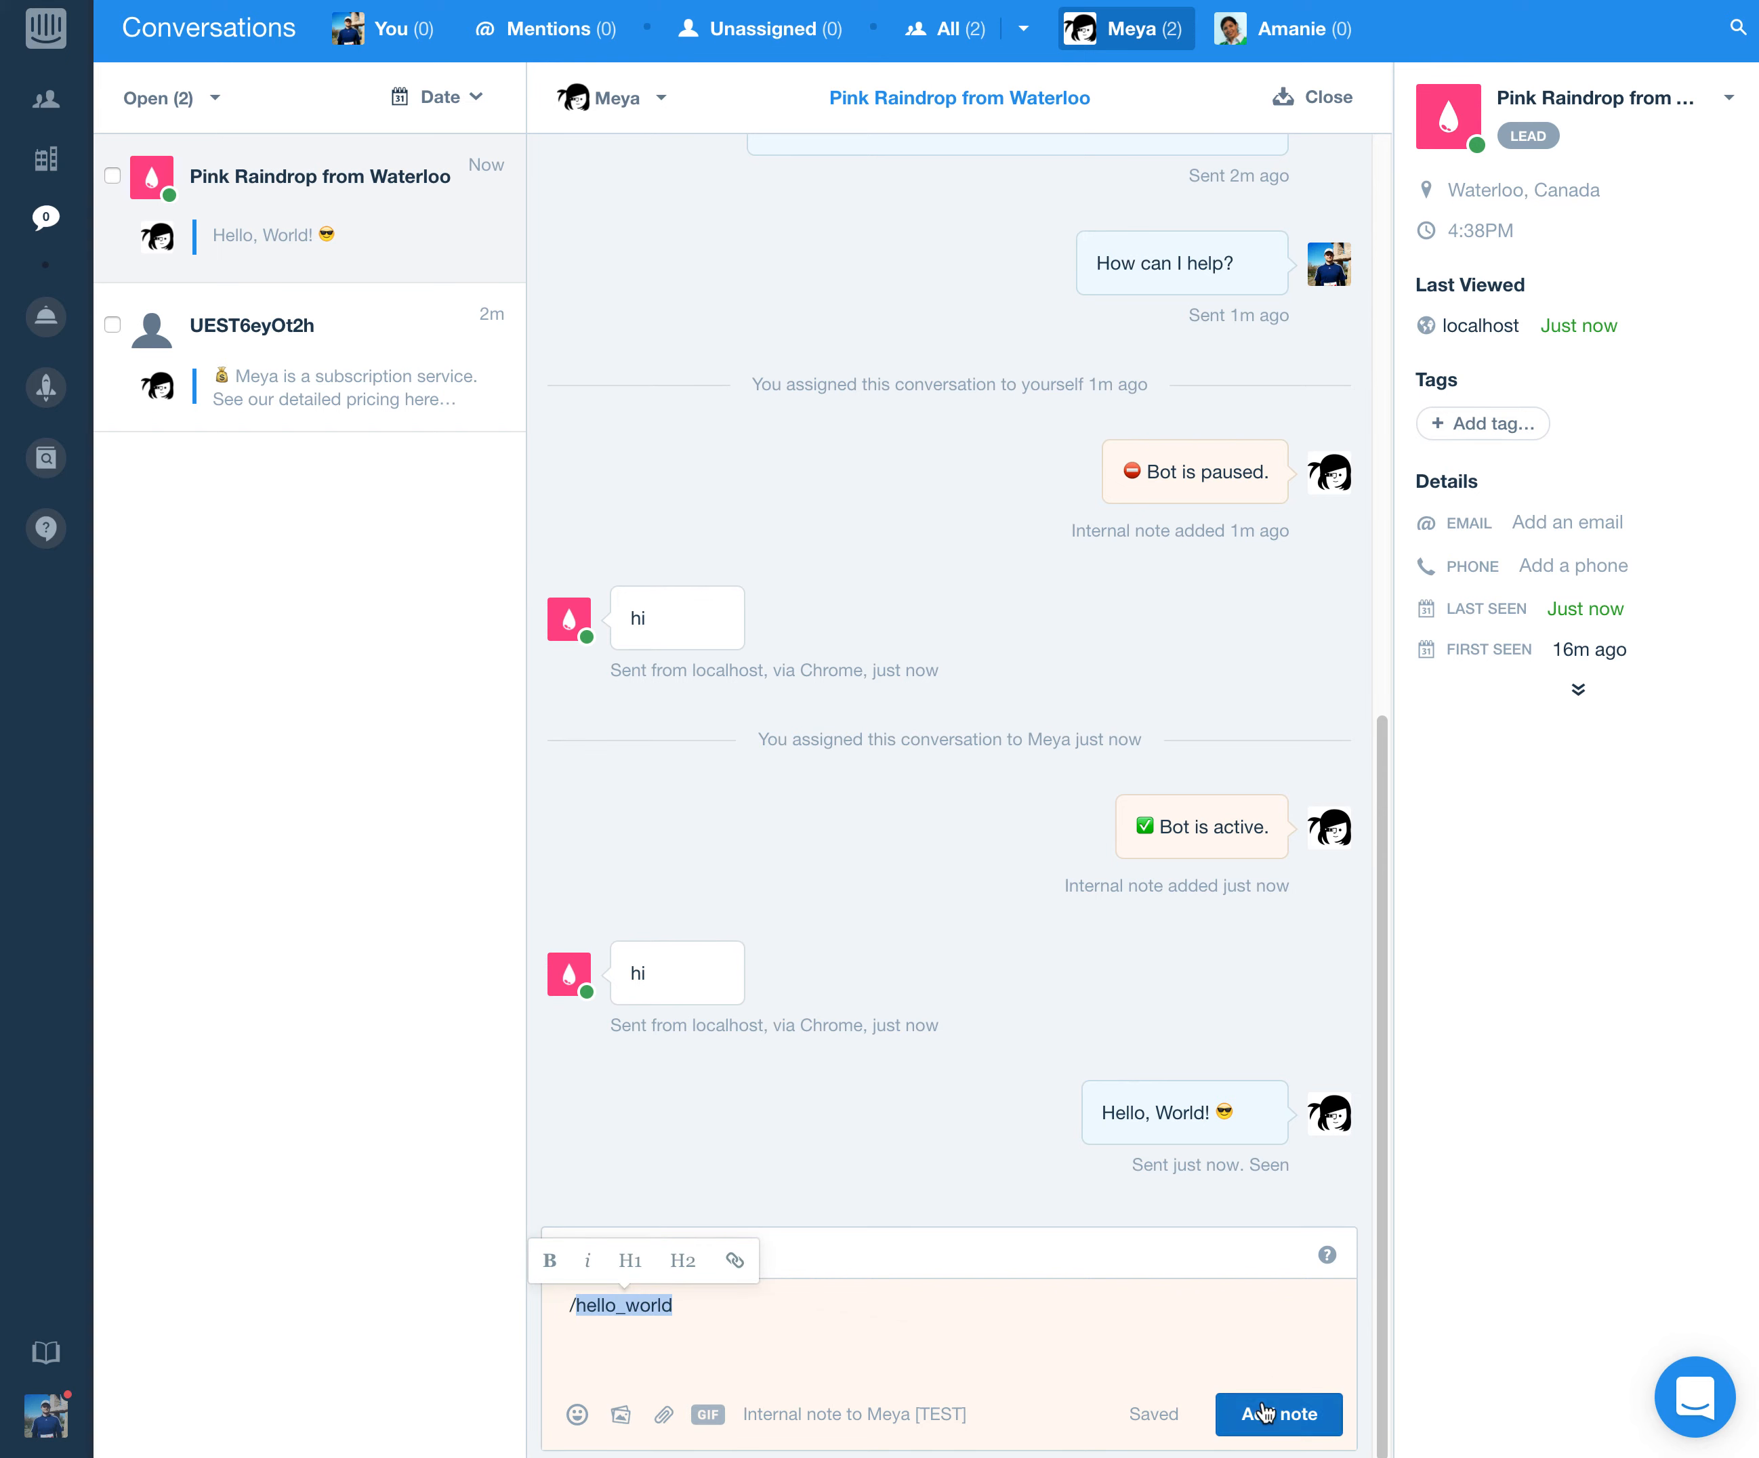
key("super+Return")
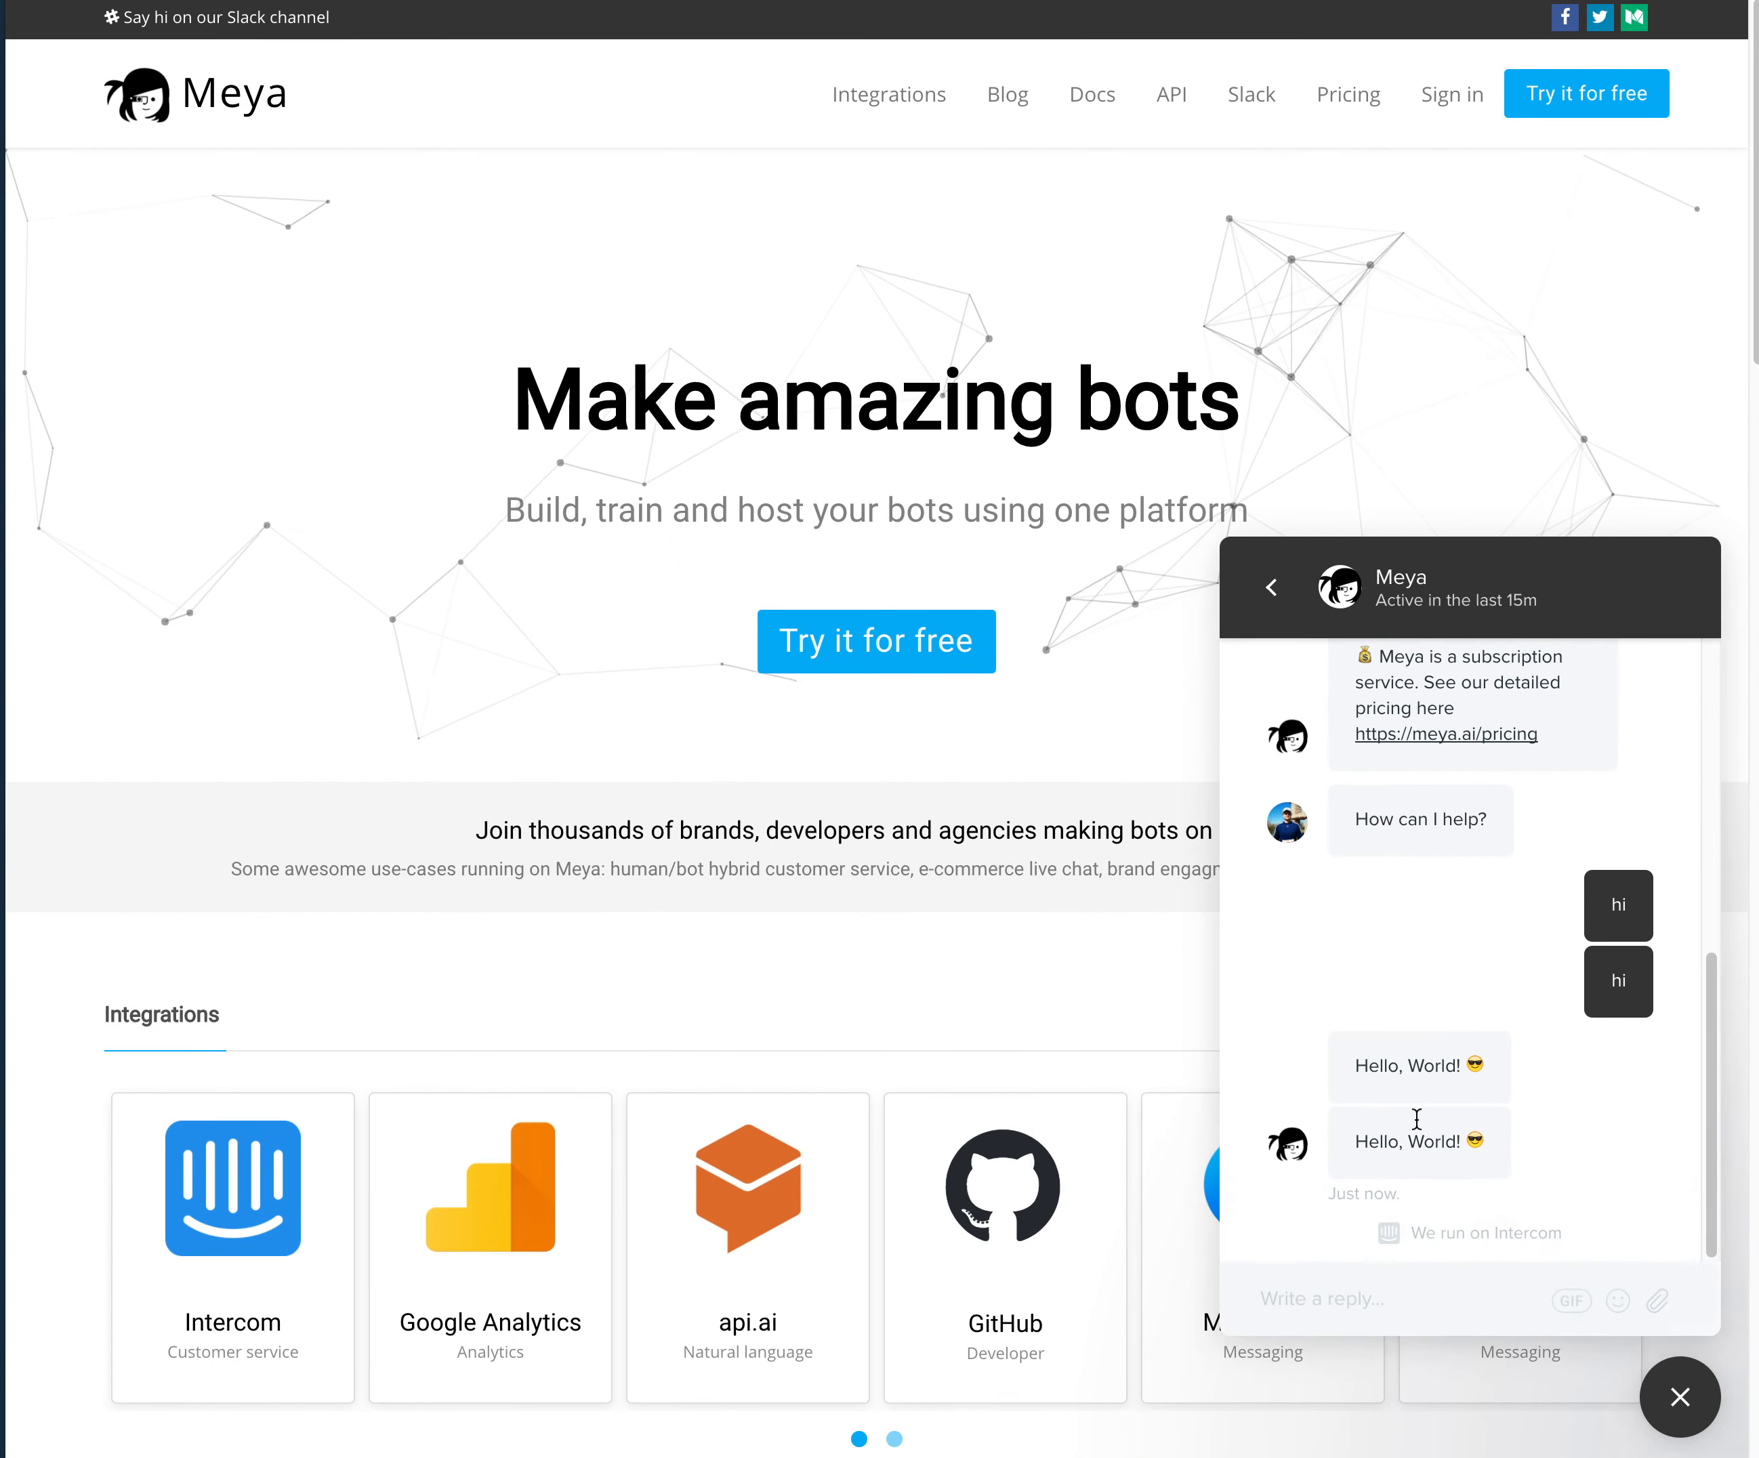
left_click_drag(1369, 1141, 1439, 1140)
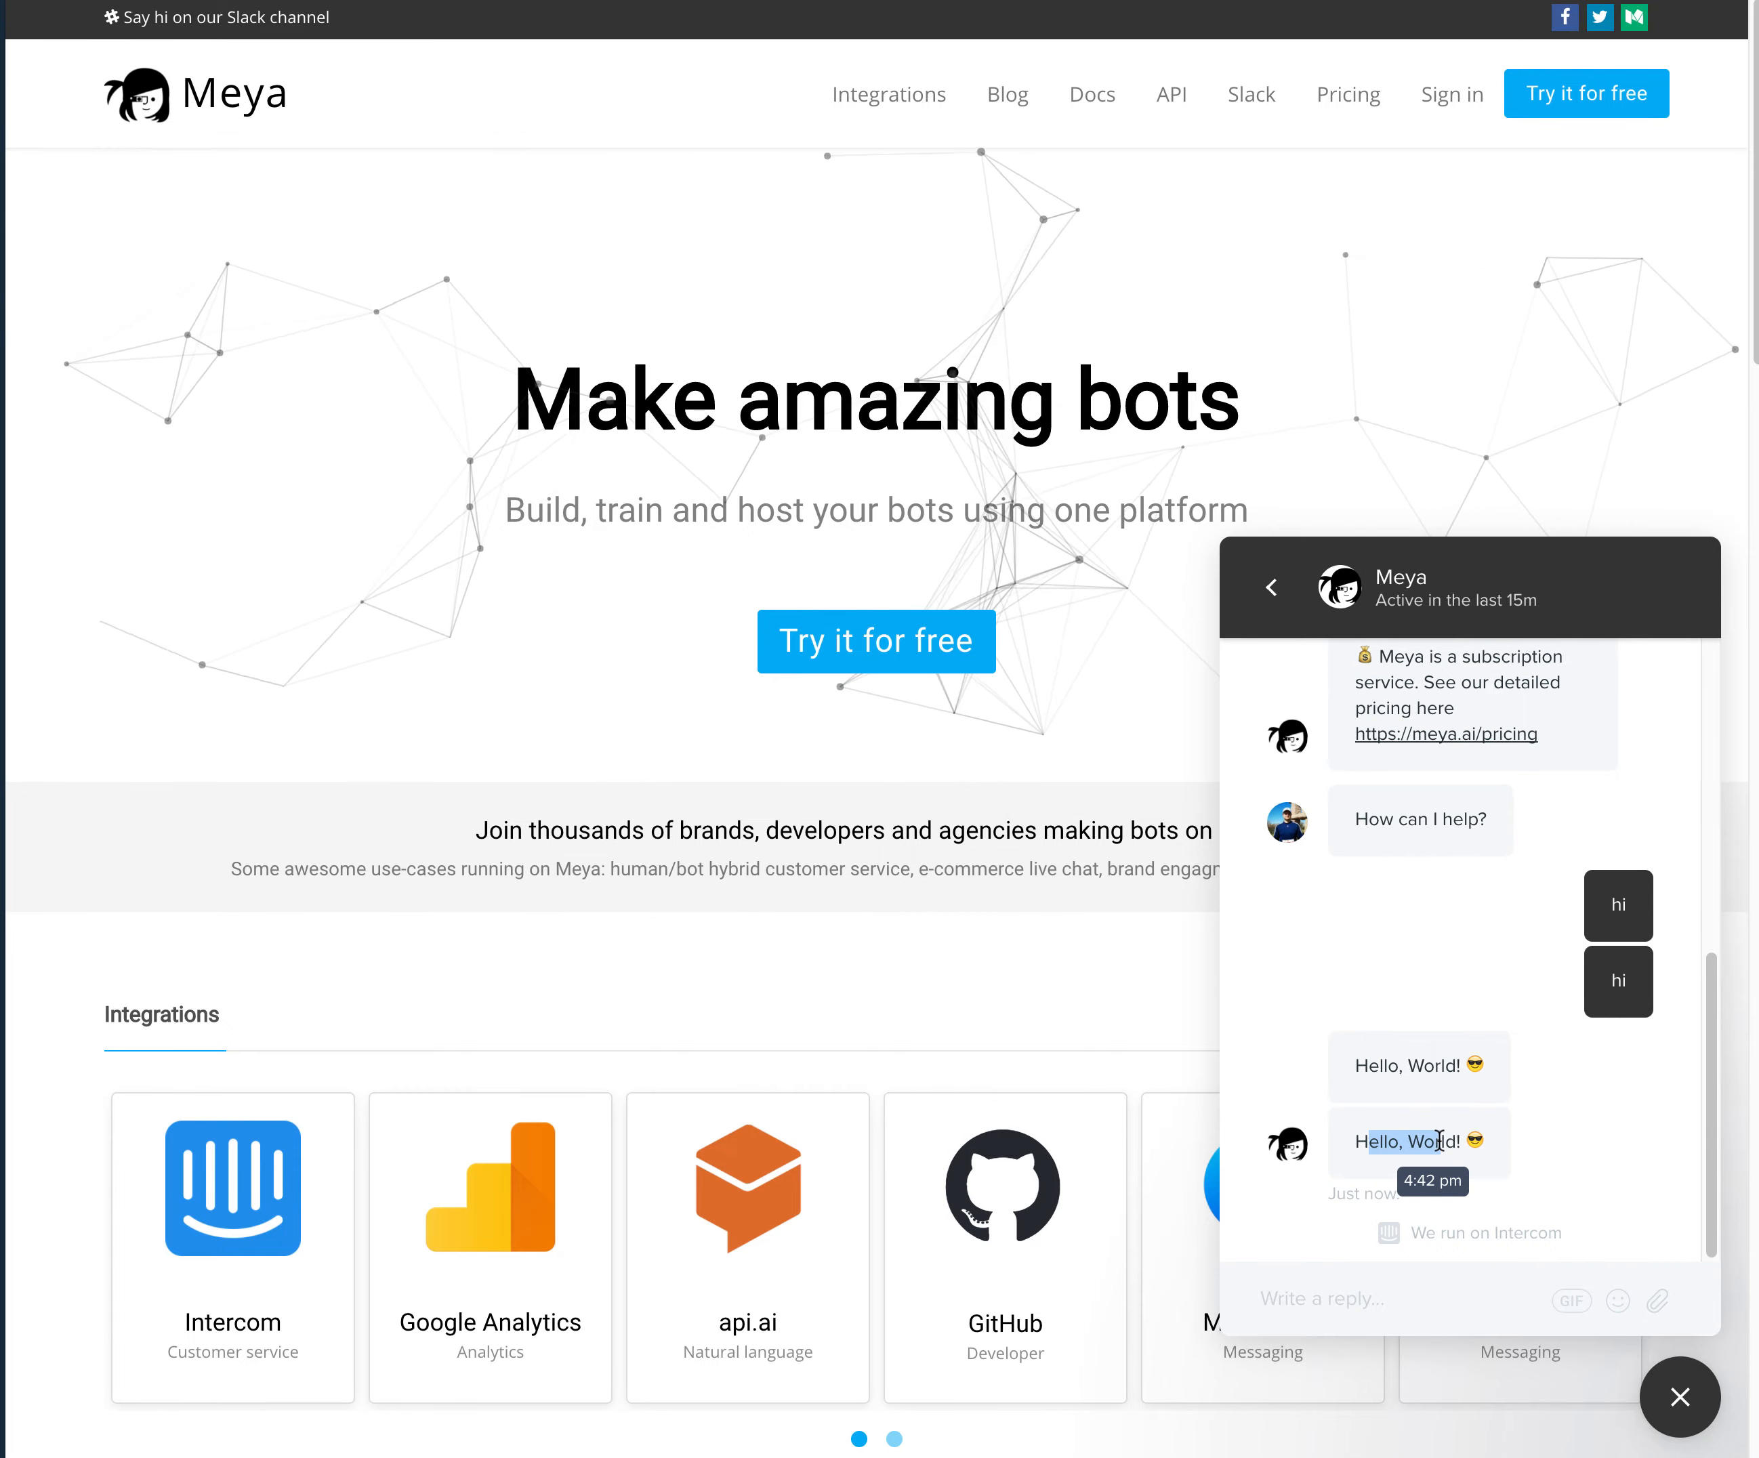
- Switch to the bot studio, review the faq flow's pricing content, and place the cursor in the test chat's message field
key("ctrl+Up")
left_click(388, 754)
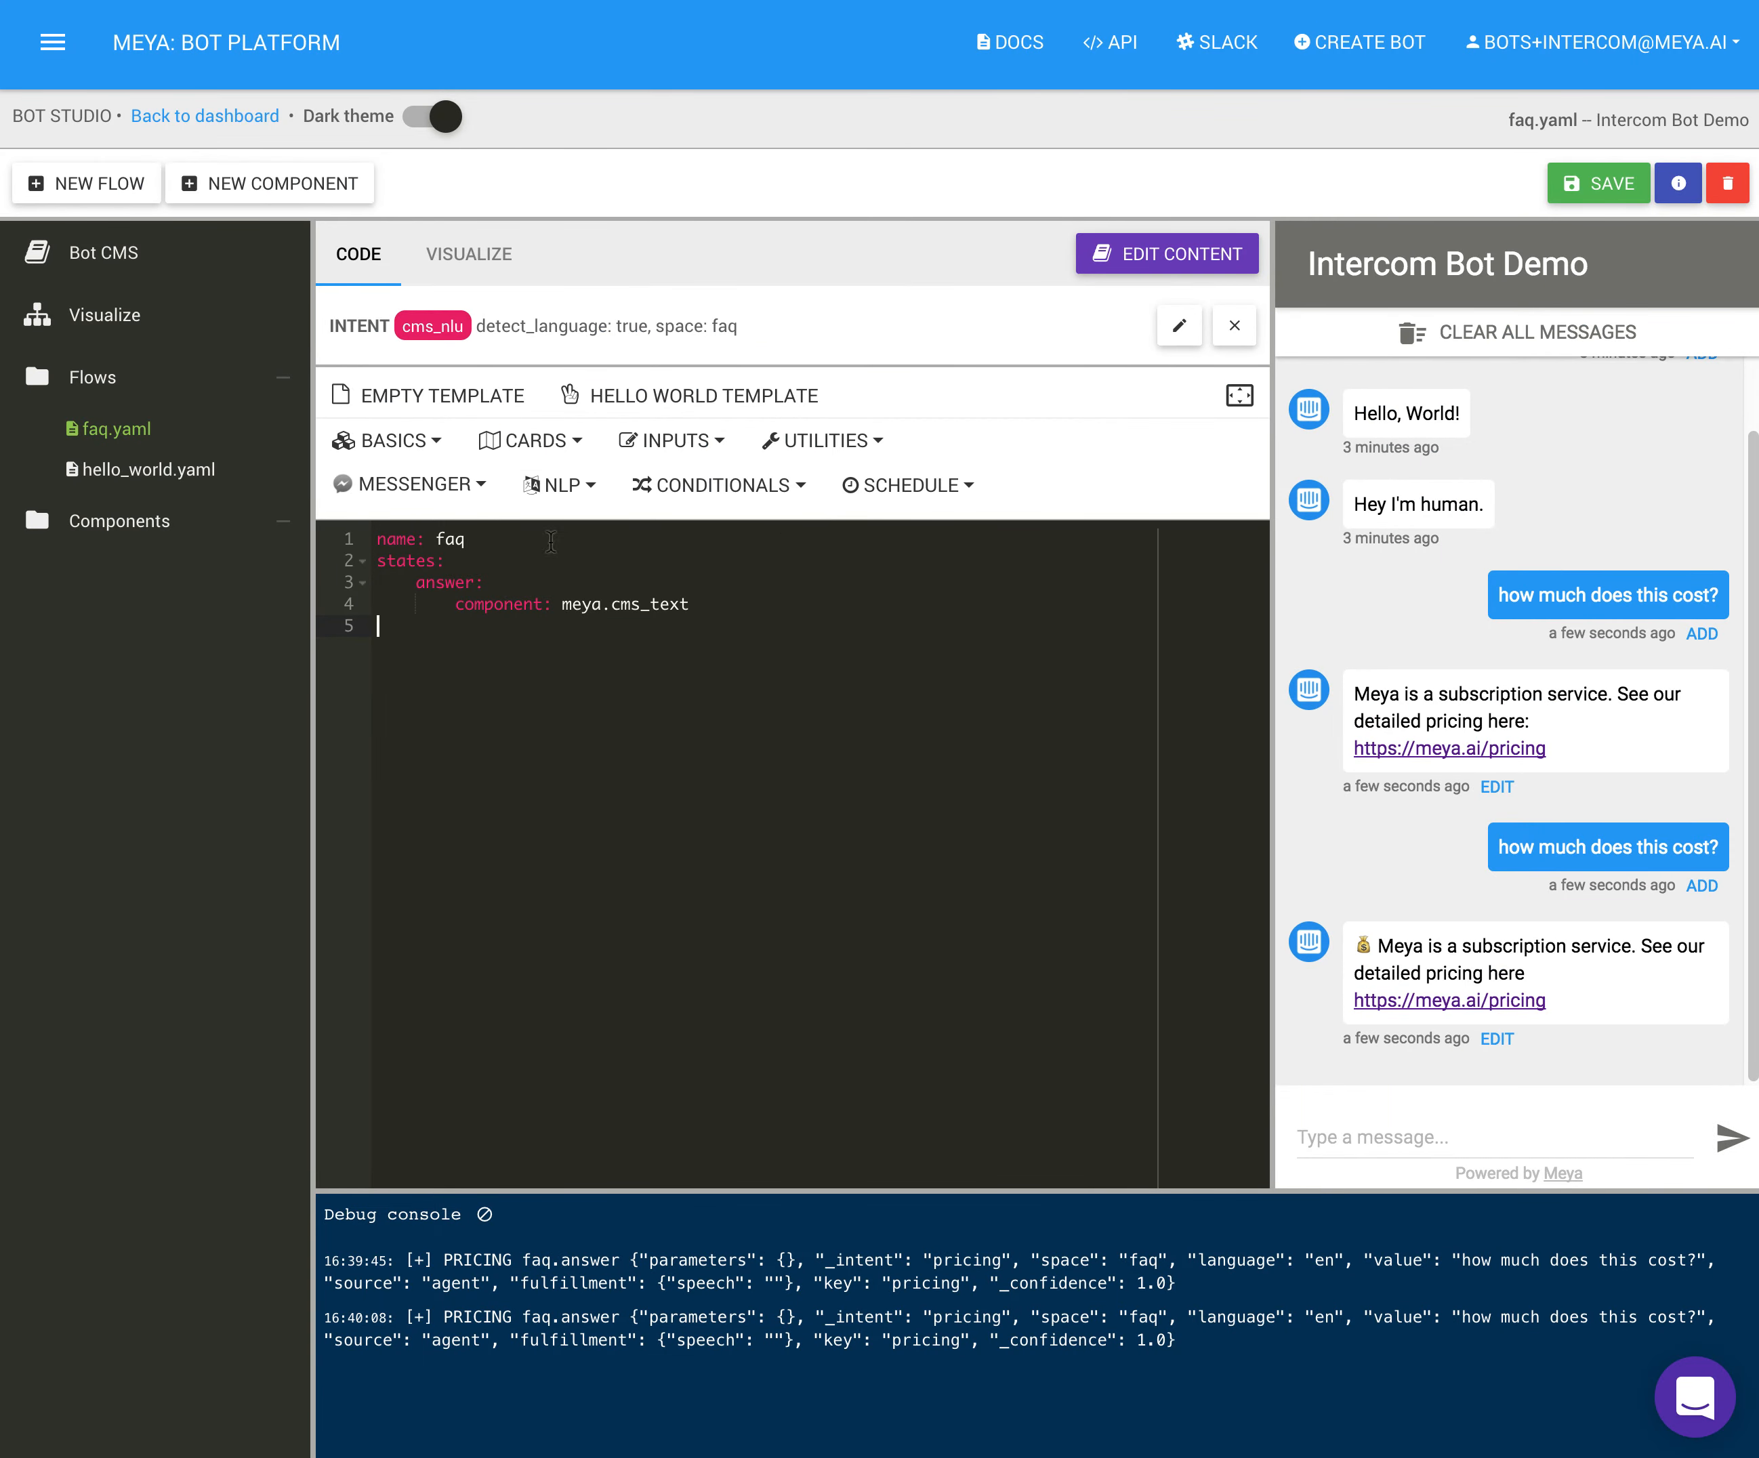
left_click(112, 432)
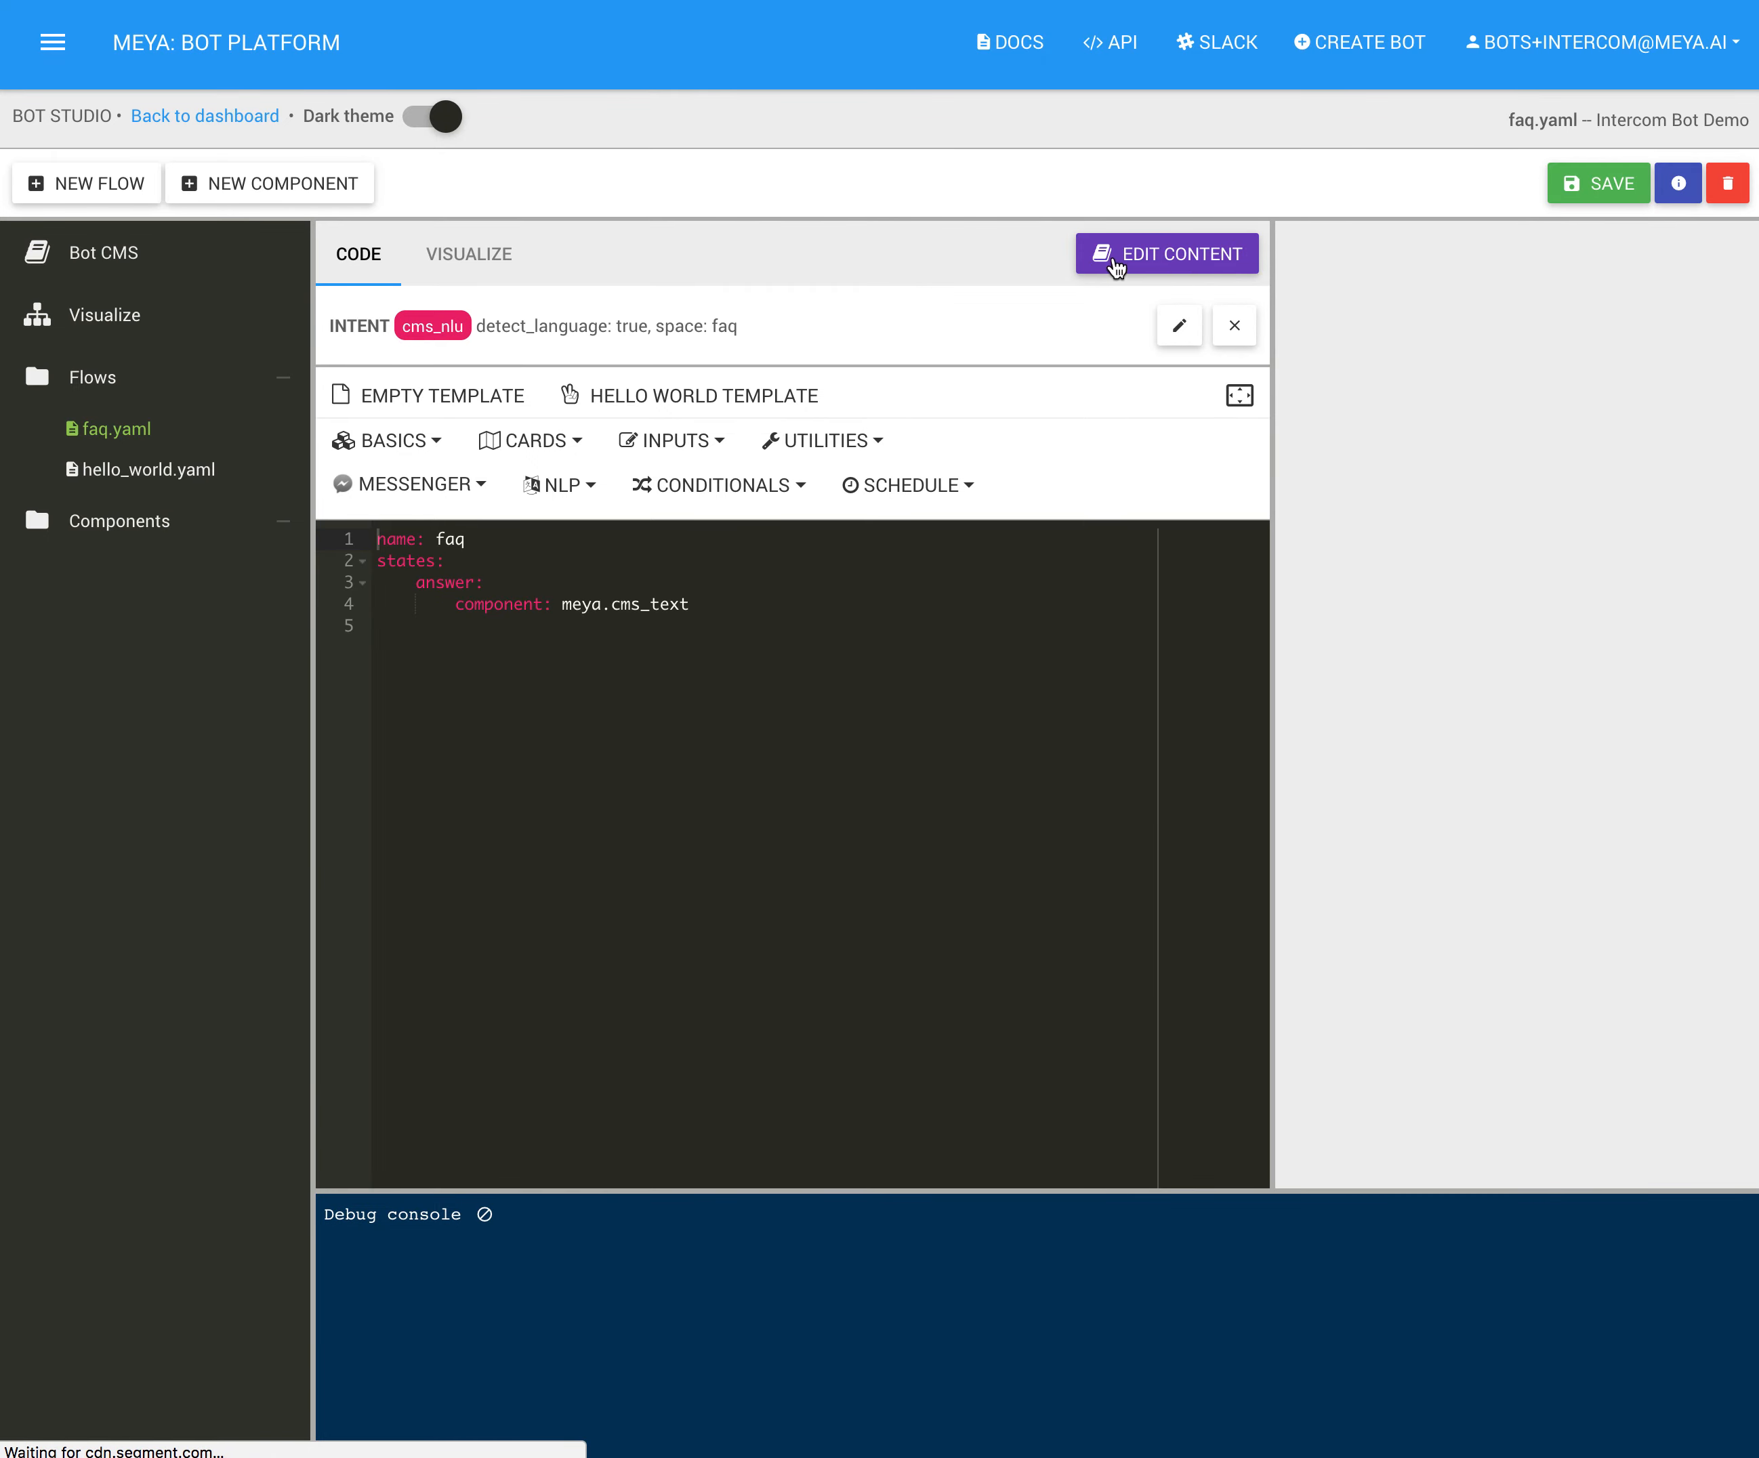
left_click(1084, 248)
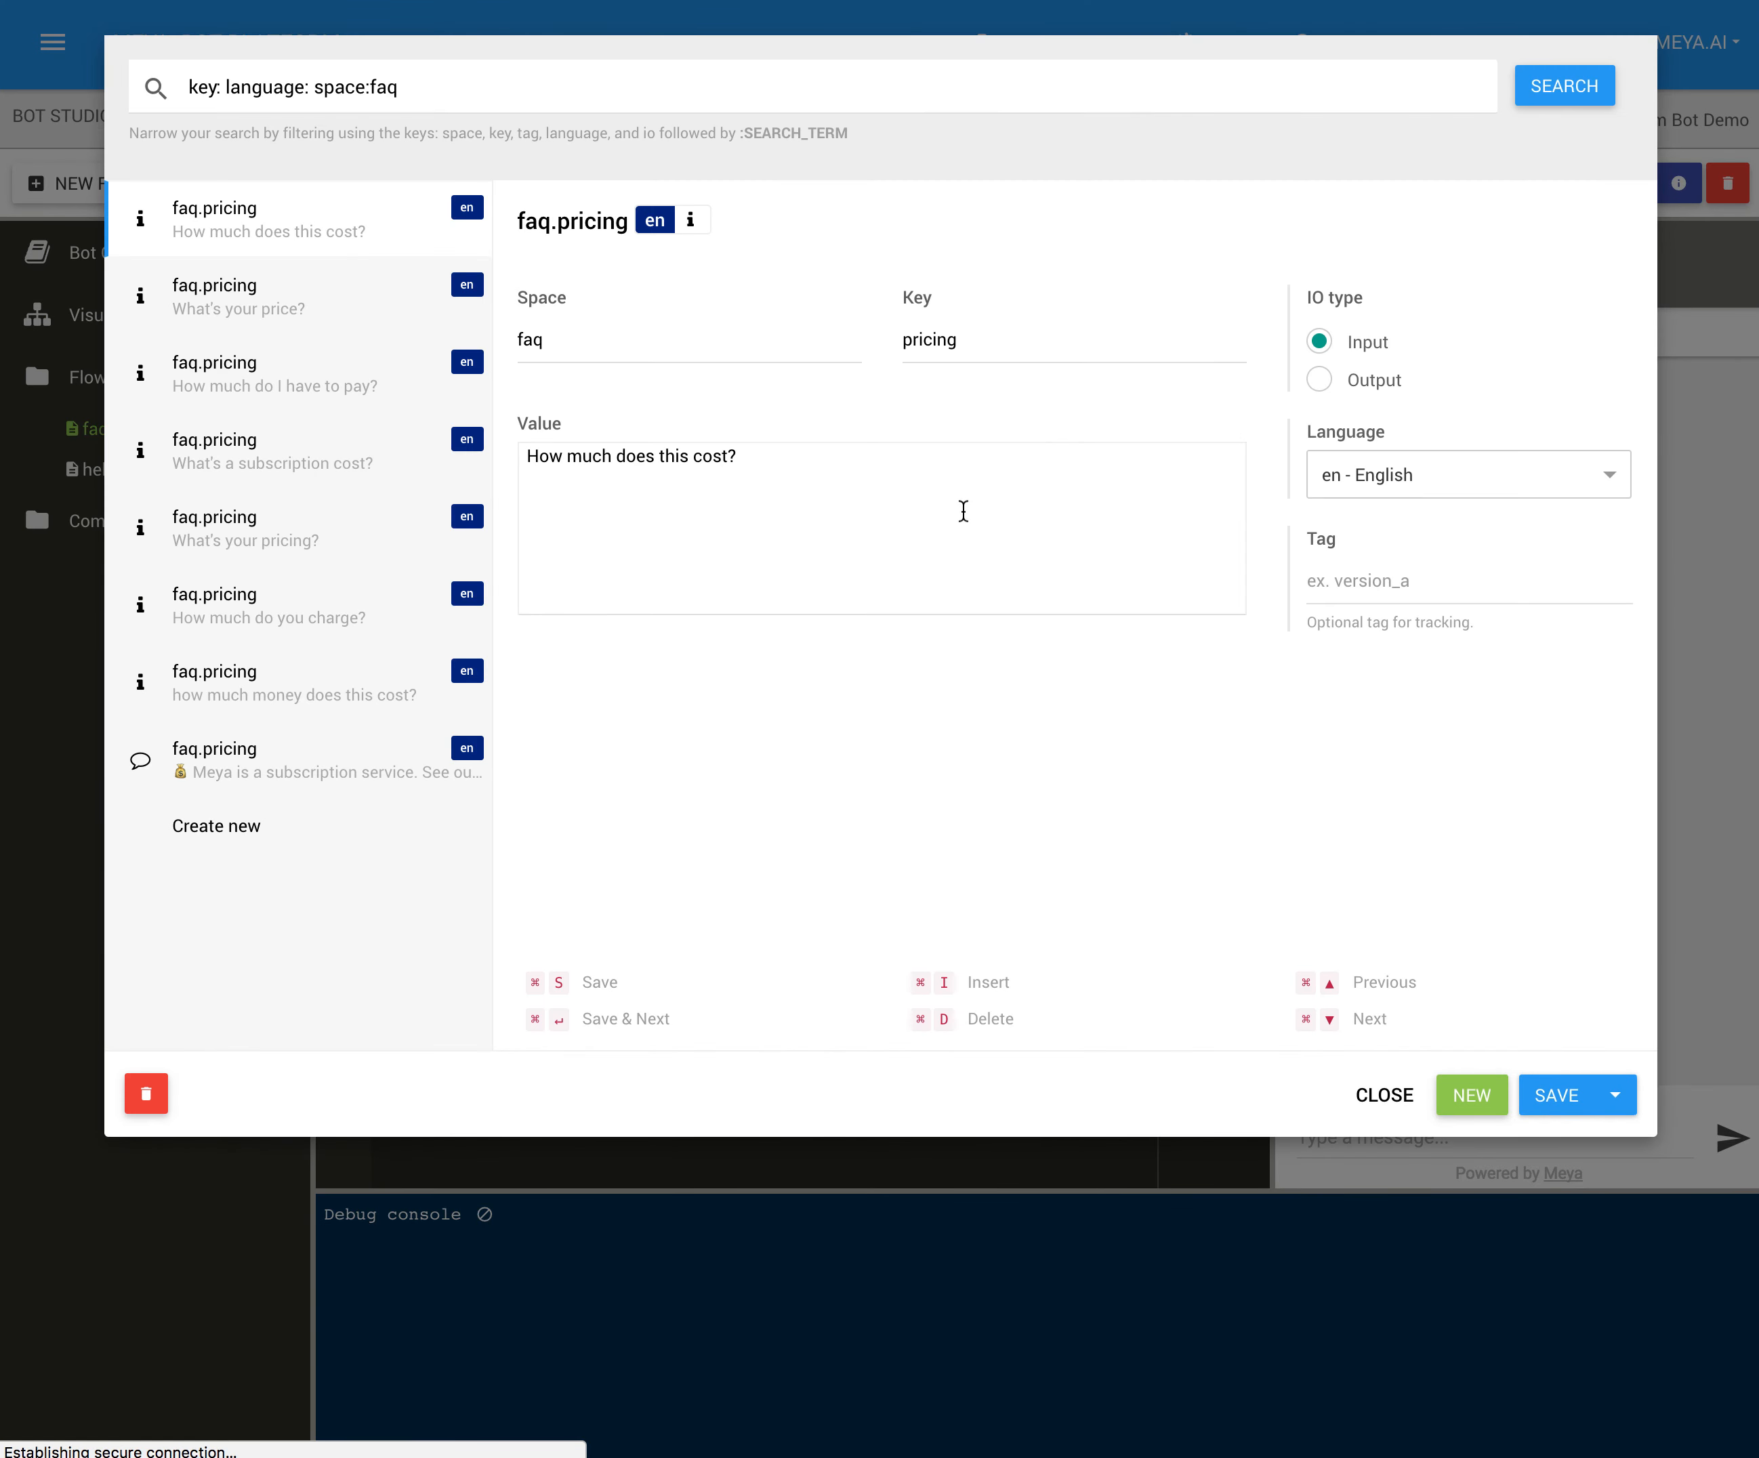
left_click(1384, 1095)
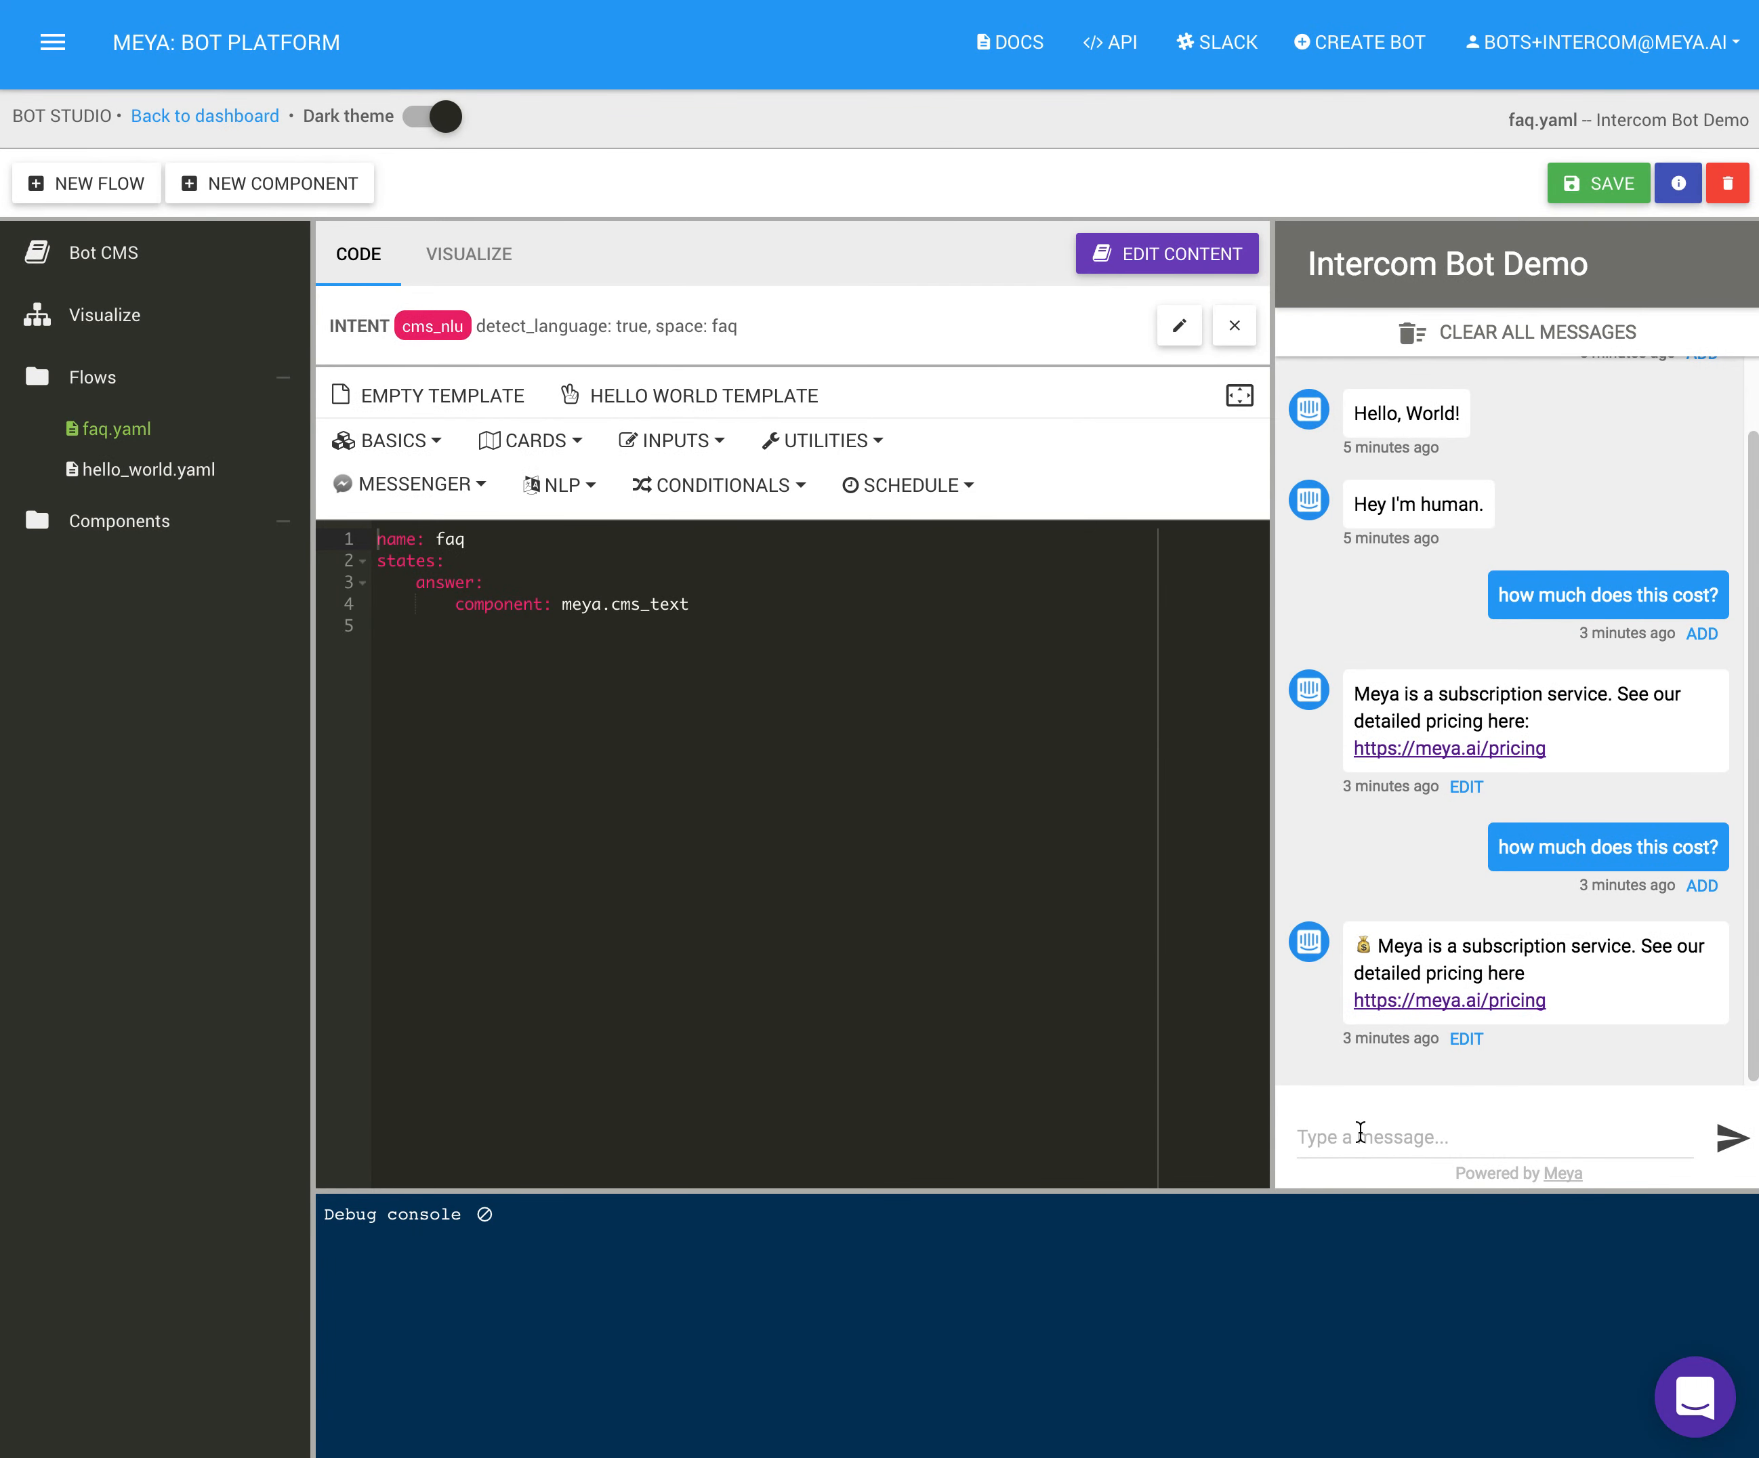
left_click(1358, 1137)
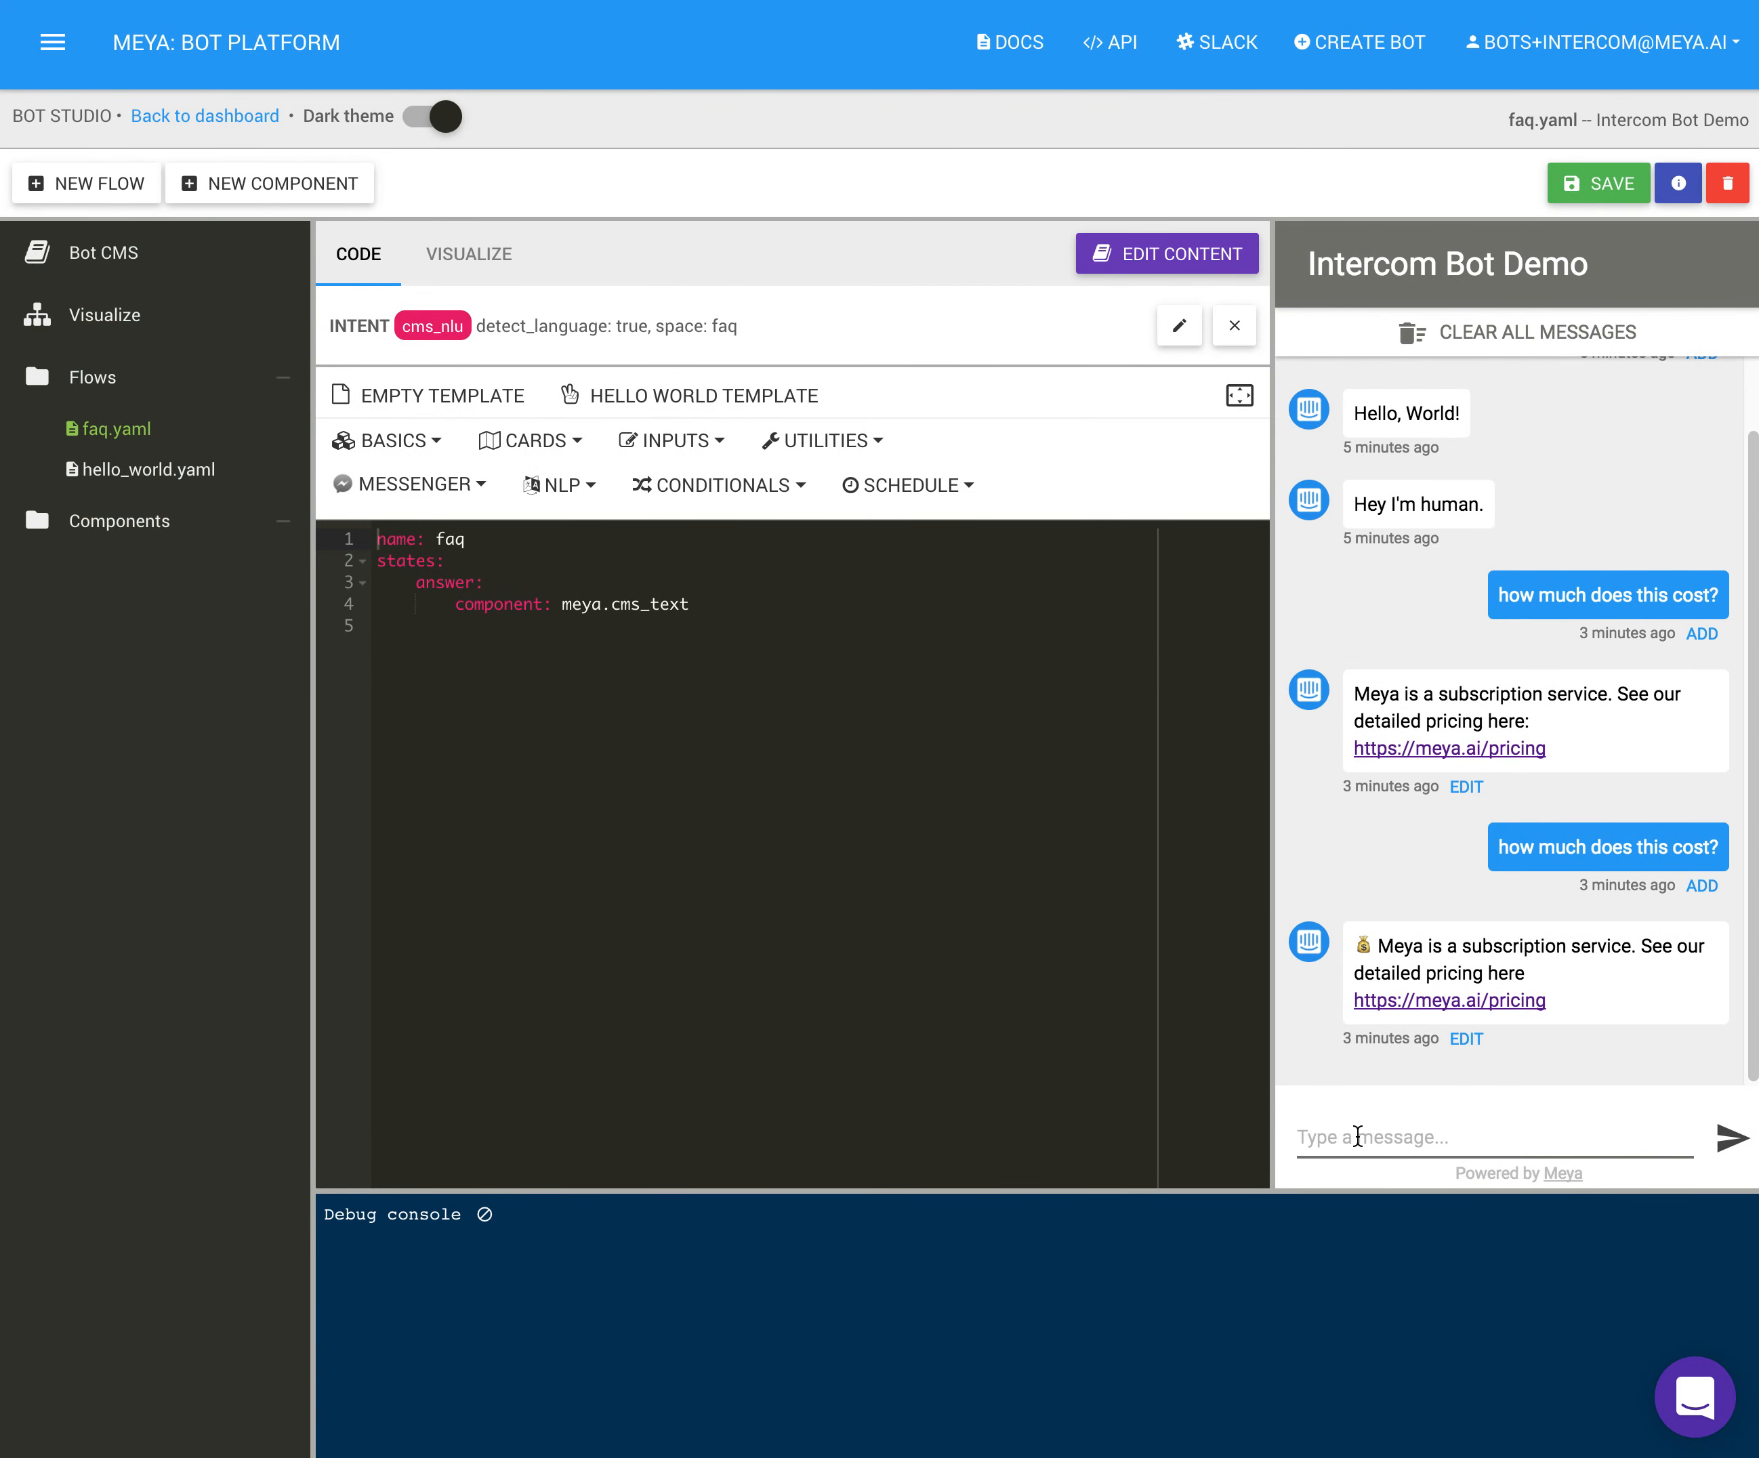